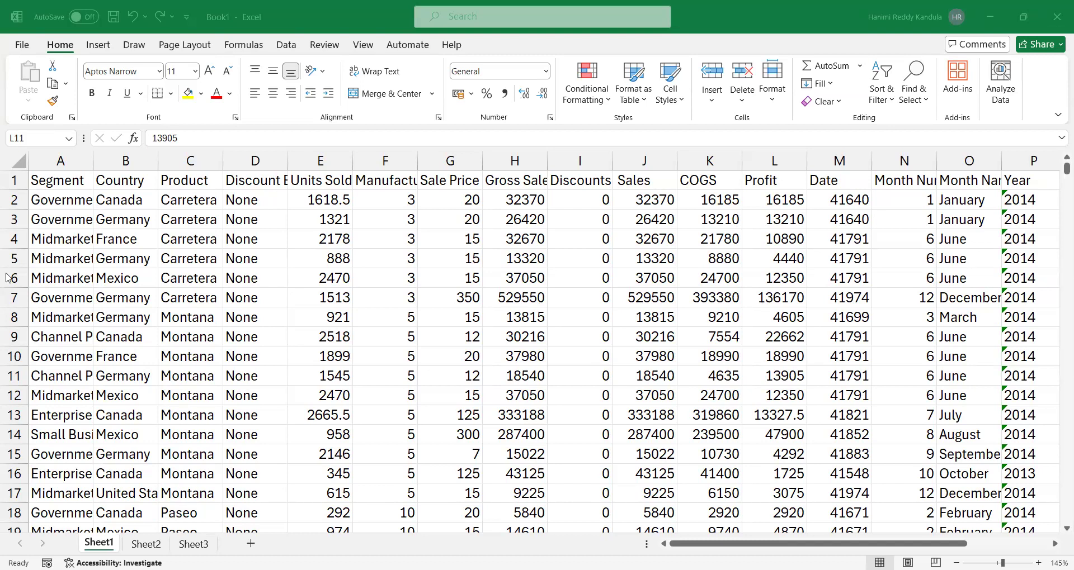
Select the Sheet1 data from cell A1 through the last used cell in column P.
left_click(60, 182)
scroll(299, 75, "up", 1, "ctrl")
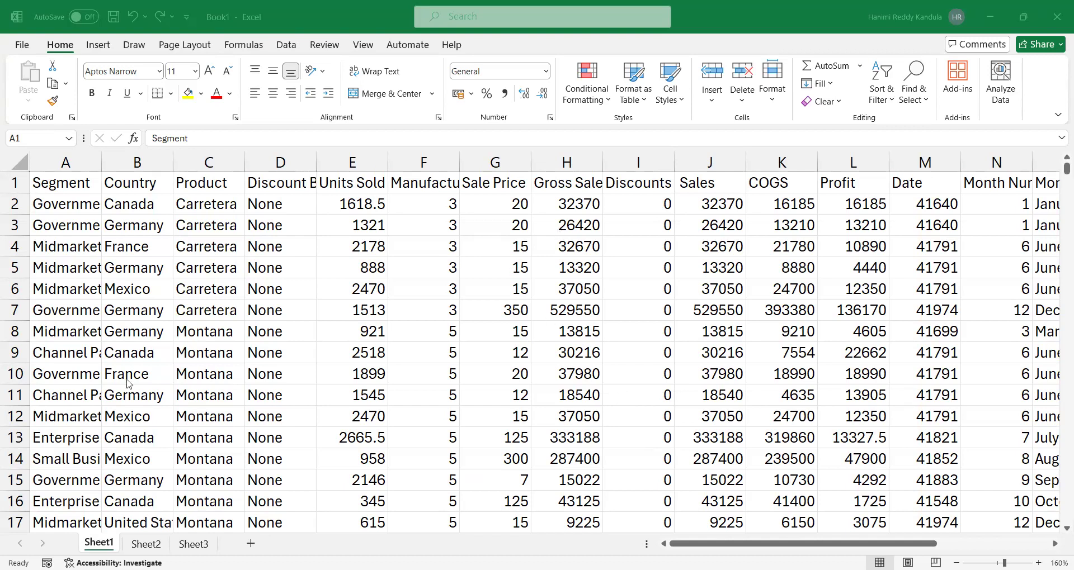
left_click(82, 181)
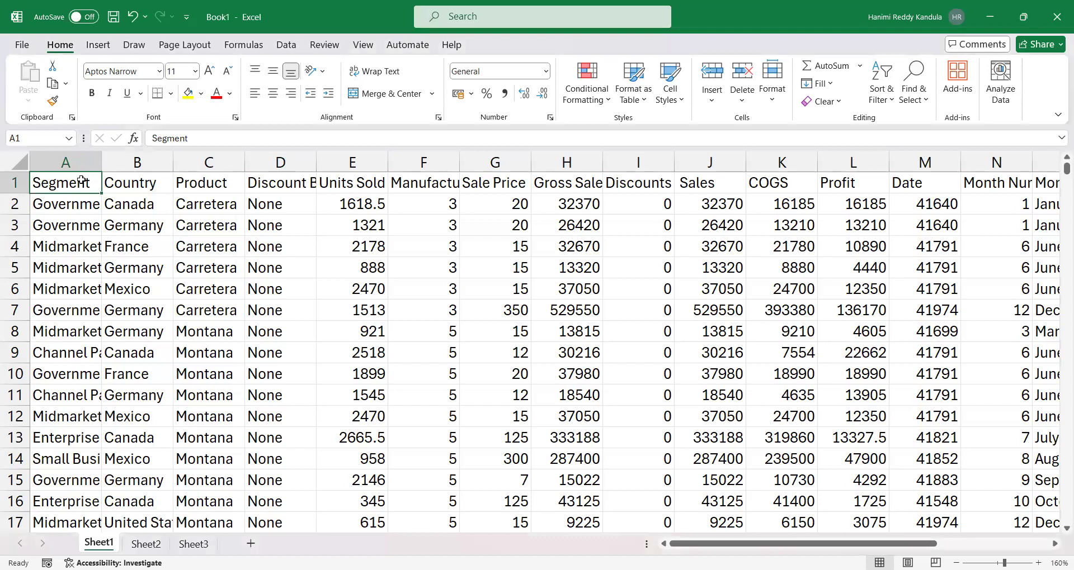
key("ctrl+shift+End")
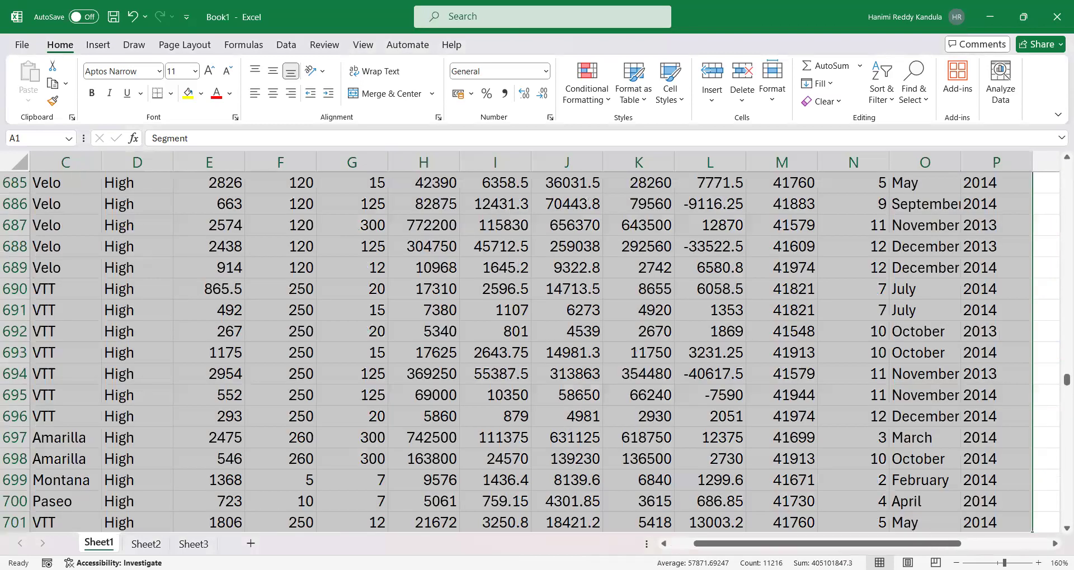
left_click_drag(787, 545, 861, 546)
Select the entire worksheet from empty cell R689 and check how far the selection reaches beyond the data.
left_click(874, 277)
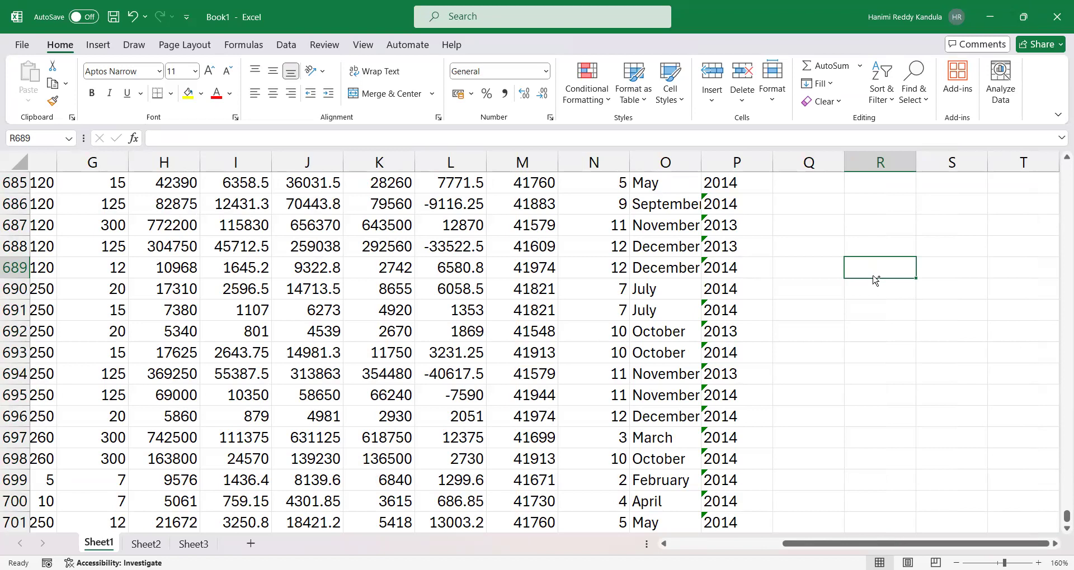
key("ctrl+a")
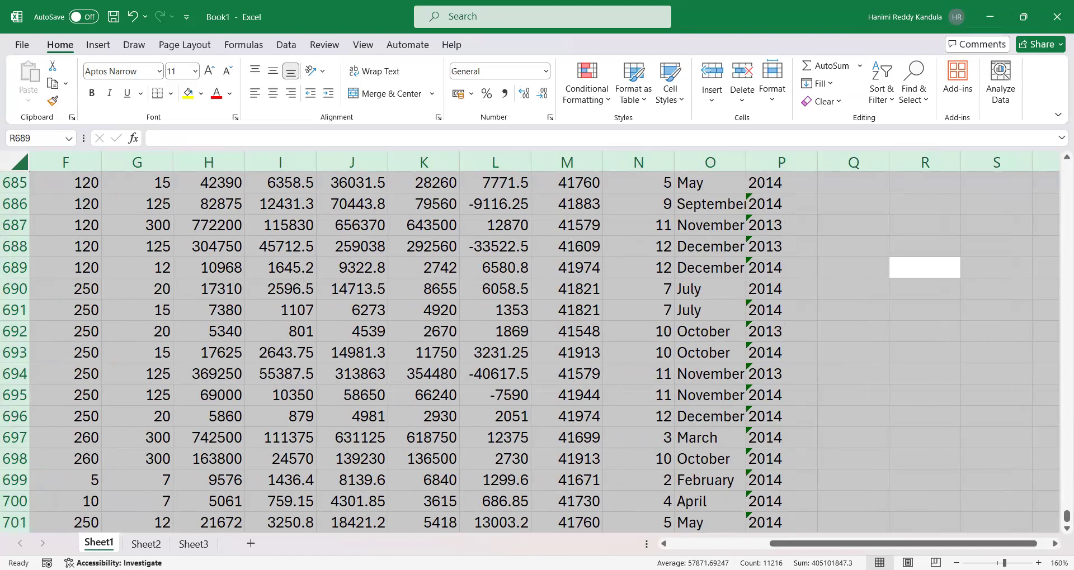
left_click_drag(840, 545, 853, 545)
left_click_drag(1066, 517, 1066, 519)
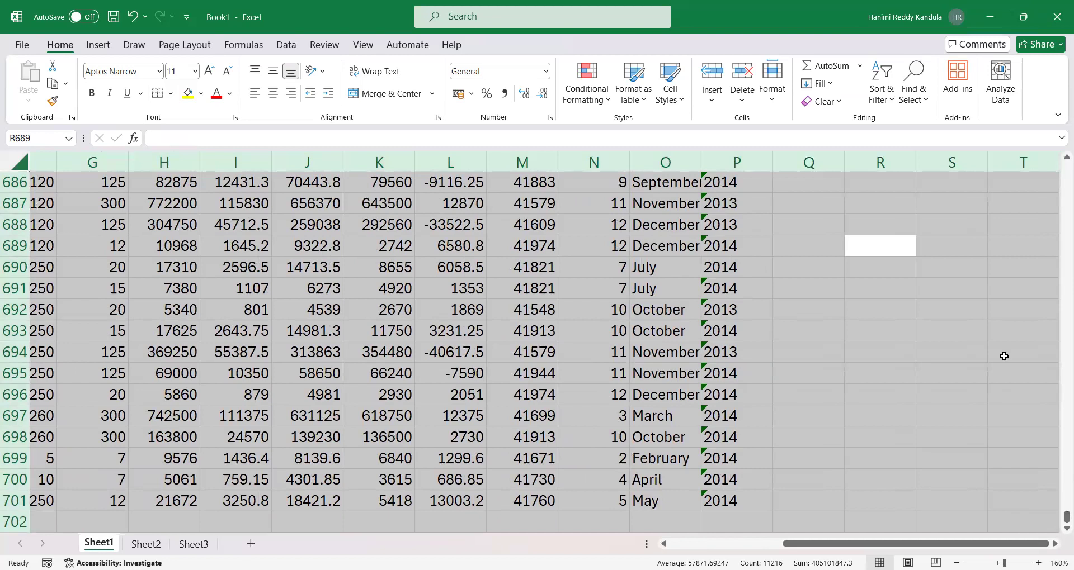
scroll(976, 350, "down", 20)
scroll(598, 463, "down", 20)
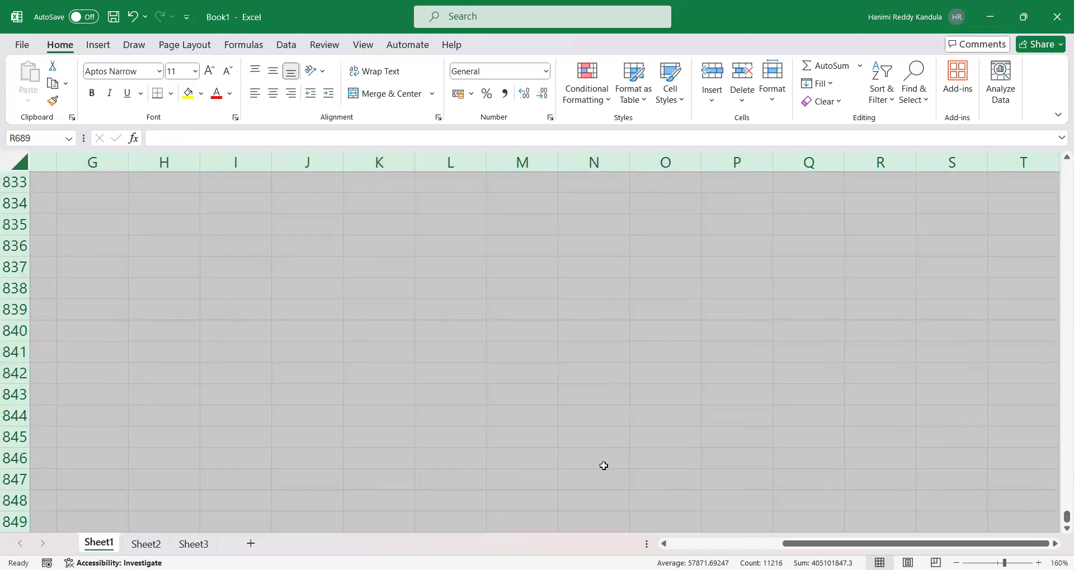
left_click_drag(1057, 516, 1038, 157)
left_click_drag(953, 543, 874, 544)
Select the entire worksheet from cell B6 inside the data and check the selection past the Year column.
left_click(158, 299)
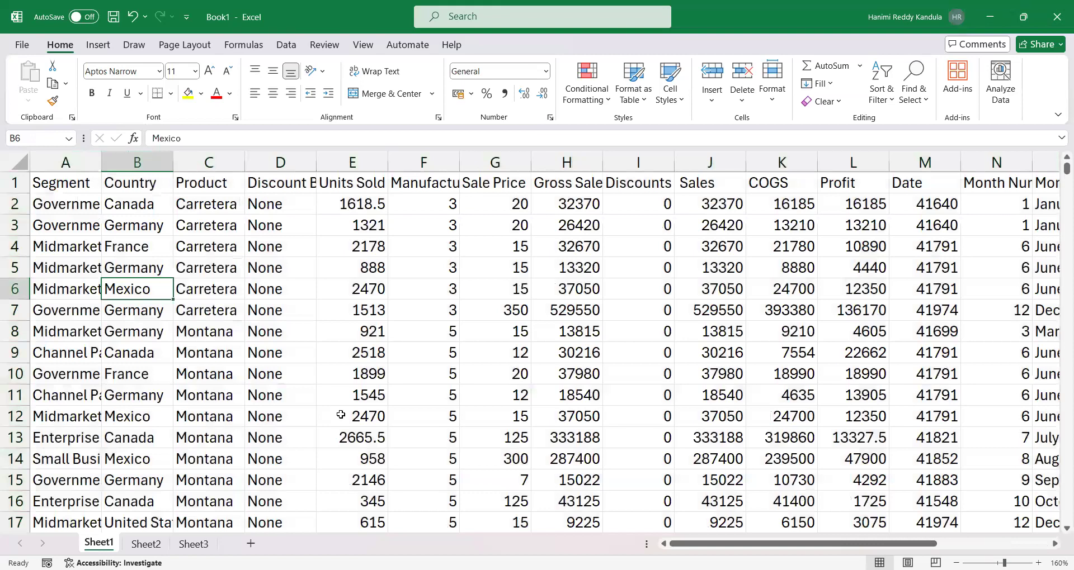
key("ctrl+a")
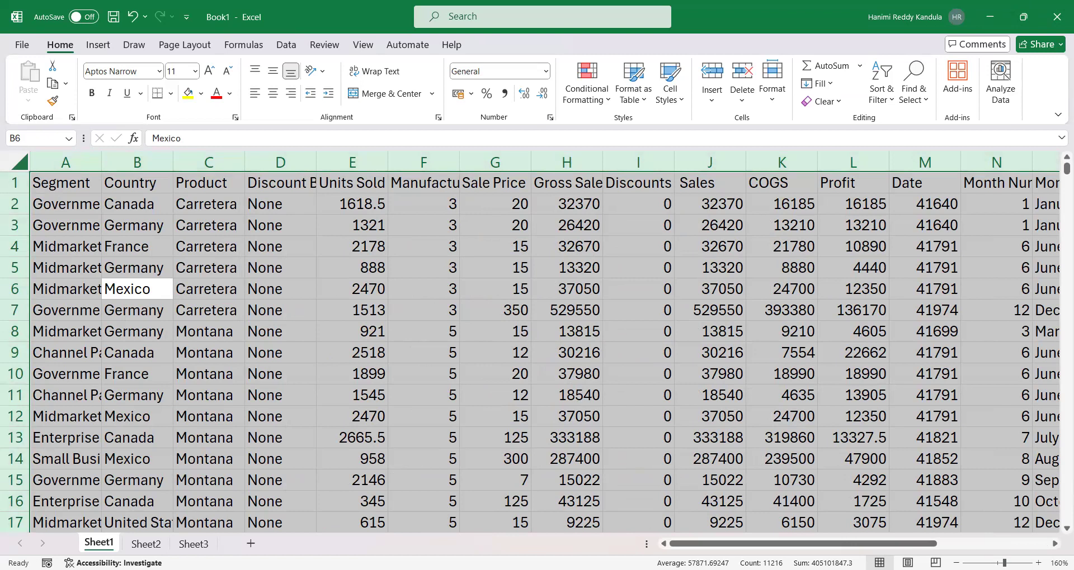
left_click_drag(700, 547, 813, 547)
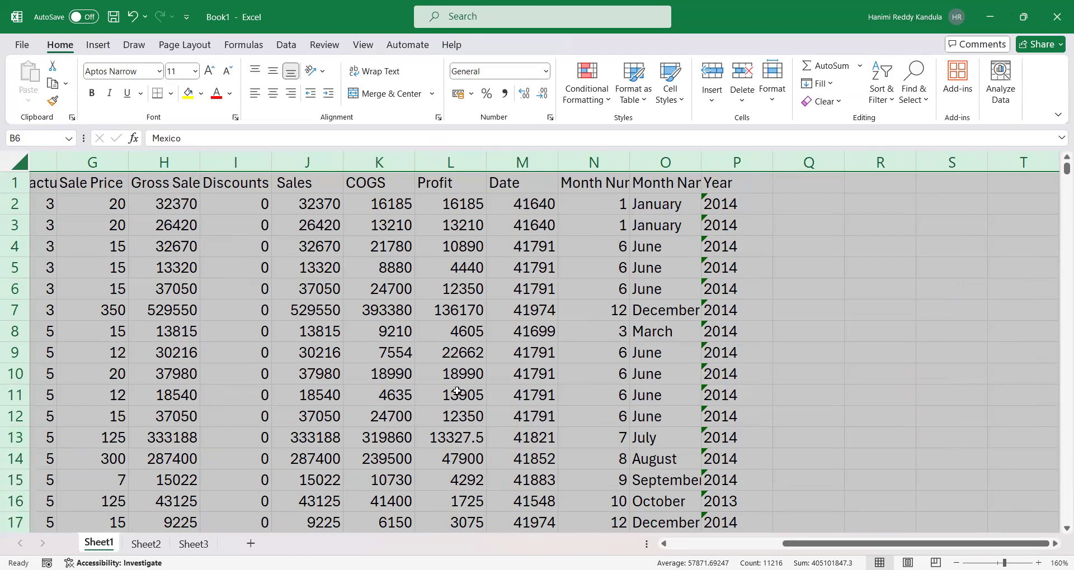
left_click_drag(817, 544, 691, 543)
scroll(211, 425, "down", 1)
scroll(49, 197, "up", 1)
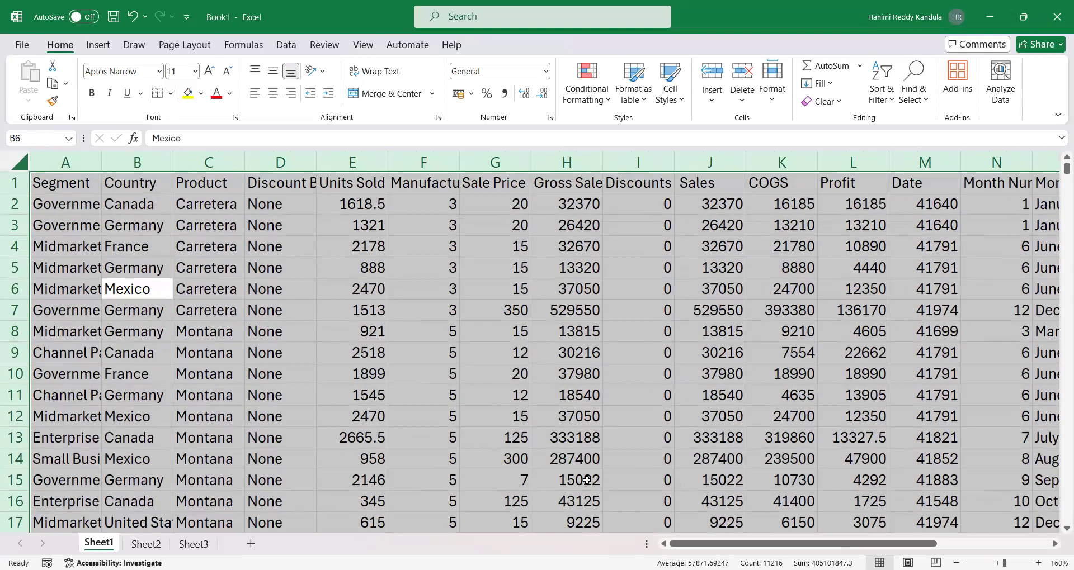
Select from cell A1 down to the last data row and across to the Year column, and review the selected range.
key("ctrl+Home")
key("ctrl+shift+Down")
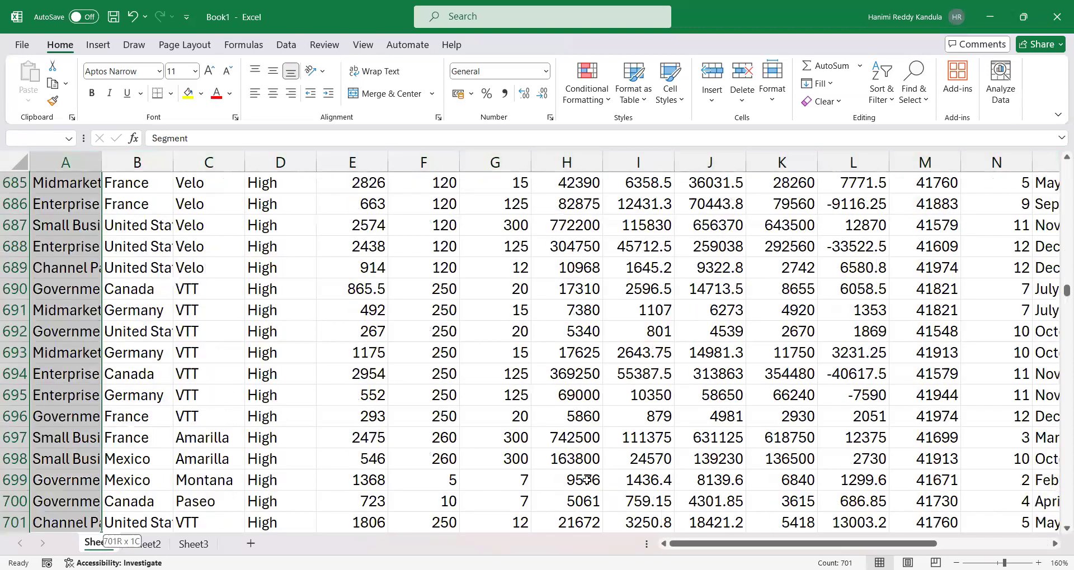
key("ctrl+shift+Right")
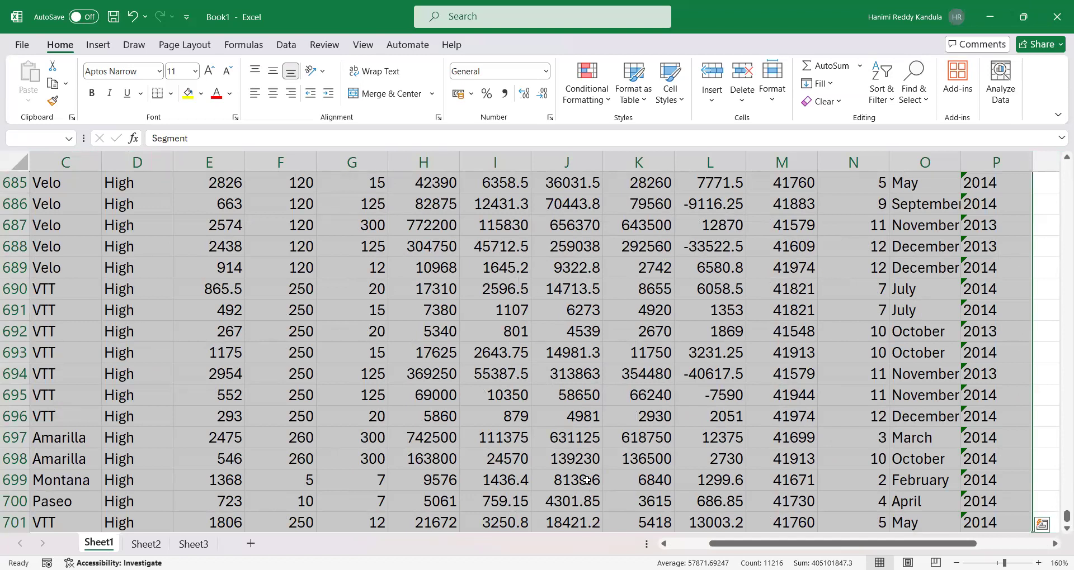
scroll(586, 480, "up", 3)
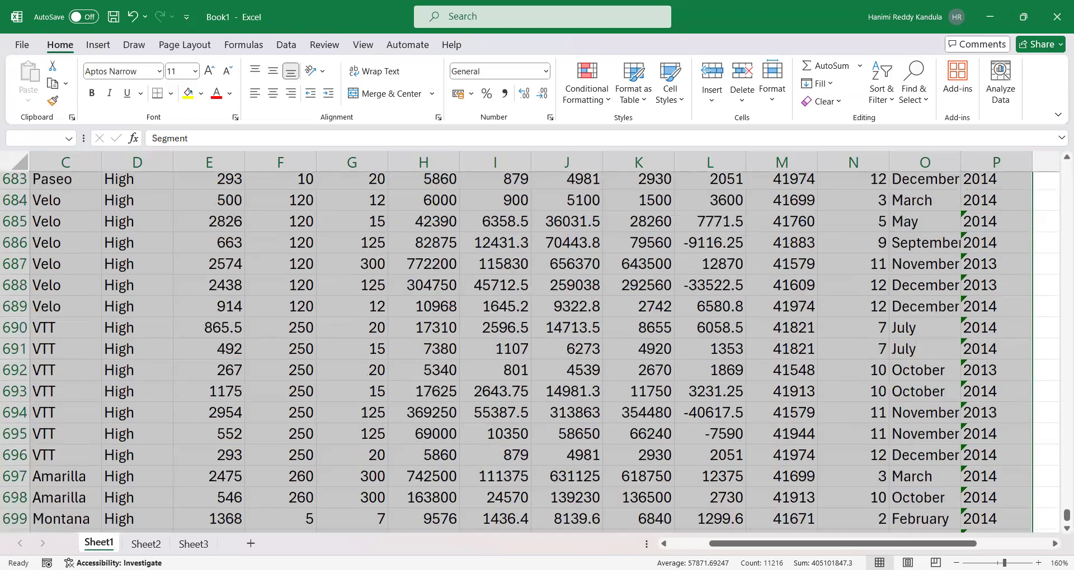
left_click_drag(712, 543, 671, 533)
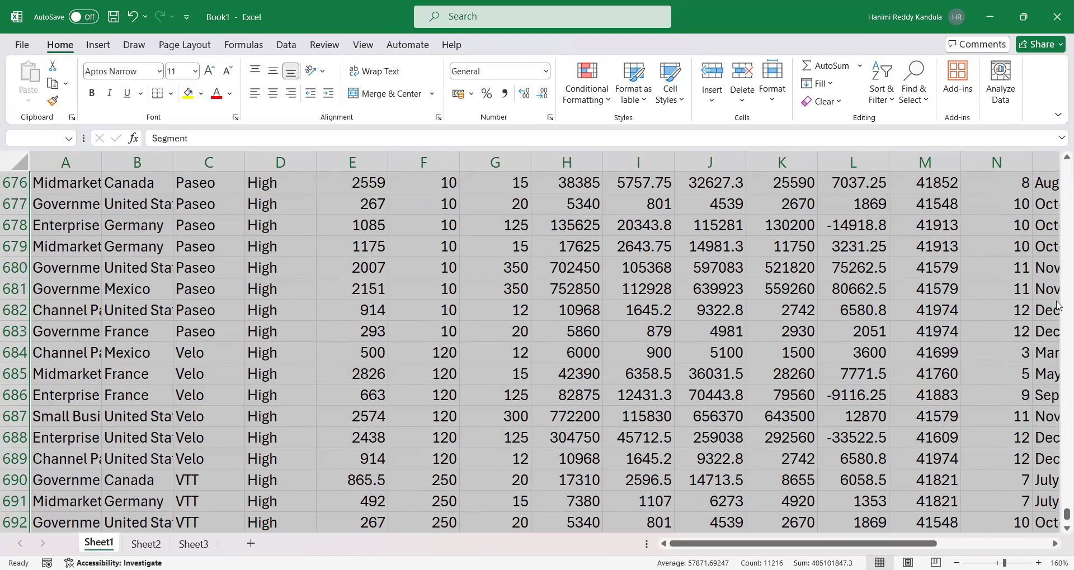
scroll(1056, 523, "down", 6)
left_click_drag(1065, 519, 1067, 178)
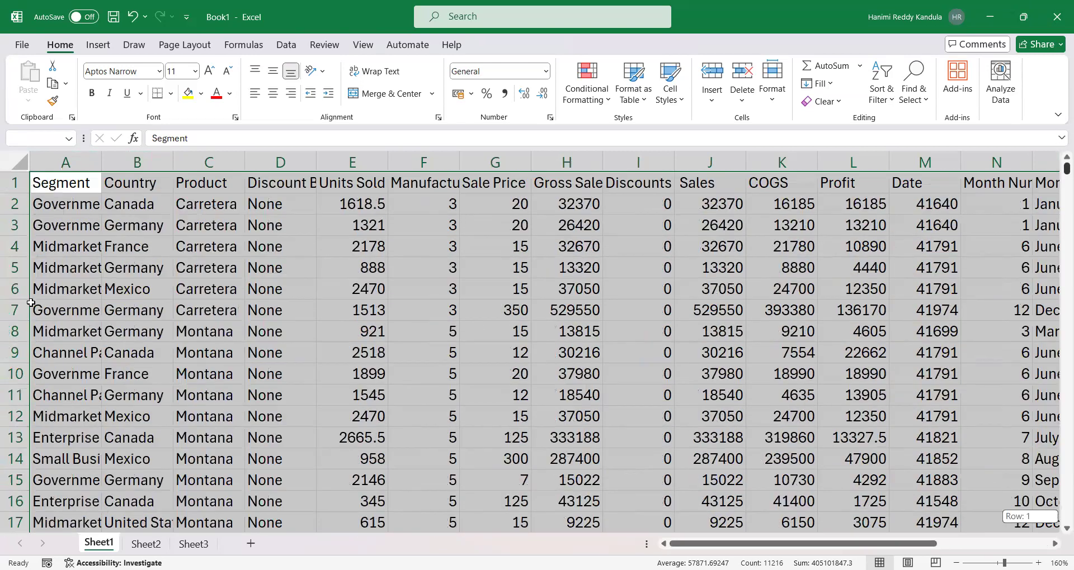
Select from cell A6 across to the last data column and down to the last data row.
left_click(86, 286)
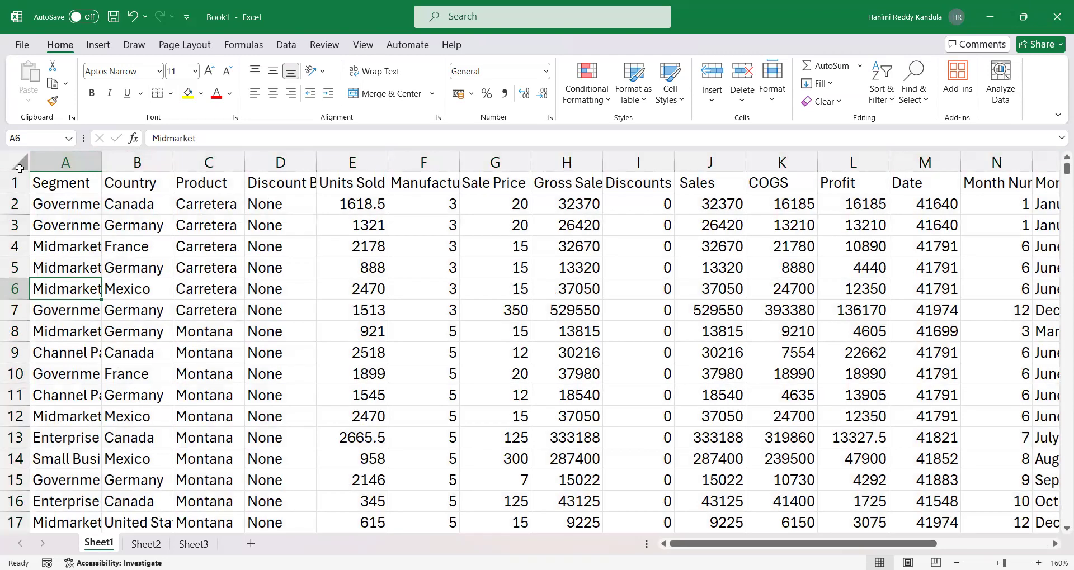
key("ctrl+shift+Right")
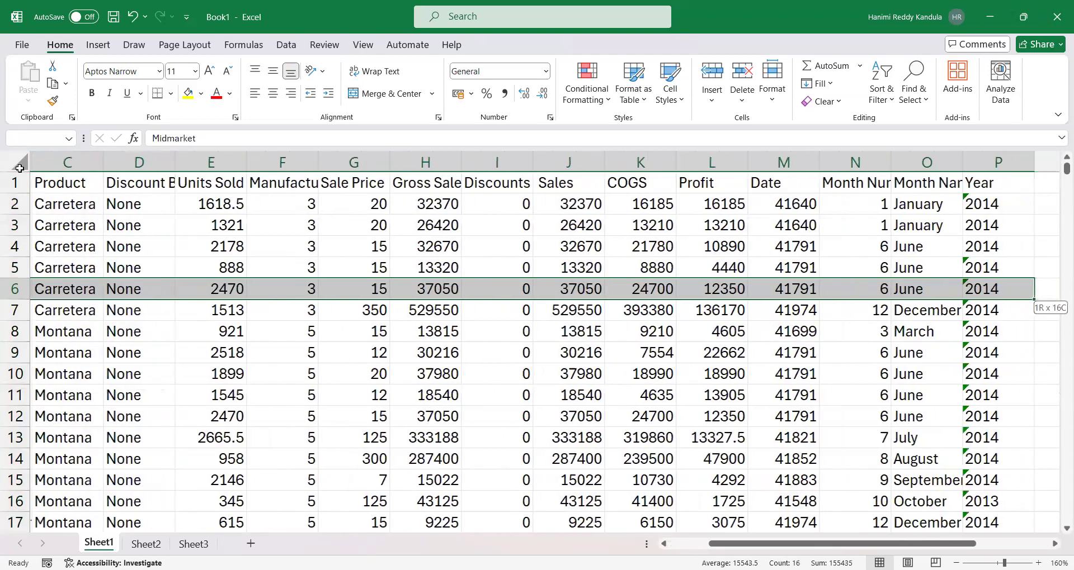
key("ctrl+shift+Down")
left_click_drag(1066, 517, 1040, 150)
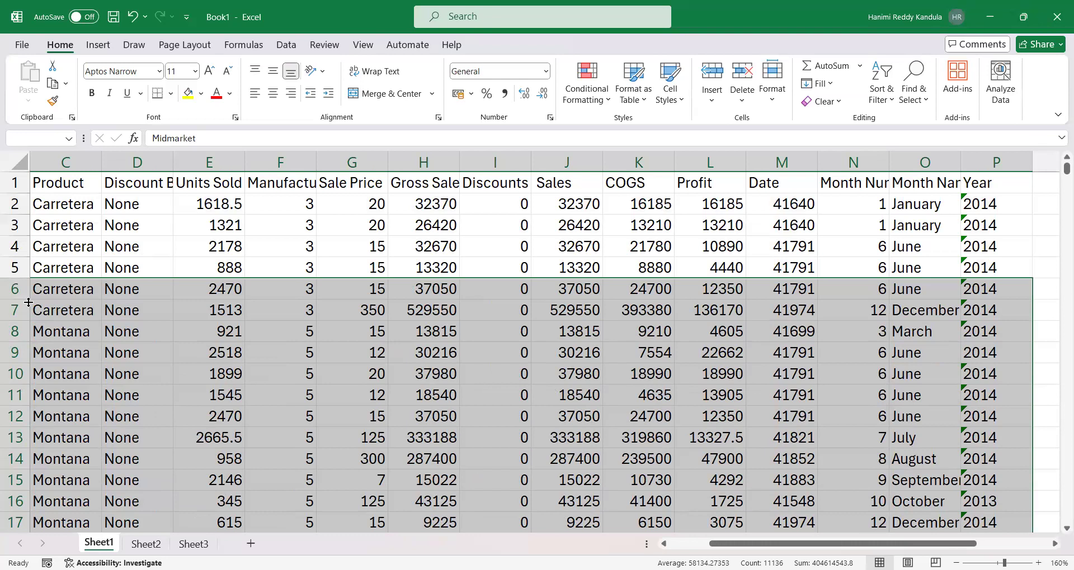
Select from cell C9 across to the Year column and down to the last data row, leaving out columns A and B.
left_click(53, 369)
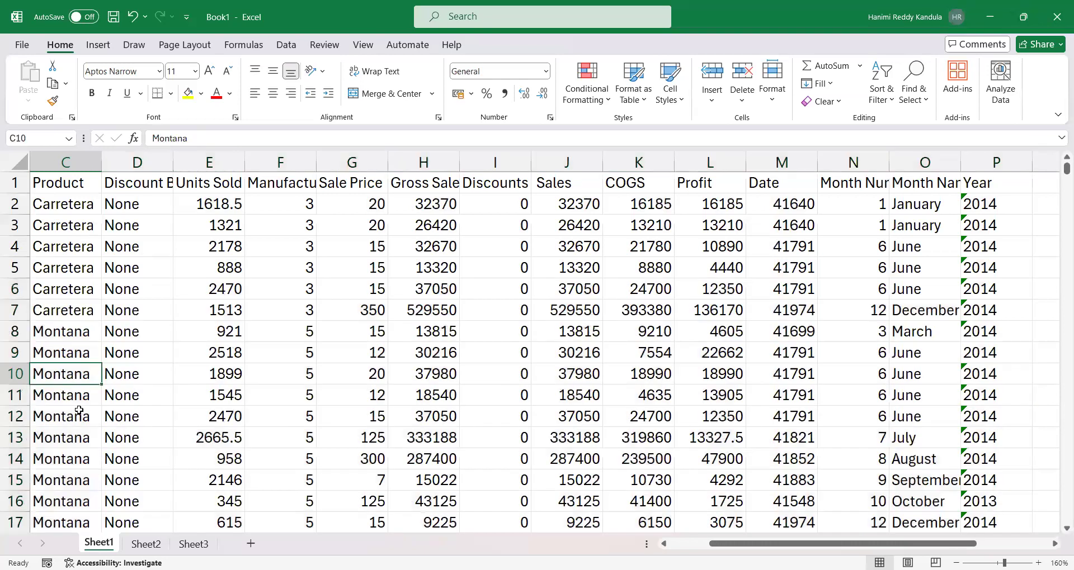
left_click(52, 357)
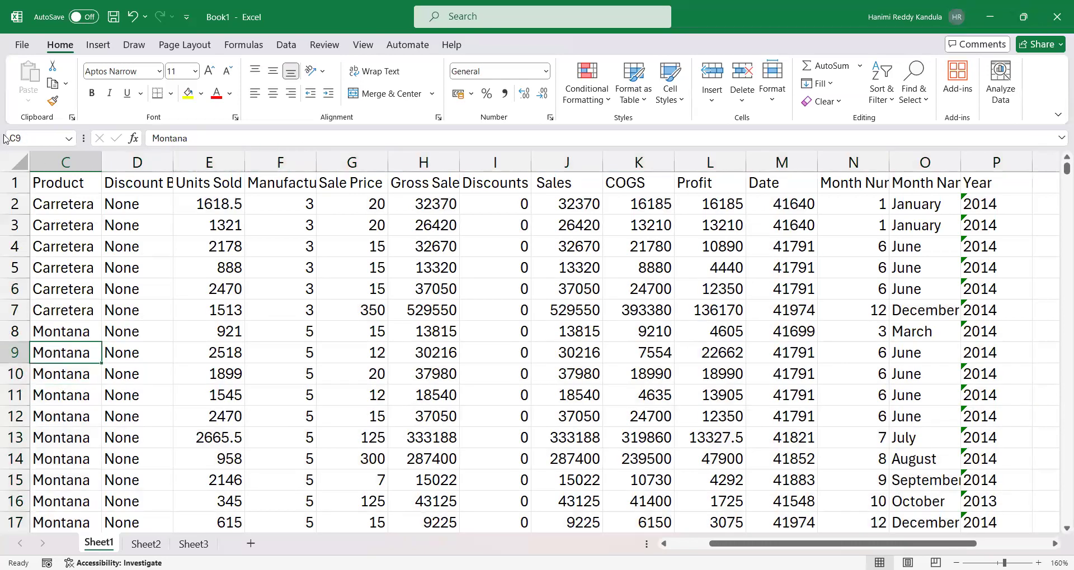
left_click_drag(954, 547, 740, 548)
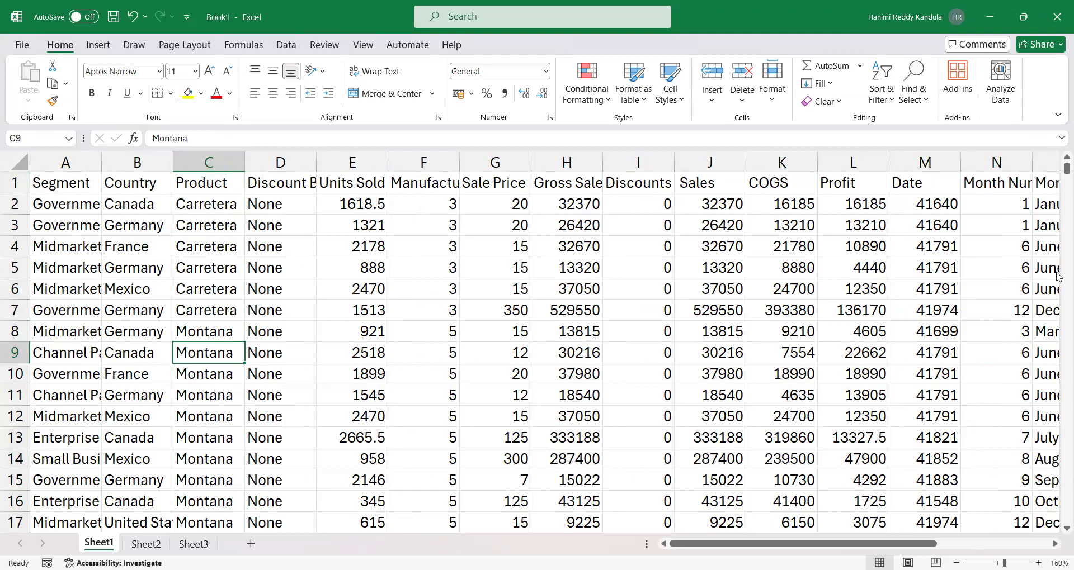
key("ctrl+shift+Right")
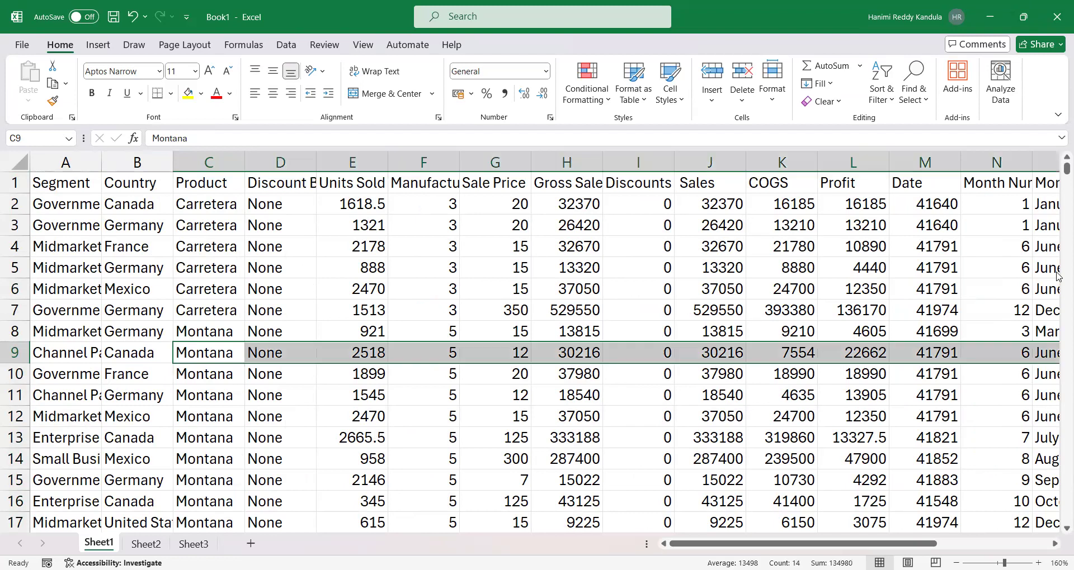
key("ctrl+shift+Down")
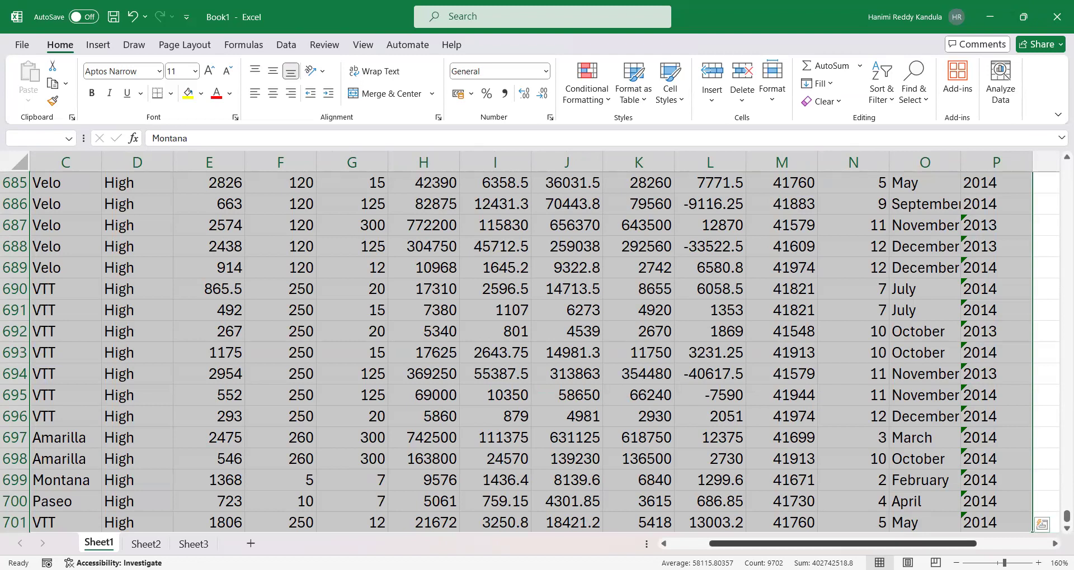
scroll(717, 548, "left", 2)
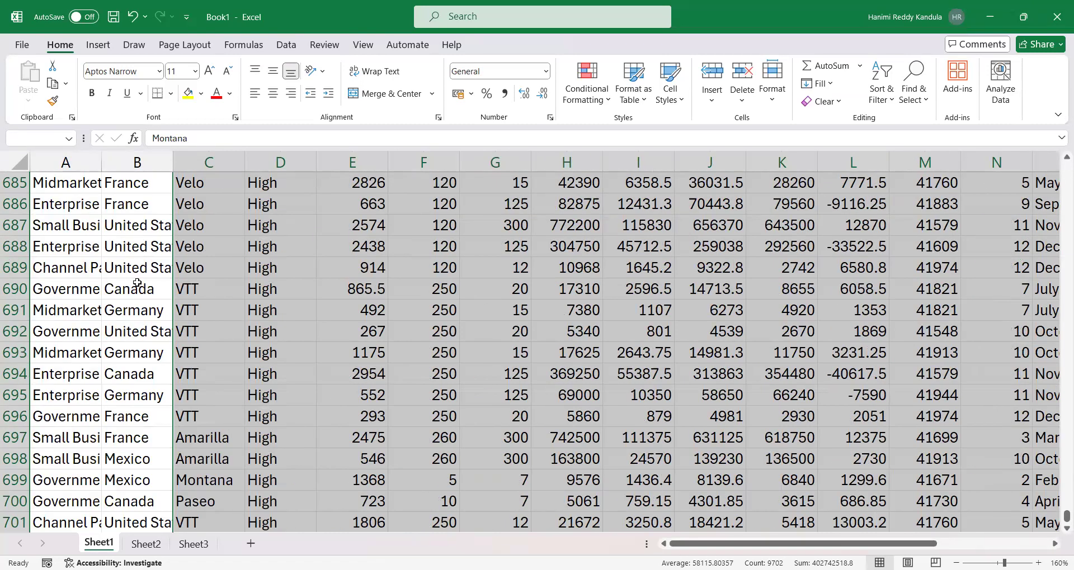
left_click_drag(1061, 517, 1057, 102)
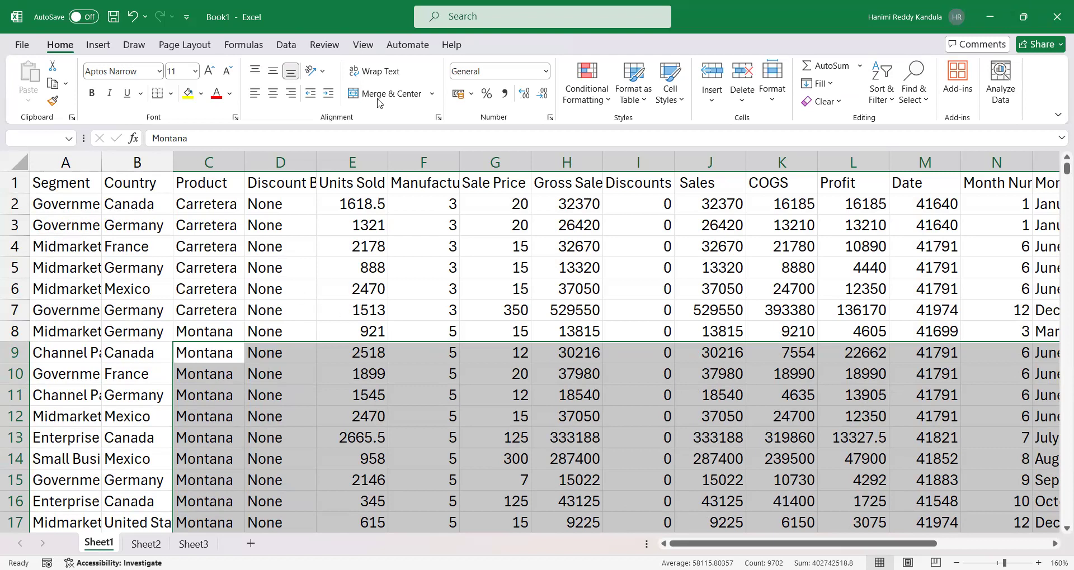
Select the whole data region around cell F5, and clear the contents of cell A12 in the Segment column.
left_click(435, 270)
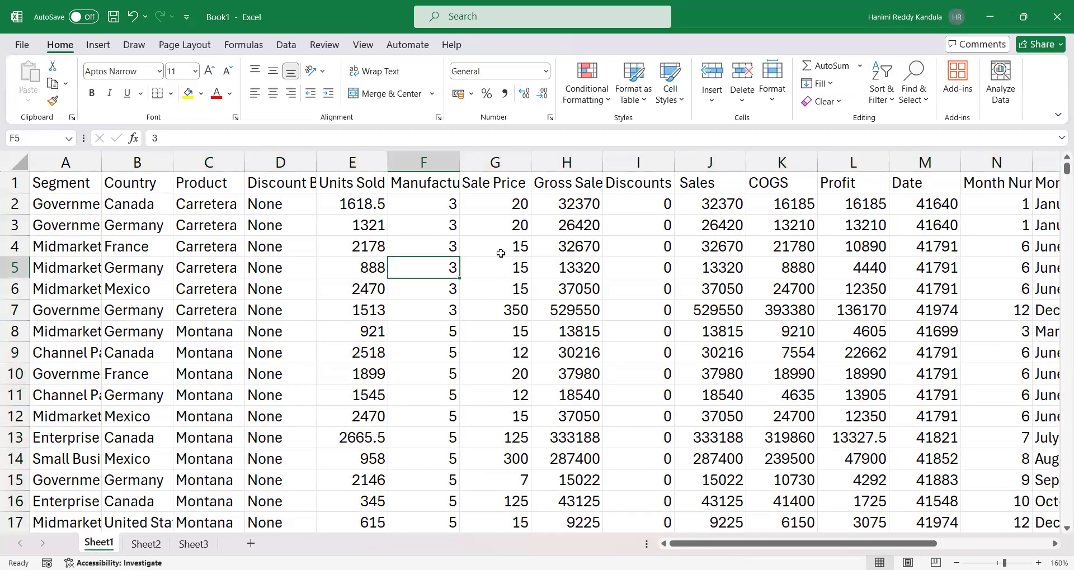
key("ctrl+a")
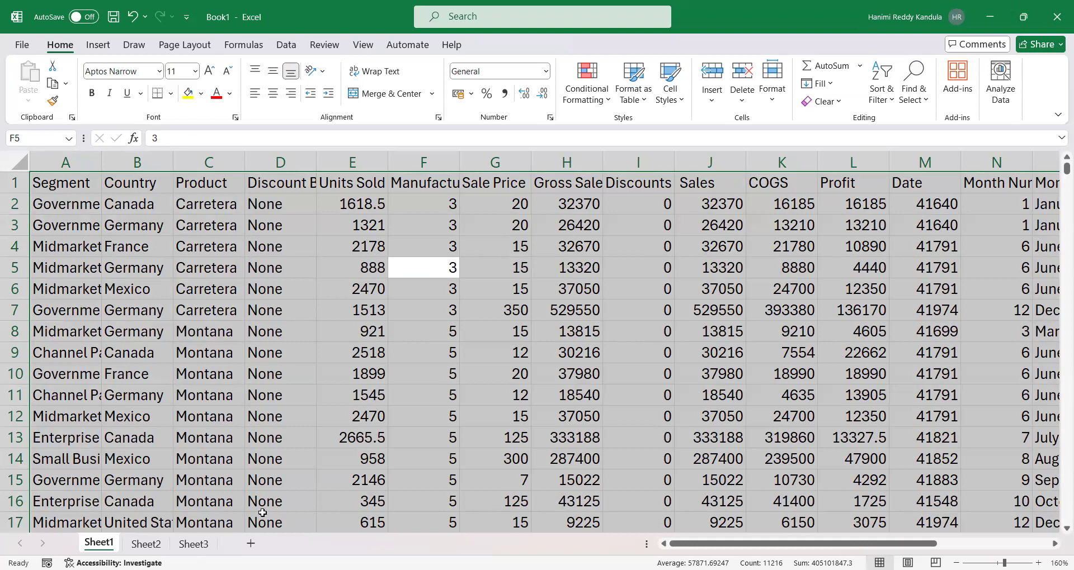
left_click(71, 414)
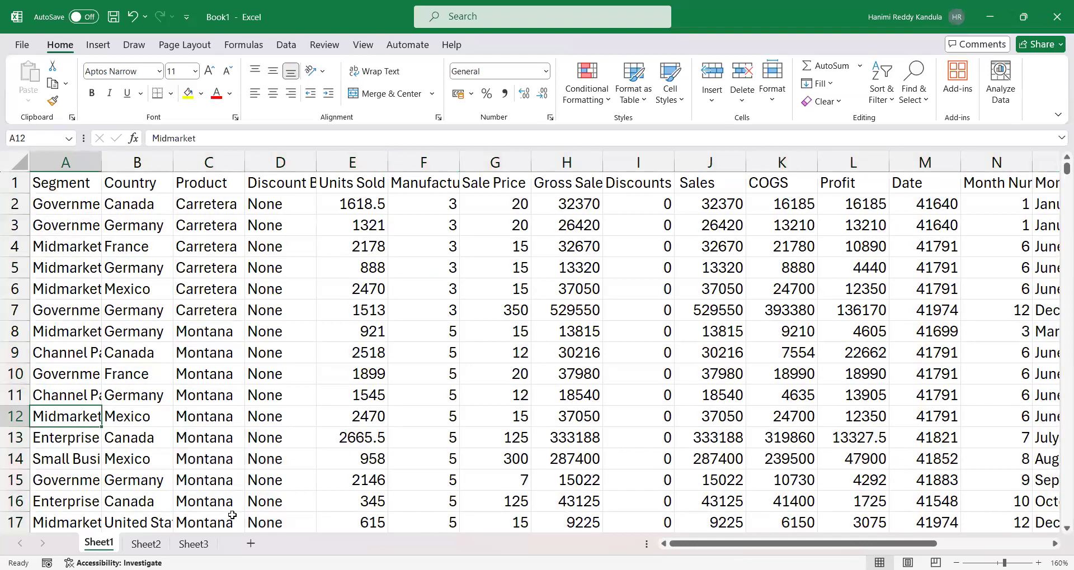
key("Delete")
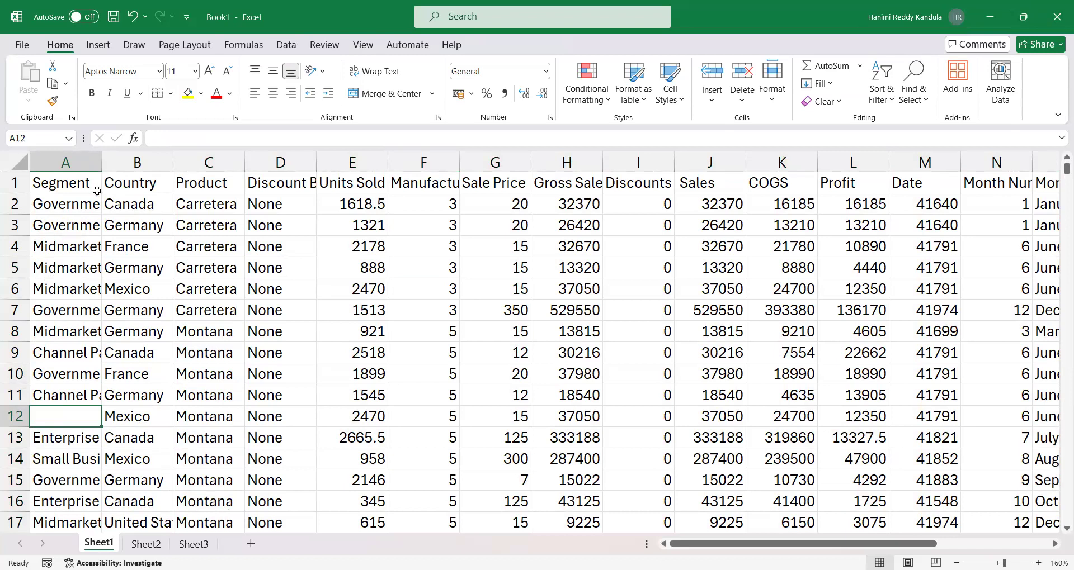
Select from cell A1 down column A past the blank cell A12 to the last row, and extend across to the Year column.
left_click(71, 183)
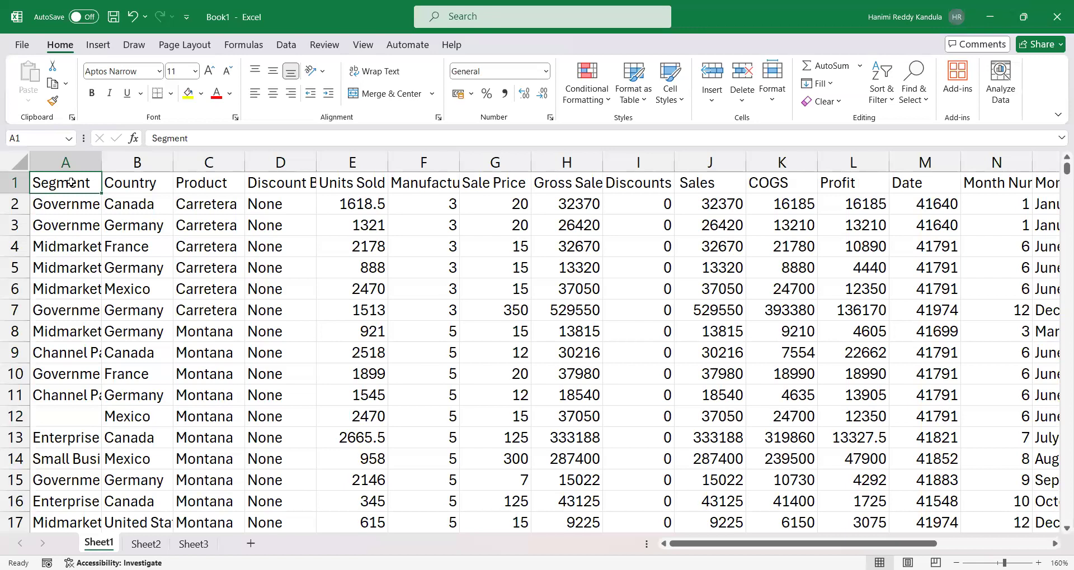
key("ctrl+shift+Down")
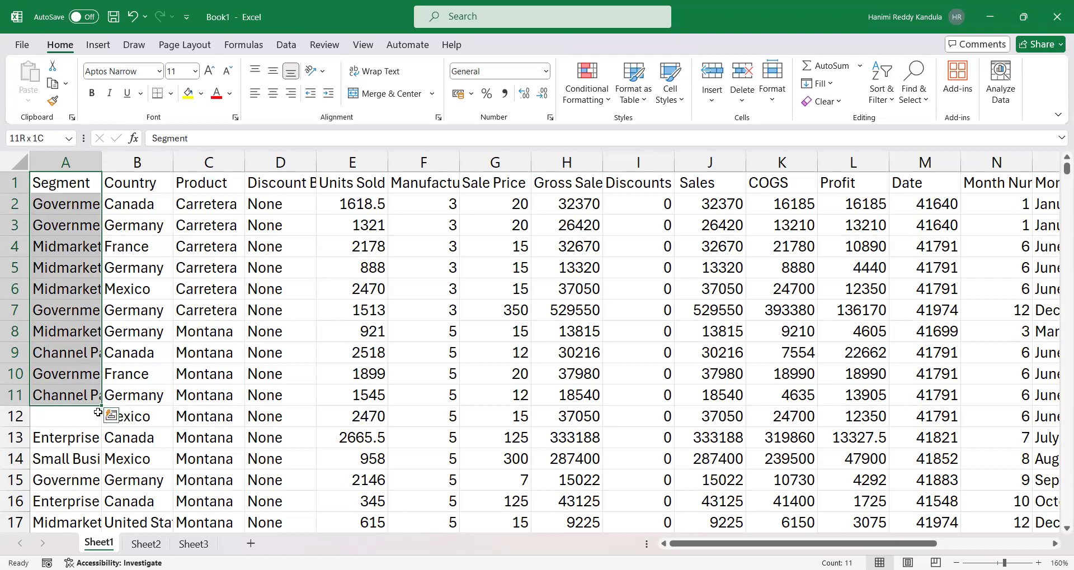
key("shift+Down")
key("shift+Down")
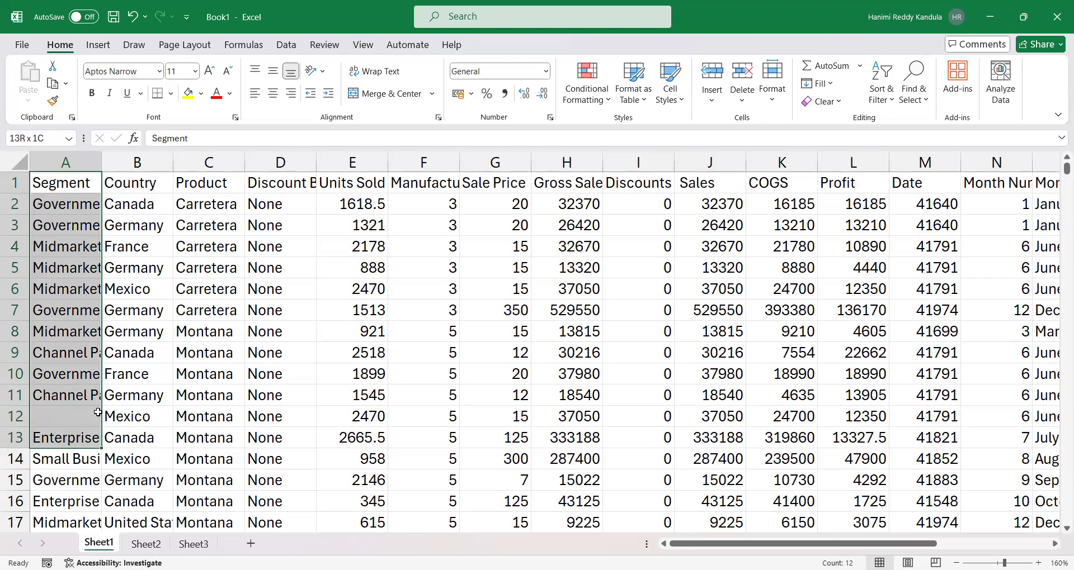
key("ctrl+shift+Down")
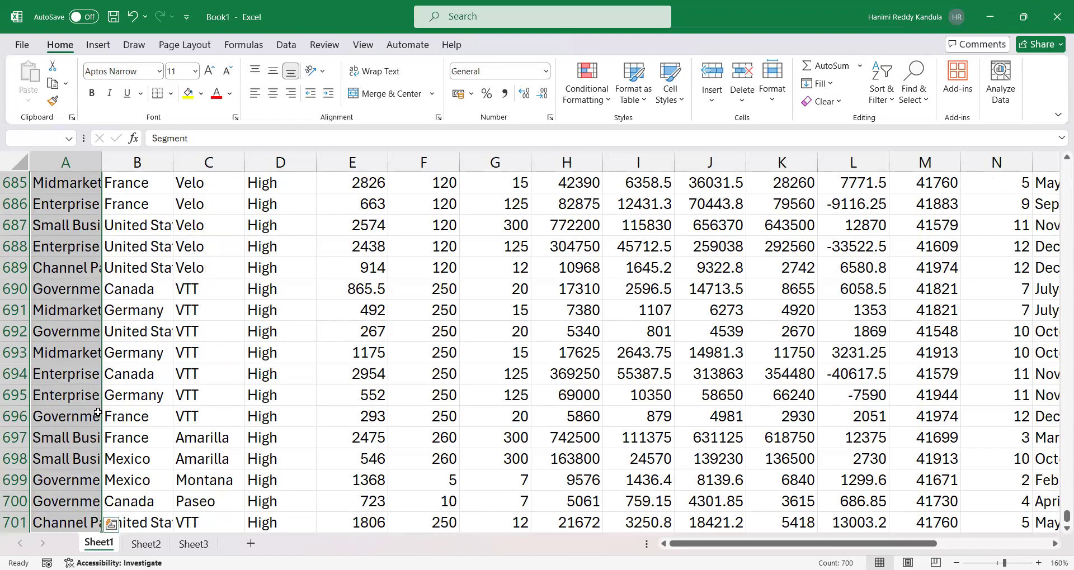
key("ctrl+shift+Right")
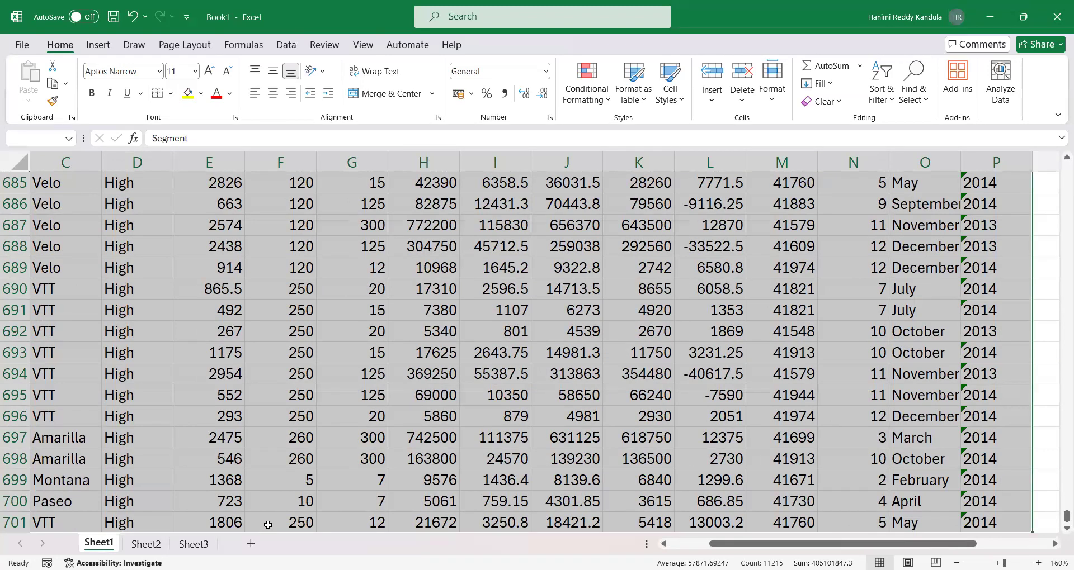
Jump from cell H695 near the end of the data back to cell A1, and undo the clearing of cell A12.
key("ctrl+Home")
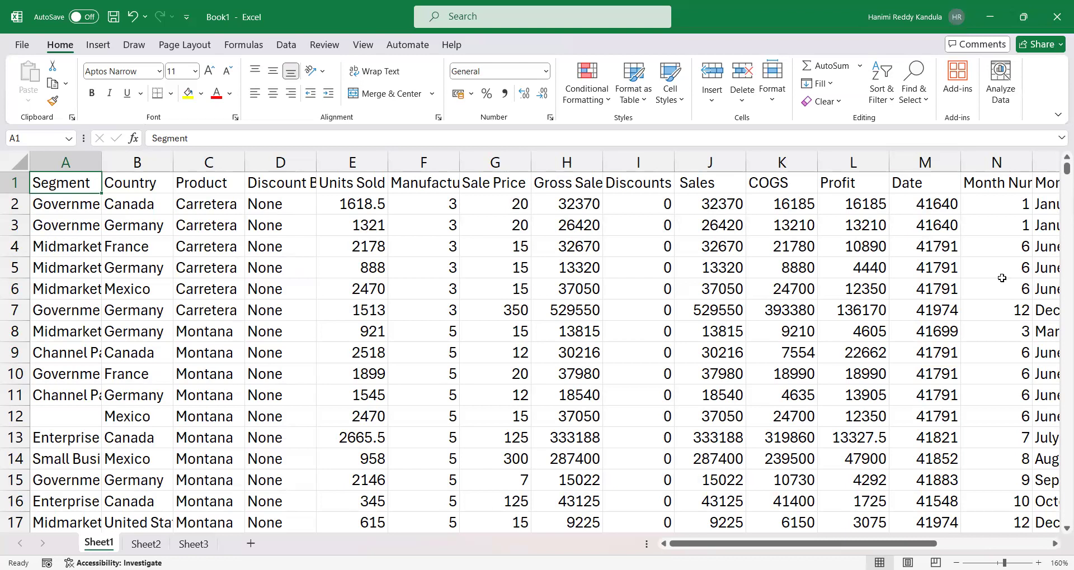
left_click_drag(1057, 172, 1065, 399)
scroll(335, 425, "down", 20)
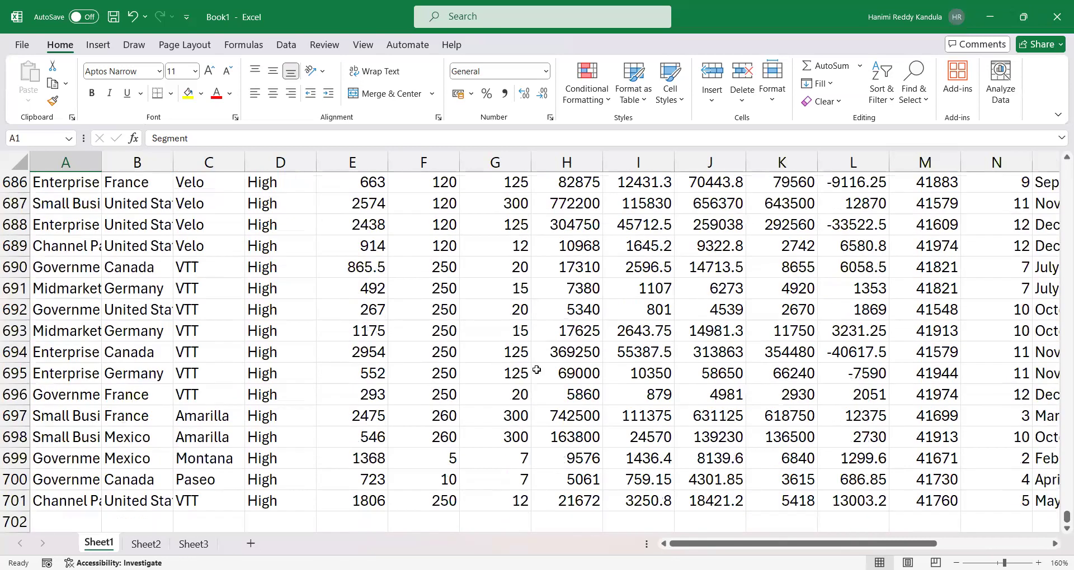
left_click(574, 367)
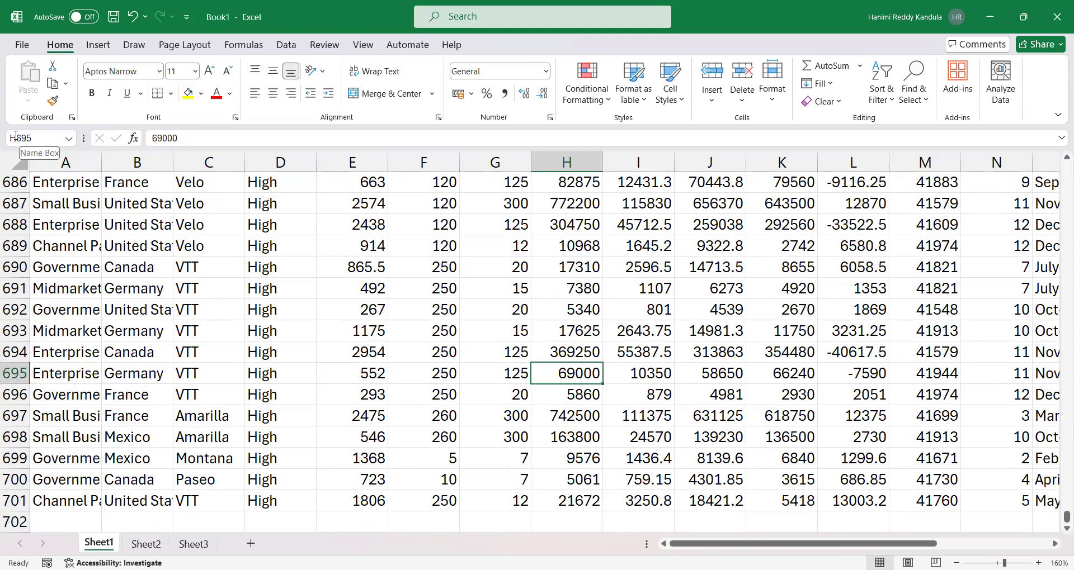
key("ctrl+Home")
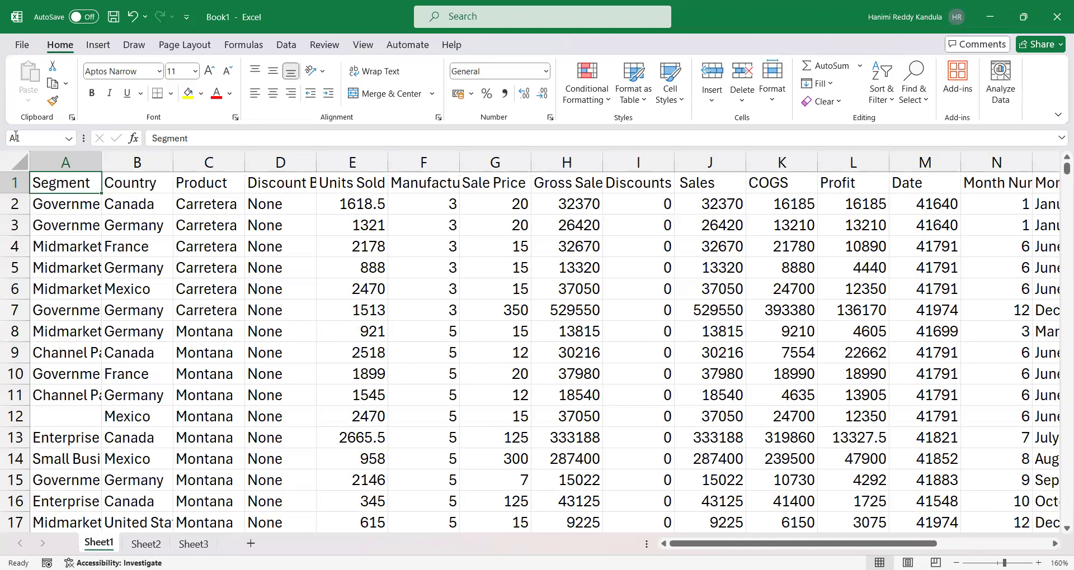
key("ctrl+z")
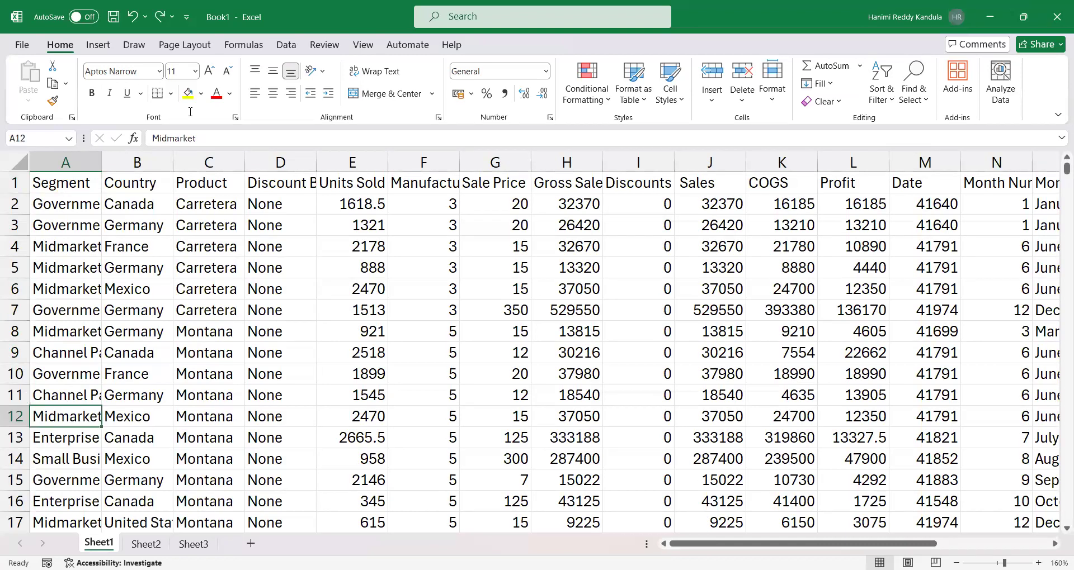
Select empty cell I704 below the last data row, and jump from it back to cell A1.
left_click_drag(1065, 167, 1065, 516)
left_click(638, 352)
left_click(42, 141)
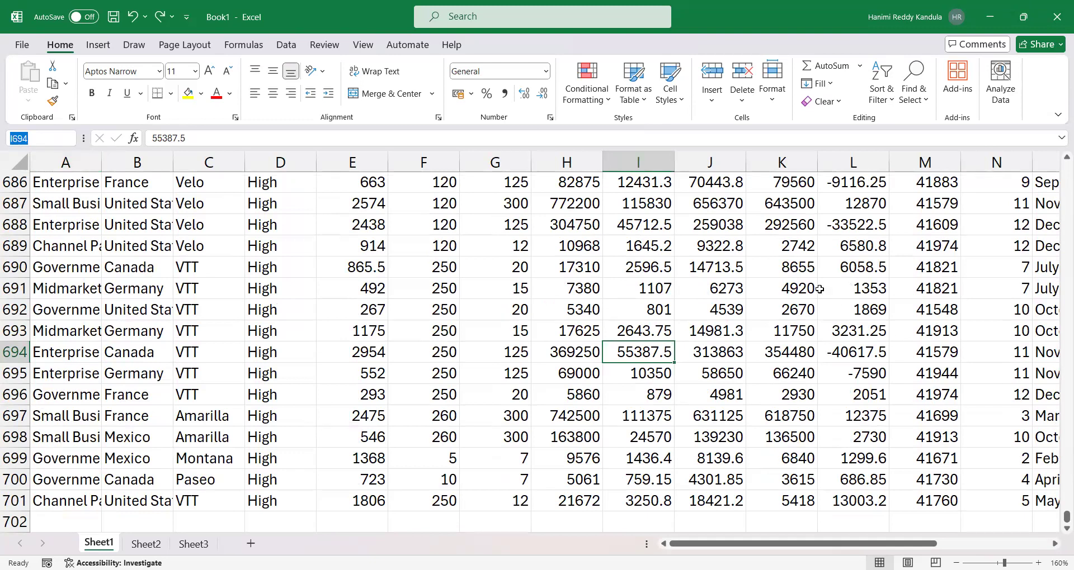
scroll(817, 296, "down", 4)
left_click(451, 268)
left_click(669, 392)
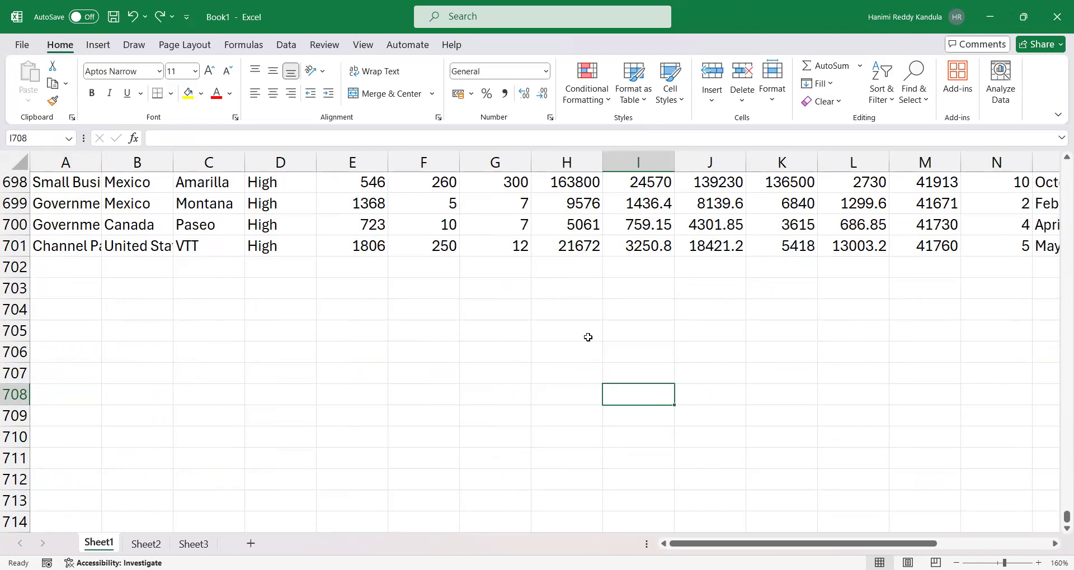
left_click(698, 307)
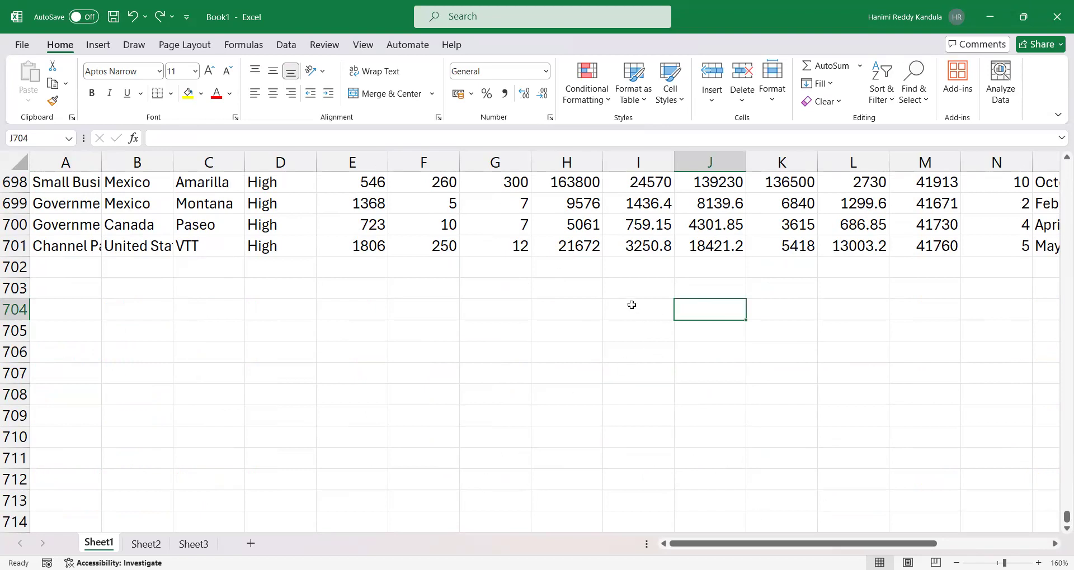
left_click(628, 310)
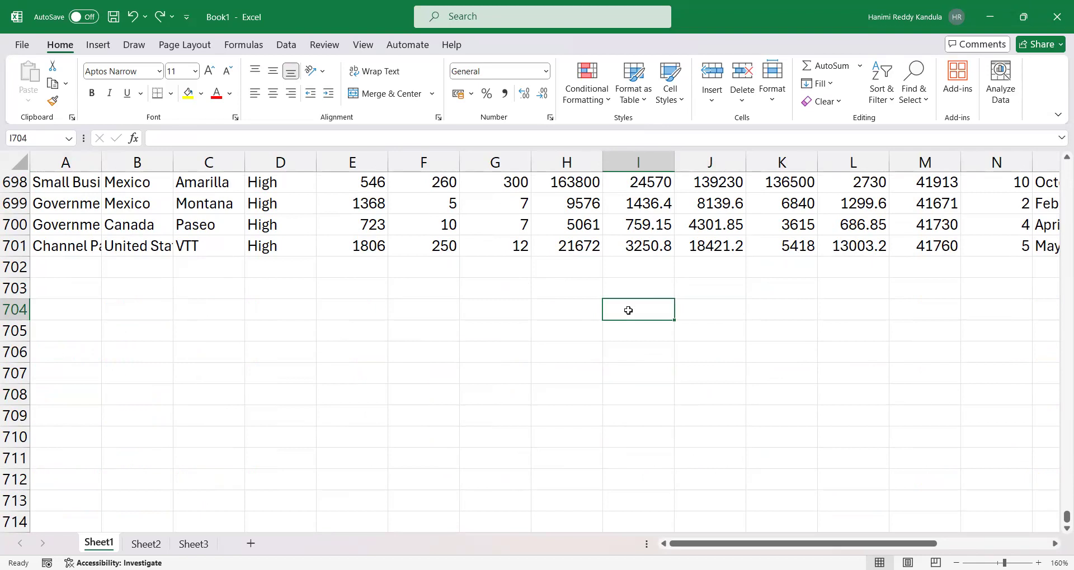
key("ctrl+Home")
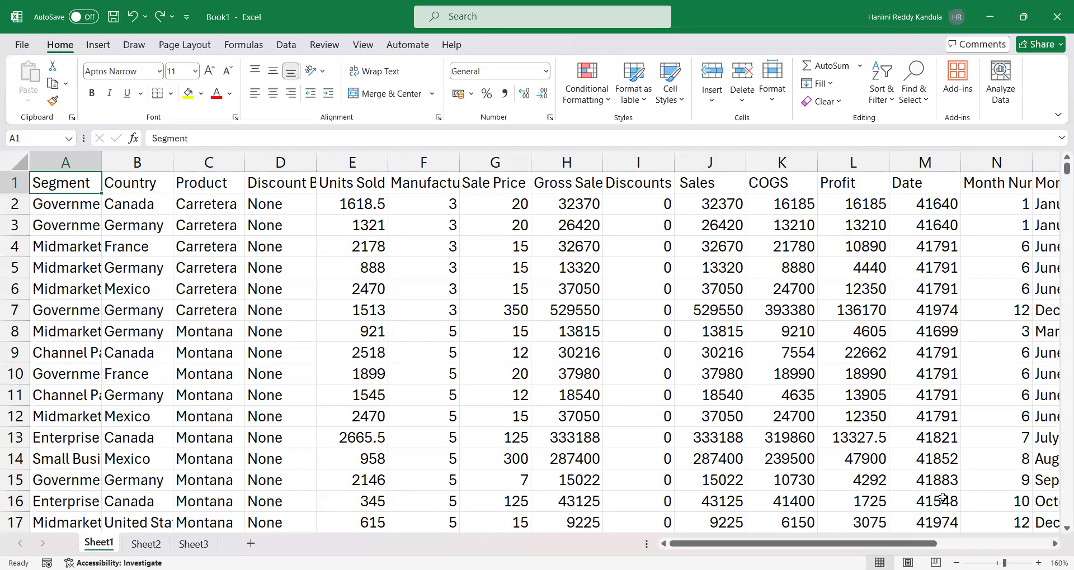
Clear the contents of cells A35 to F35, from the Segment column to the Manufacturing column.
scroll(943, 498, "down", 6)
left_click_drag(1067, 178, 1052, 120)
scroll(860, 399, "down", 7)
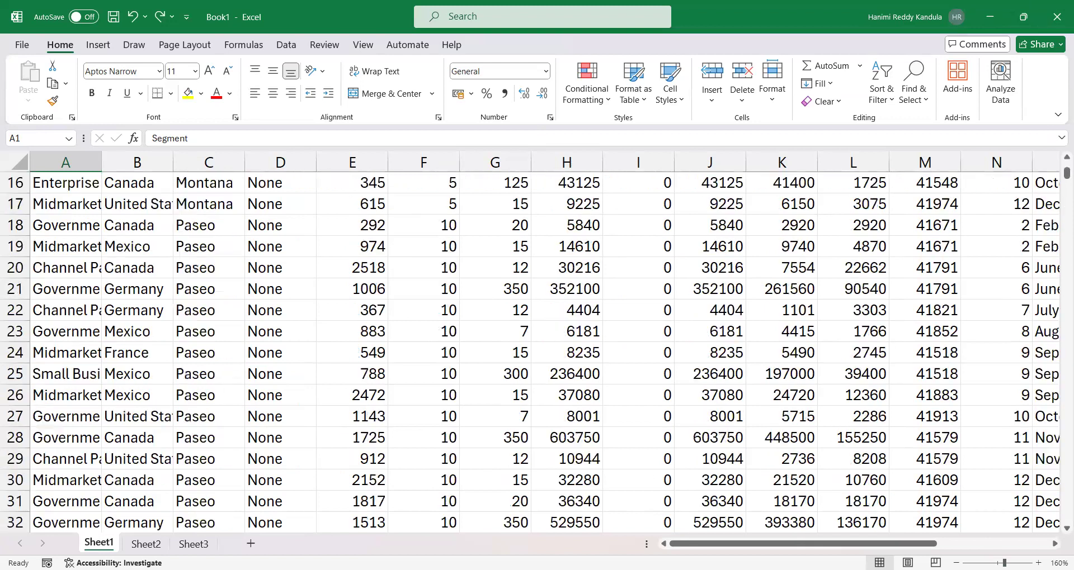
left_click_drag(68, 460, 425, 455)
key("Delete")
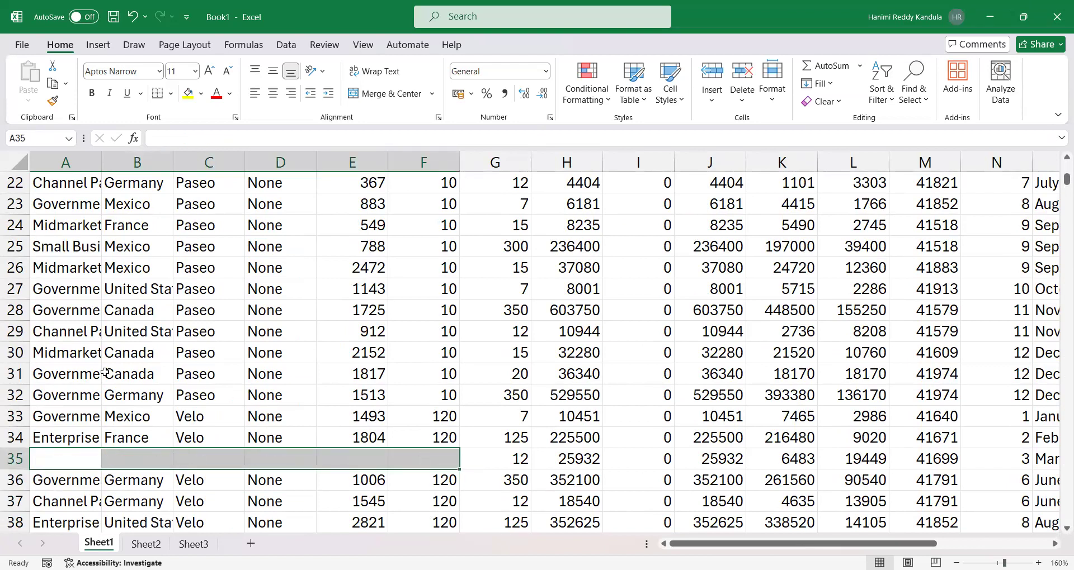
Select from cell A1 down column A to row 34, just above the blank cells, and extend across to the Year column.
scroll(105, 372, "up", 7)
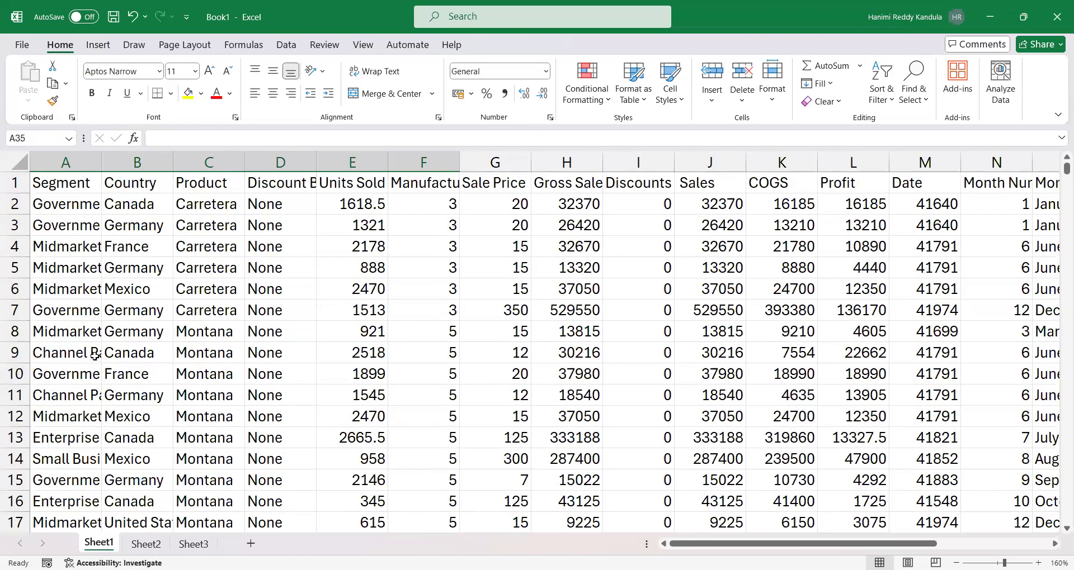
left_click(62, 182)
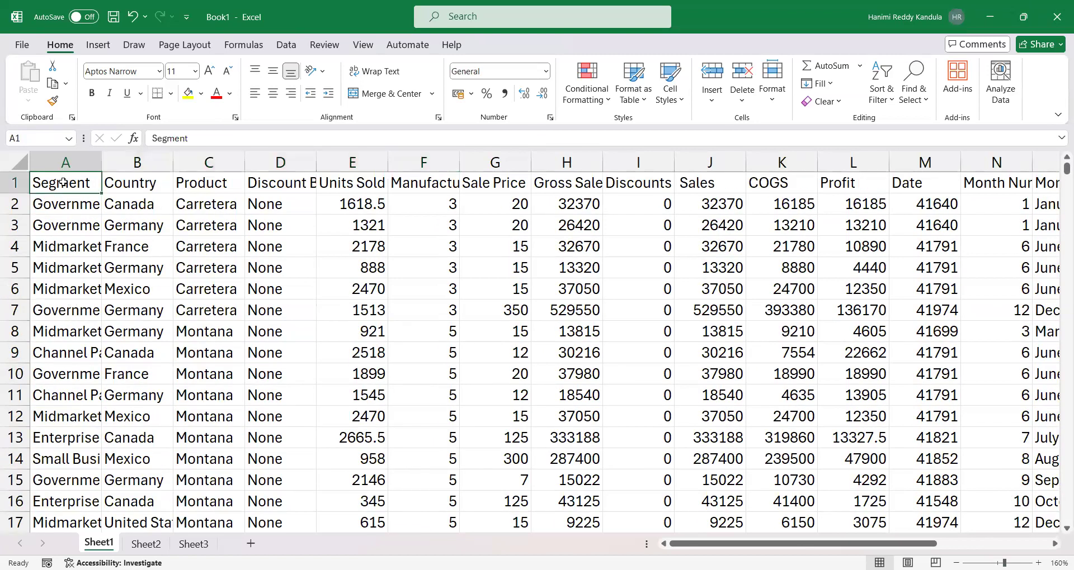
left_click_drag(63, 182, 90, 535)
key("ctrl+shift+Right")
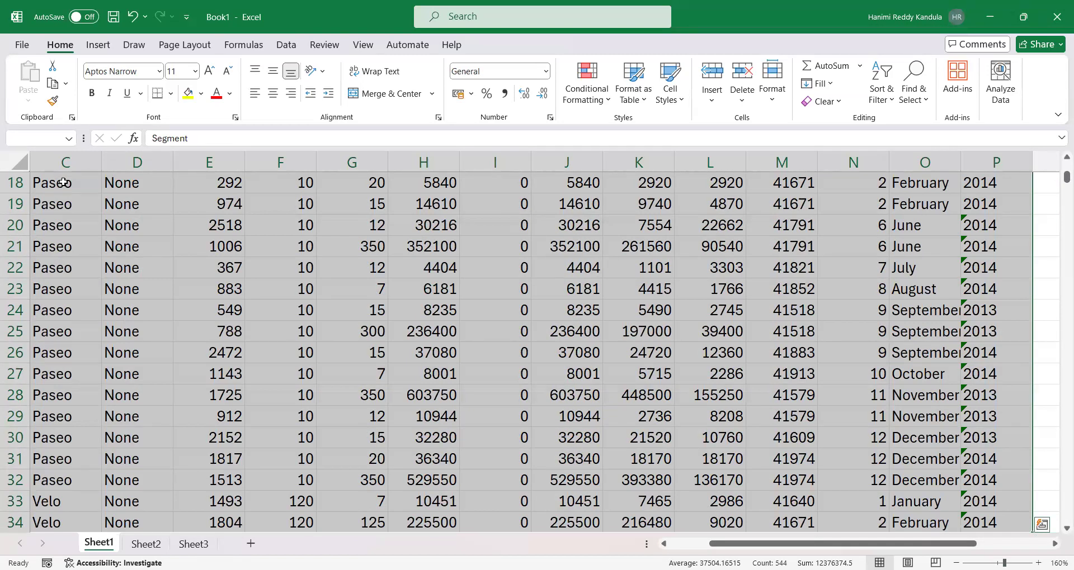
scroll(448, 358, "down", 2)
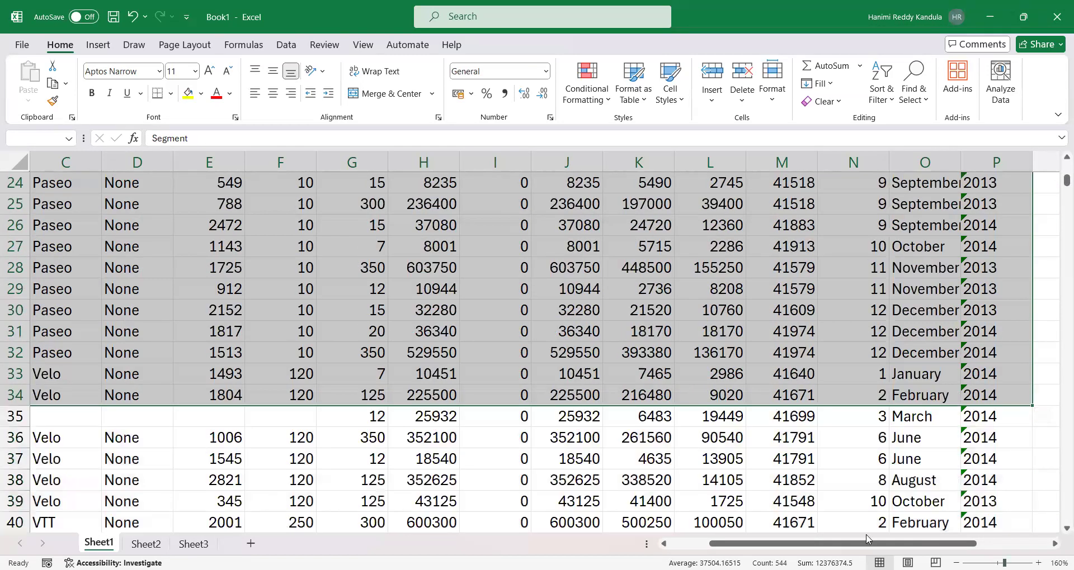
scroll(61, 417, "left", 3)
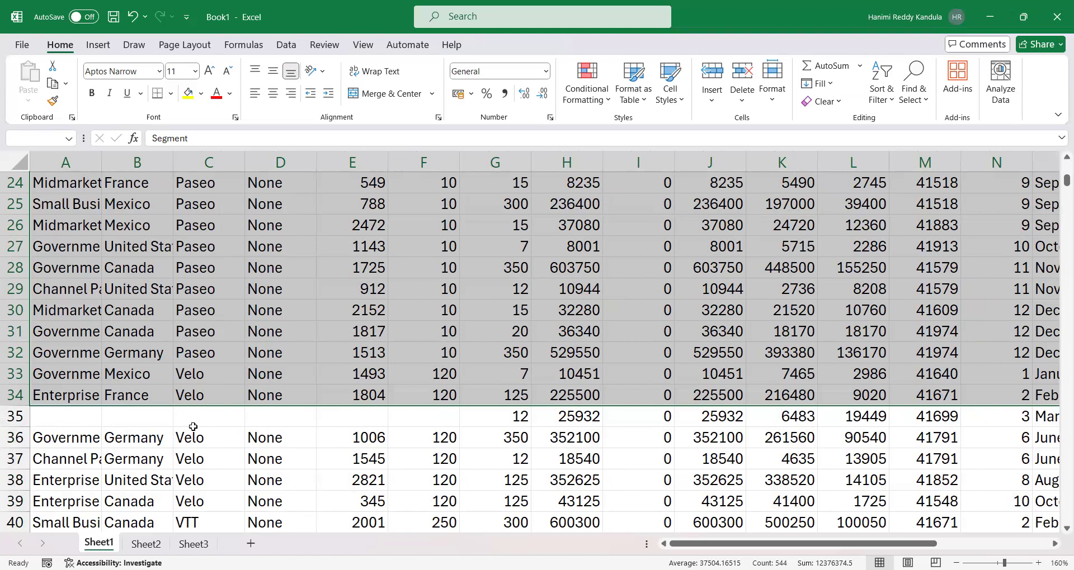
Select the whole data region around cell G262, and check the selection down to the last data row.
scroll(175, 414, "down", 14)
scroll(165, 428, "down", 8)
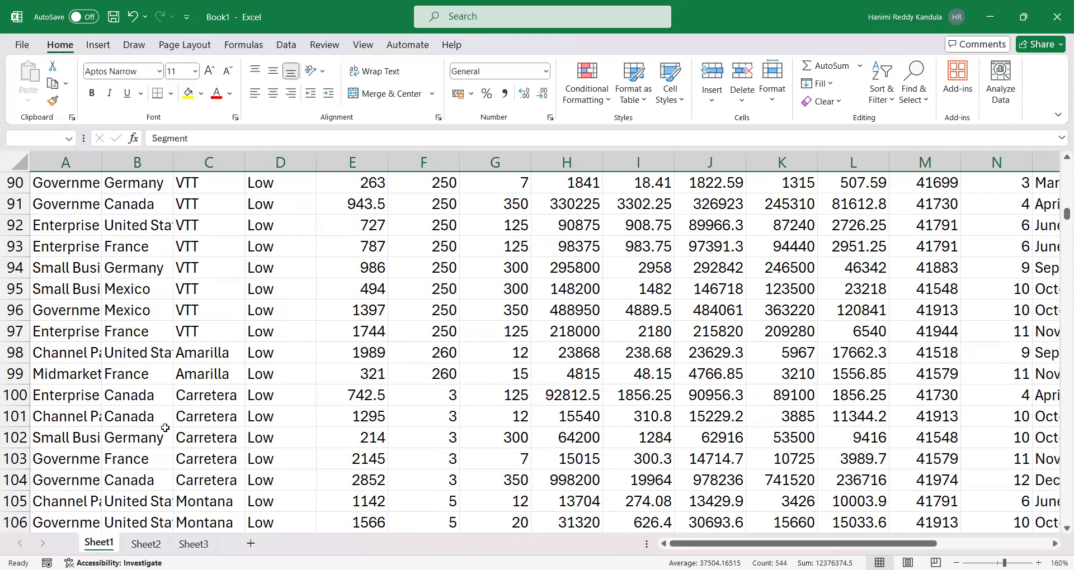
scroll(87, 436, "down", 20)
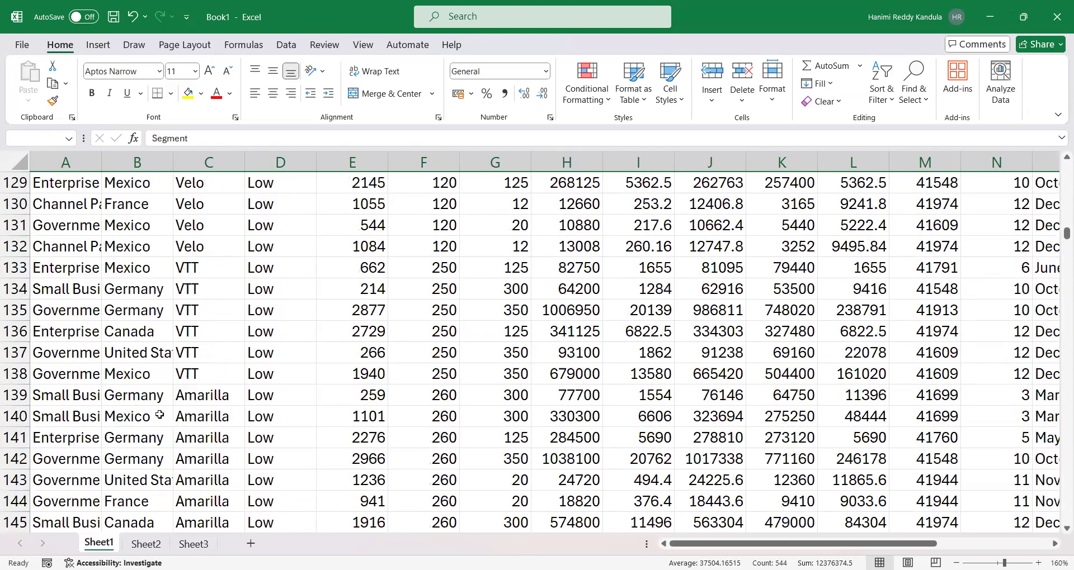
scroll(73, 396, "down", 20)
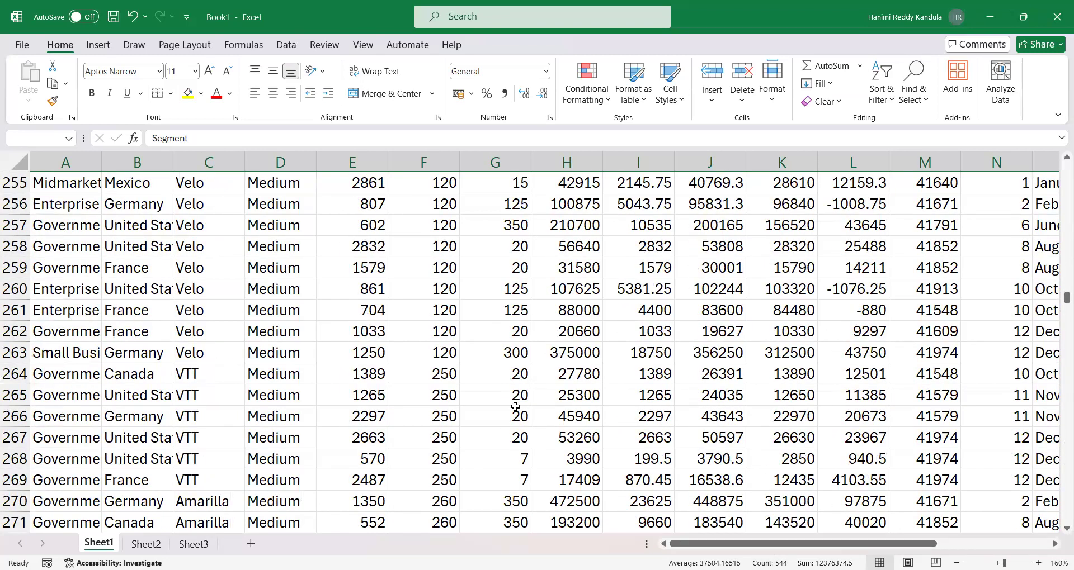
left_click(463, 332)
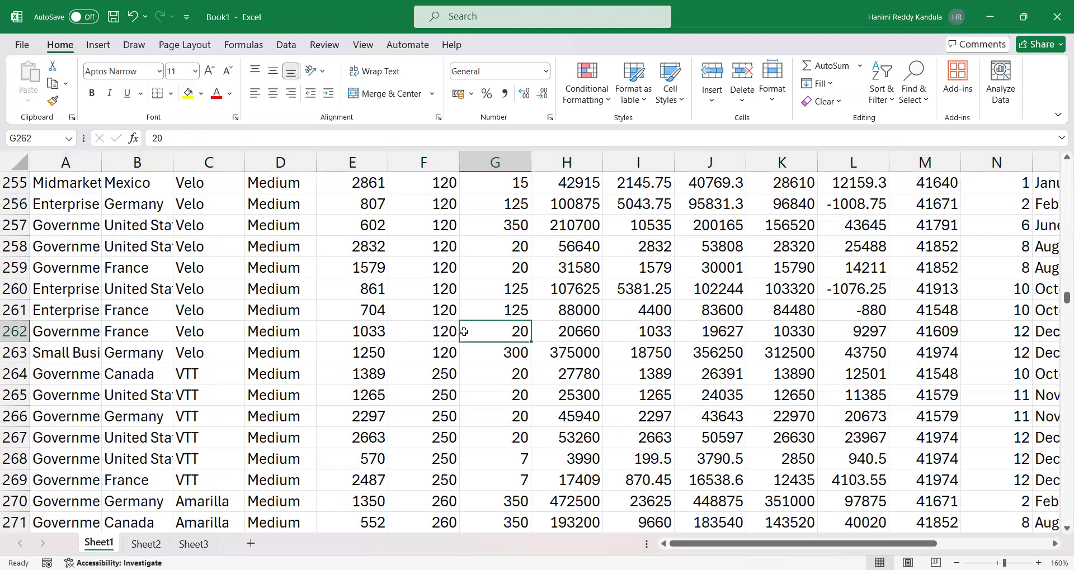
key("ctrl+a")
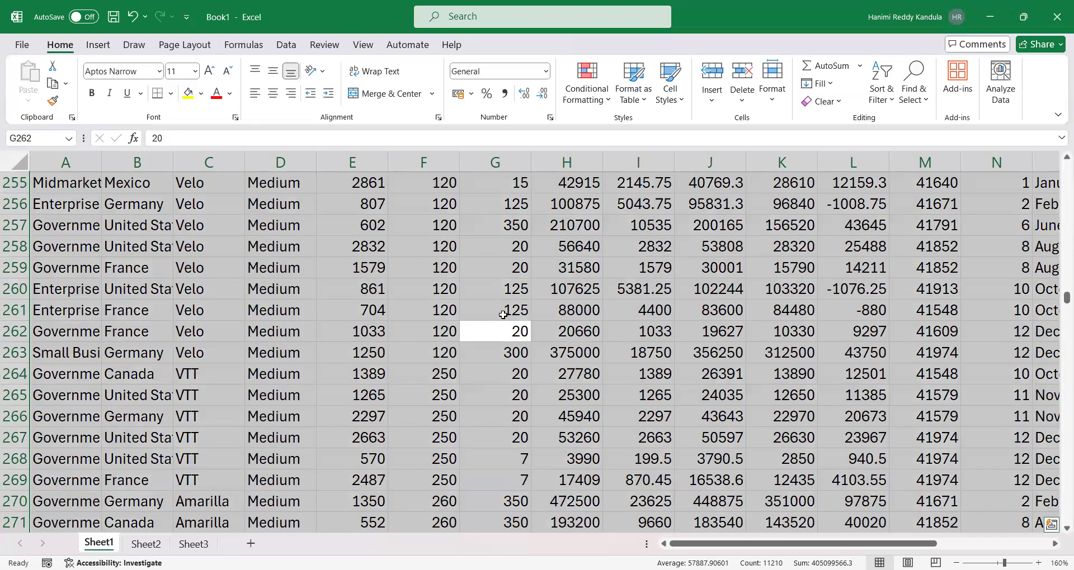
scroll(492, 311, "down", 20)
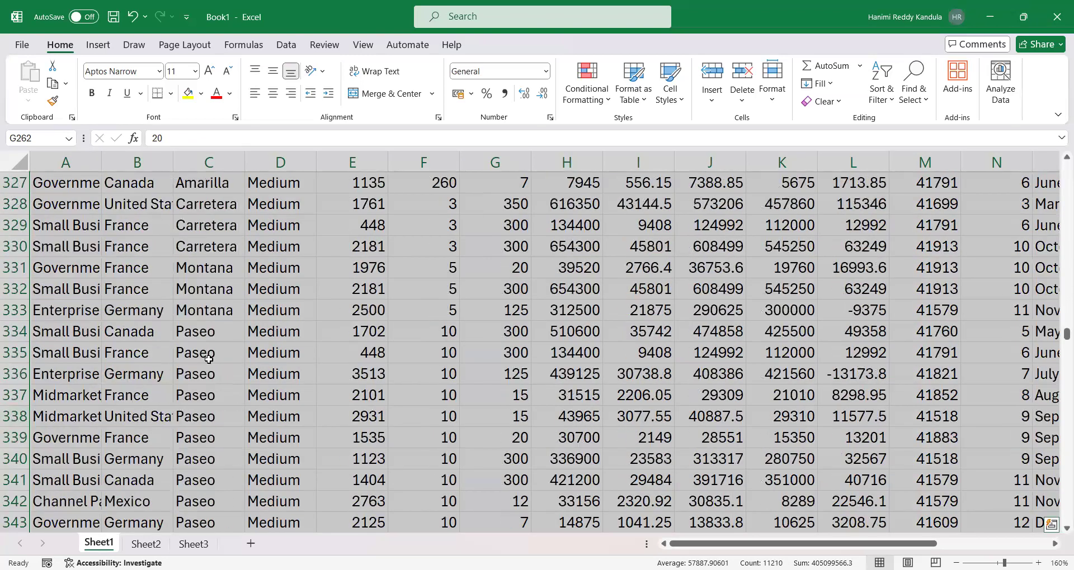
scroll(266, 399, "down", 20)
scroll(266, 398, "down", 20)
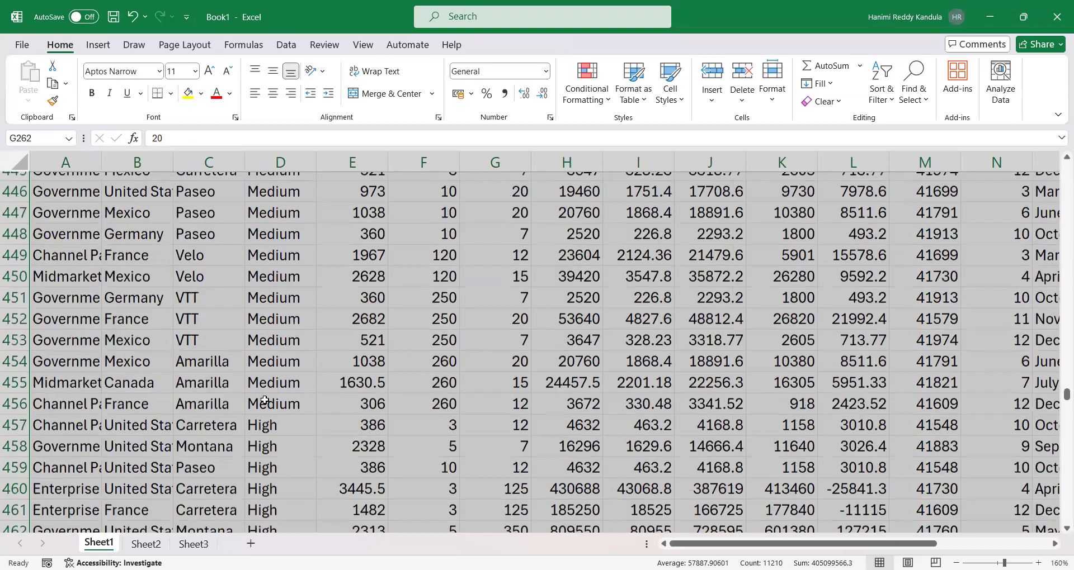
scroll(262, 394, "down", 20)
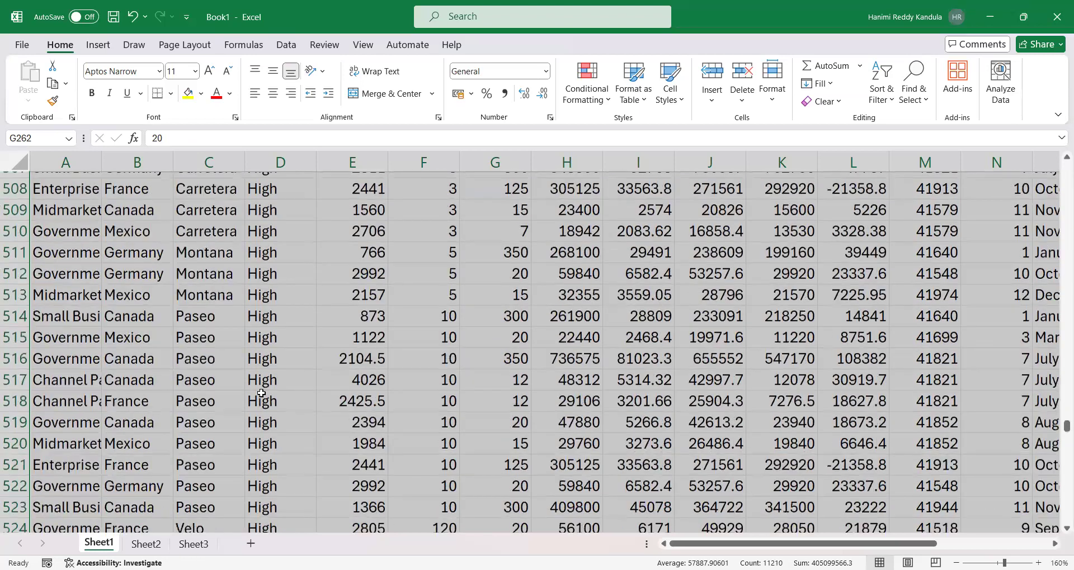
scroll(173, 392, "down", 20)
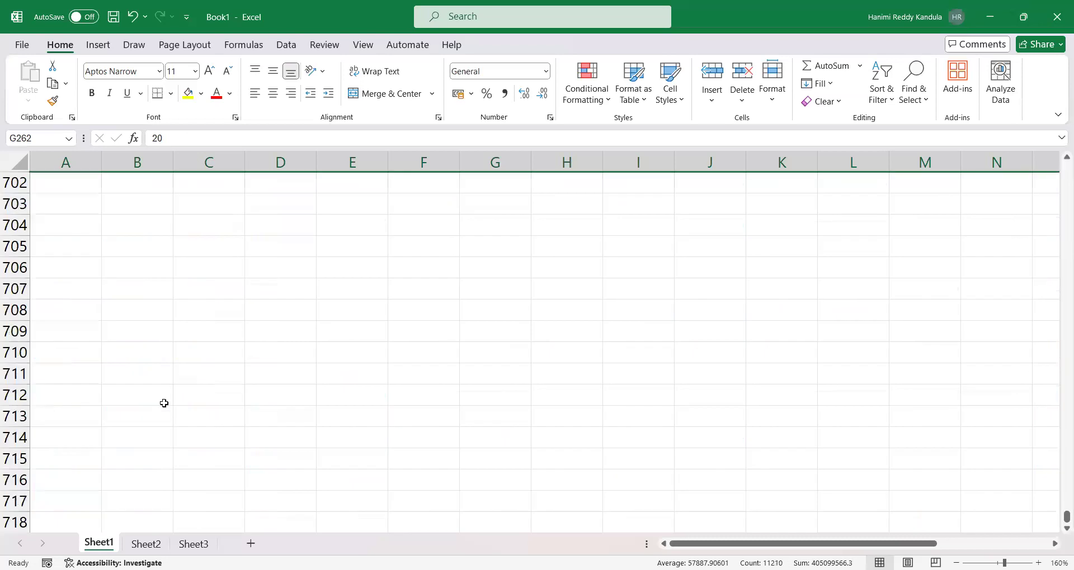
scroll(35, 431, "up", 4)
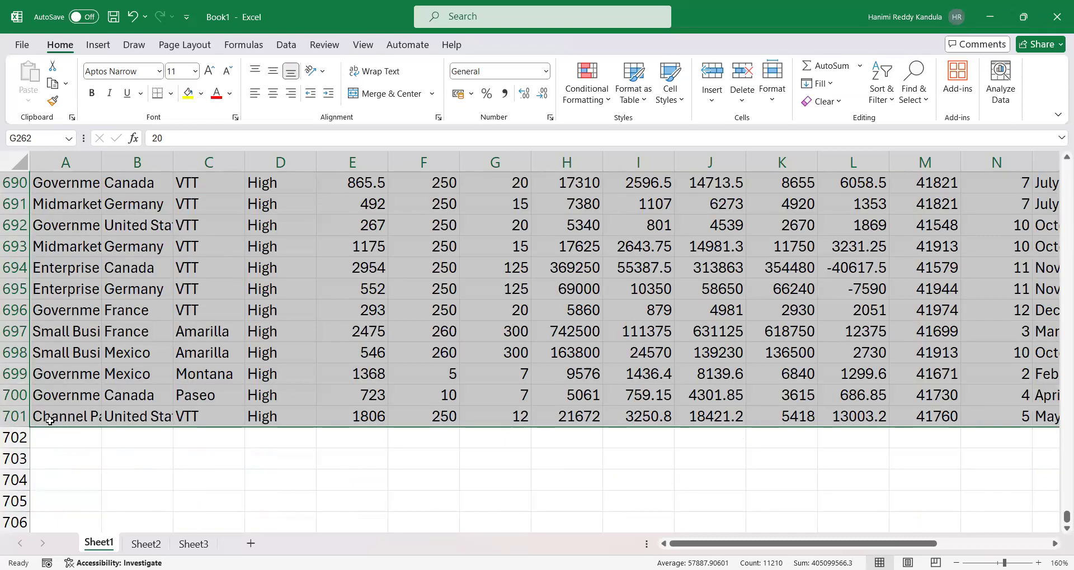
Select the whole data region starting from cell L35 in the partly blank row.
left_click_drag(1066, 519, 1027, 192)
scroll(187, 355, "up", 4)
scroll(56, 271, "down", 7)
scroll(63, 273, "up", 3)
scroll(364, 269, "up", 20)
scroll(364, 270, "up", 20)
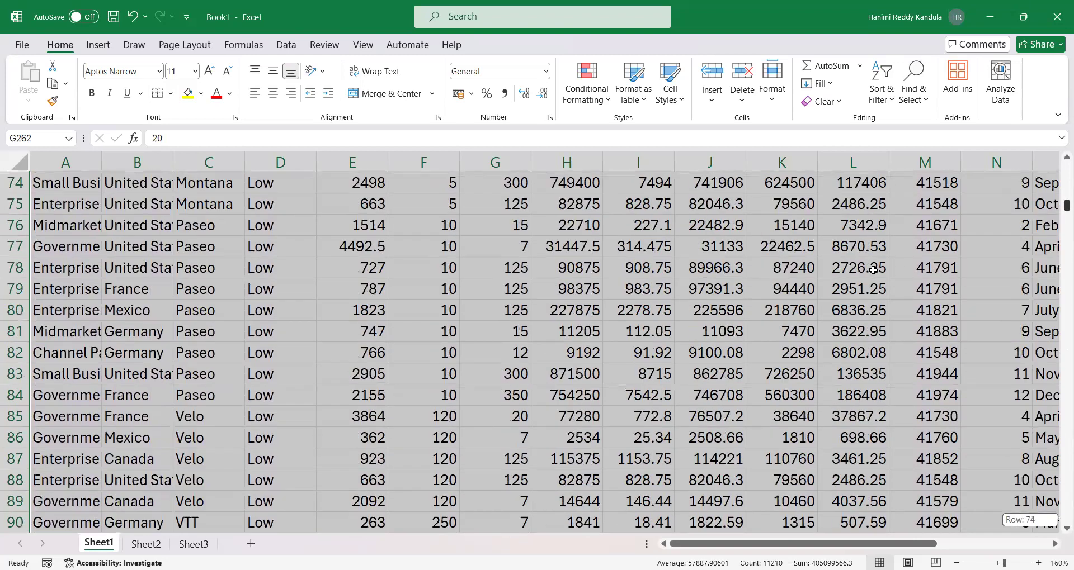
scroll(864, 268, "up", 7)
left_click(864, 268)
key("ctrl+a")
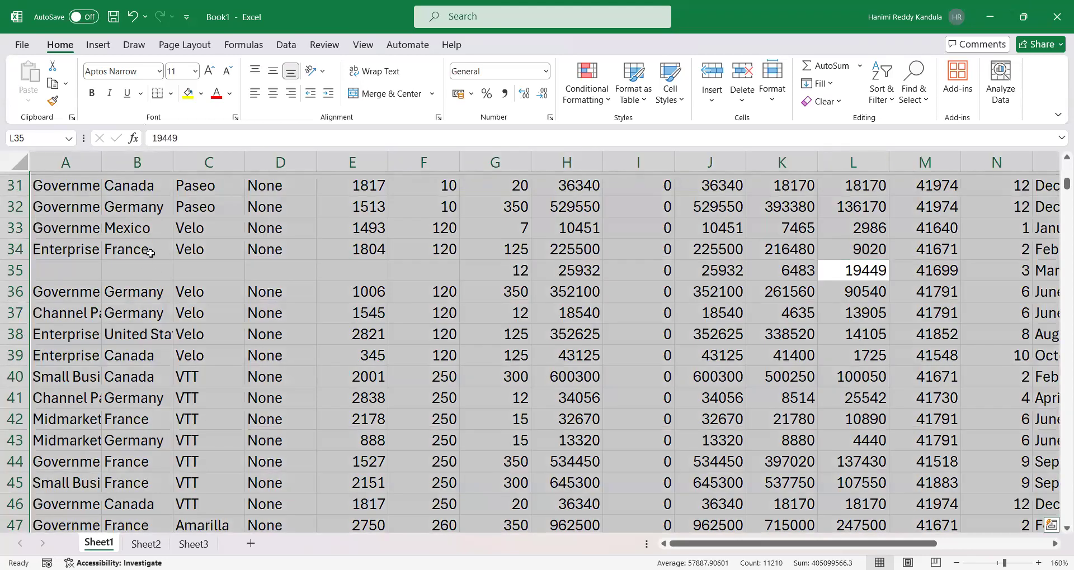
Repeat the selection from cell A1 down column A to row 34 and across to the Year column.
scroll(150, 251, "up", 10)
left_click(72, 184)
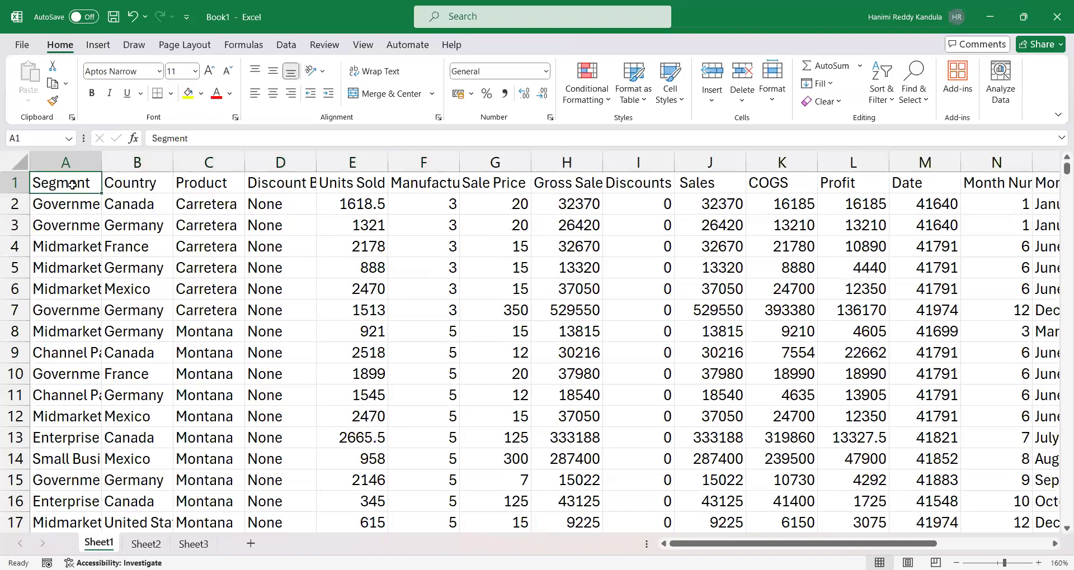
left_click_drag(72, 185, 98, 528)
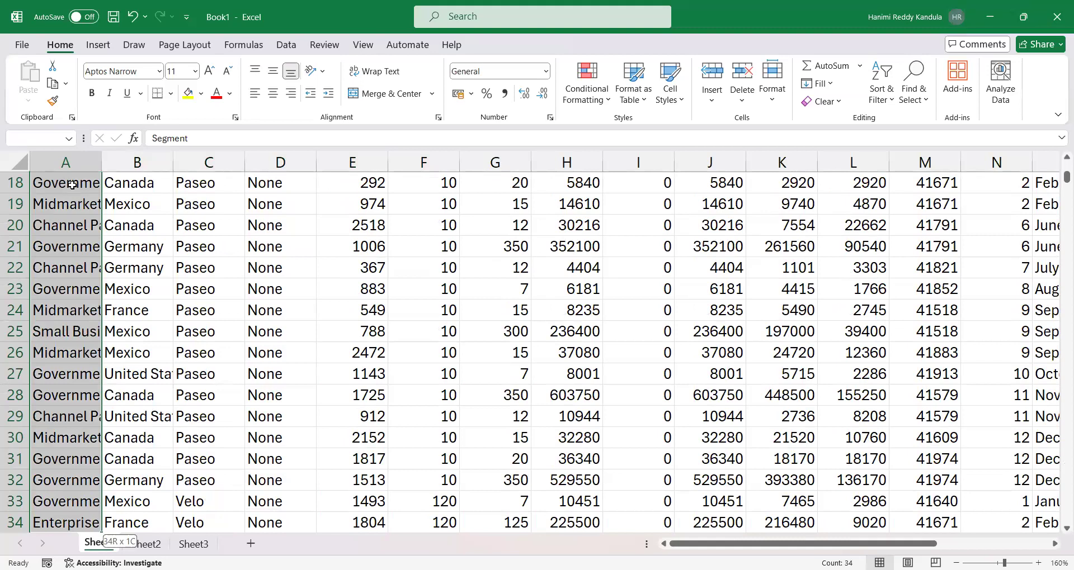
key("ctrl+shift+Right")
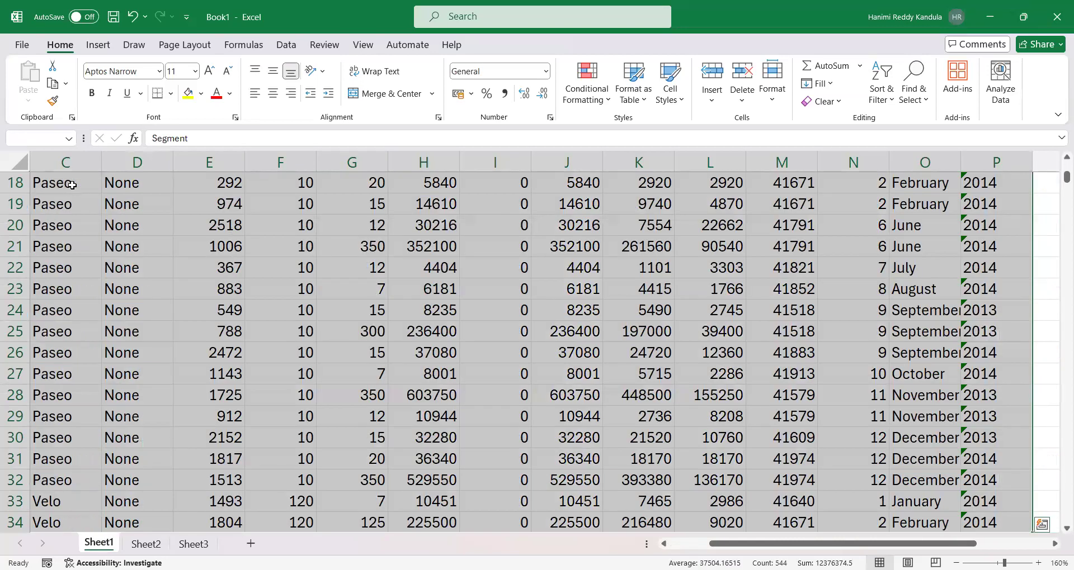
Select the whole data region around cell J3, and check the selection below the partly blank row 35.
scroll(16, 190, "up", 6)
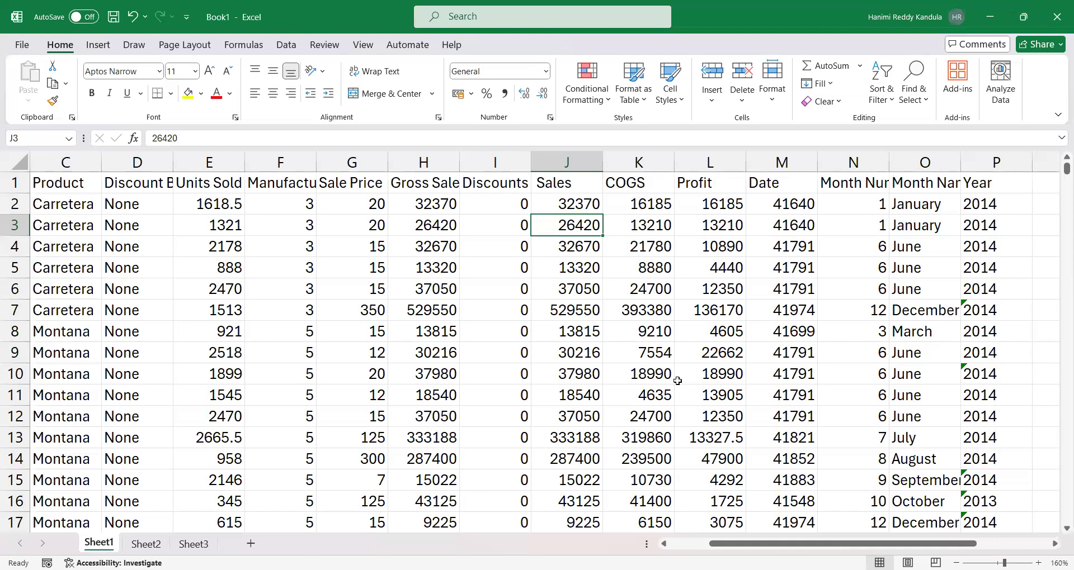
key("ctrl+a")
scroll(678, 380, "down", 11)
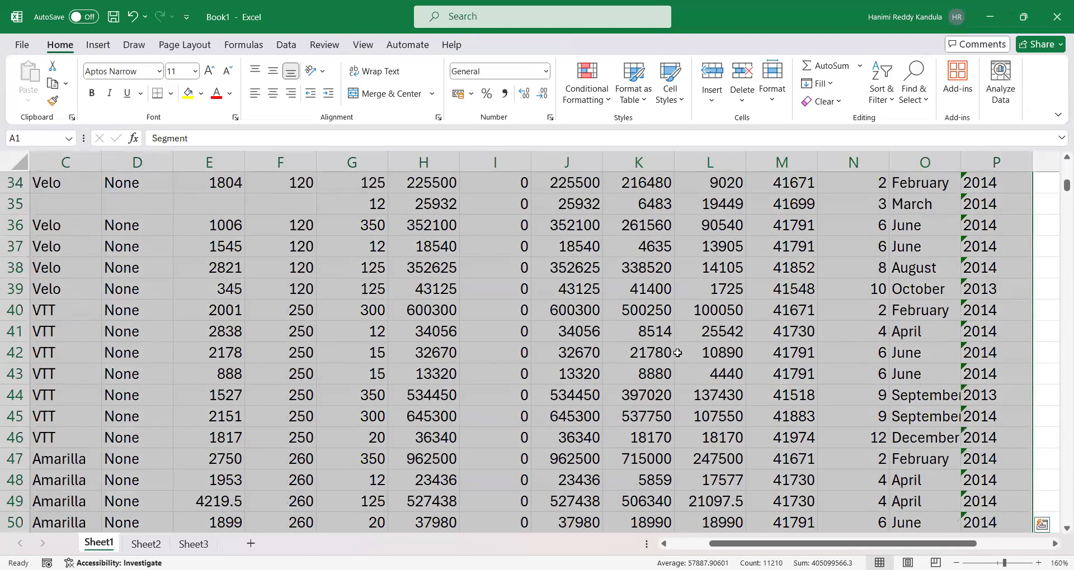
scroll(677, 352, "down", 20)
scroll(655, 343, "down", 20)
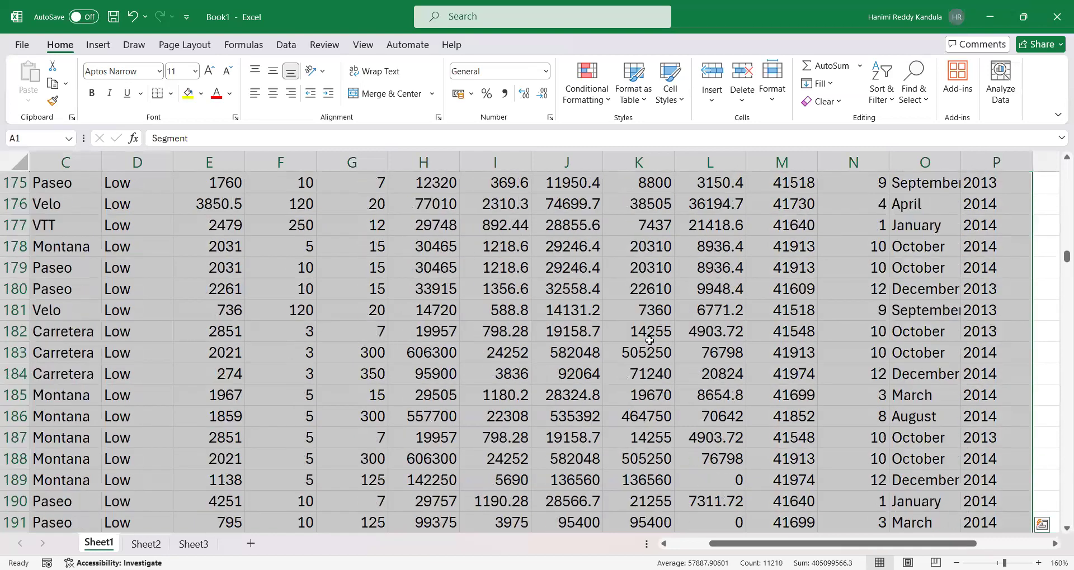
Check the selected rows past row 211, and clear the selection by selecting only the Segment header cell A1.
scroll(649, 340, "down", 14)
scroll(647, 320, "up", 2)
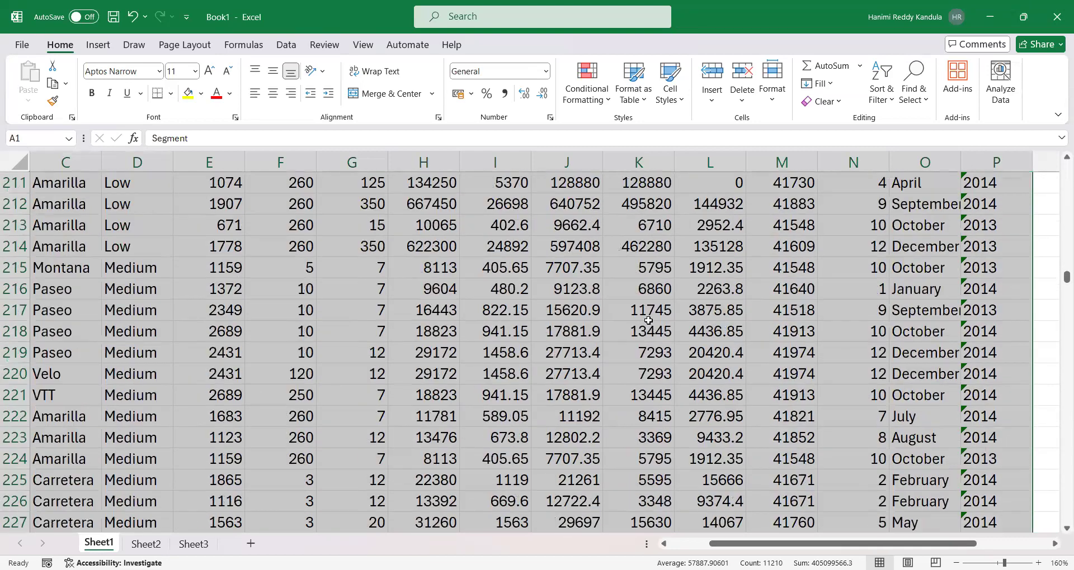
scroll(648, 320, "up", 20)
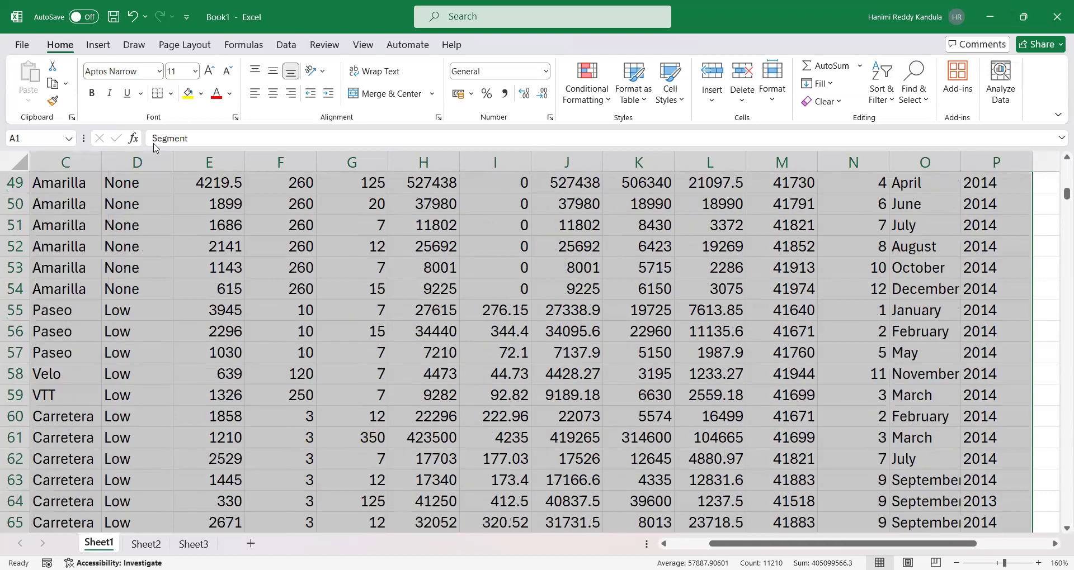
scroll(154, 147, "up", 16)
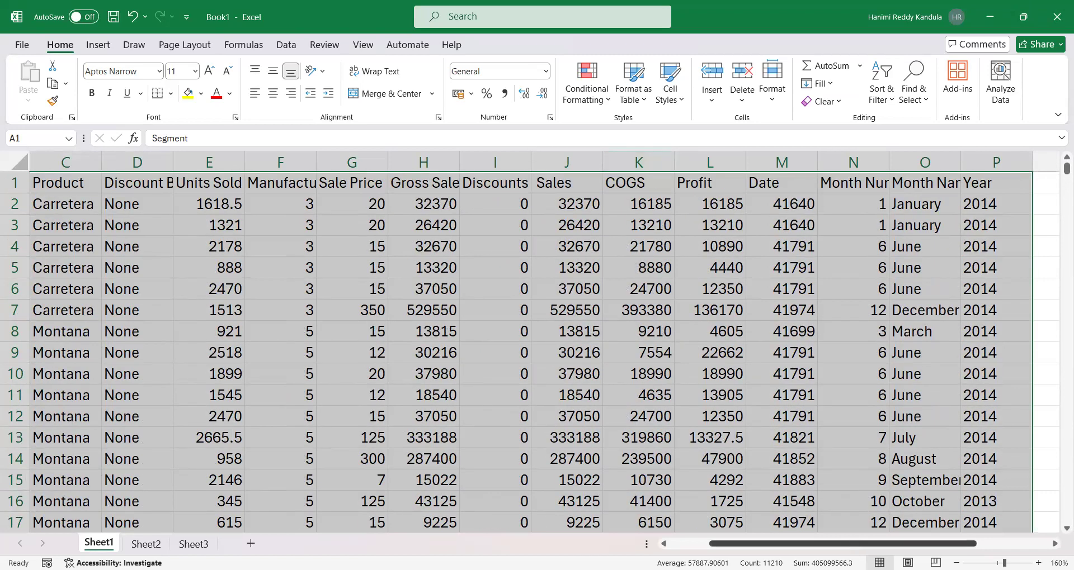
scroll(322, 509, "left", 3)
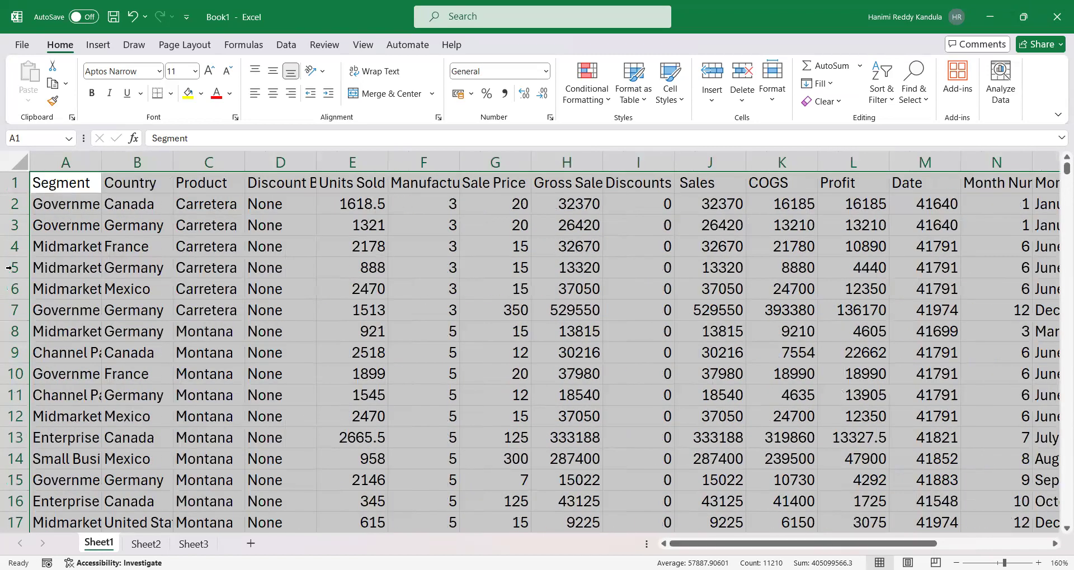
left_click(62, 189)
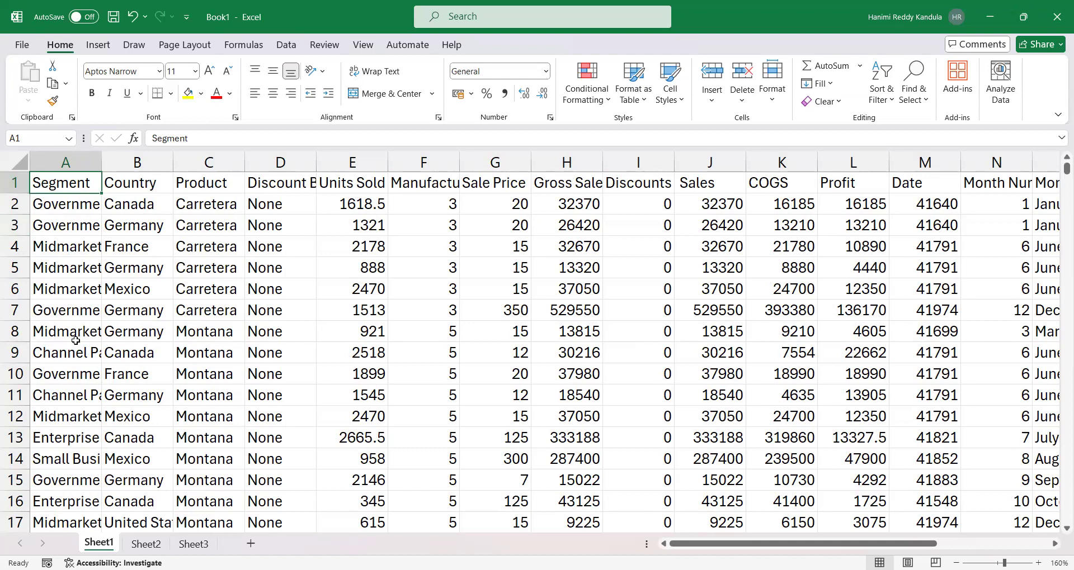
Format the Segment header in cell A1 as bold and italic with a double underline.
left_click(92, 93)
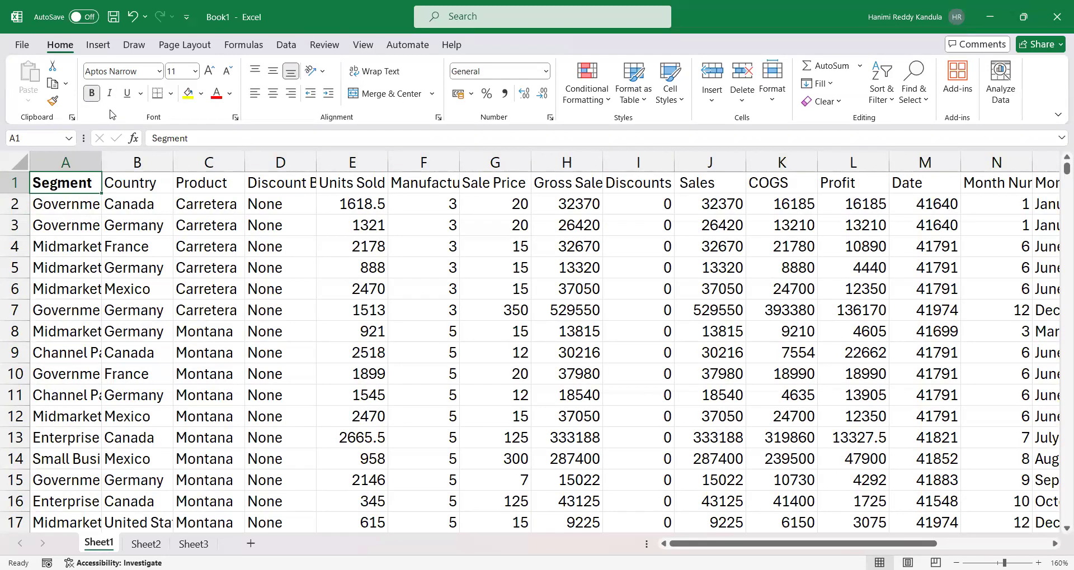
key("ctrl+b")
key("ctrl+b")
key("ctrl+i")
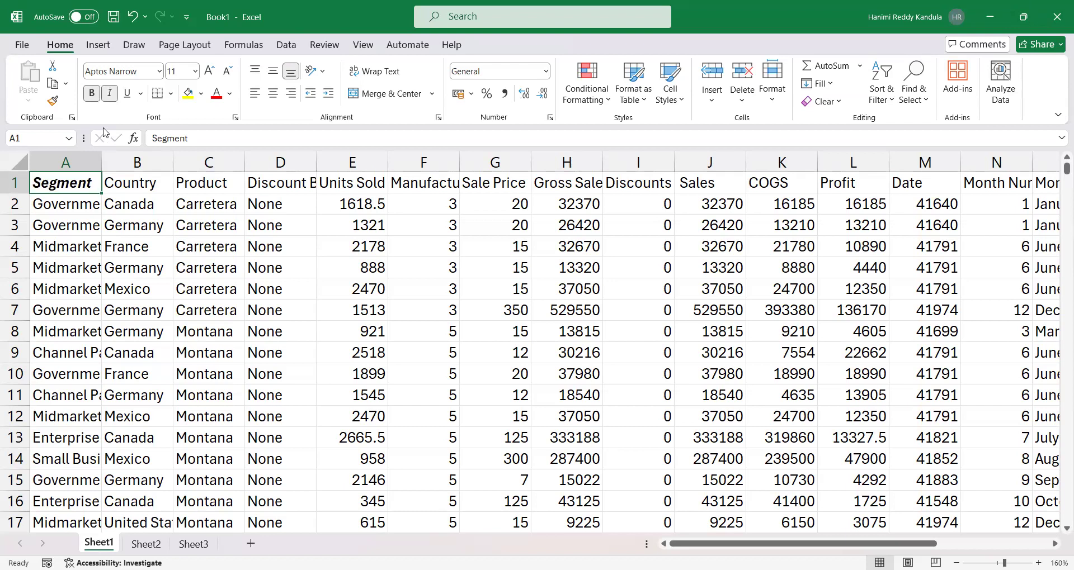
key("ctrl+u")
left_click(142, 95)
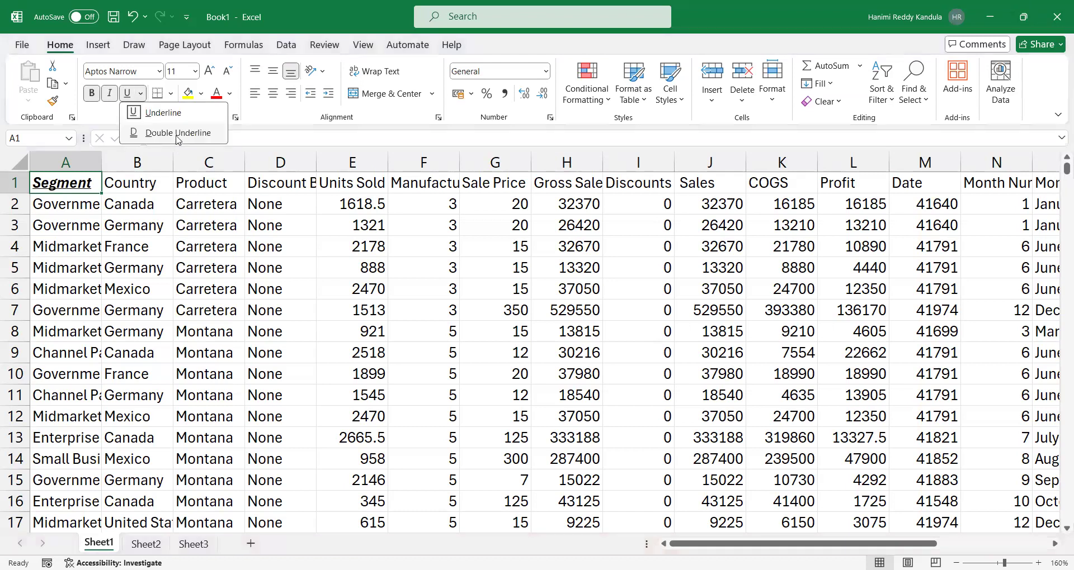
left_click(177, 134)
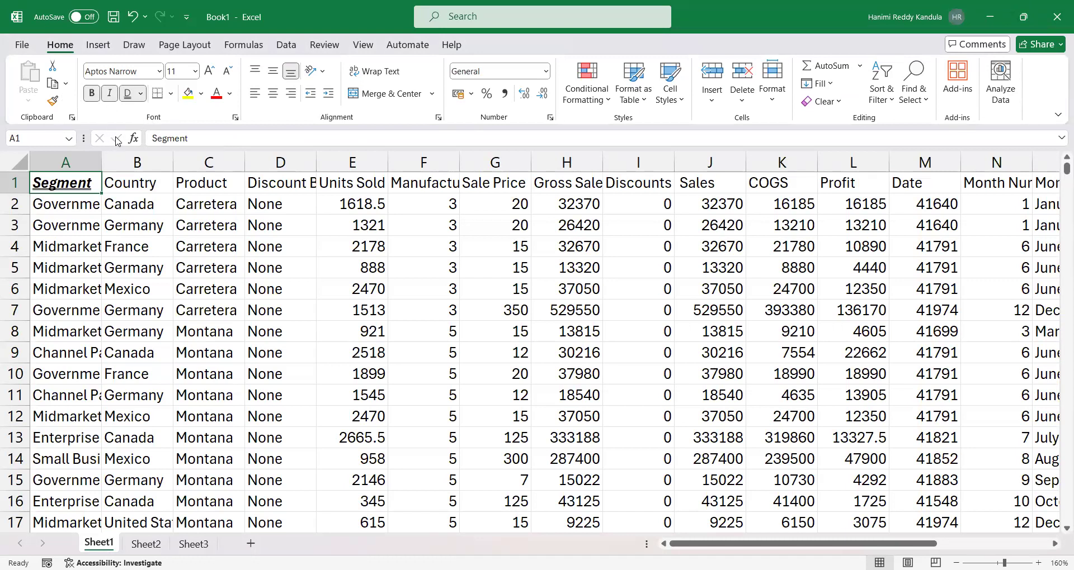
Remove the underline, italic and bold formatting from the Segment header in cell A1.
key("ctrl+u")
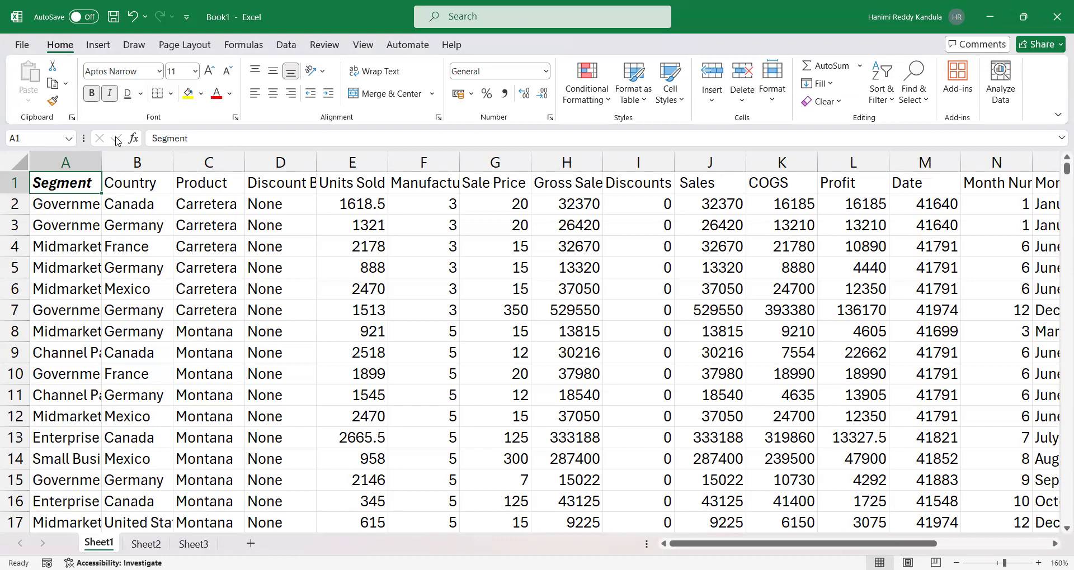
key("ctrl+i")
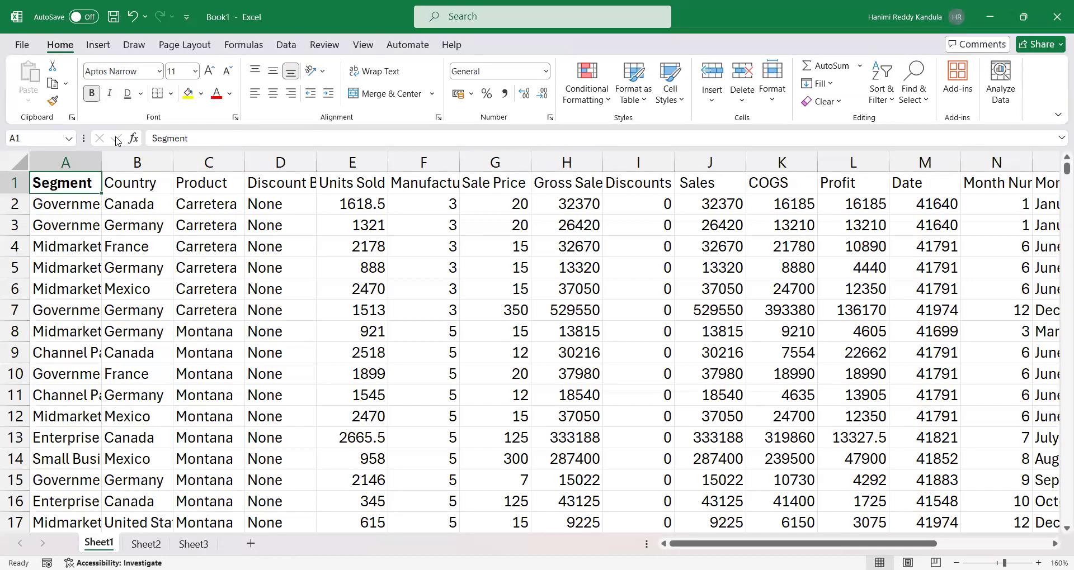
key("ctrl+b")
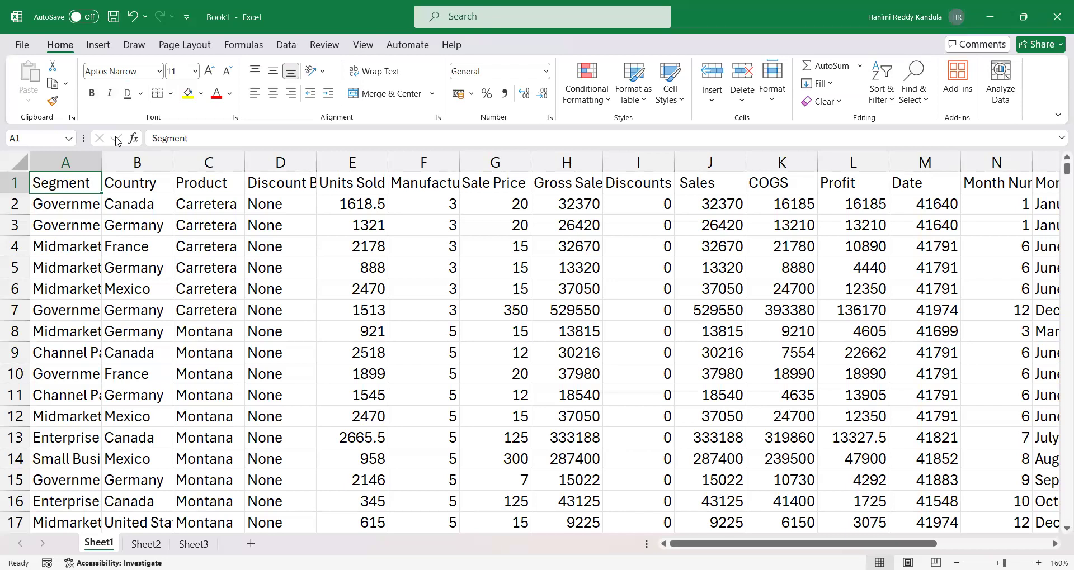
Turn bold and italic on for the Segment header in cell A1, and turn both off again.
key("ctrl+b")
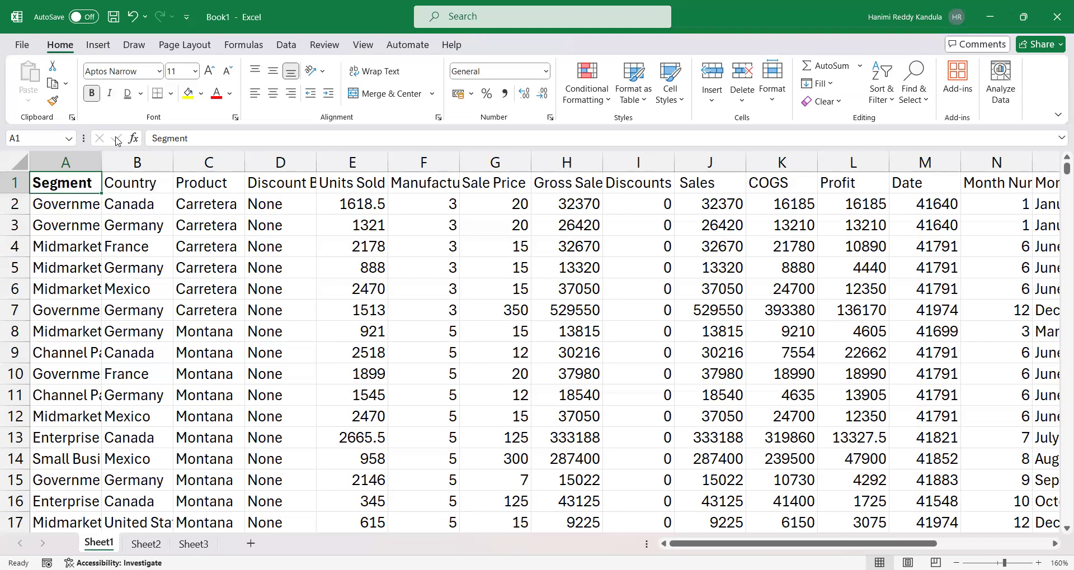
key("ctrl+i")
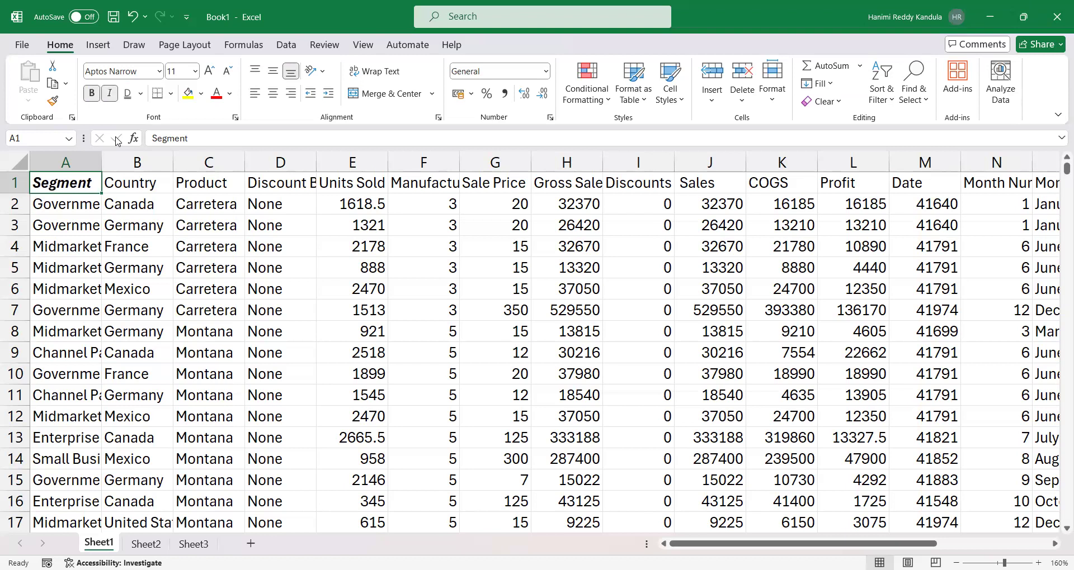
key("ctrl+b")
key("ctrl+i")
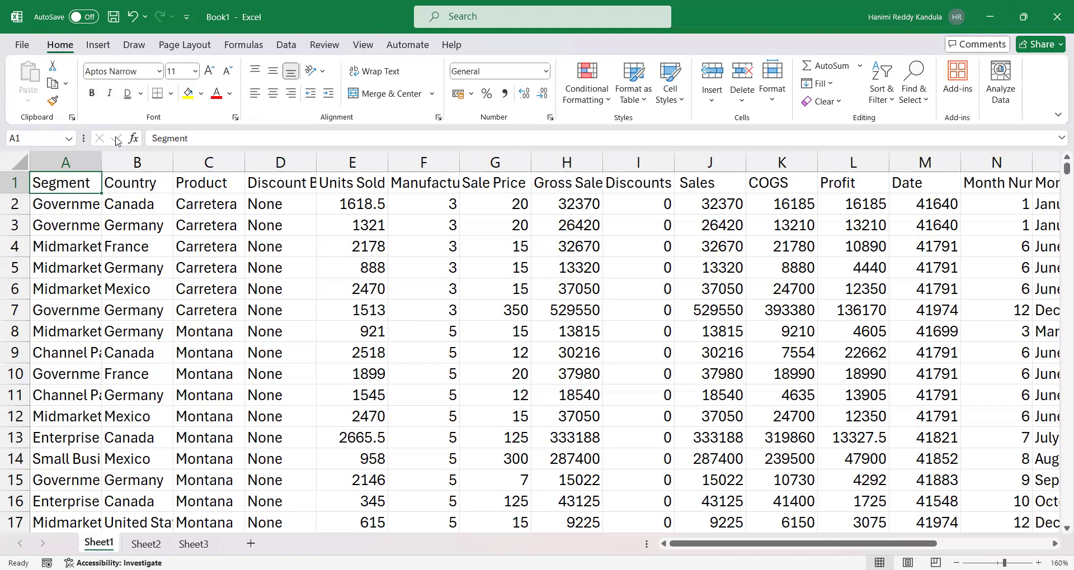
Apply underline, bold and italic to the Segment header in cell A1, switching the underline off and on several times.
key("ctrl+u")
key("ctrl+b")
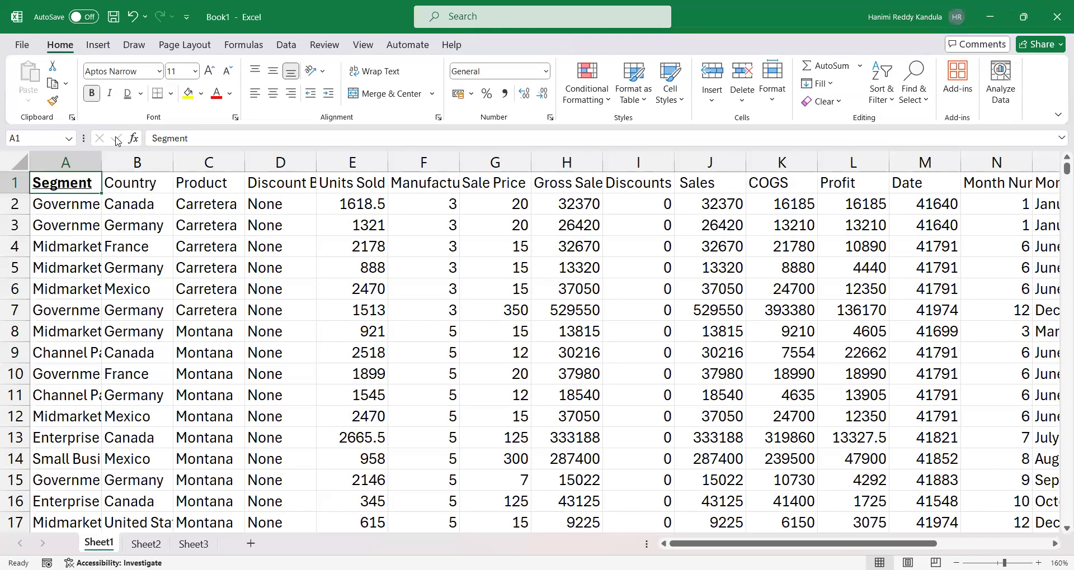
key("ctrl+i")
key("ctrl+u")
key("ctrl+u")
key("ctrl+u")
key("ctrl+u")
key("ctrl+u")
key("ctrl+u")
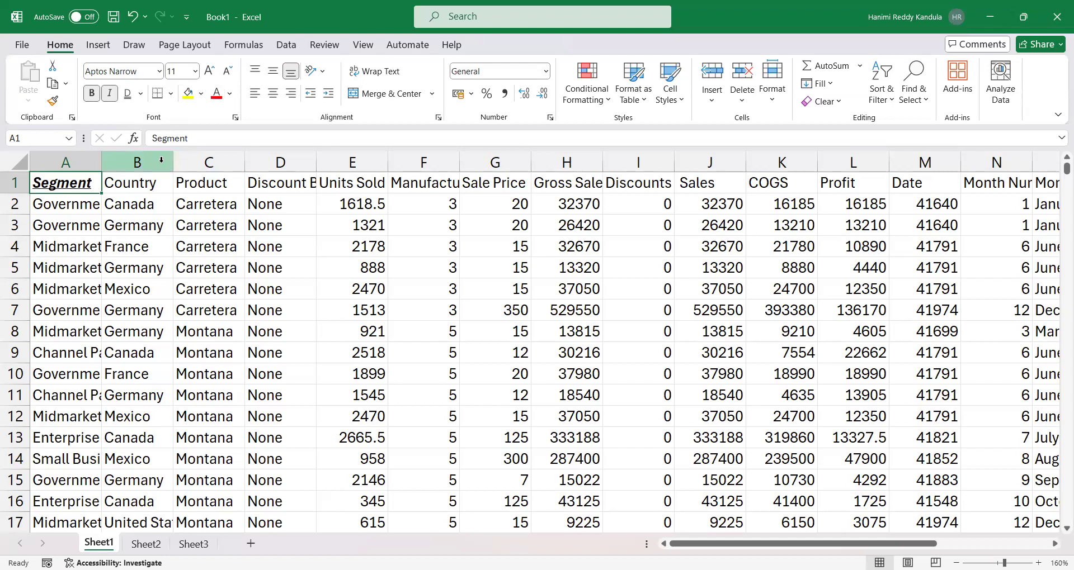
View the available border options, and clear the underline, italic and bold from the Segment header.
left_click(173, 95)
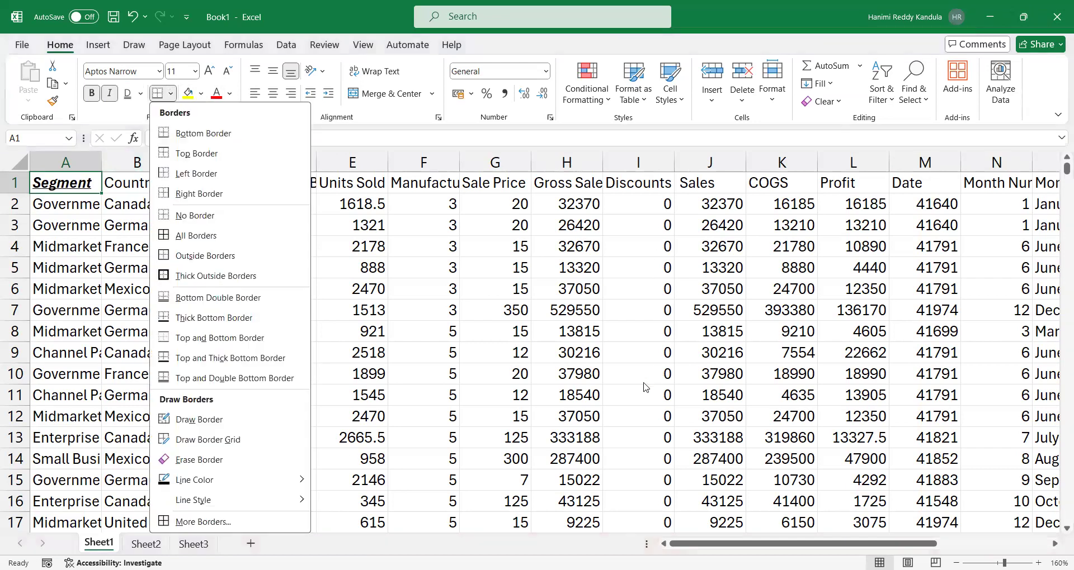
left_click(92, 200)
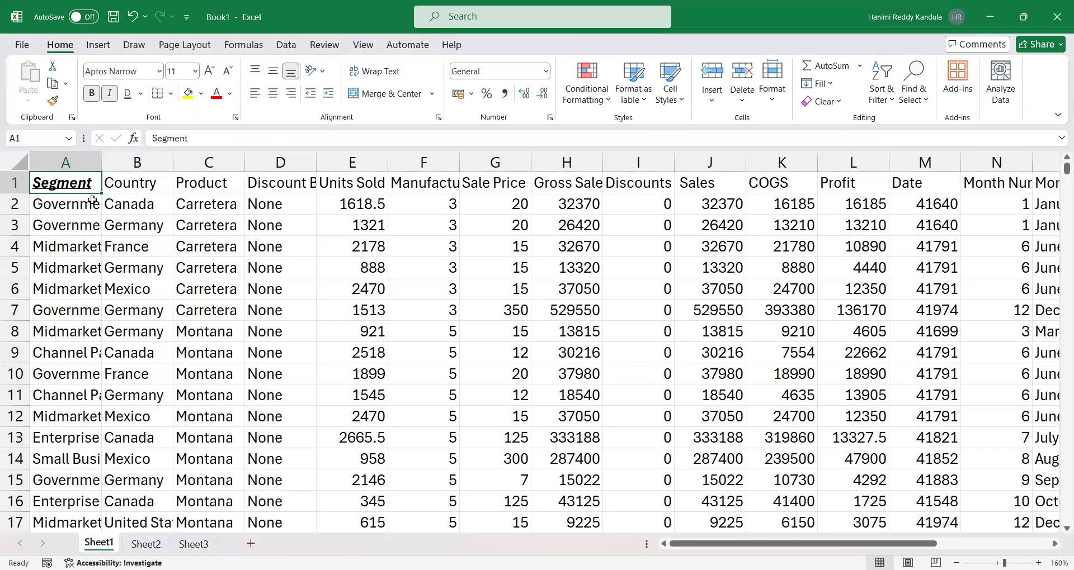
key("ctrl+u")
key("ctrl+i")
key("ctrl+b")
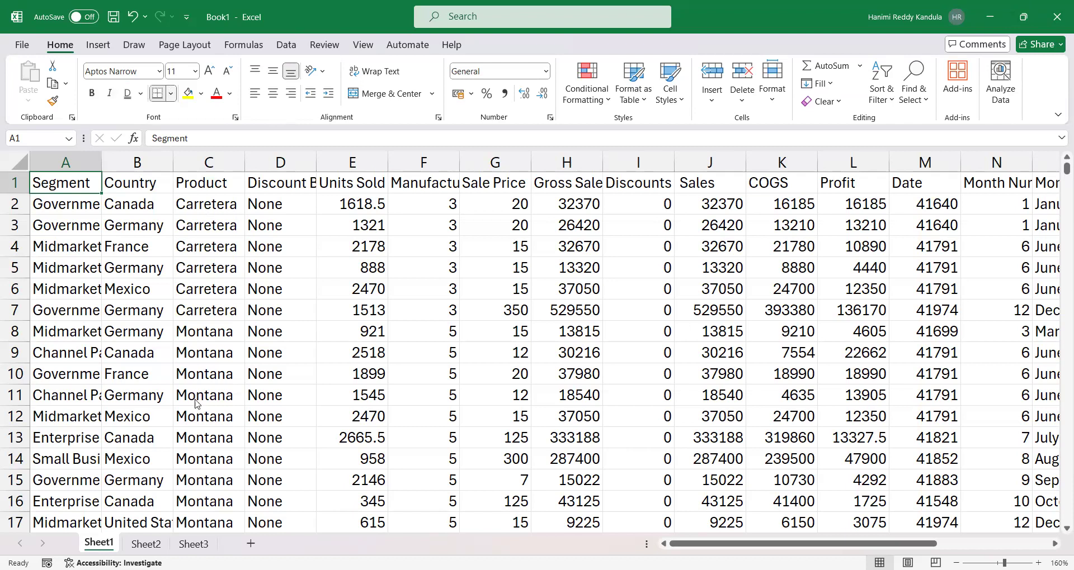
Apply all borders to the Segment header cell A1.
left_click(171, 93)
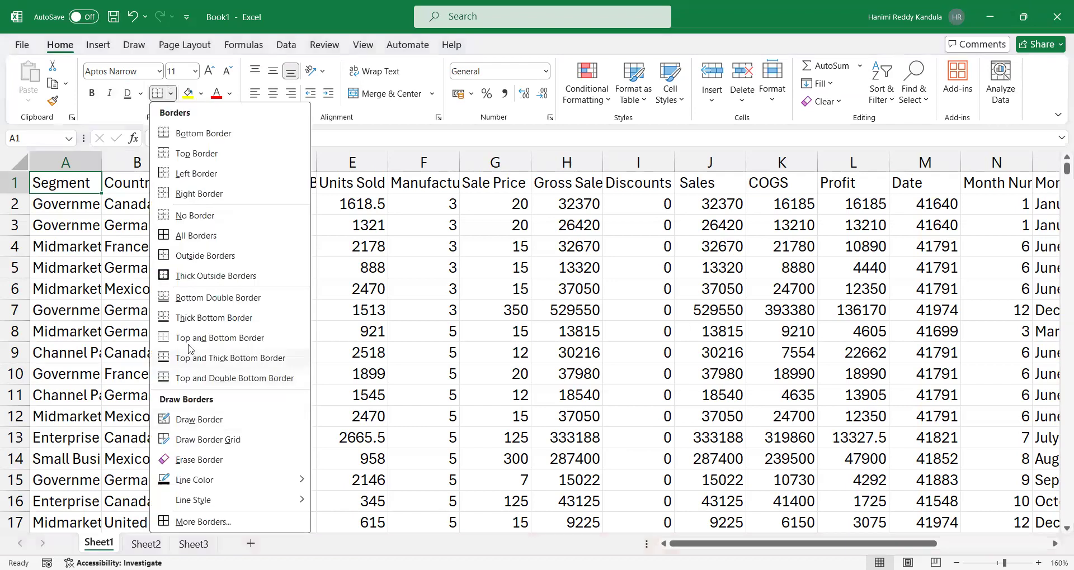
left_click(199, 236)
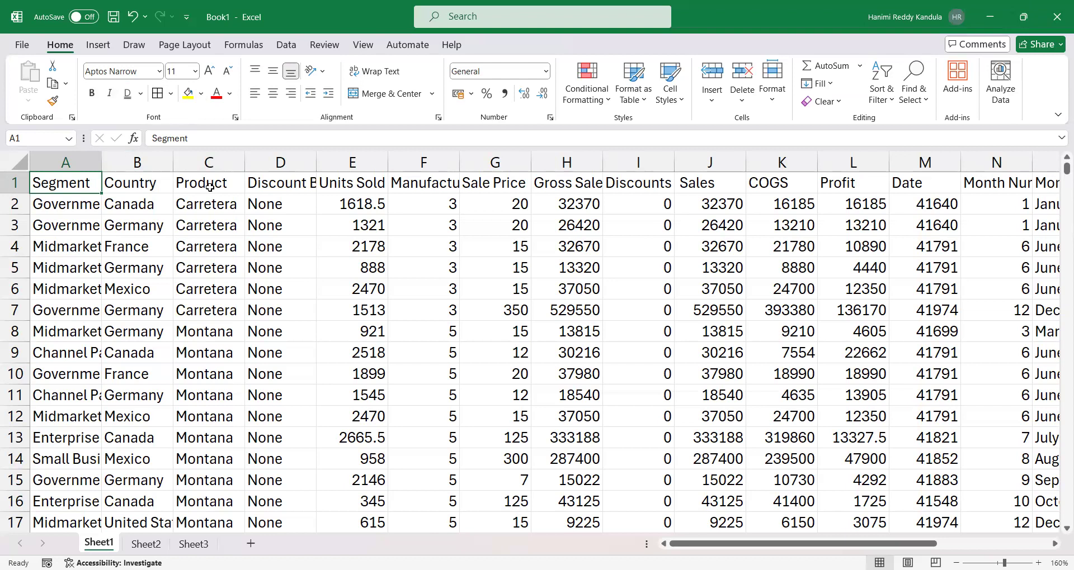
Try to add borders to the range from cell A1 to the last data cell.
key("ctrl+shift+End")
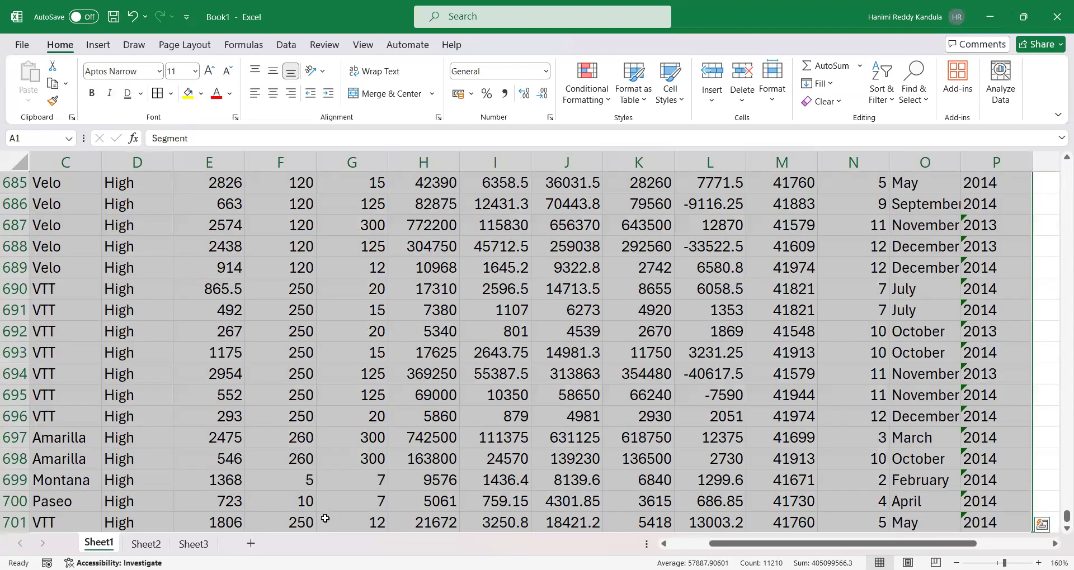
key("alt")
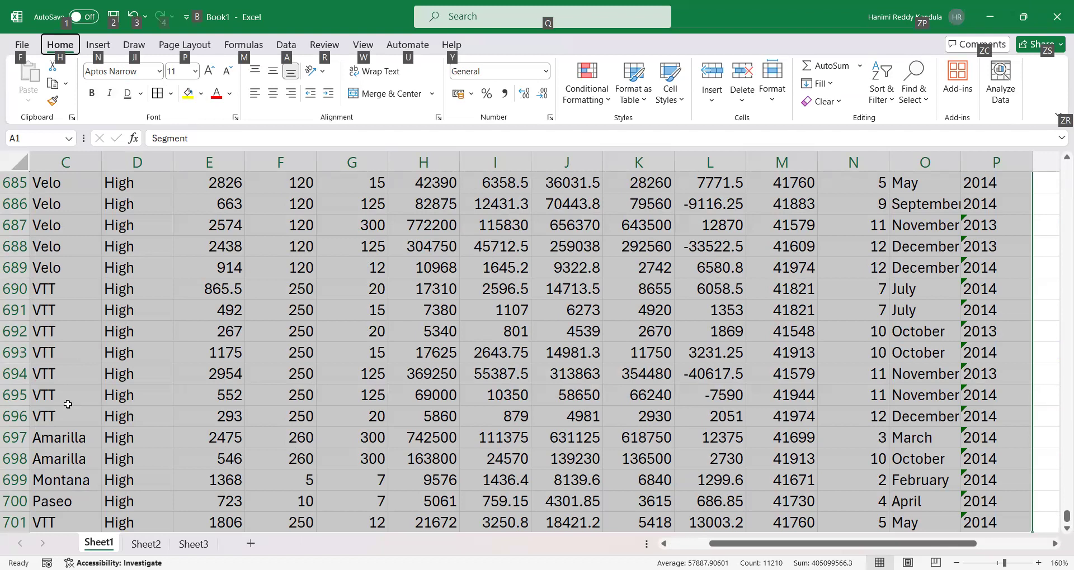
key("Escape")
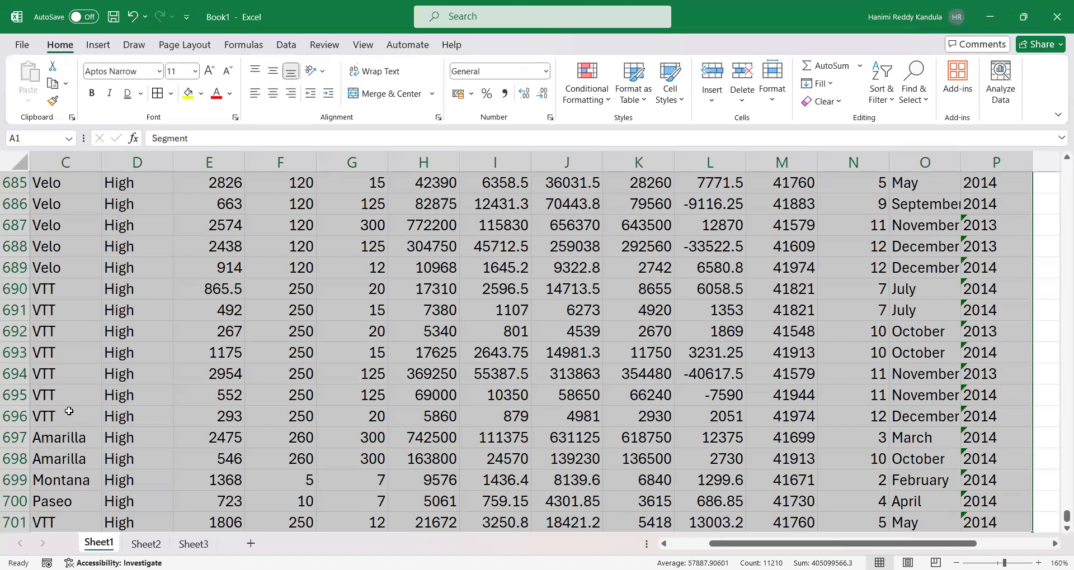
key("alt")
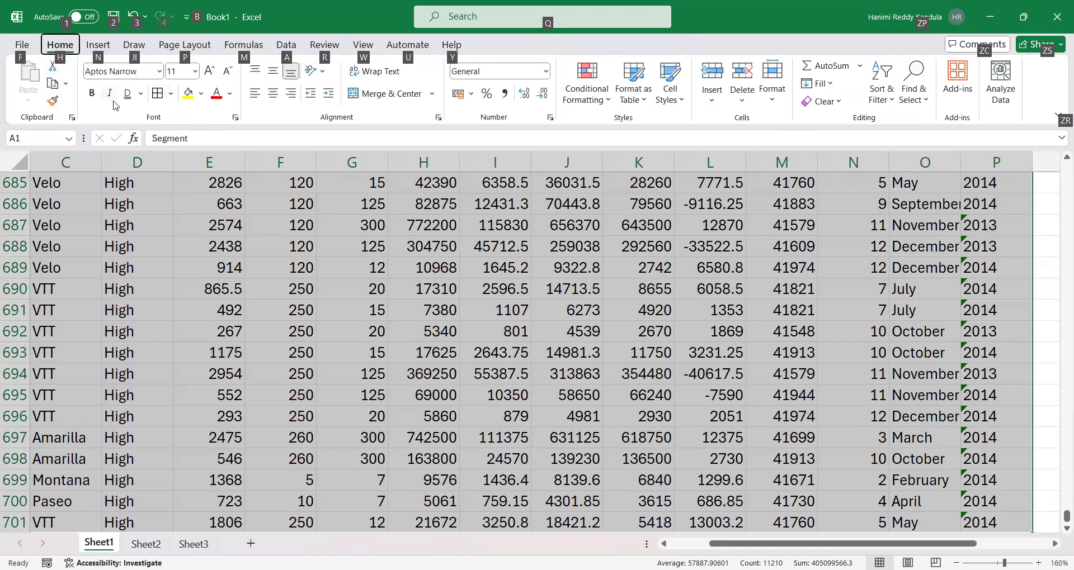
key("Escape")
left_click_drag(180, 190, 151, 180)
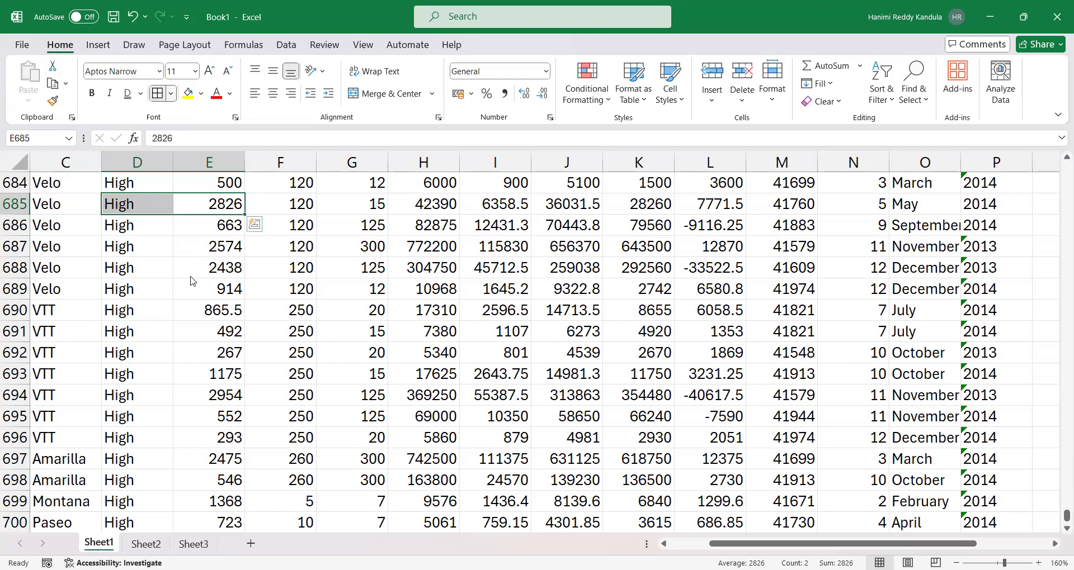
left_click(170, 94)
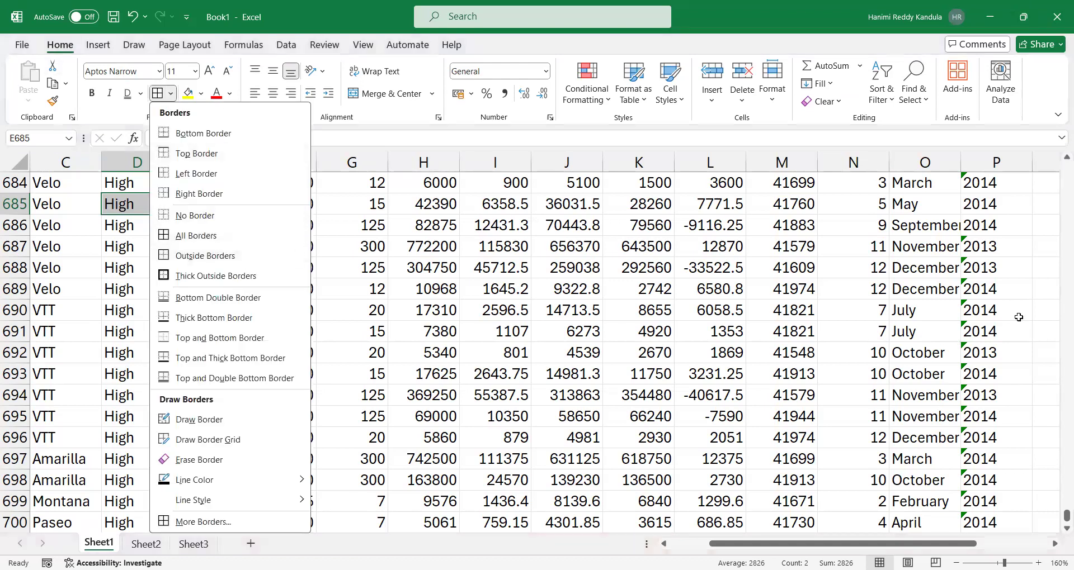
Select the whole data region around cell G687 and apply all borders to it.
left_click(372, 254)
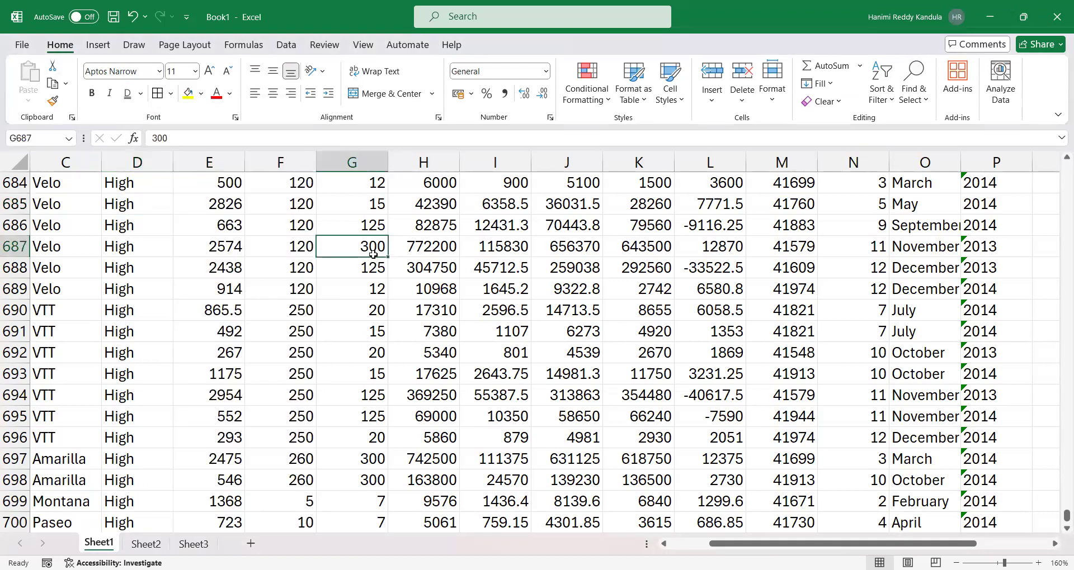
key("ctrl+a")
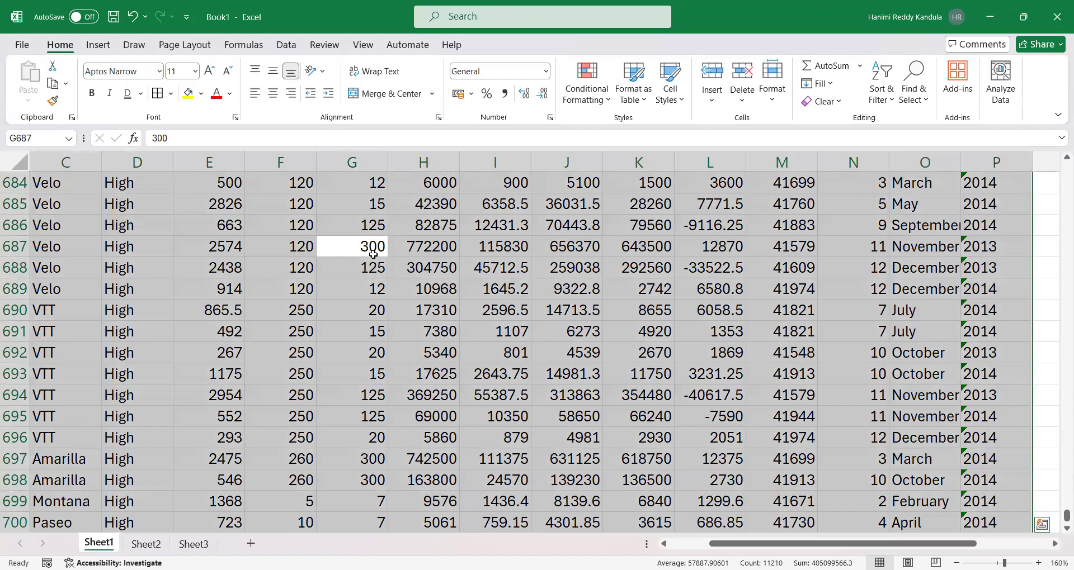
key("alt")
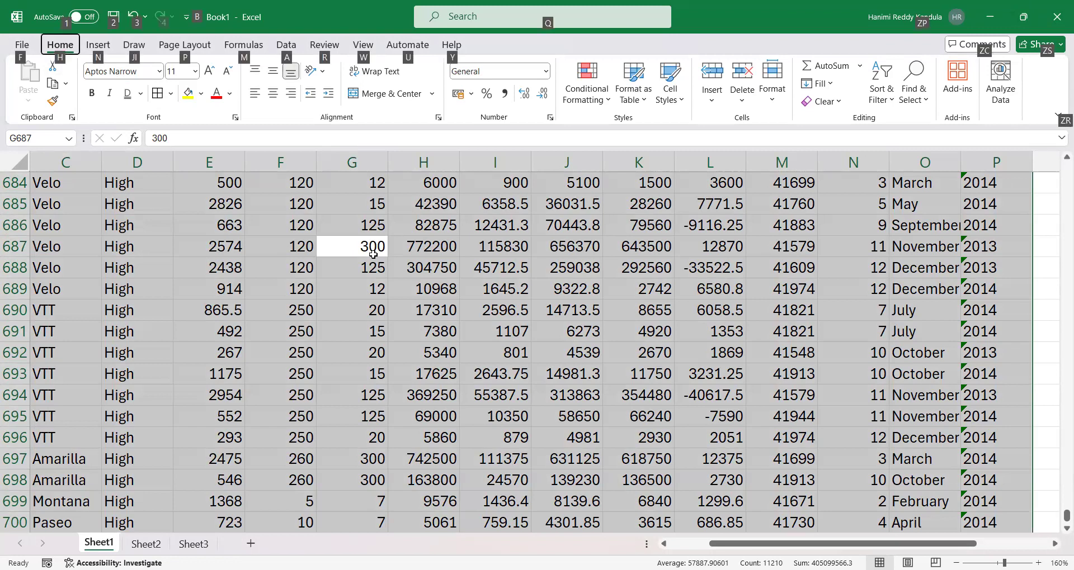
key("Escape")
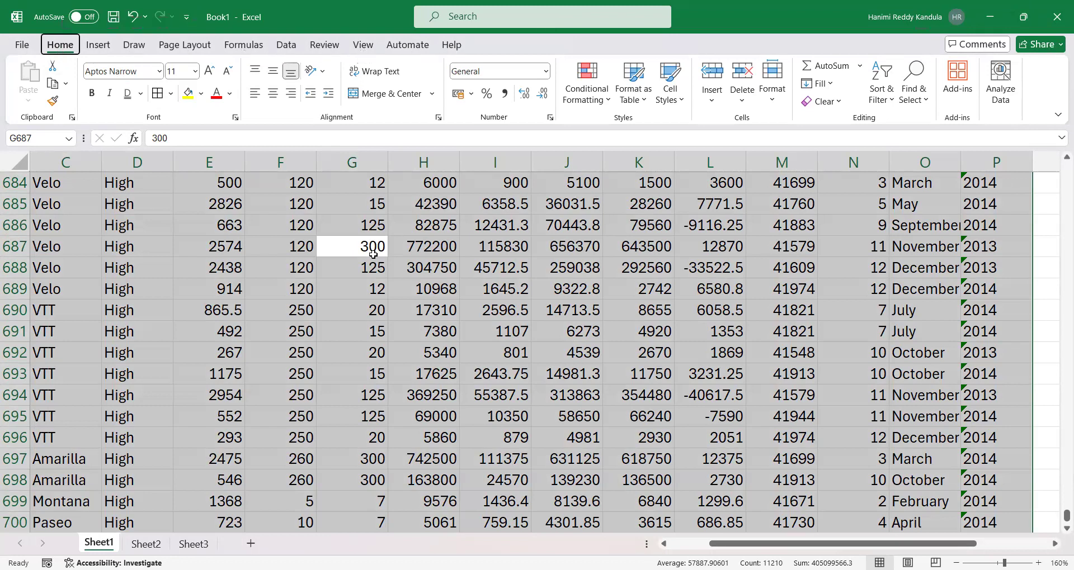
key("h")
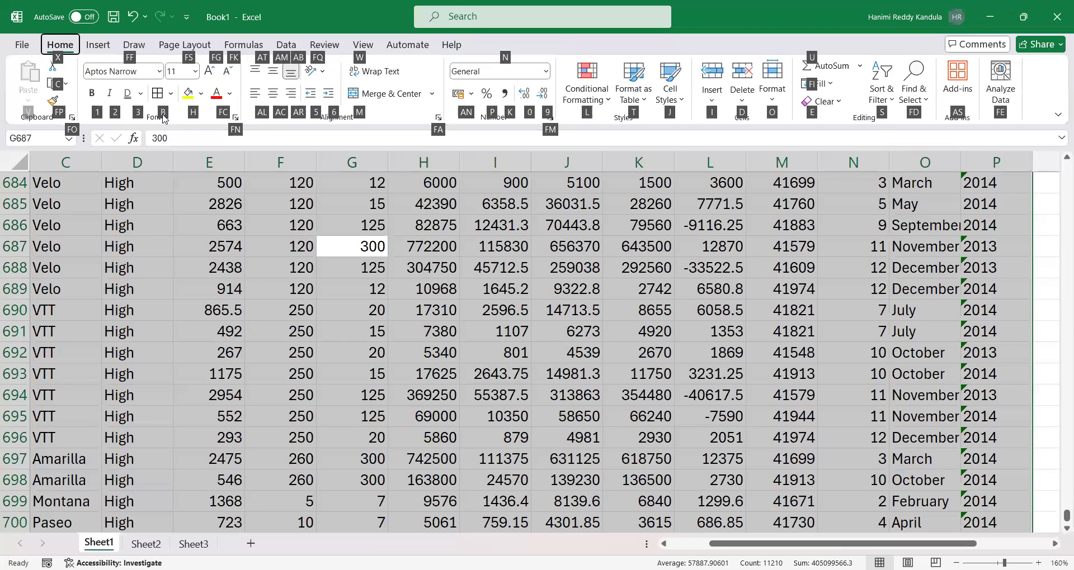
key("b")
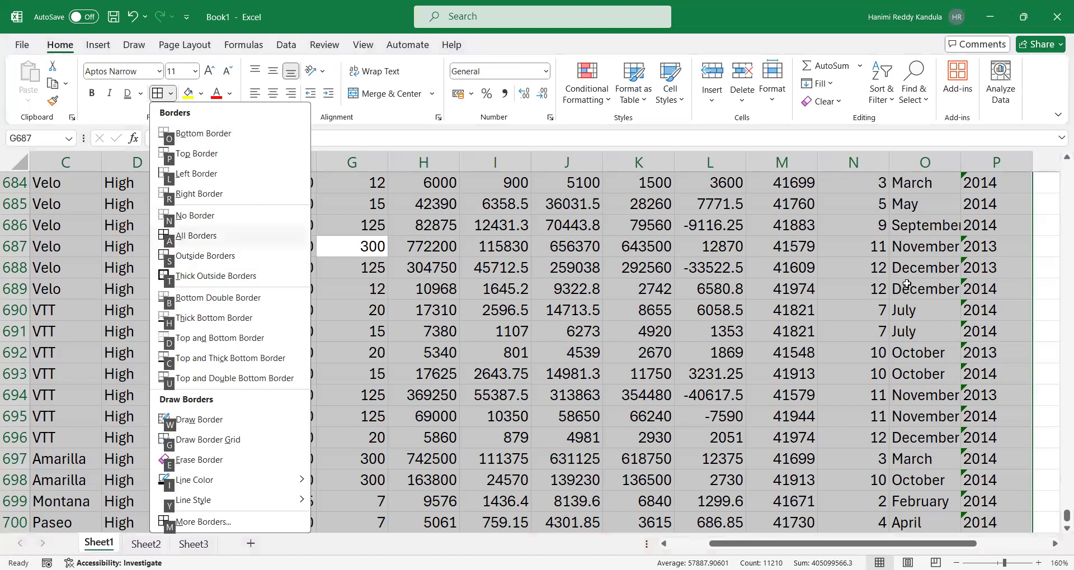
left_click(181, 236)
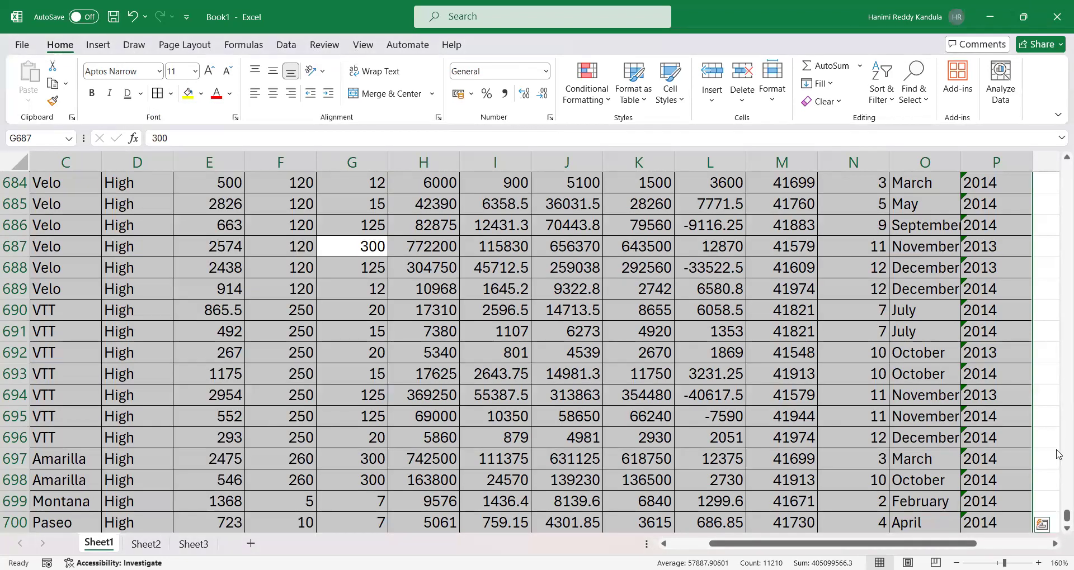
Remove all borders from the selected data region with the No Border option.
key("alt")
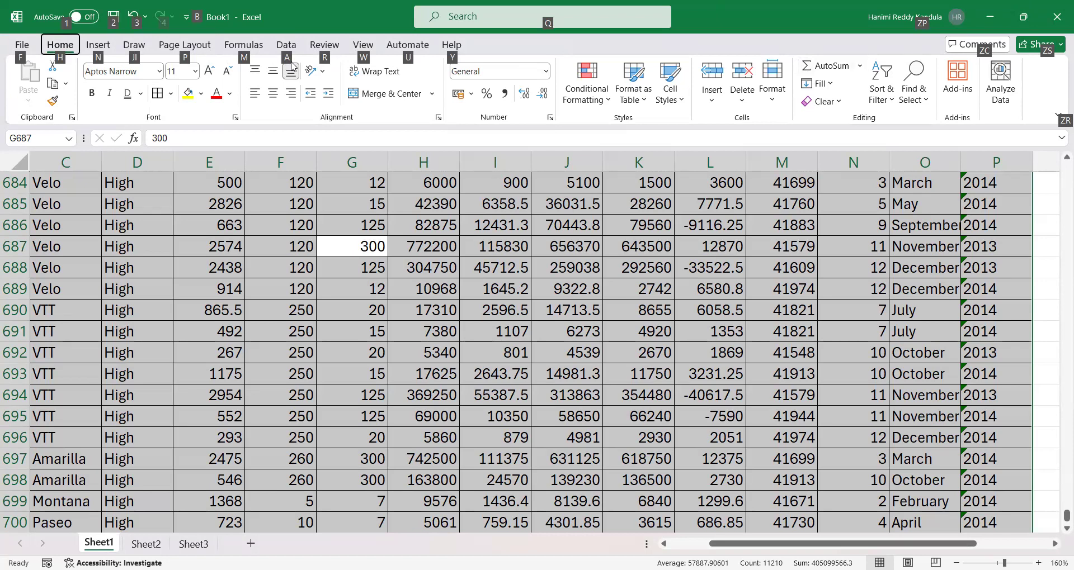
key("a")
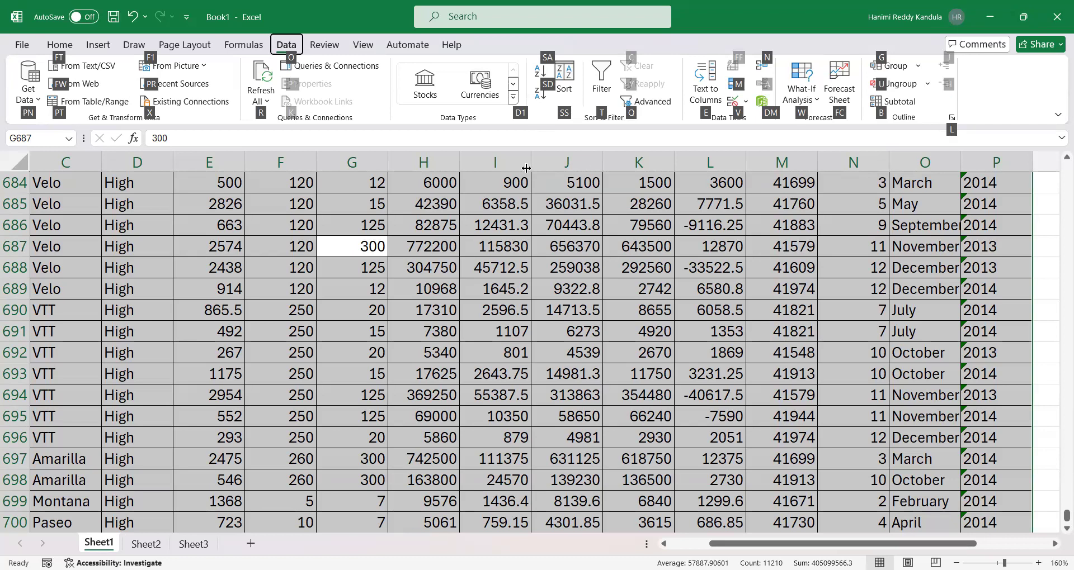
key("Escape")
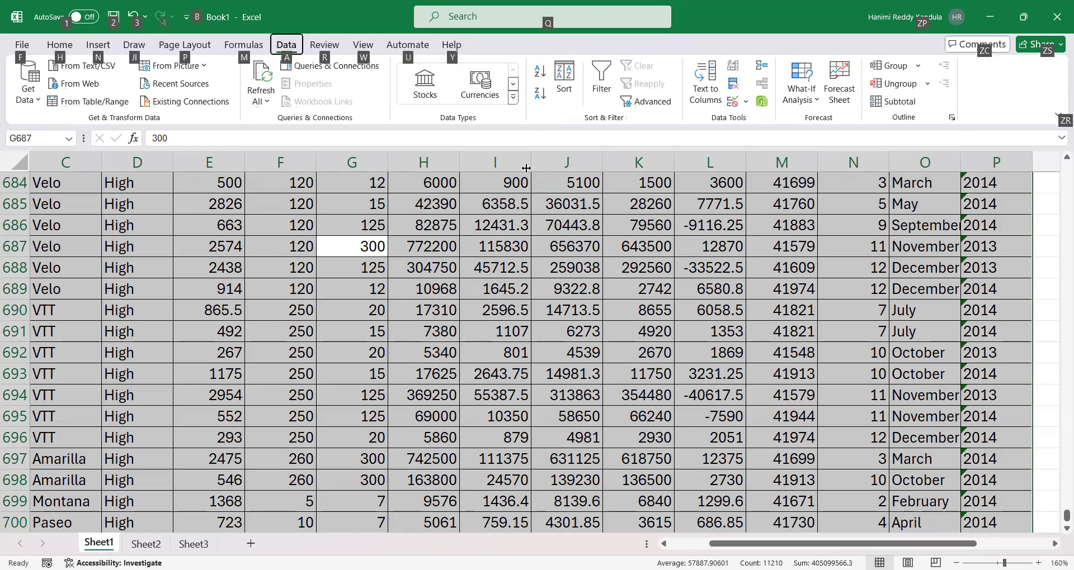
key("h")
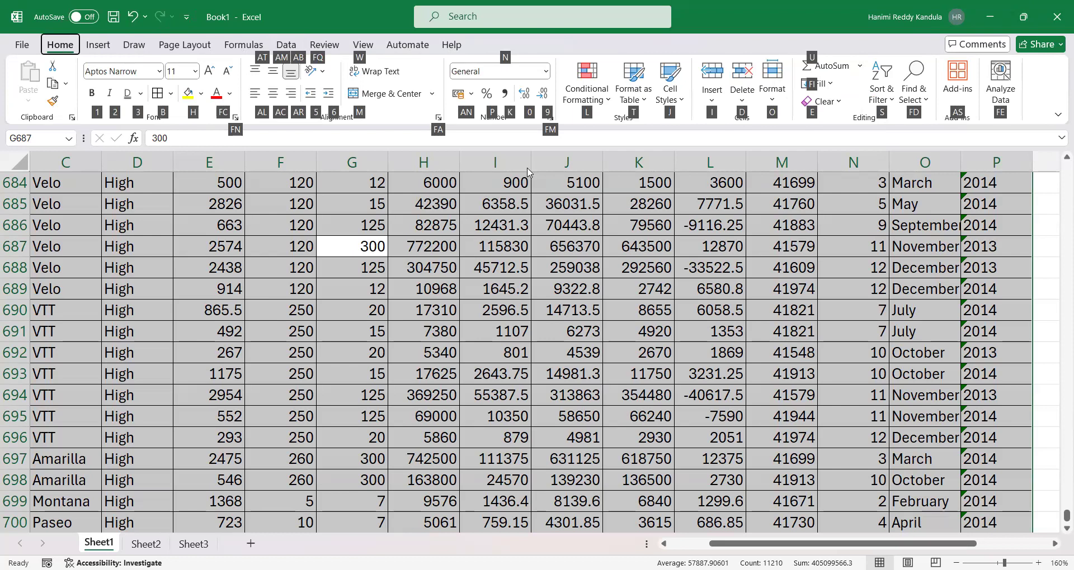
key("b")
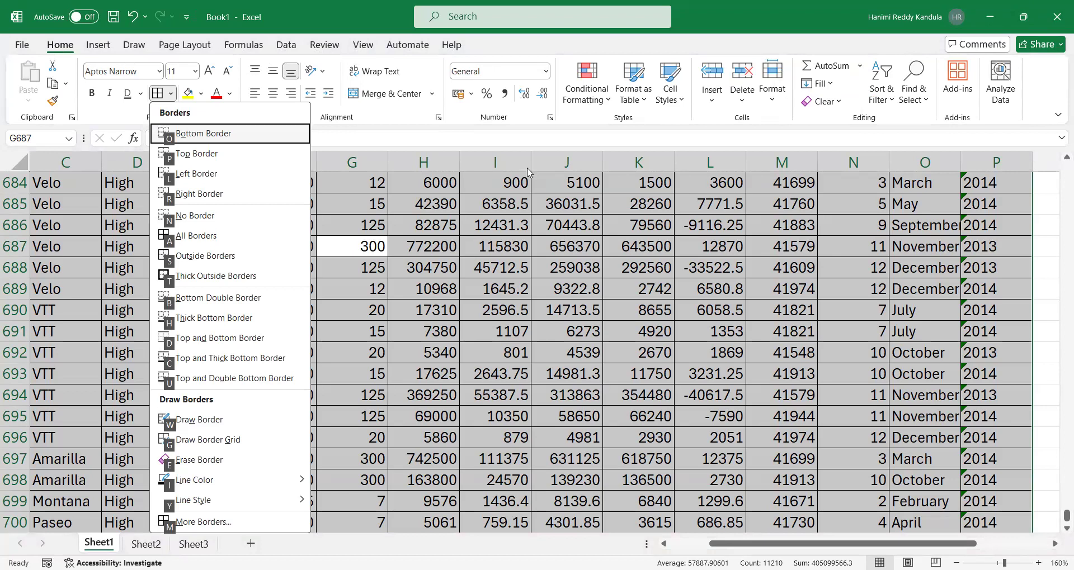
left_click(188, 229)
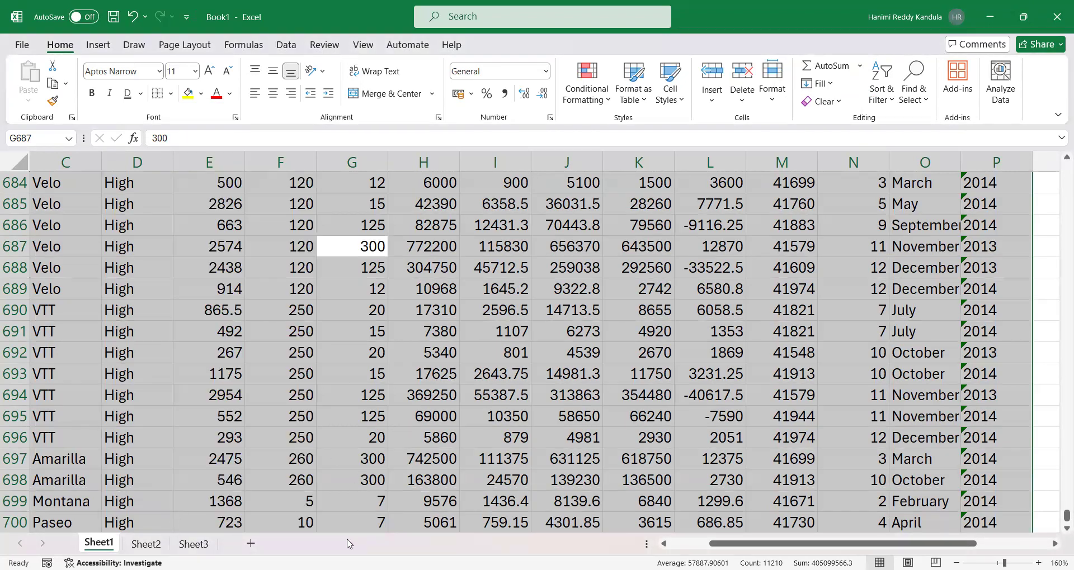
Insert a blank column in front of the Gross Sales column H.
left_click_drag(800, 538, 733, 545)
scroll(391, 302, "up", 20)
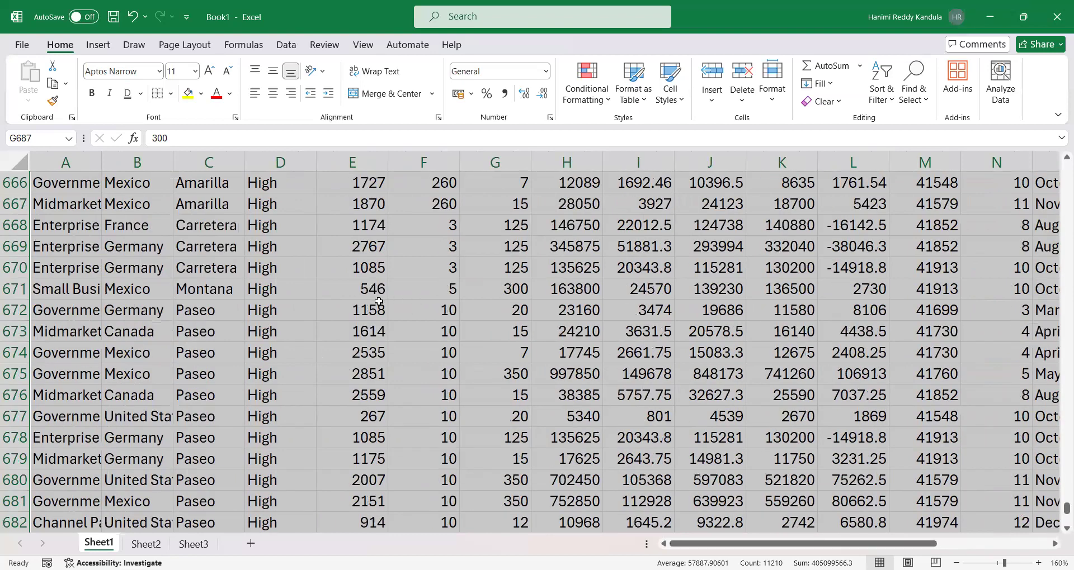
scroll(378, 302, "up", 20)
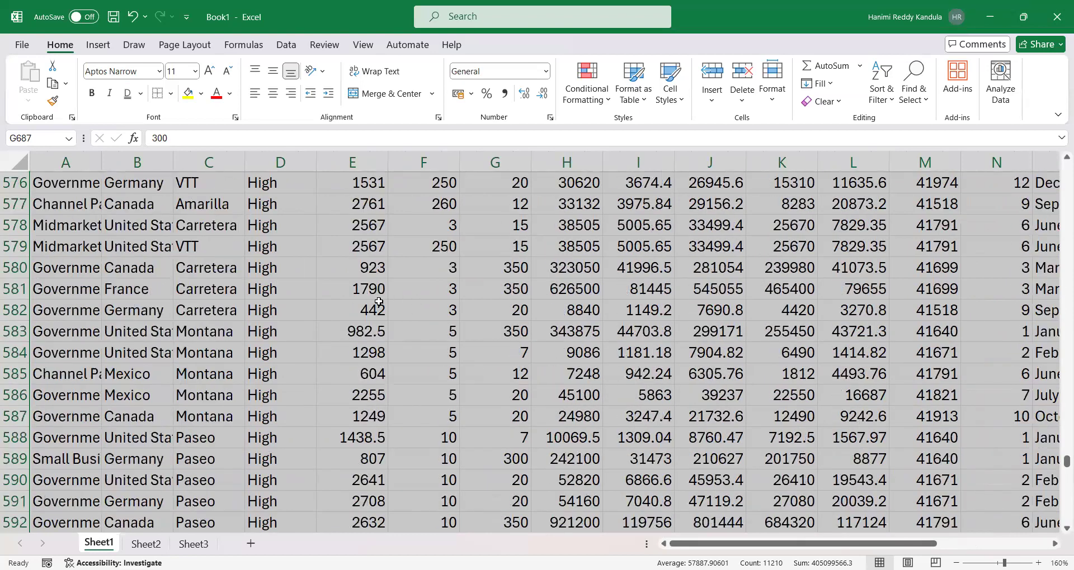
scroll(379, 302, "up", 20)
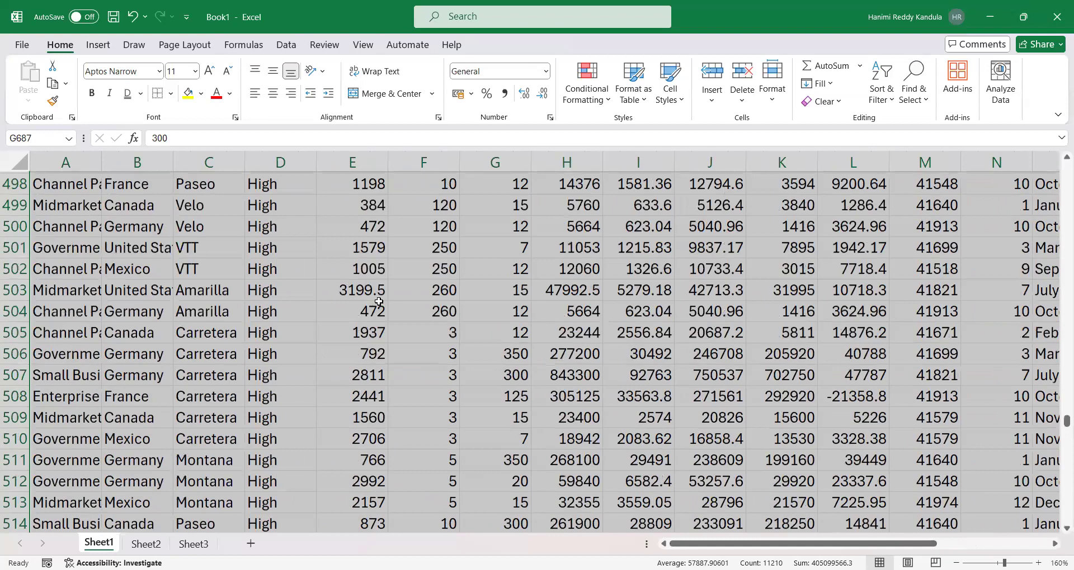
scroll(378, 302, "up", 20)
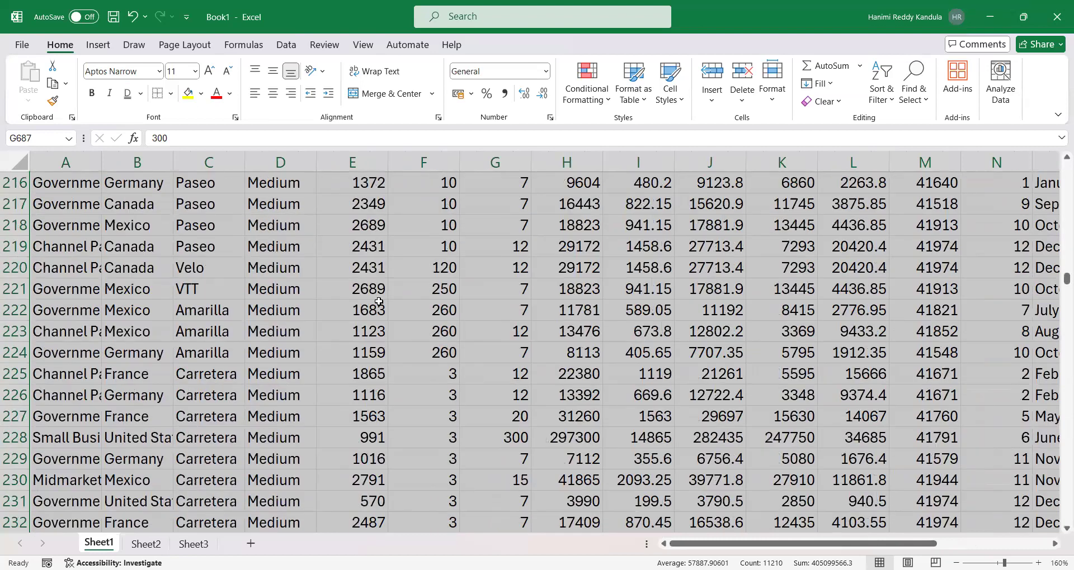
scroll(378, 302, "up", 20)
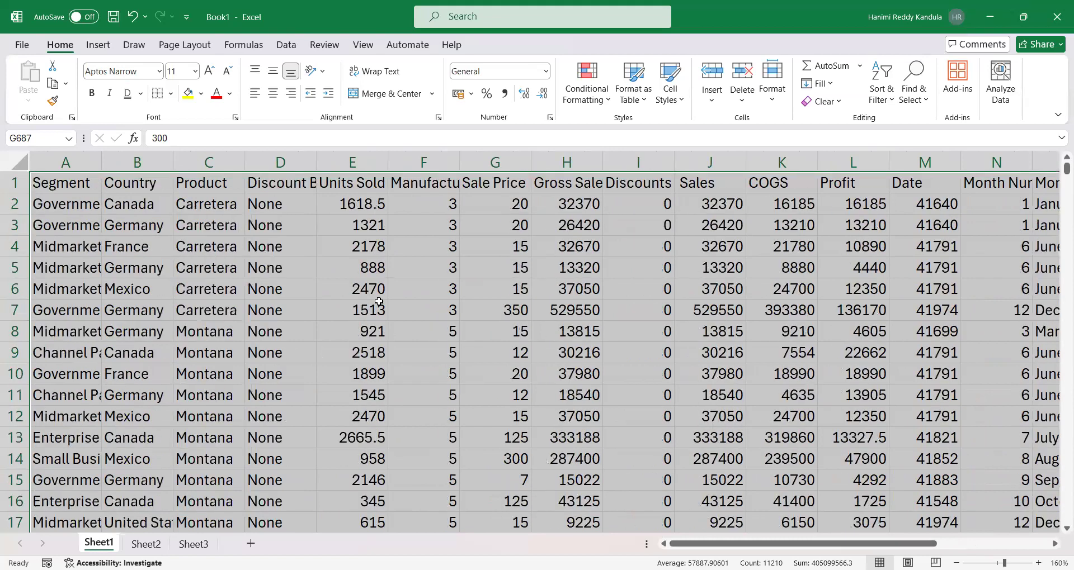
left_click_drag(859, 548, 859, 548)
left_click(565, 162)
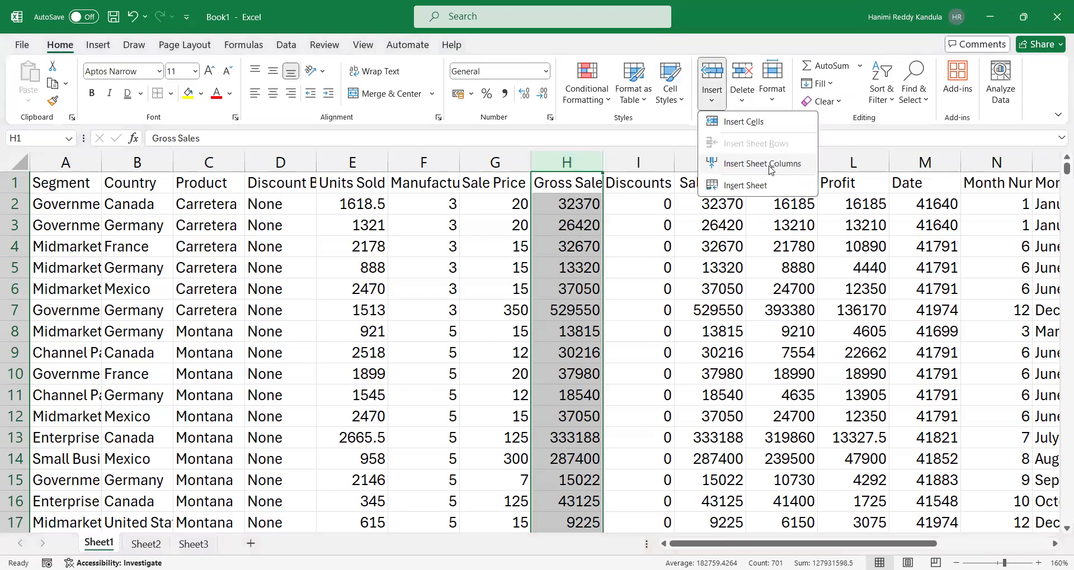
left_click(510, 241)
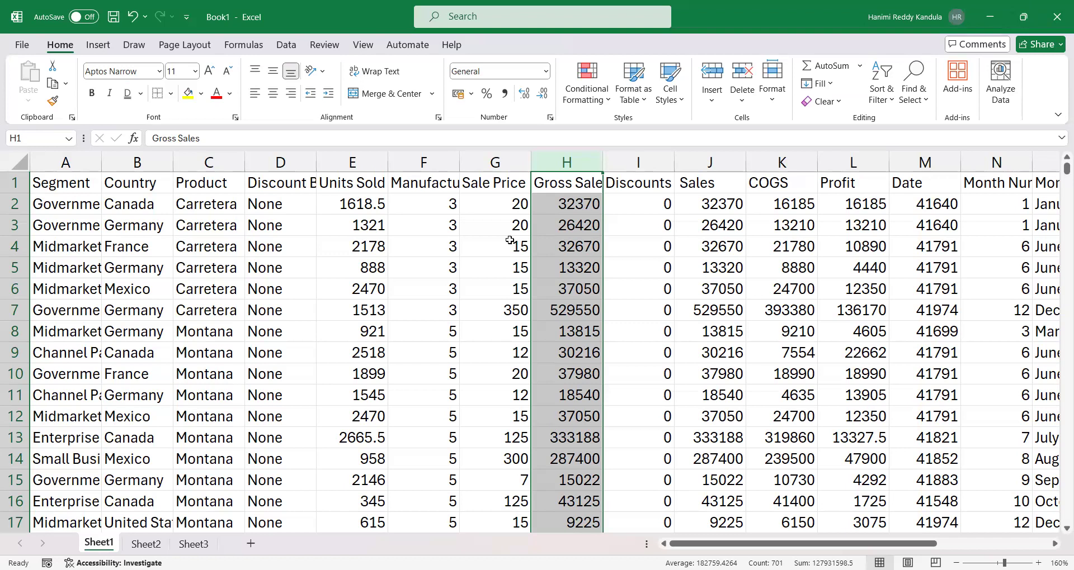
key("ctrl+shift+plus")
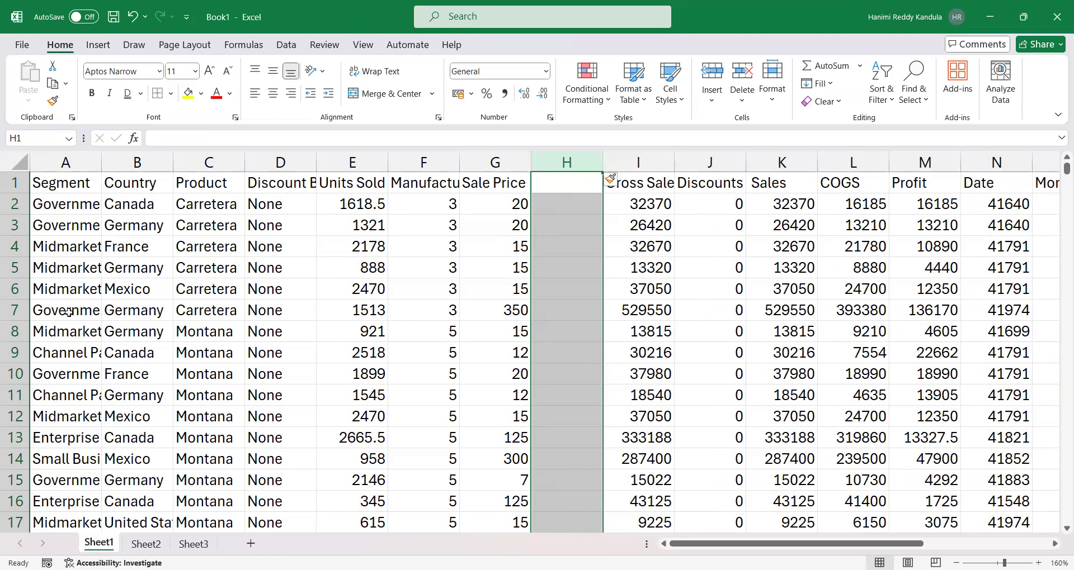
Insert a blank row above row 7, and undo that insertion.
left_click(15, 310)
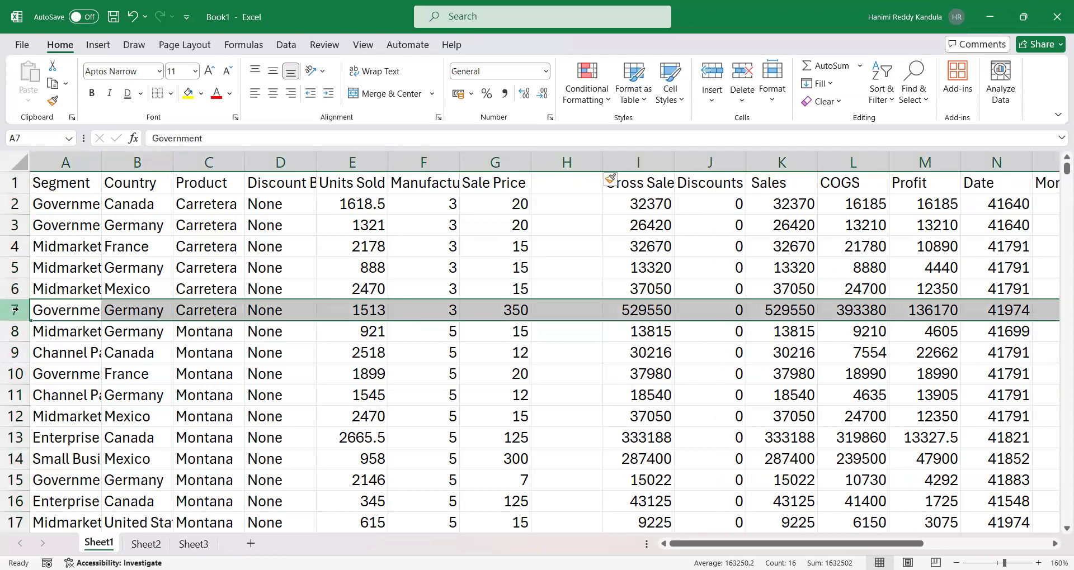
key("ctrl+shift+plus")
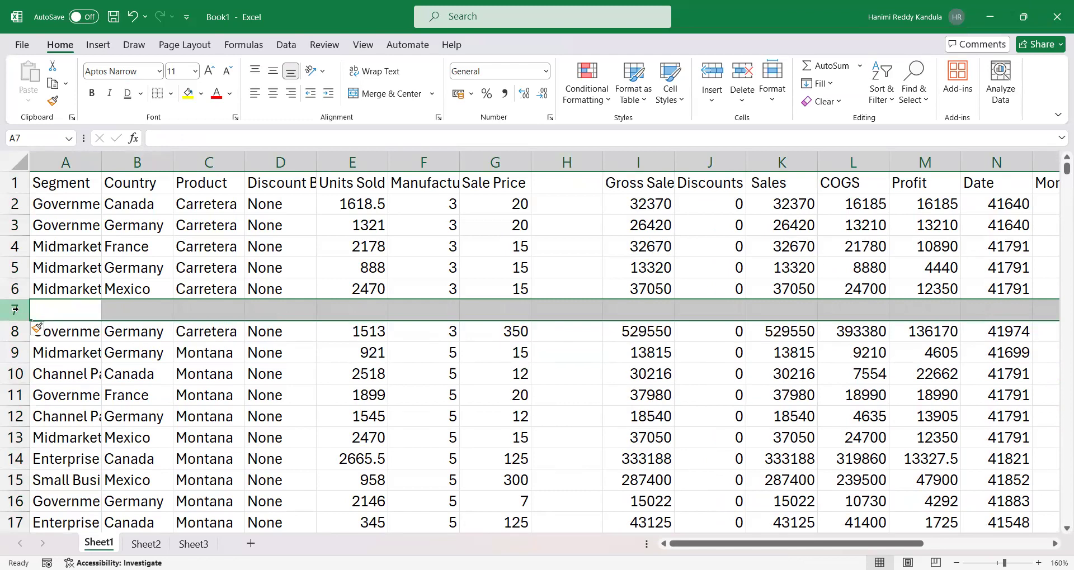
key("ctrl+z")
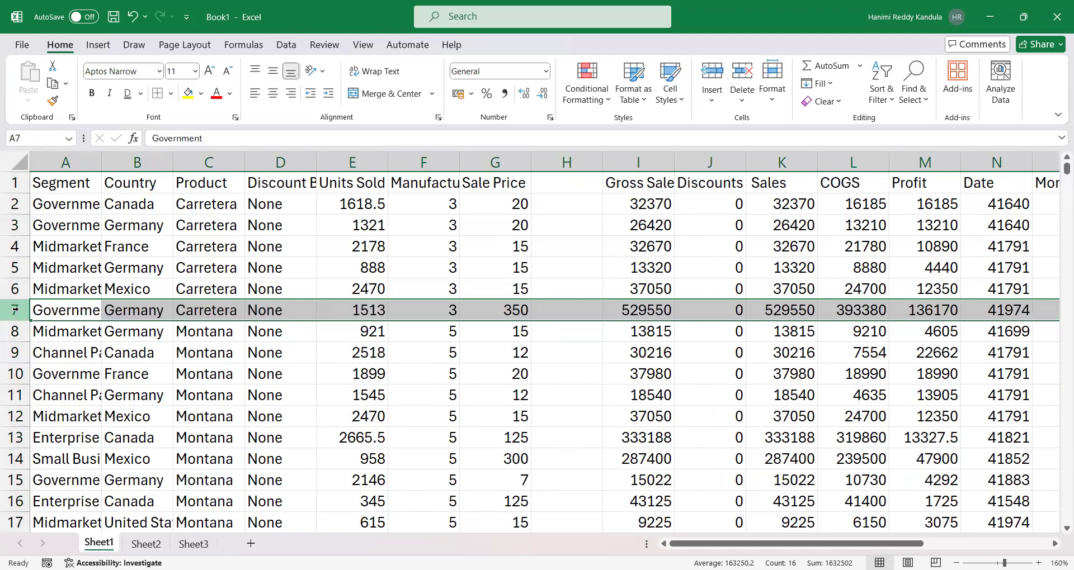
Delete the blank column H, and insert a new blank sheet column in front of Gross Sales.
left_click(565, 162)
key("ctrl+minus")
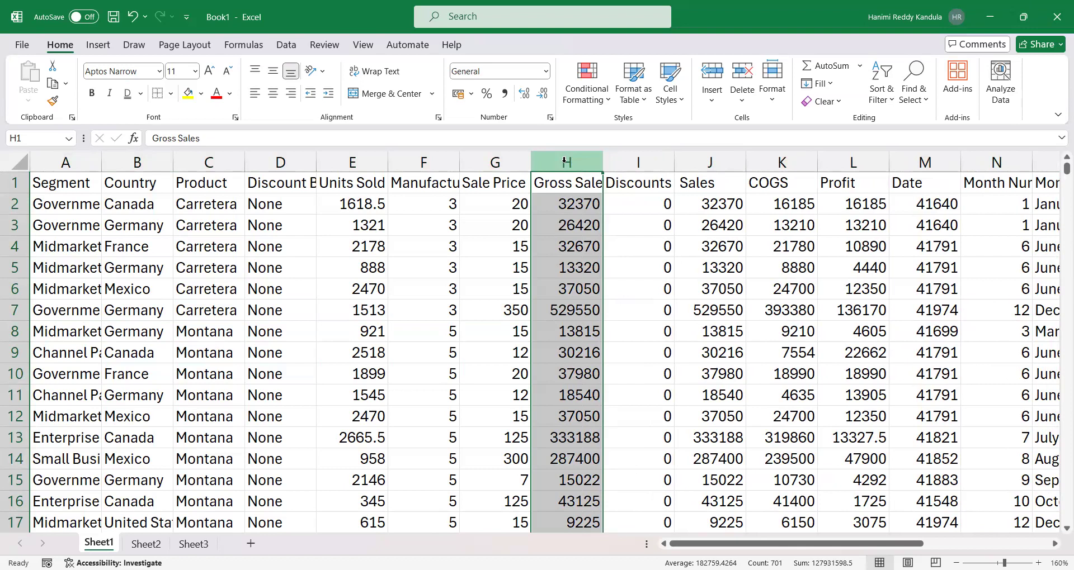
key("alt")
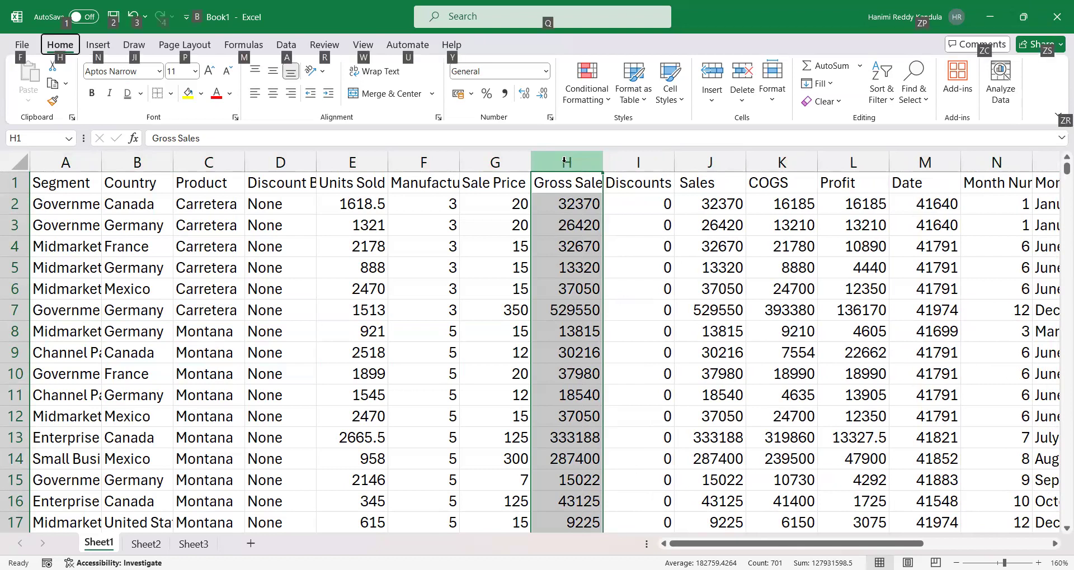
key("h")
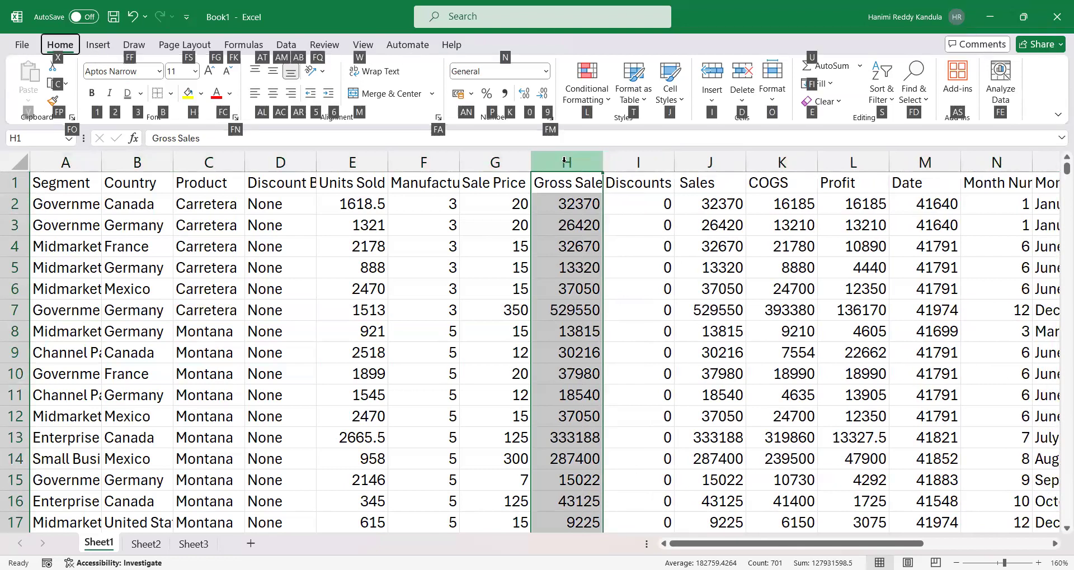
key("o")
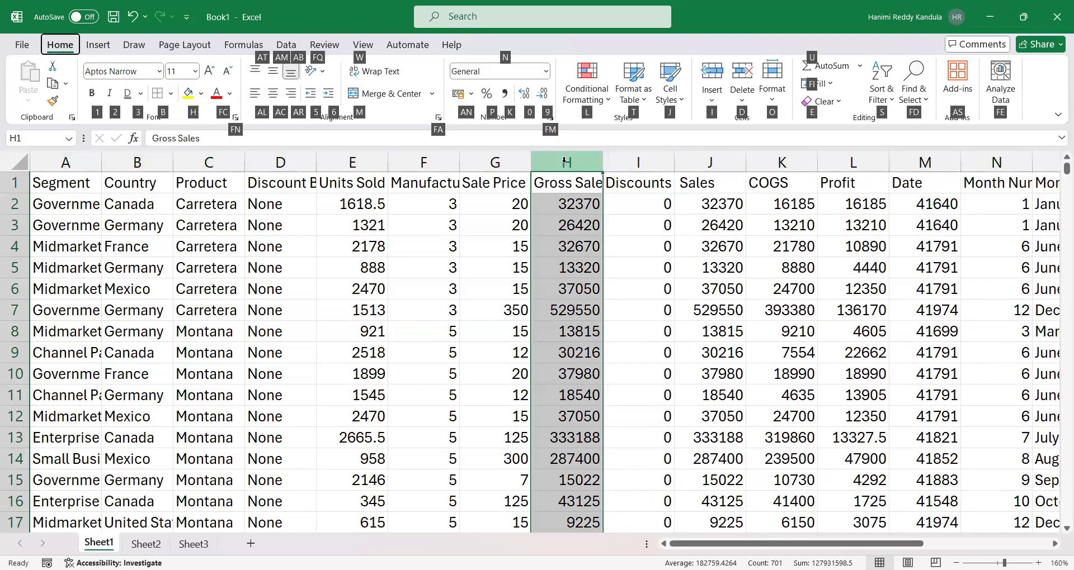
key("i")
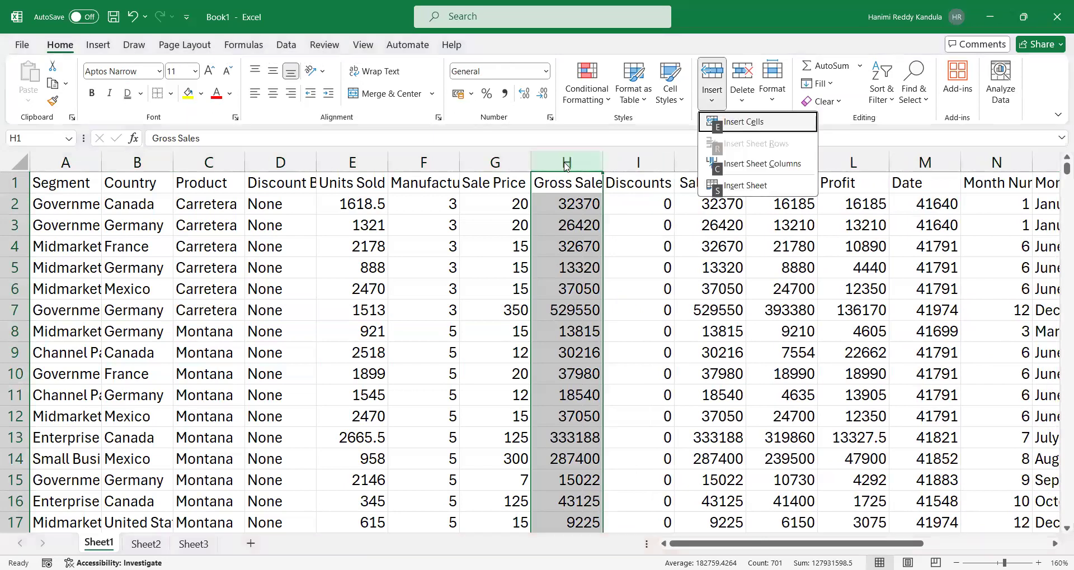
key("c")
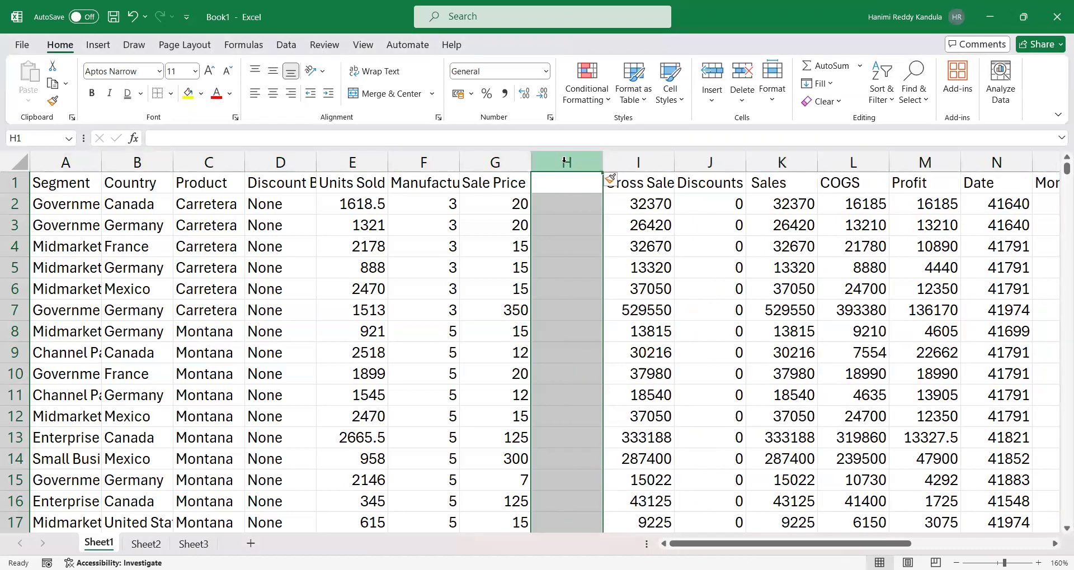
Insert a blank sheet row above row 7.
left_click(22, 312)
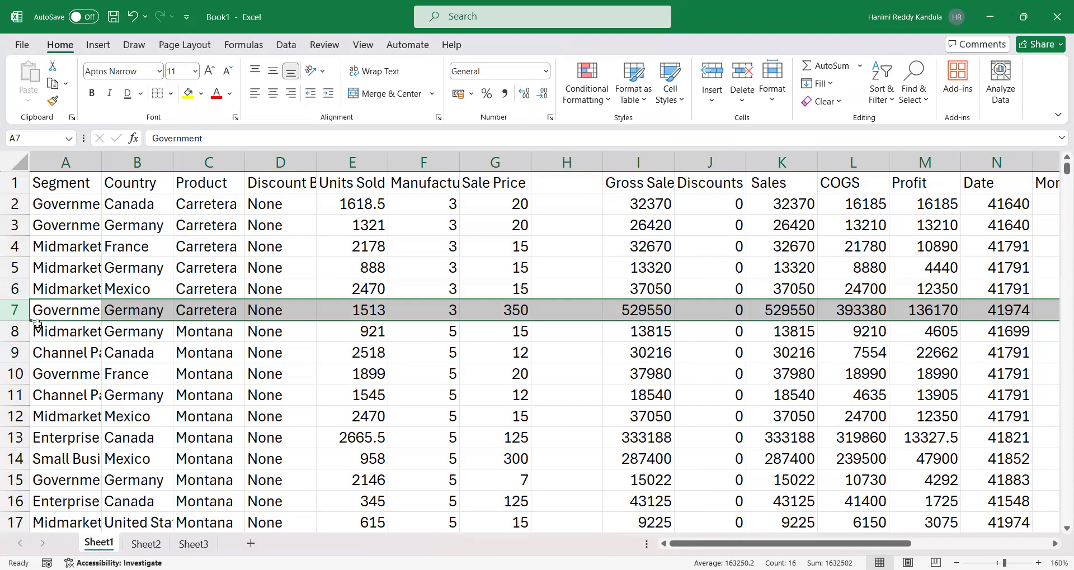
key("alt")
key("h")
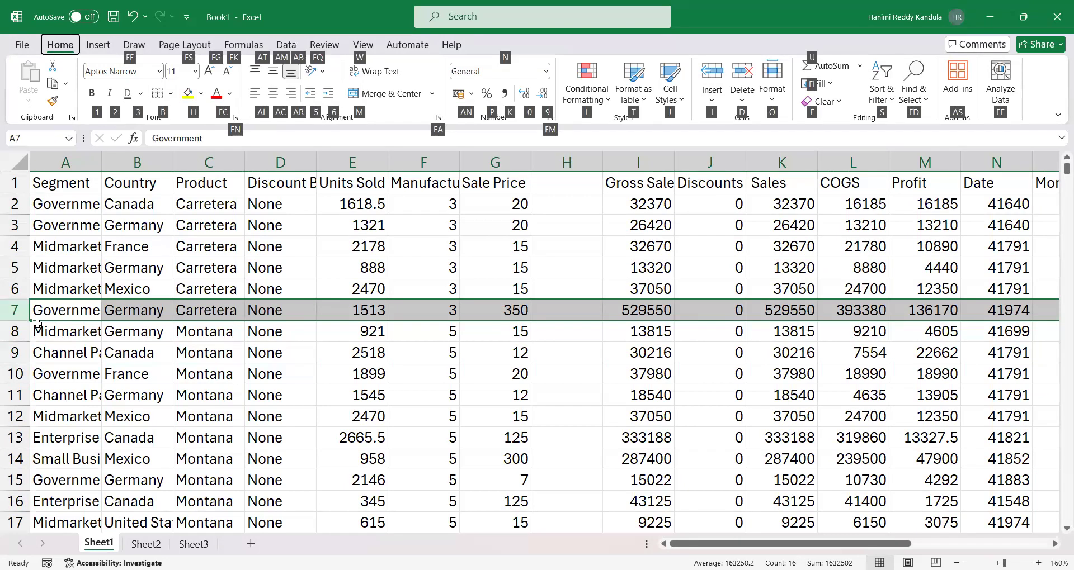
key("i")
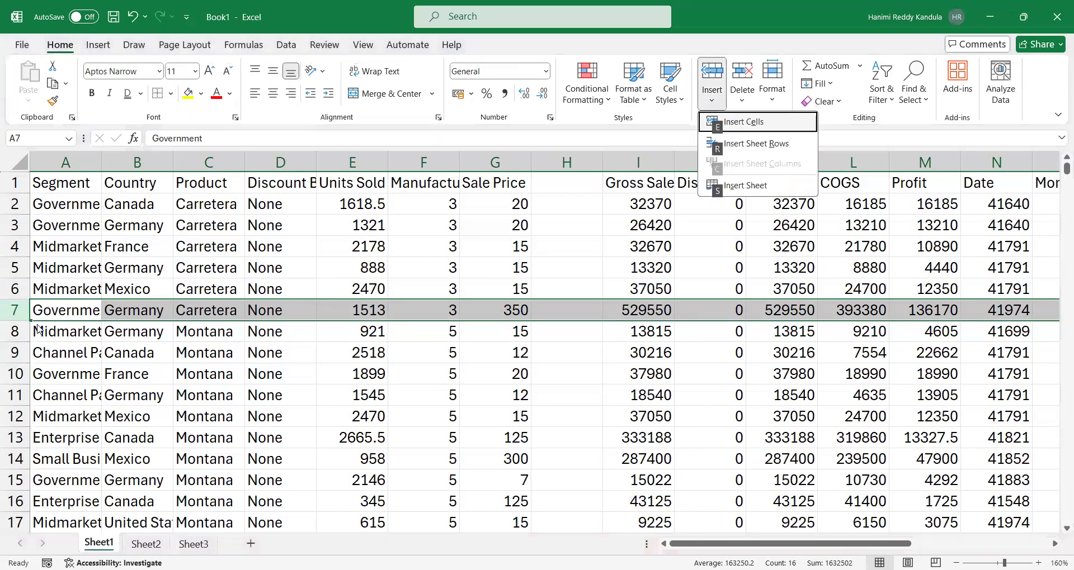
key("r")
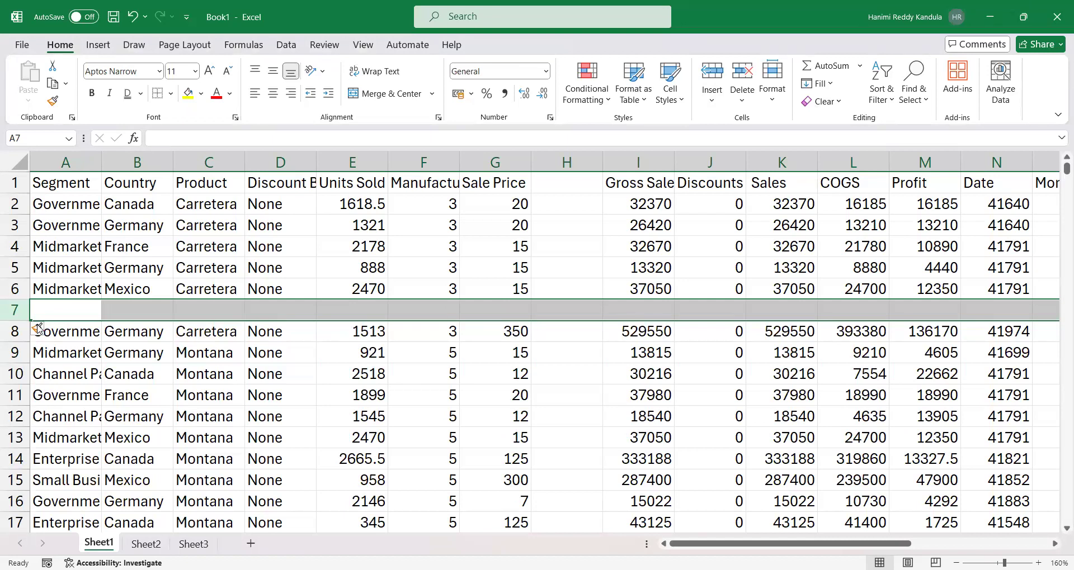
Delete the blank sheet row 7.
key("alt")
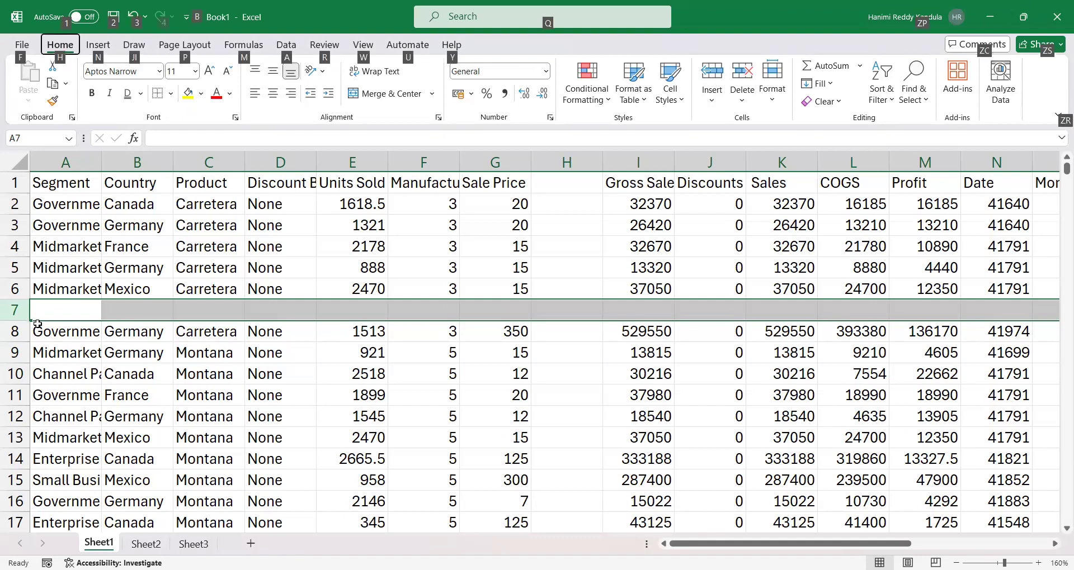
key("Escape")
key("alt+h")
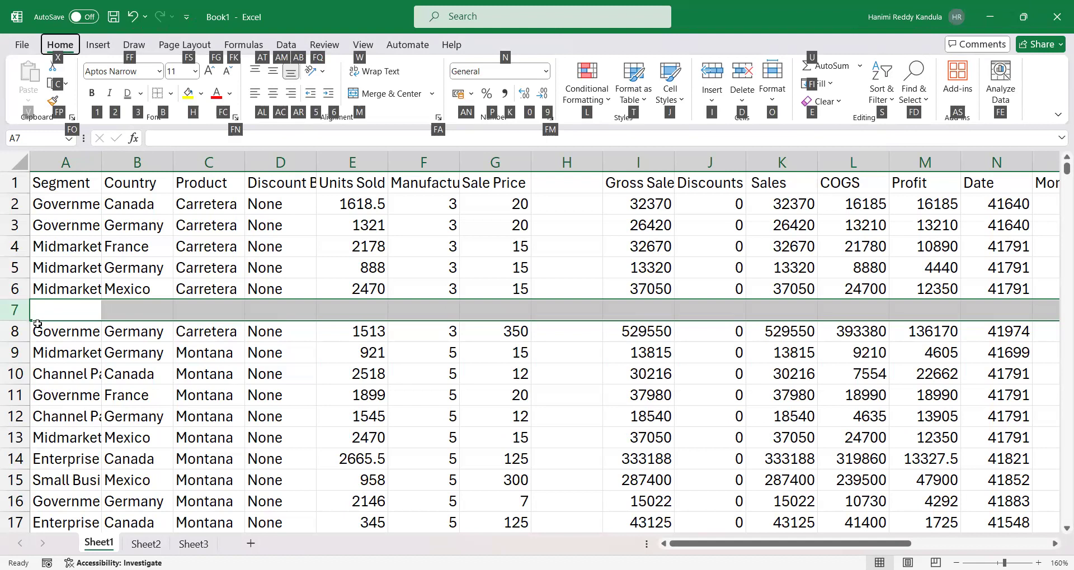
key("d")
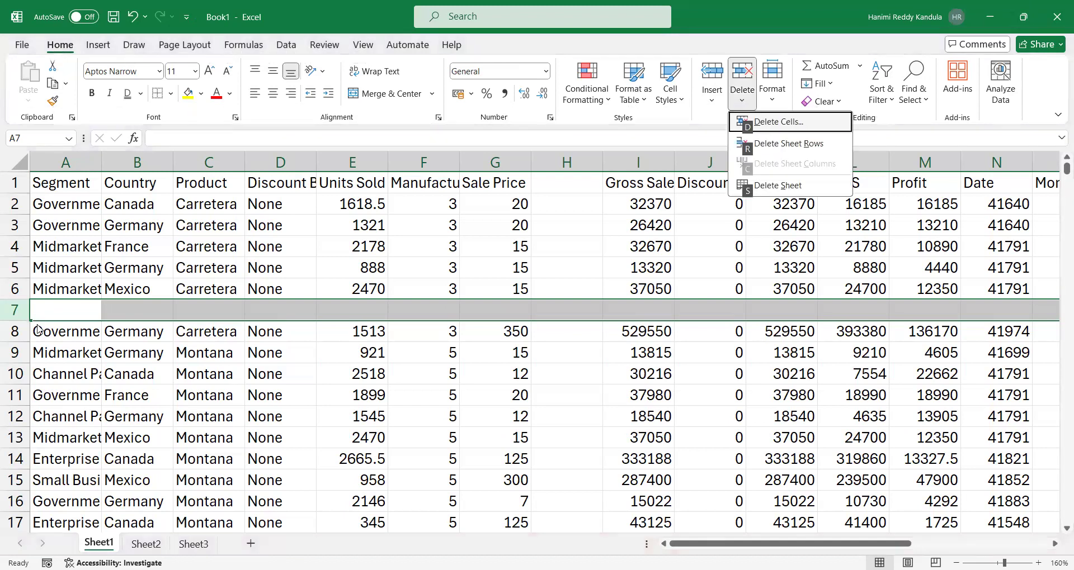
key("r")
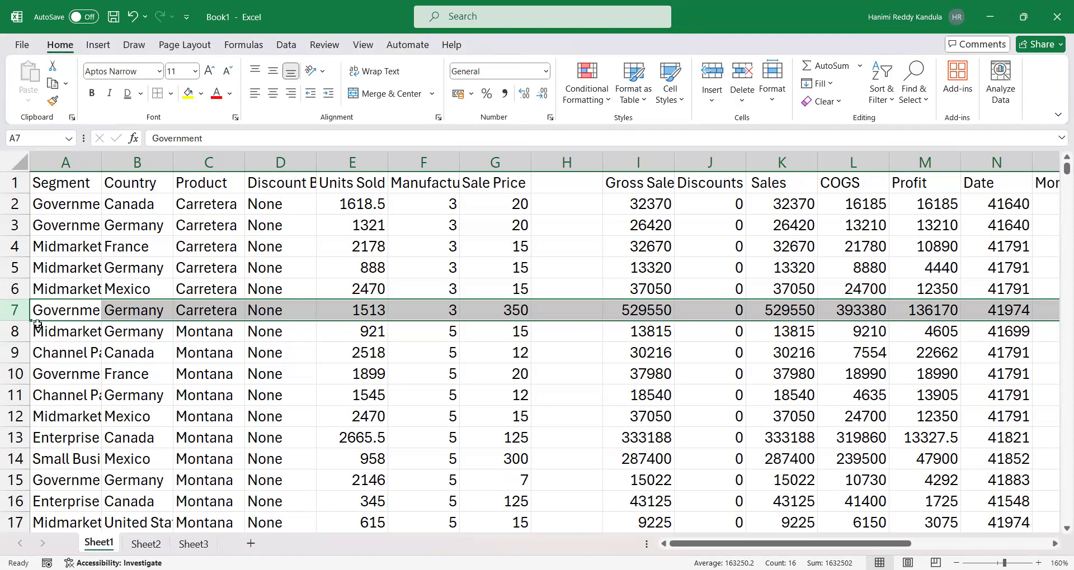
Delete the blank column between Sale Price and Gross Sales, and insert a blank column at the same place again.
left_click(583, 156)
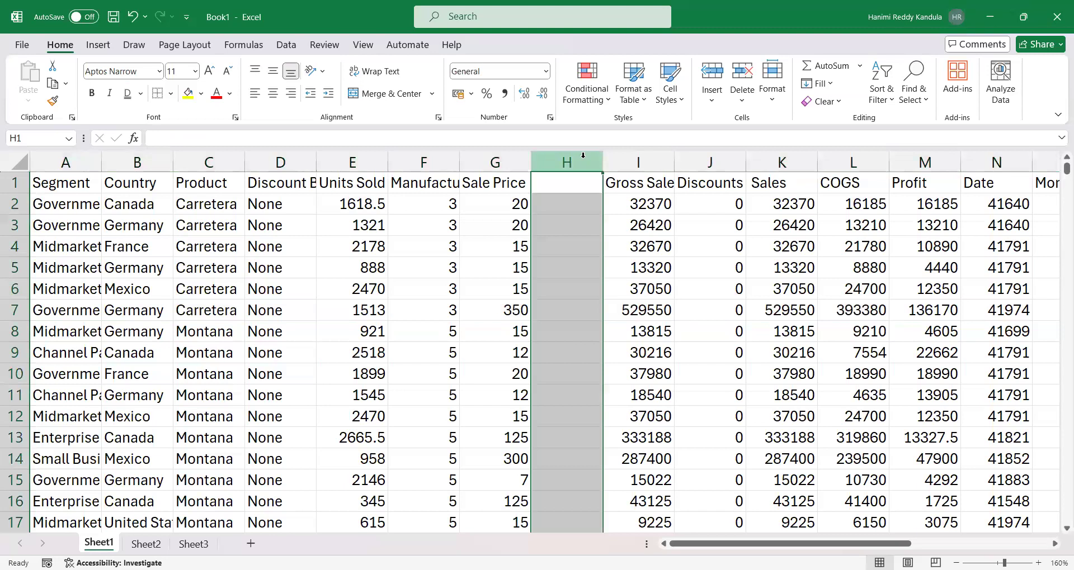
key("ctrl+minus")
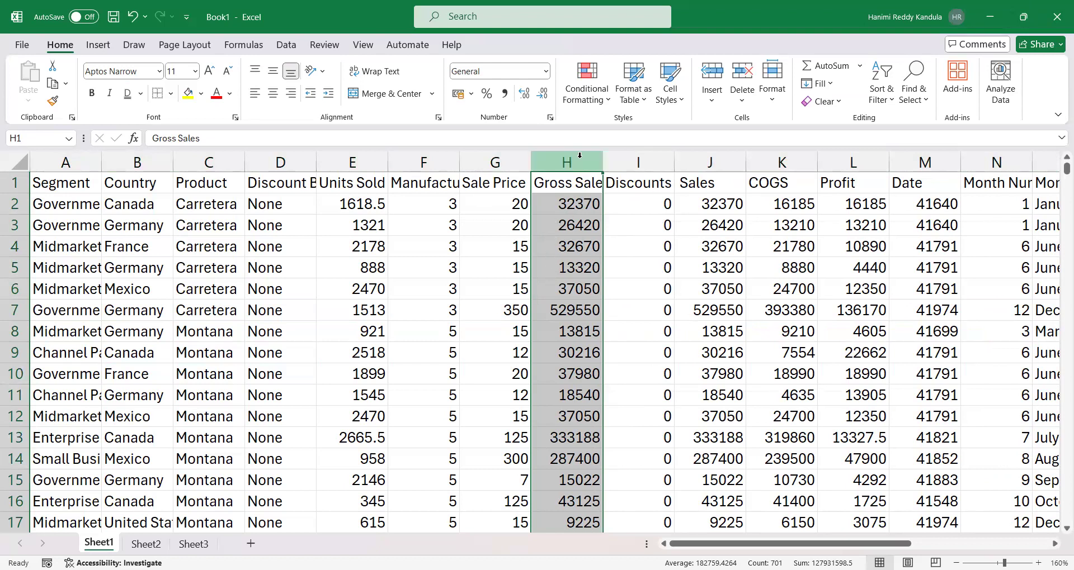
key("ctrl+shift+plus")
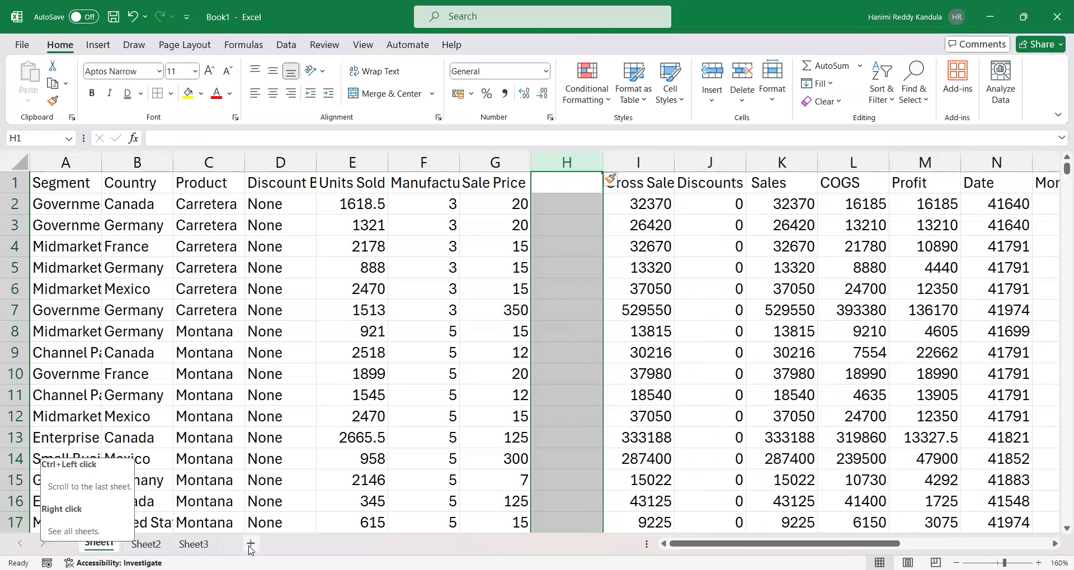
Add a new blank worksheet directly after Sheet1.
left_click(299, 544)
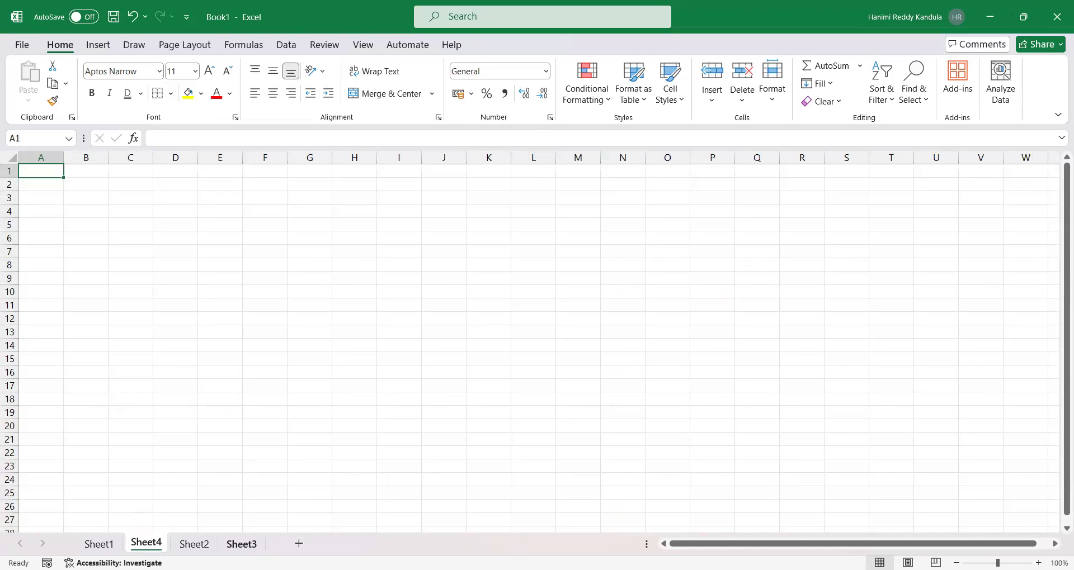
Add a new blank worksheet directly after Sheet4.
left_click(298, 543)
left_click(296, 544)
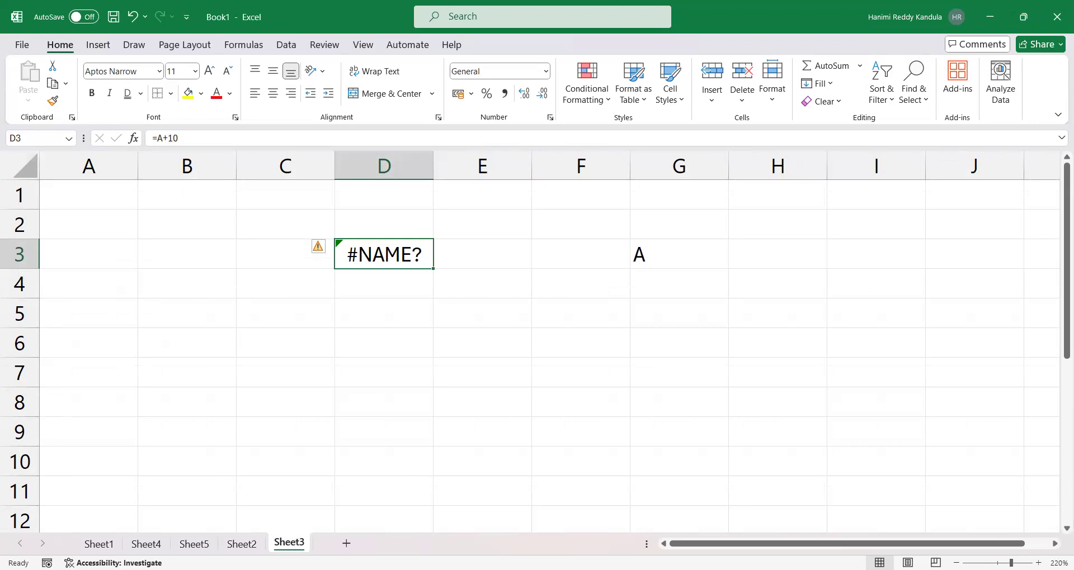
Return to Sheet1 and undo the last insertion of a blank column before Gross Sales.
key("ctrl+Page_Up")
key("ctrl+Page_Up")
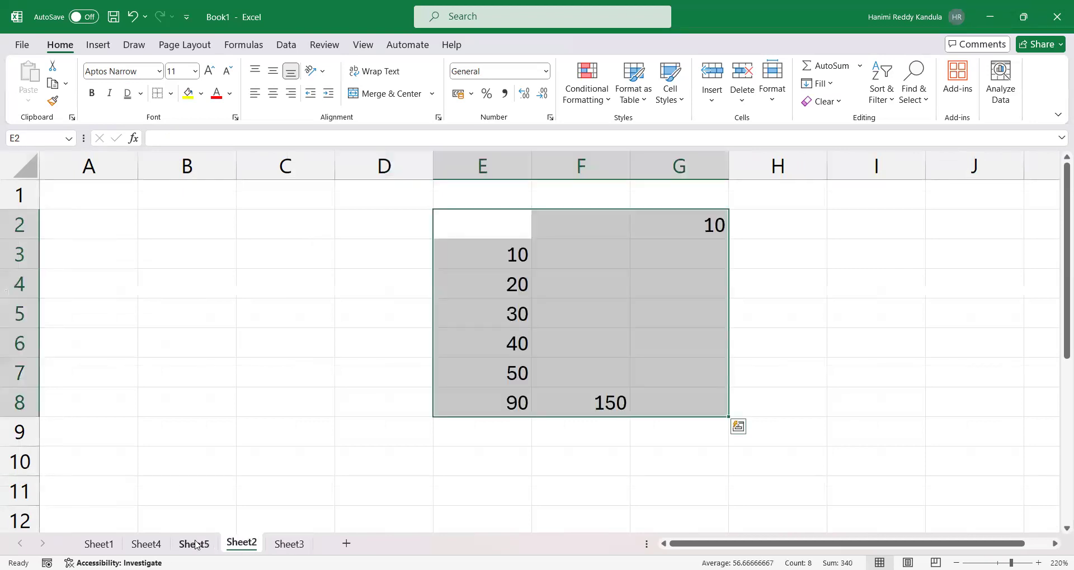
key("ctrl+Page_Up")
key("ctrl+Page_Up")
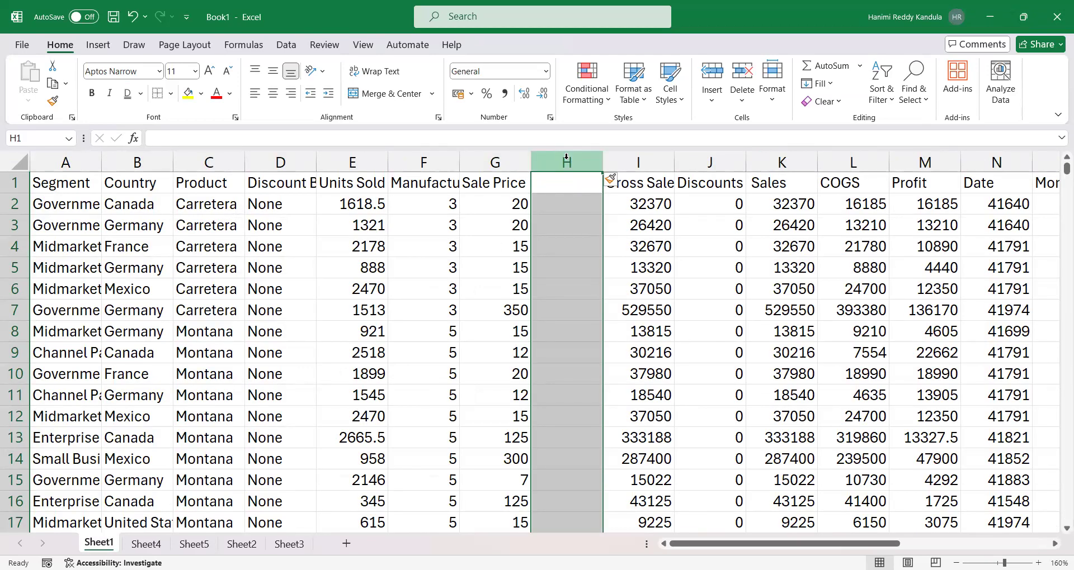
key("ctrl+z")
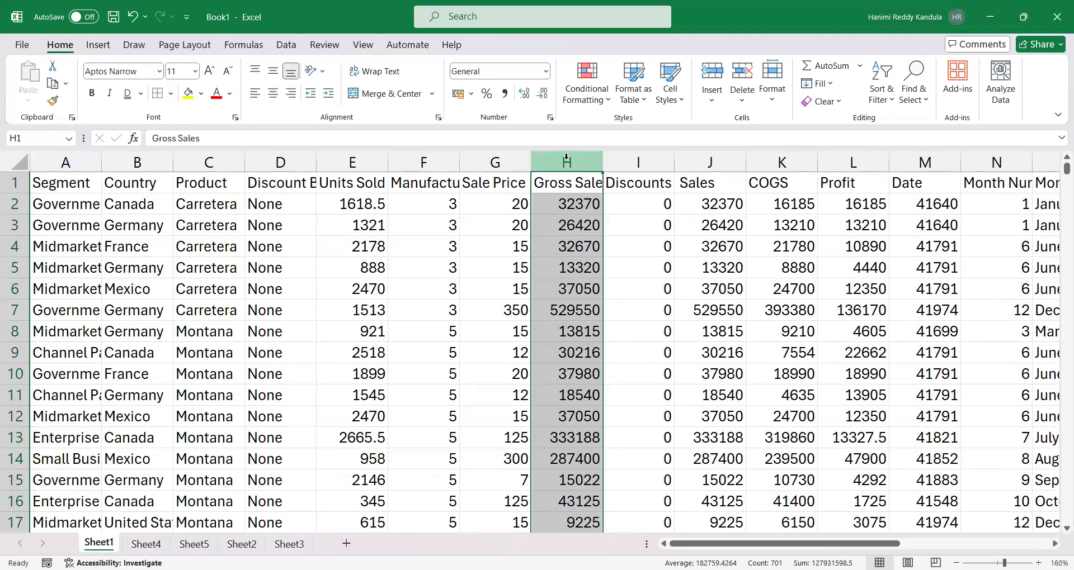
Select the whole of row 9 on Sheet1, followed by the whole Discounts column.
left_click(709, 245)
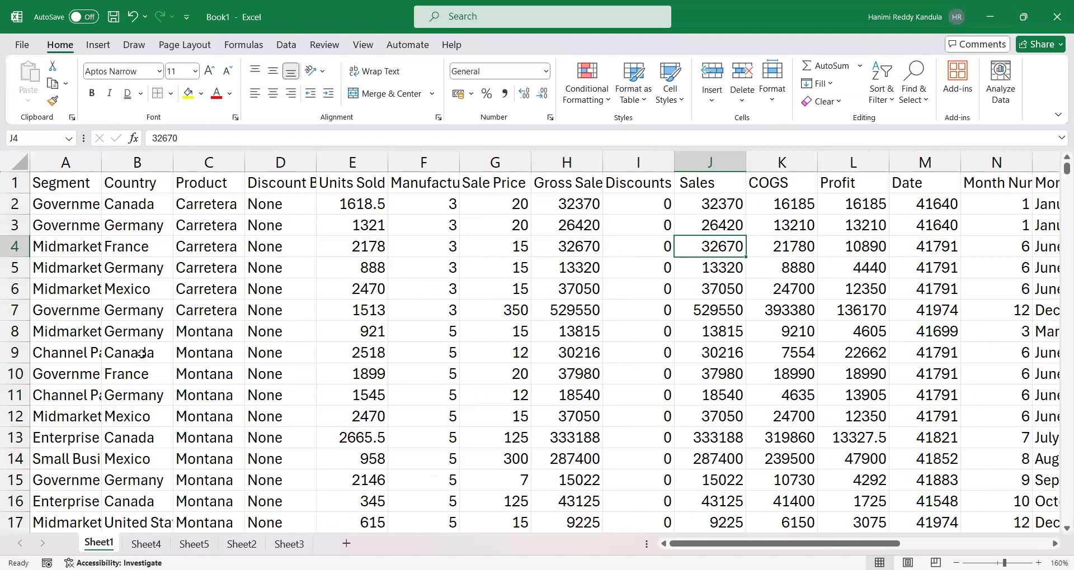
left_click(17, 357)
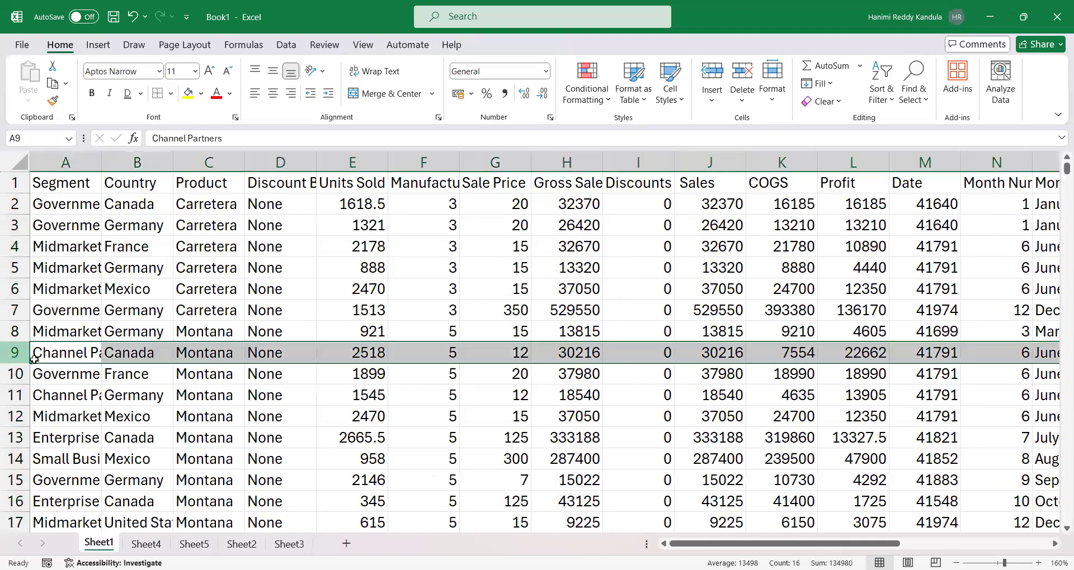
left_click(641, 163)
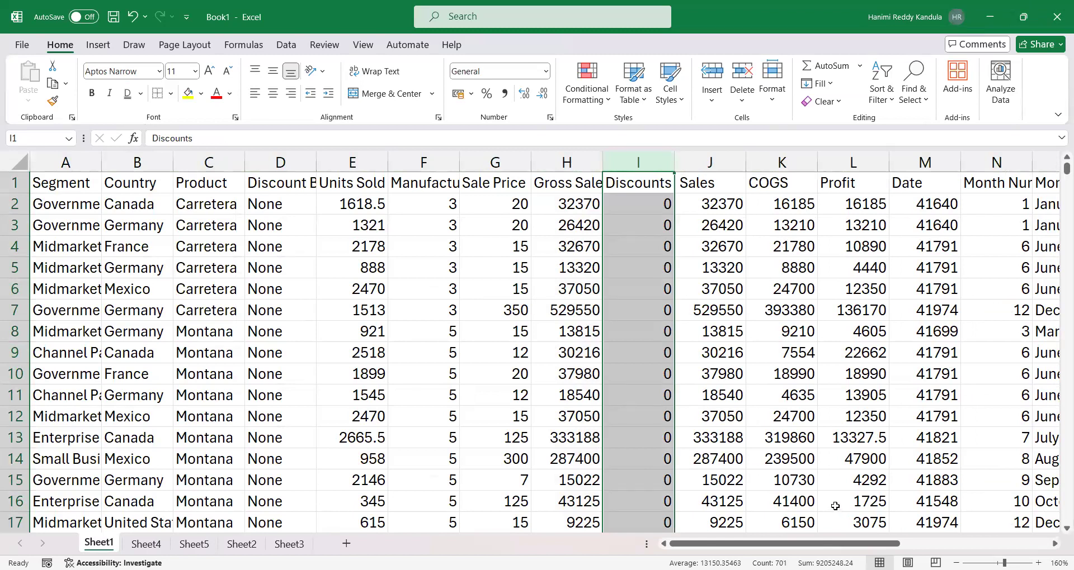
Enter the heading Company in cell A1 of Sheet4.
left_click_drag(757, 543, 160, 545)
left_click(146, 544)
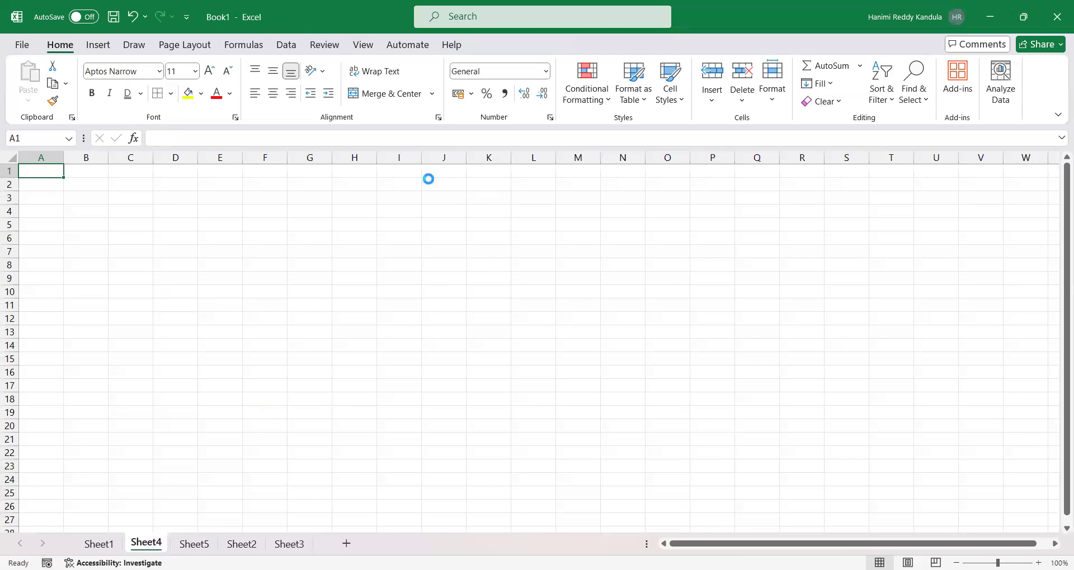
scroll(502, 333, "up", 8)
scroll(240, 280, "up", 5)
scroll(142, 243, "down", 2)
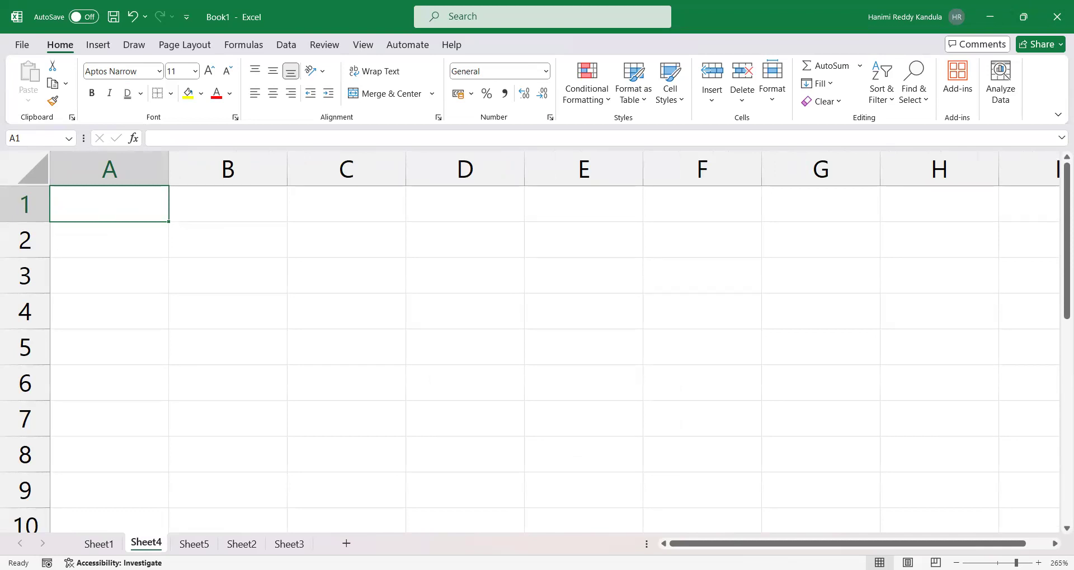
type("Co")
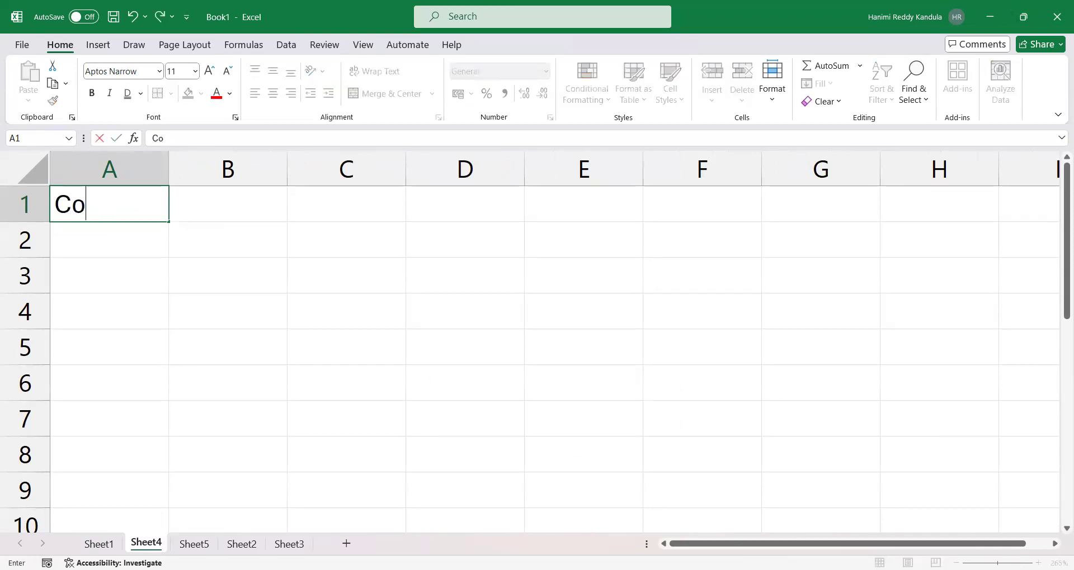
type("mpany")
key("Return")
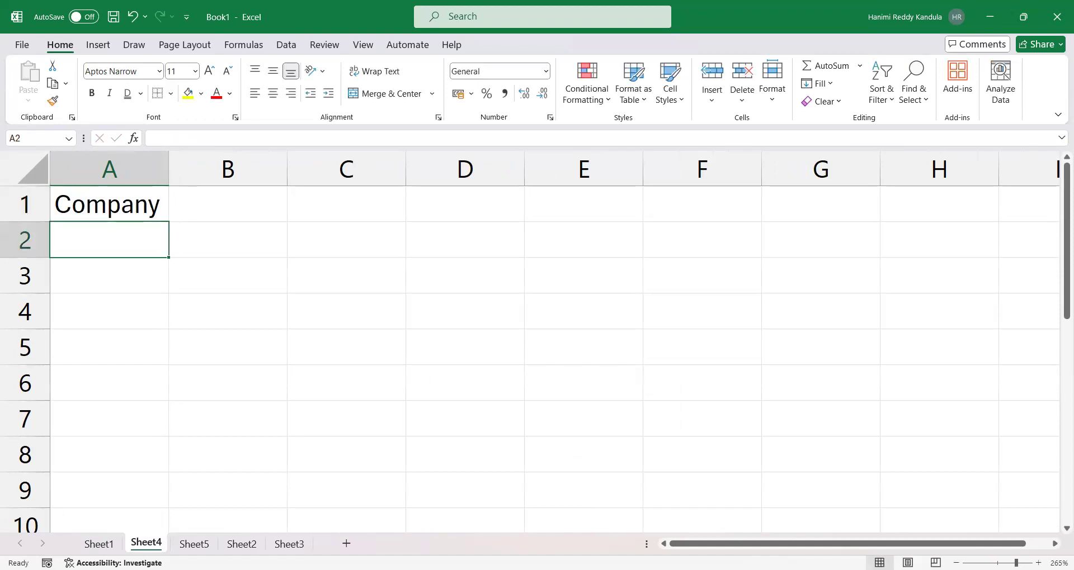
Enter the label Q1 in cell A2, below the Company heading.
type("q1")
key("BackSpace")
key("BackSpace")
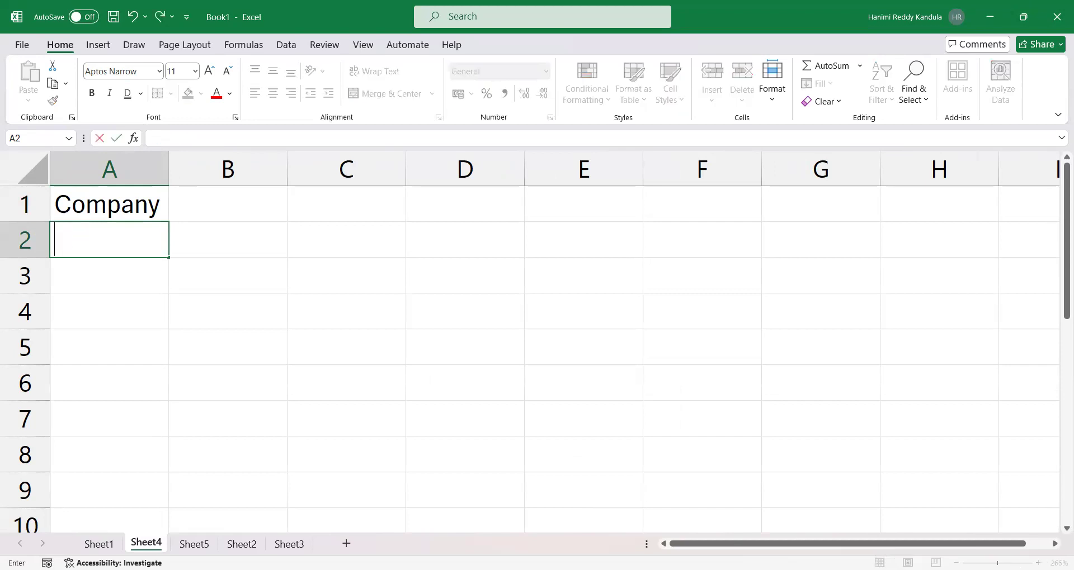
type("A")
key("BackSpace")
type("Q1")
key("ctrl+Return")
key("Tab")
type("Q2")
key("Tab")
key("Left")
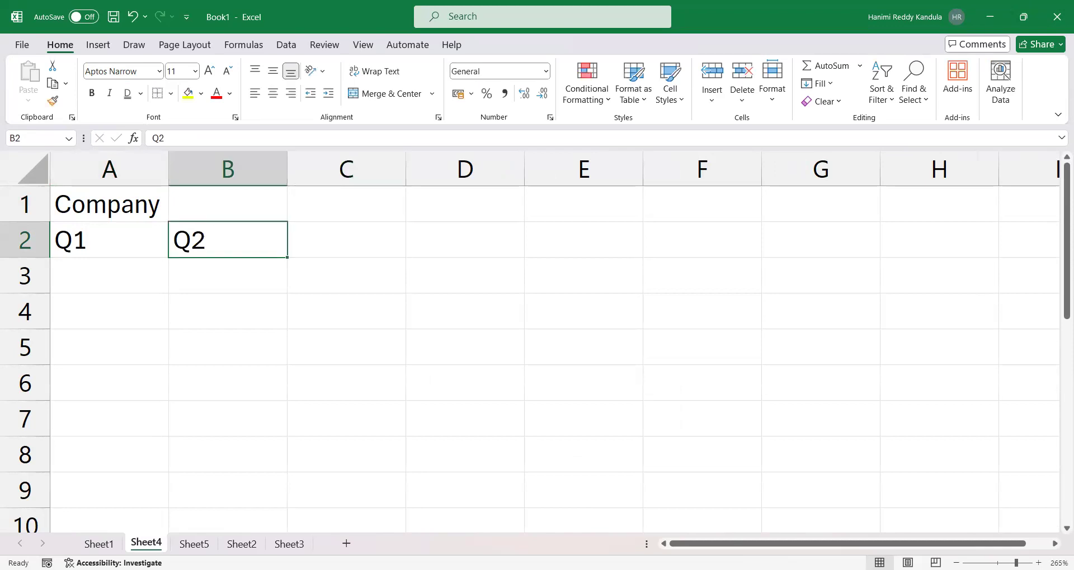
key("Delete")
key("Left")
Enter the labels Q2, Q3, Q4 and TOTAL down cells A3 to A6.
key("Down")
type("Q2")
key("Return")
type("Q3")
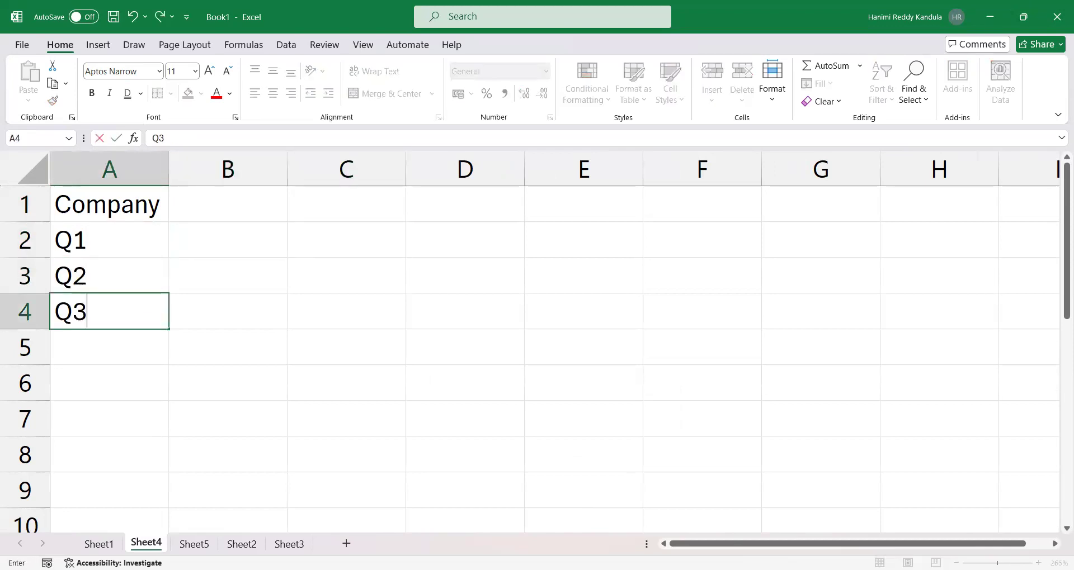
key("Return")
type("Q4")
key("Return")
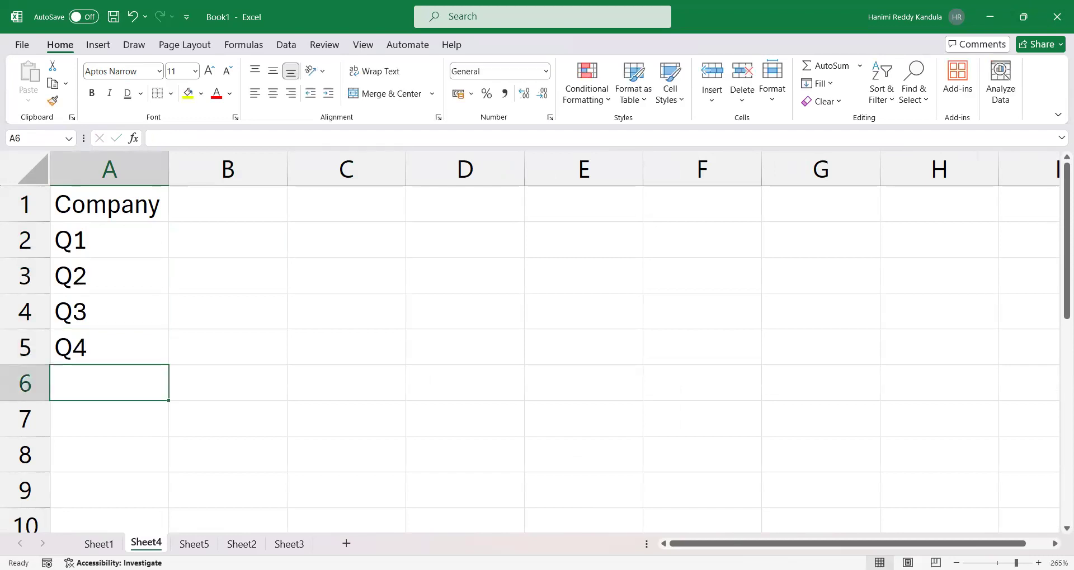
type("t")
key("BackSpace")
type("TOTAL")
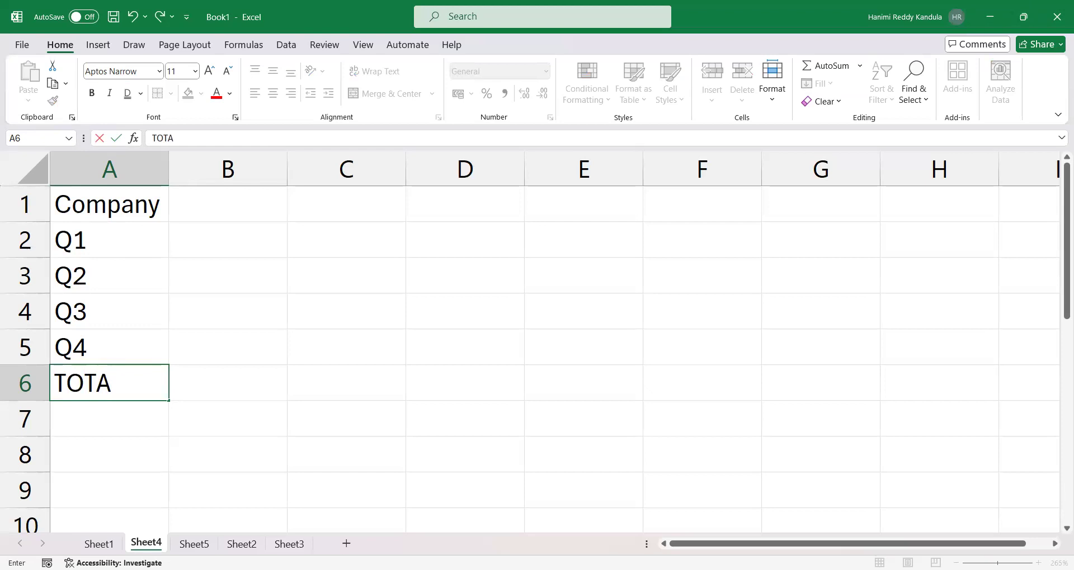
key("Return")
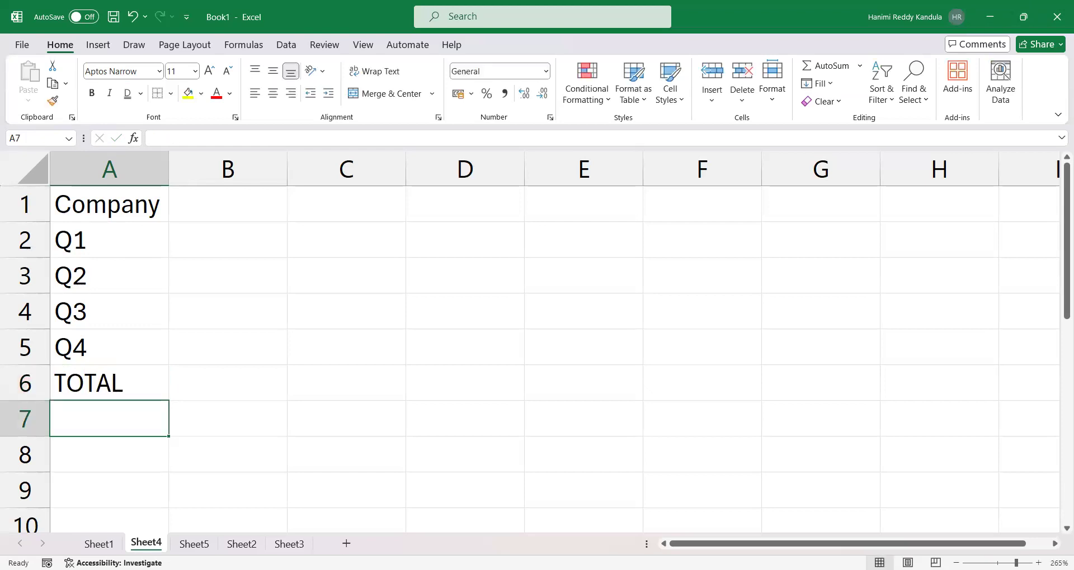
Begin a formula in A7 that generates one random capital letter: =CHAR(RANDBETWEEN(65,90)).
type("=")
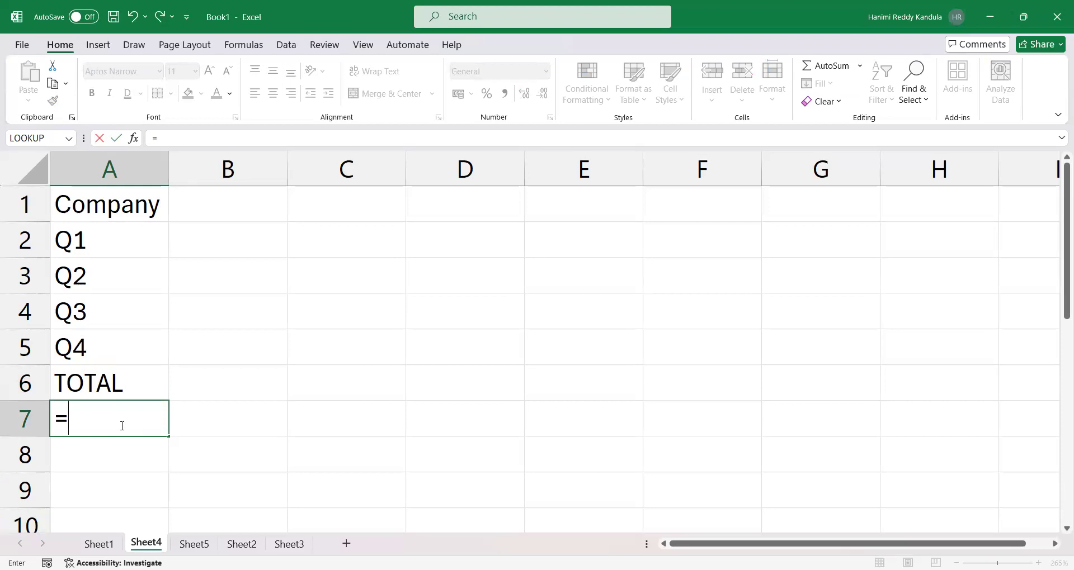
type("CHA")
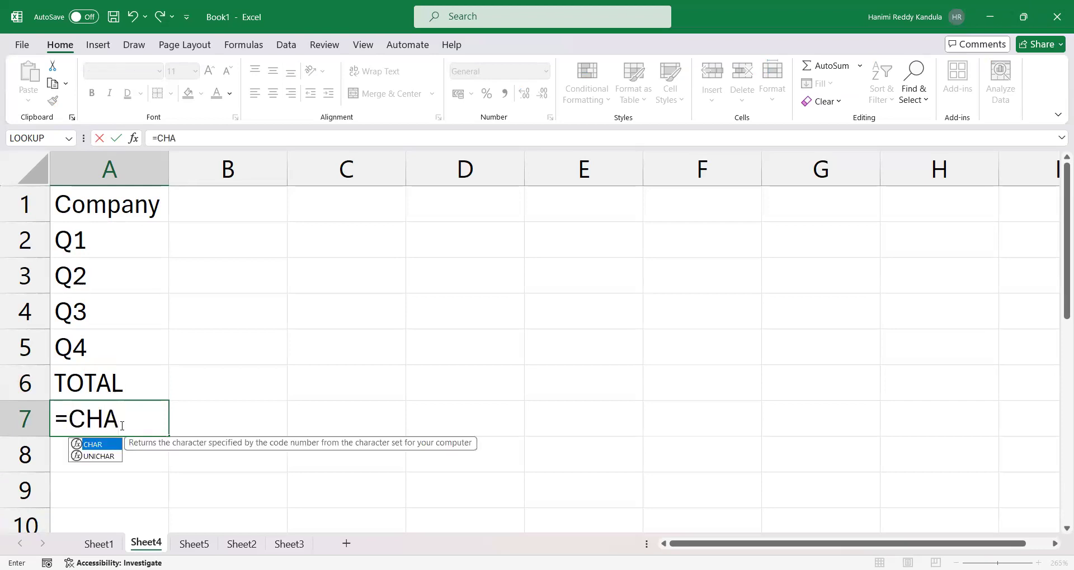
type("R(")
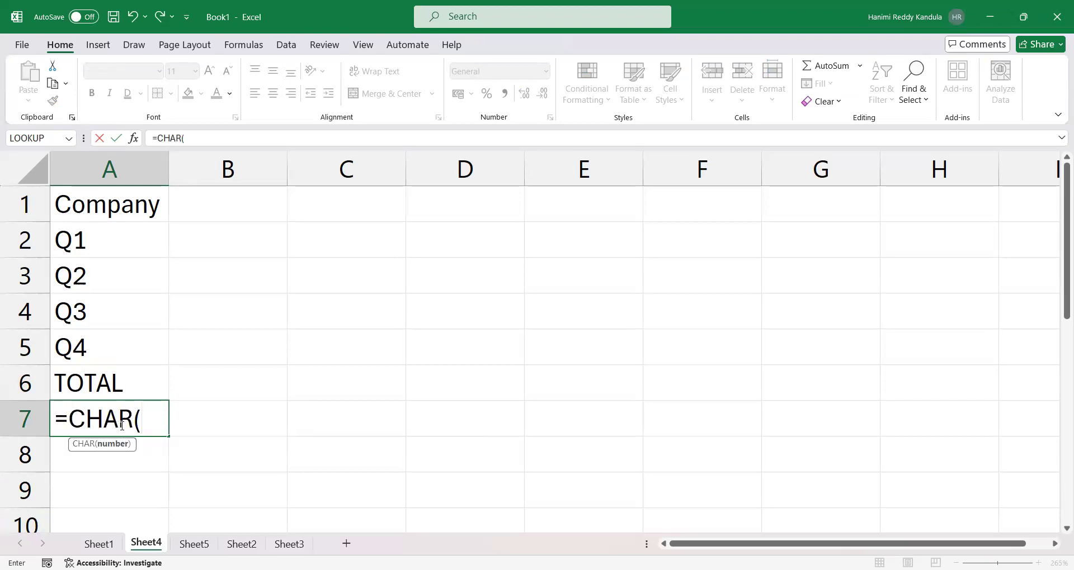
type("RAN")
key("Escape")
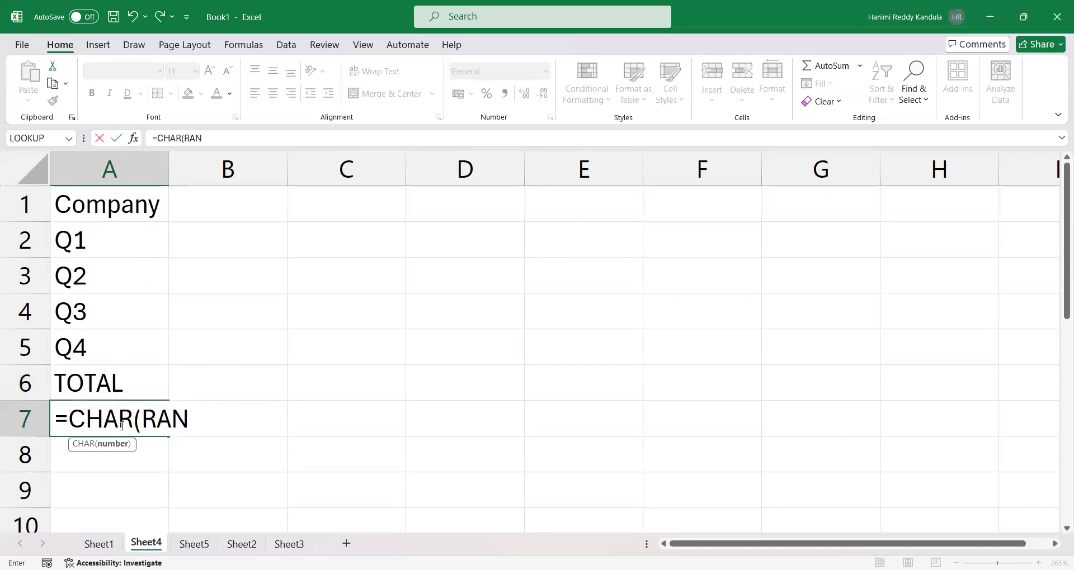
key("BackSpace")
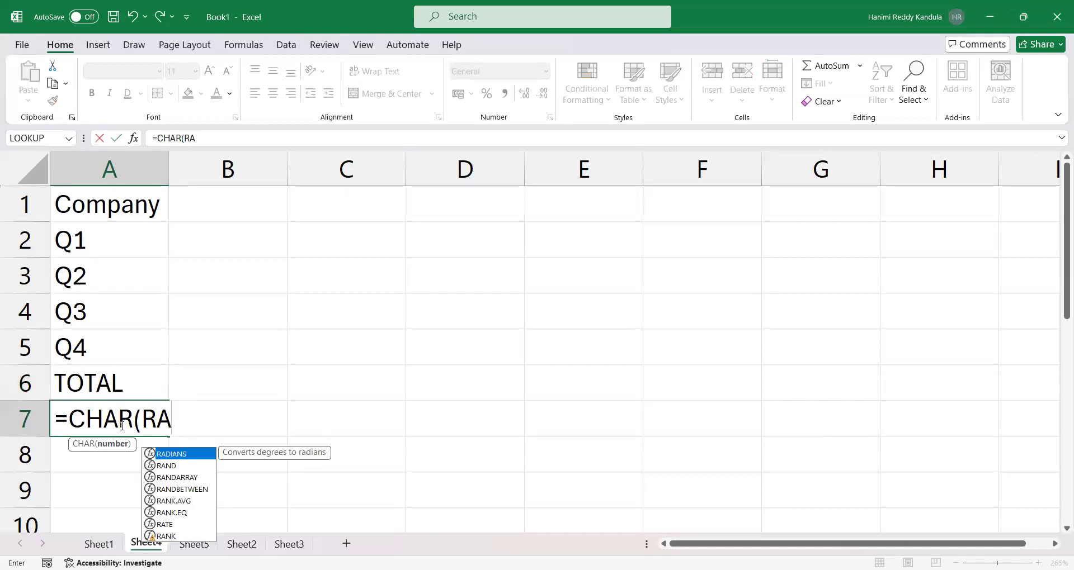
type("n")
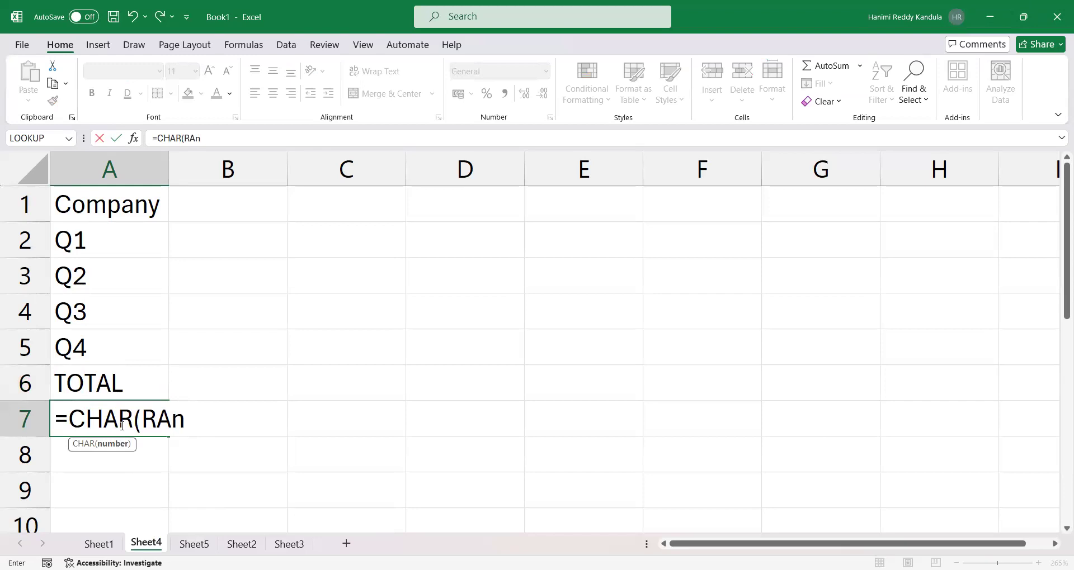
key("Tab")
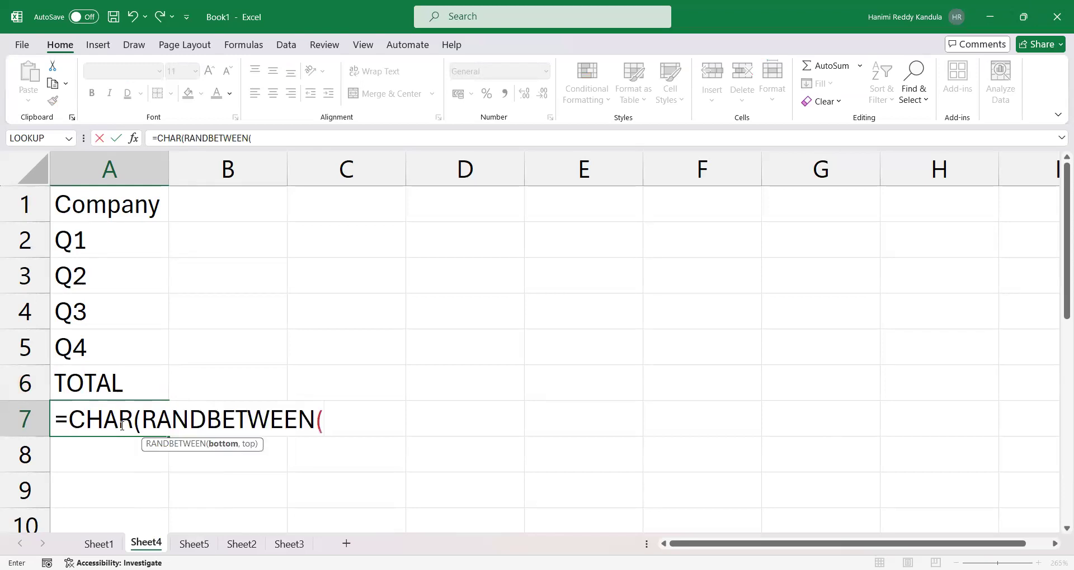
type("65,90")
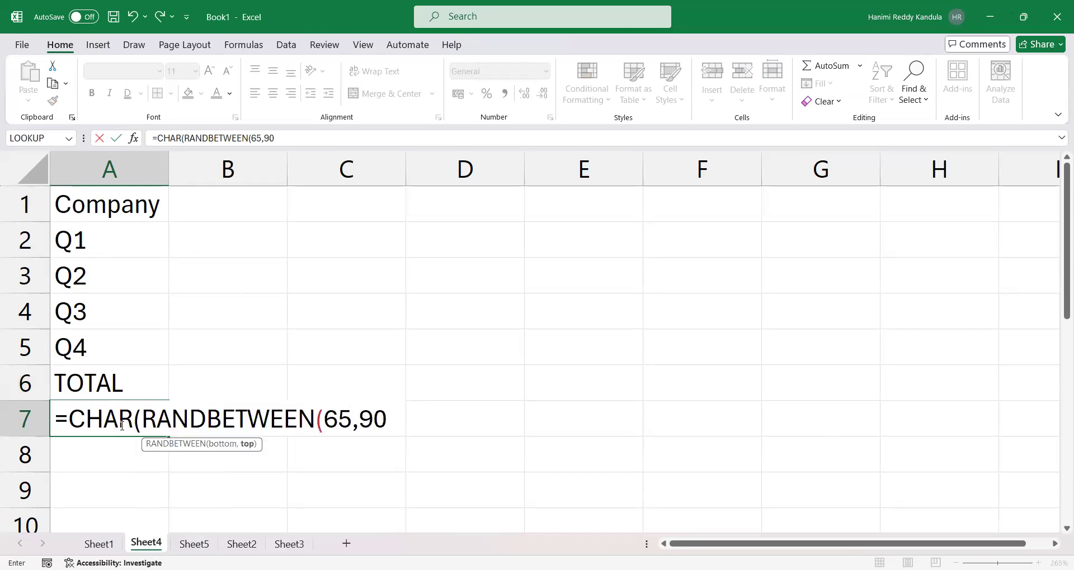
type("))")
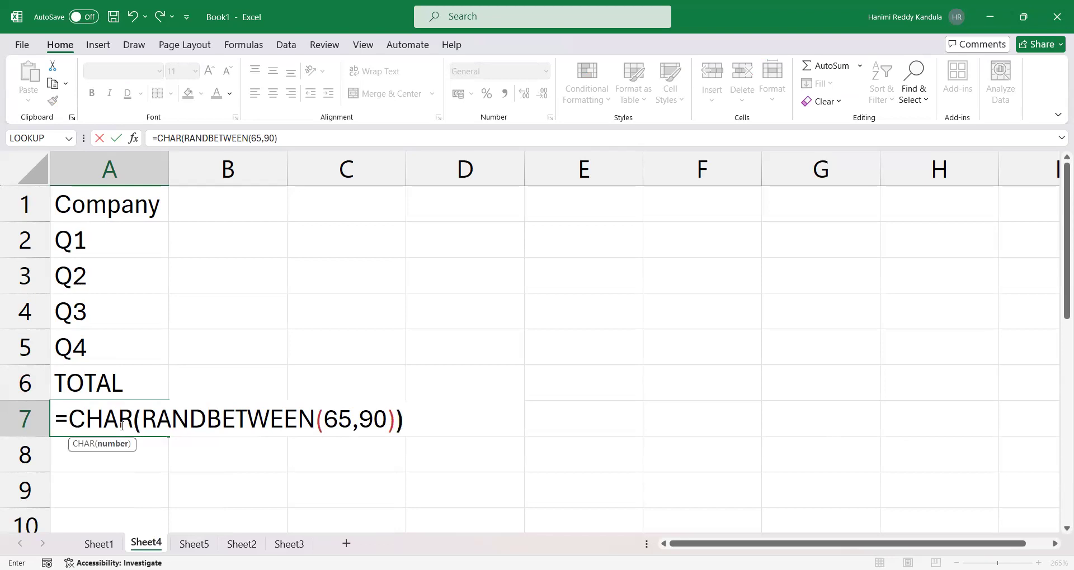
Extend the A7 formula to join four copies of CHAR(RANDBETWEEN(65,90)) with &, producing a random four-letter company name.
type("&")
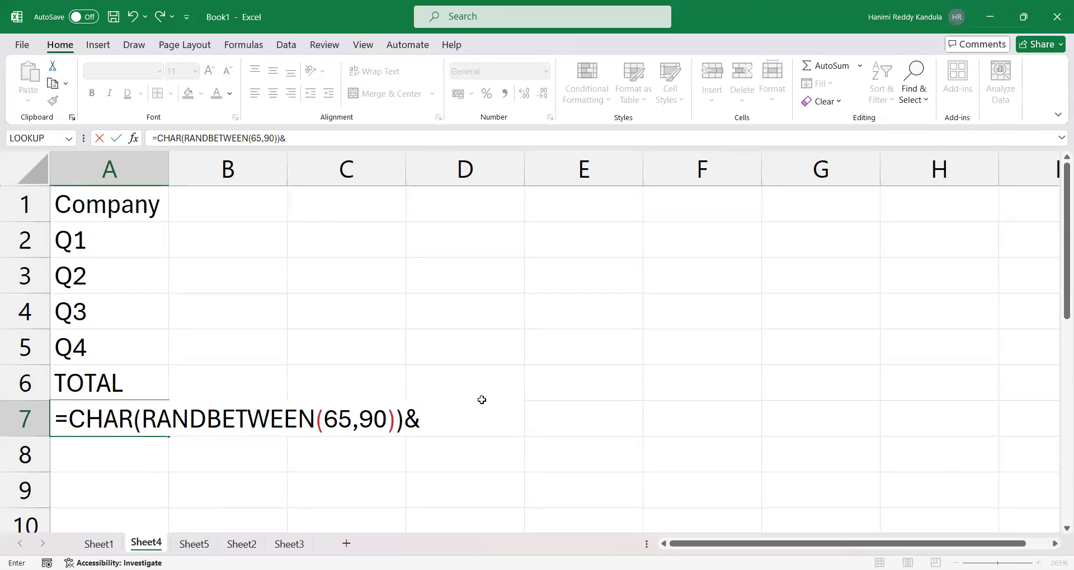
left_click_drag(400, 420, 108, 428)
left_click_drag(421, 417, 74, 411)
key("ctrl+c")
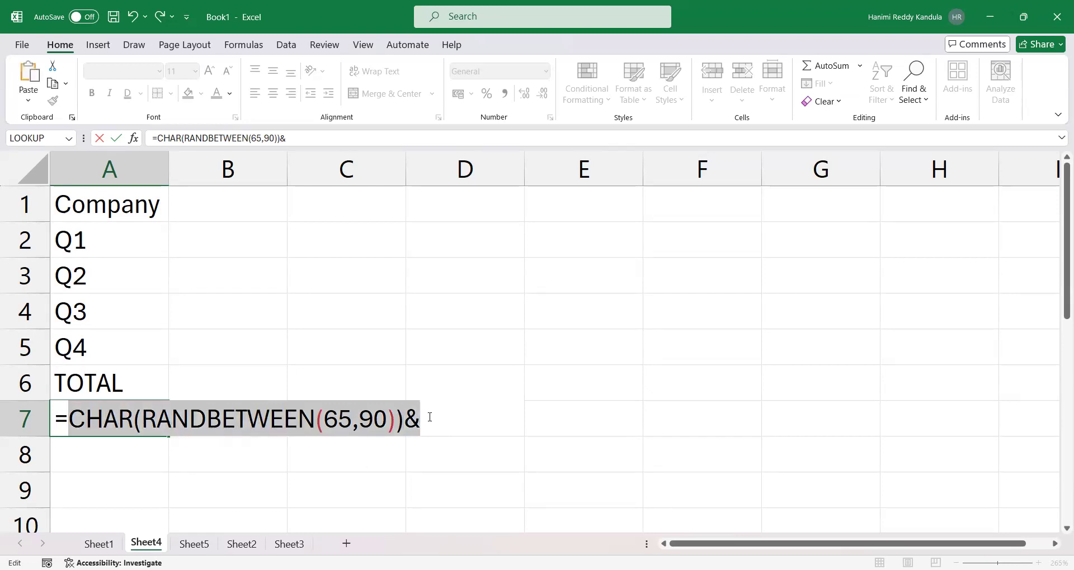
left_click(444, 415)
key("ctrl+v")
key("ctrl+v")
key("ctrl+v")
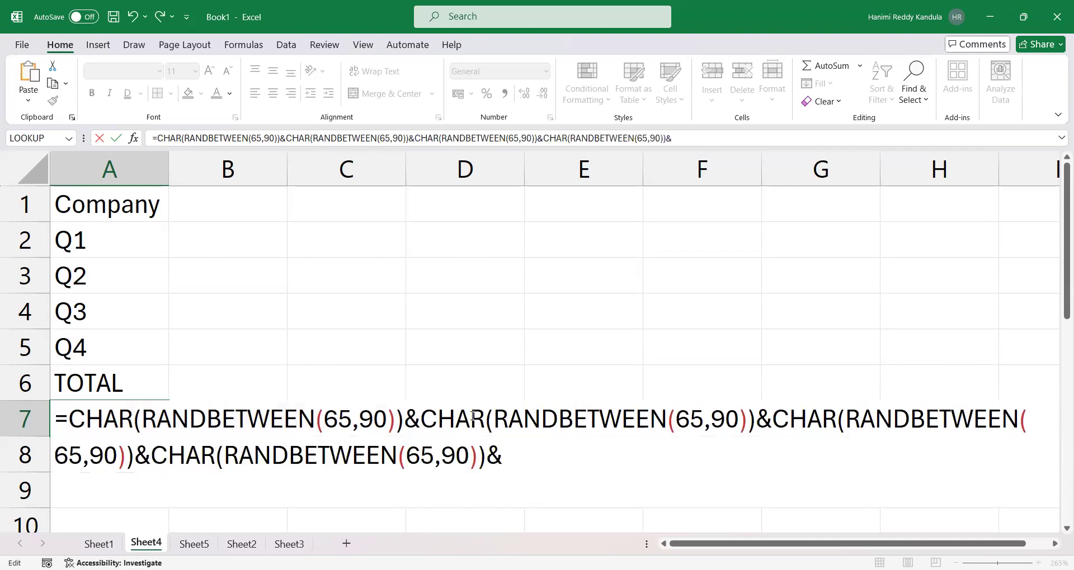
key("BackSpace")
key("Return")
Fill cells A8:A11 together with the formula =RANDBETWEEN(100,500).
key("Up")
key("Down")
key("shift+Down")
key("shift+Down")
key("shift+Down")
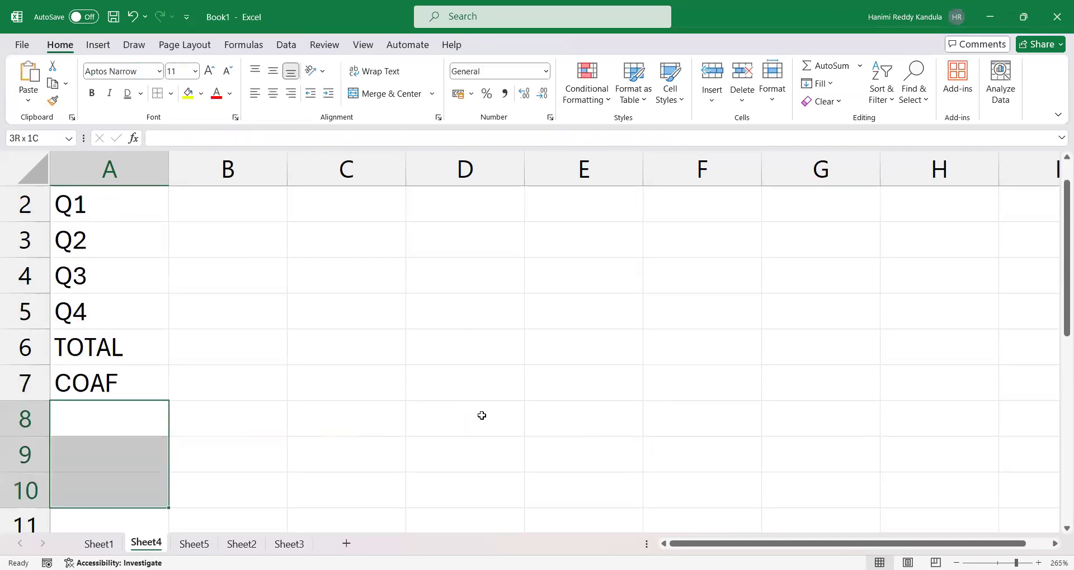
type("=")
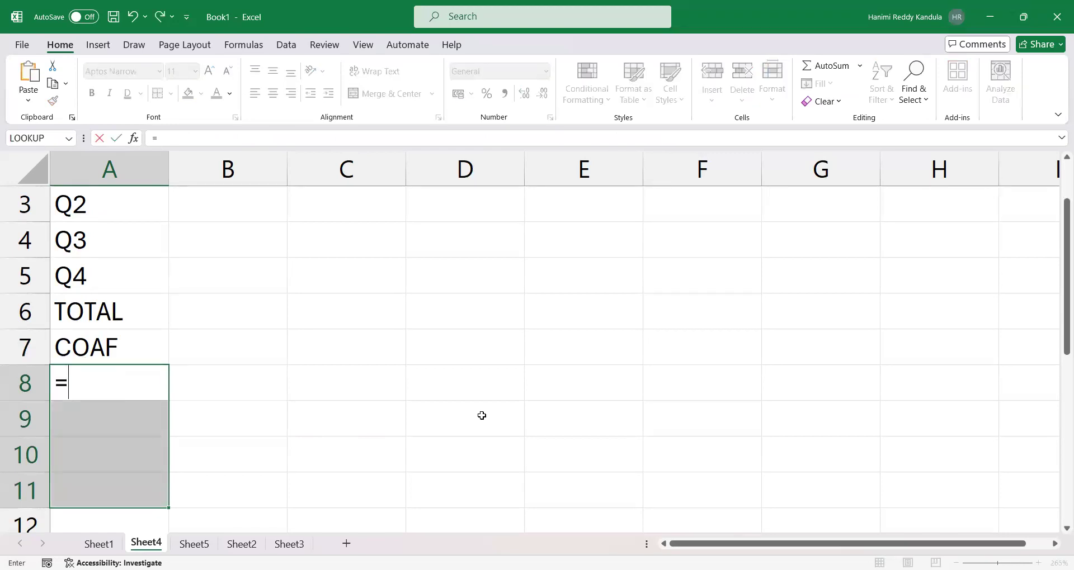
type("RANDBETWEEN(100,500)")
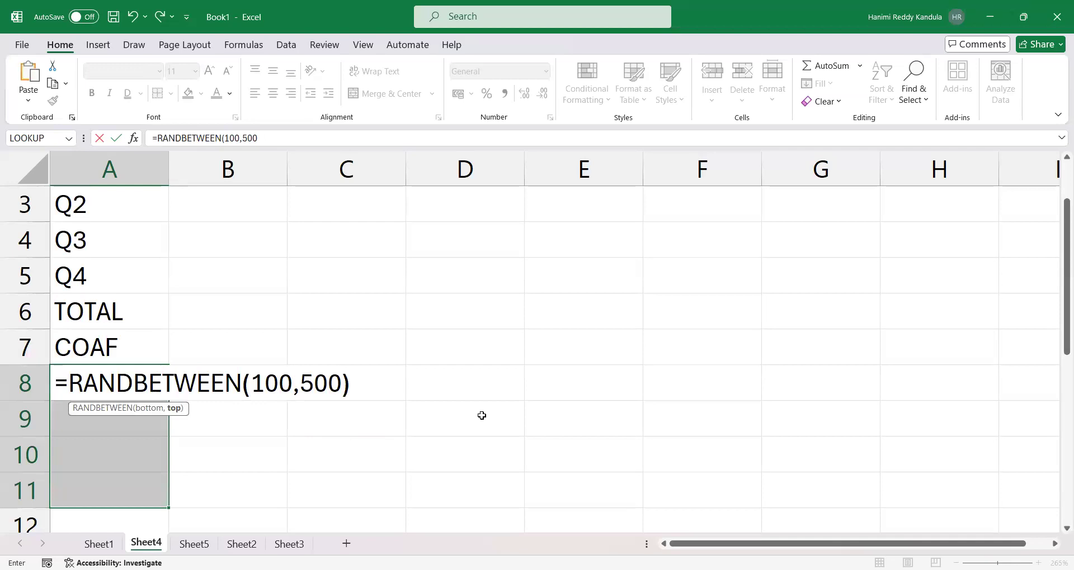
key("ctrl+Return")
Add an AutoSum total of A8:A11 in cell A12.
key("Down")
key("Down")
key("Down")
key("Down")
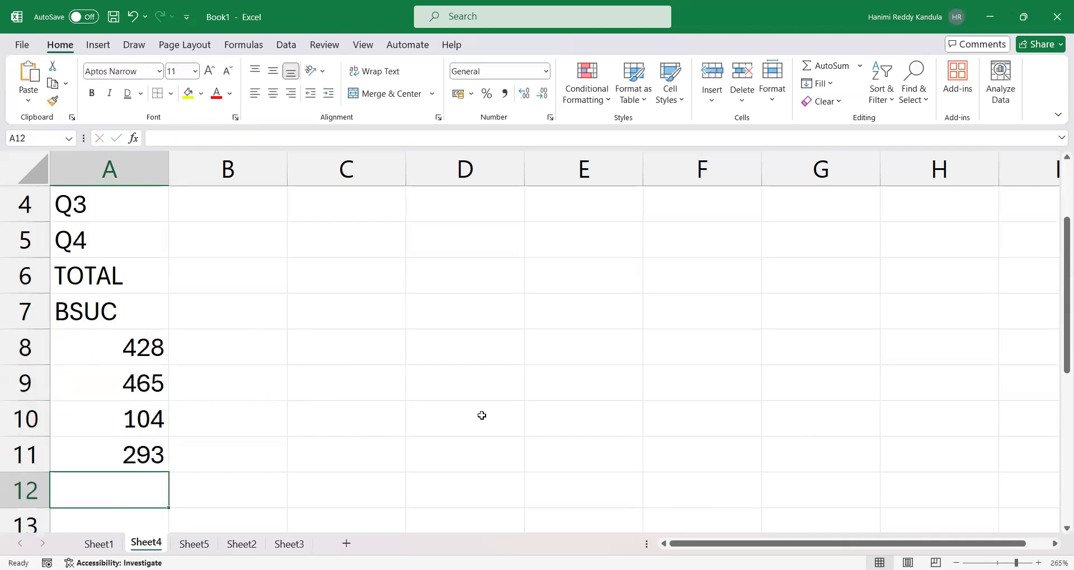
key("alt+equal")
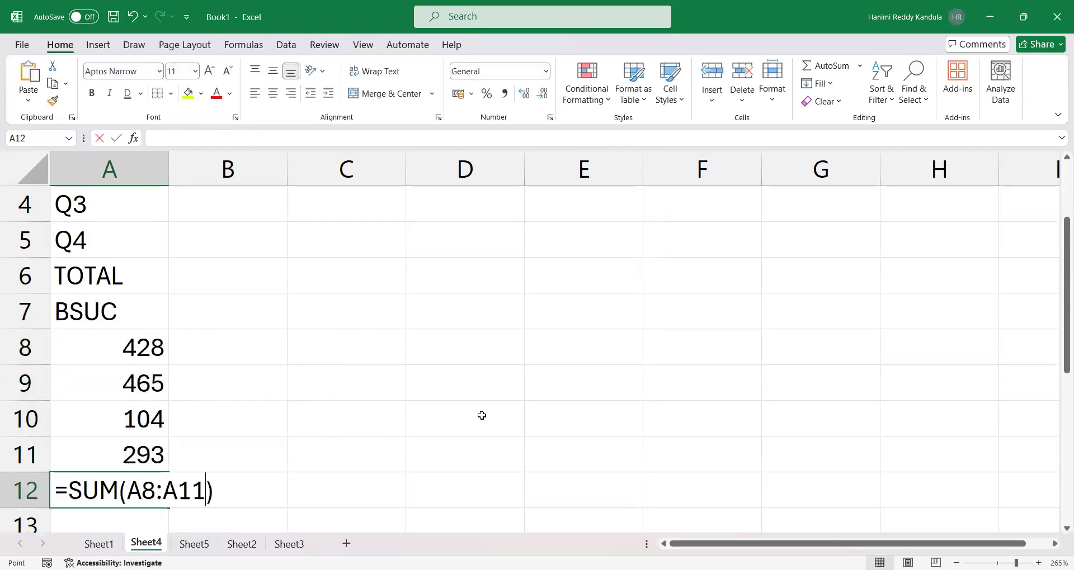
key("Return")
Copy the company block A7:A12, with its name, quarterly figures and total, to the cells starting at A13.
left_click_drag(104, 276, 105, 442)
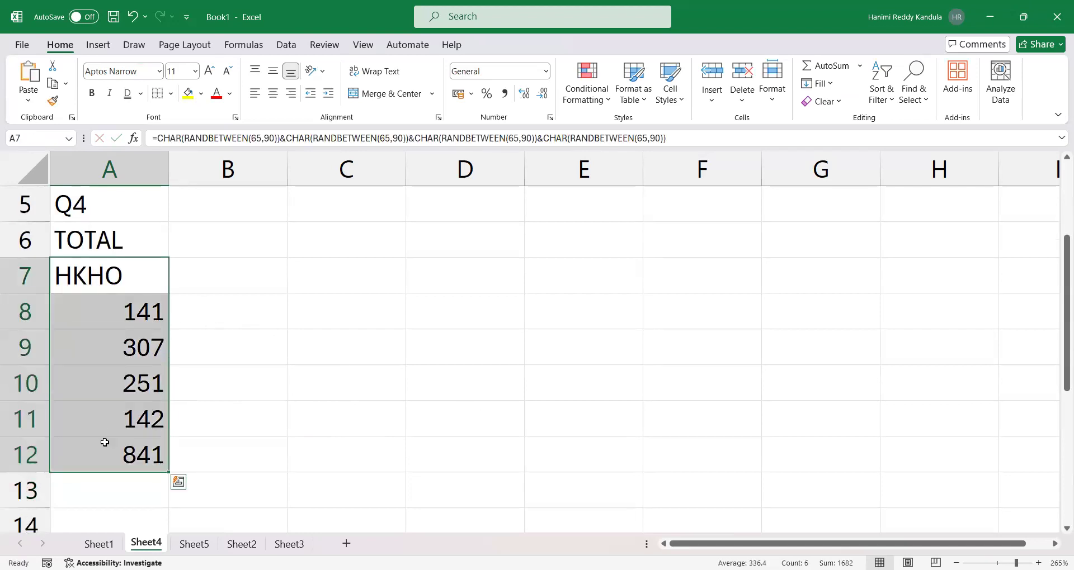
key("ctrl+c")
left_click(104, 442)
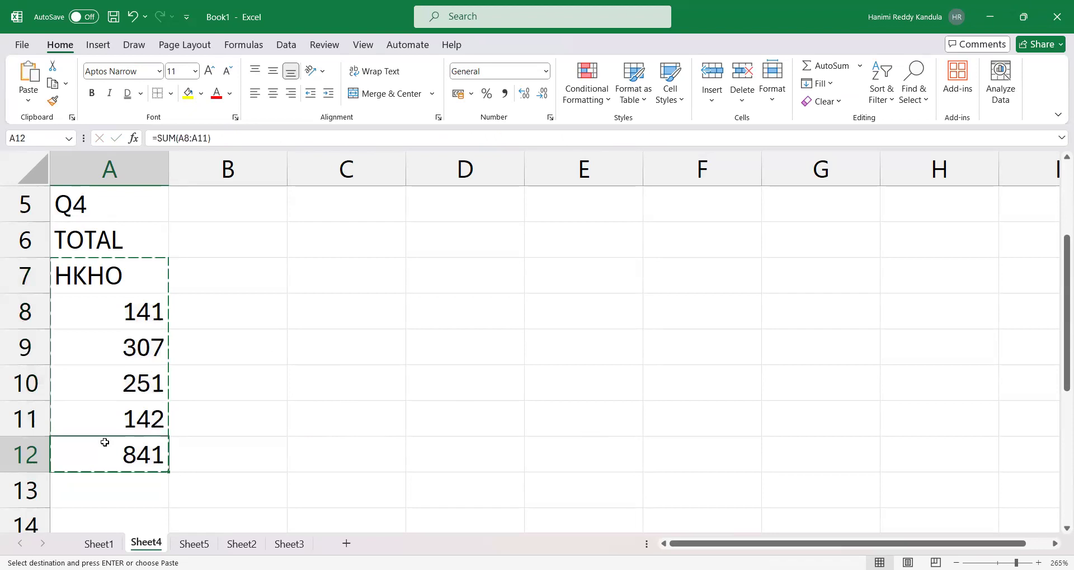
key("Down")
key("ctrl+v")
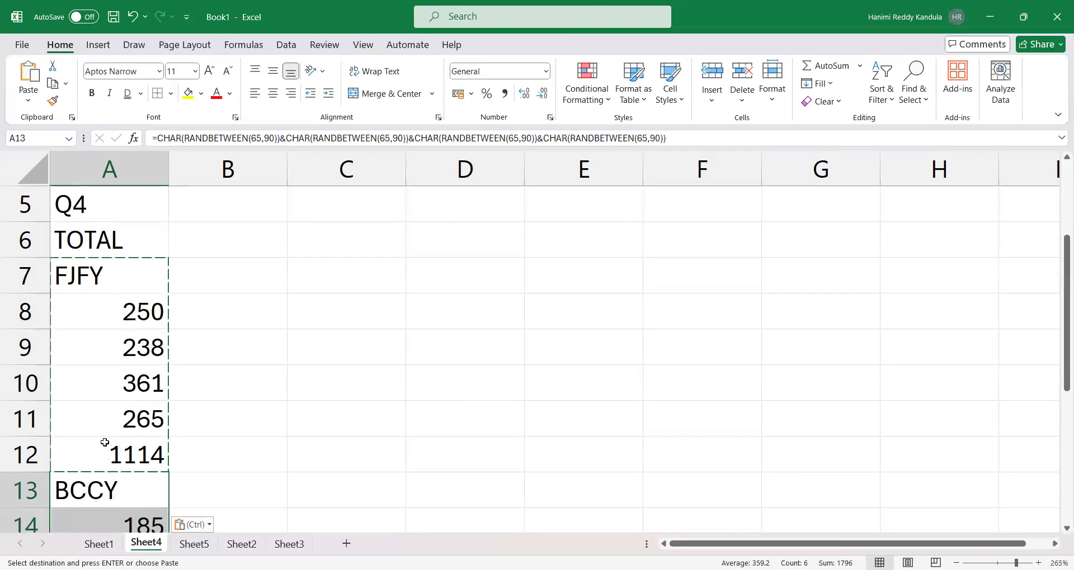
scroll(118, 411, "down", 4)
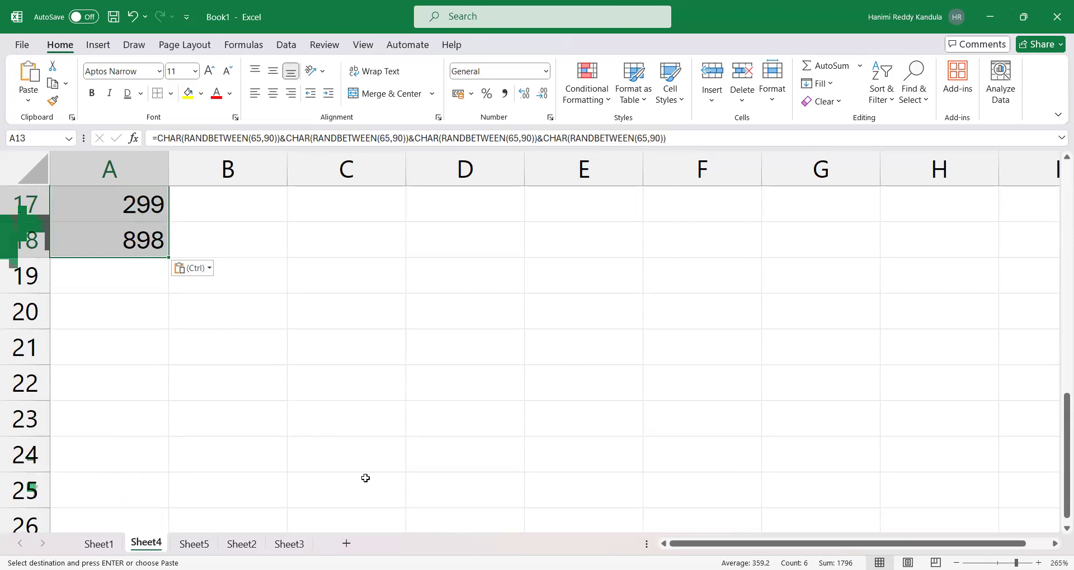
Copy both company blocks in A7:A18 to the empty cells starting at A19.
key("ctrl+Home")
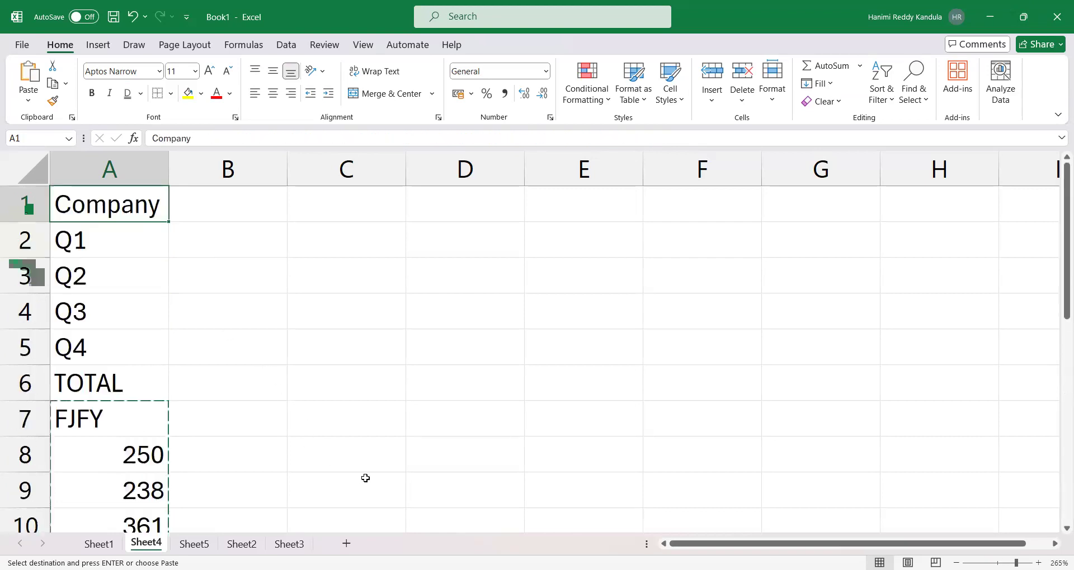
key("Down")
key("Down")
key("Down")
key("Down")
key("Down")
key("Down")
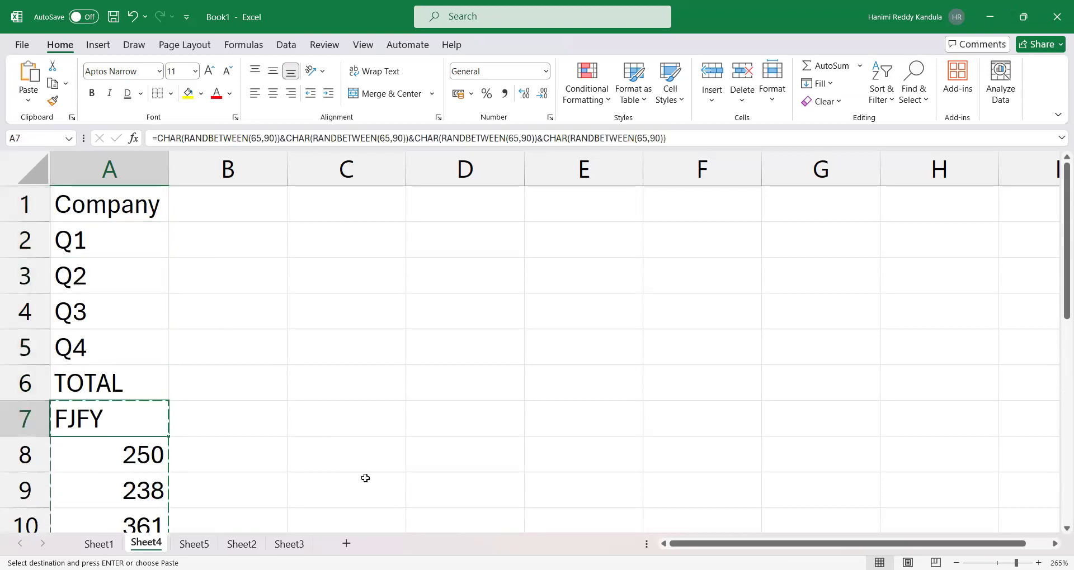
key("ctrl+shift+Down")
key("ctrl+c")
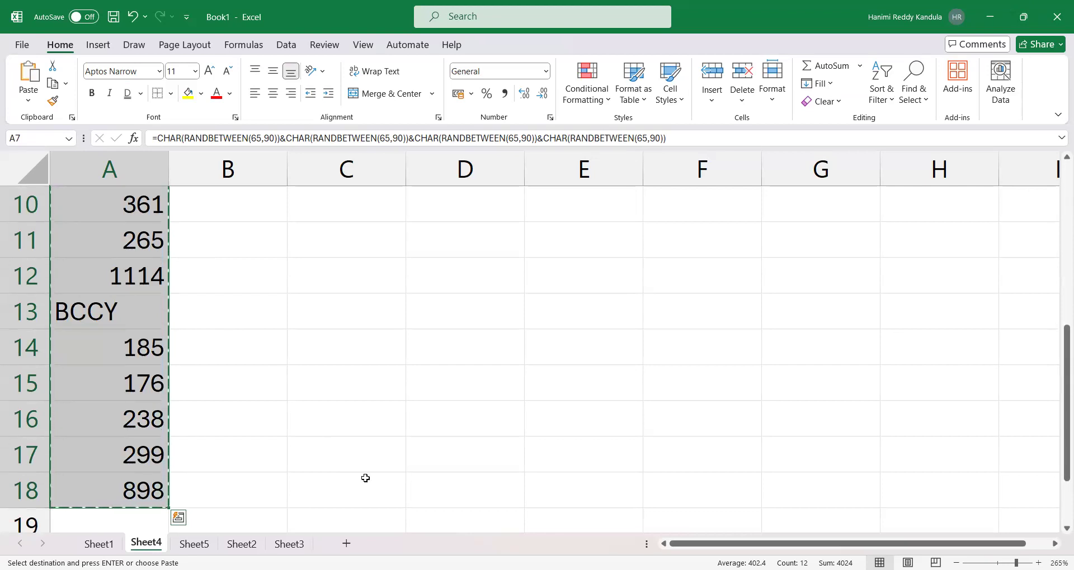
key("ctrl+alt+v")
scroll(111, 368, "down", 2)
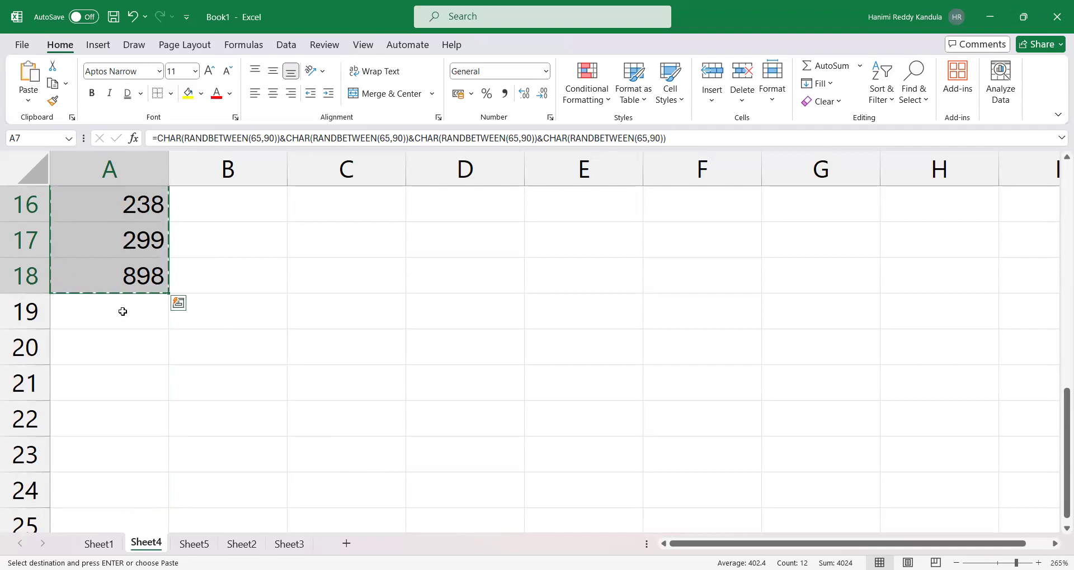
left_click(123, 312)
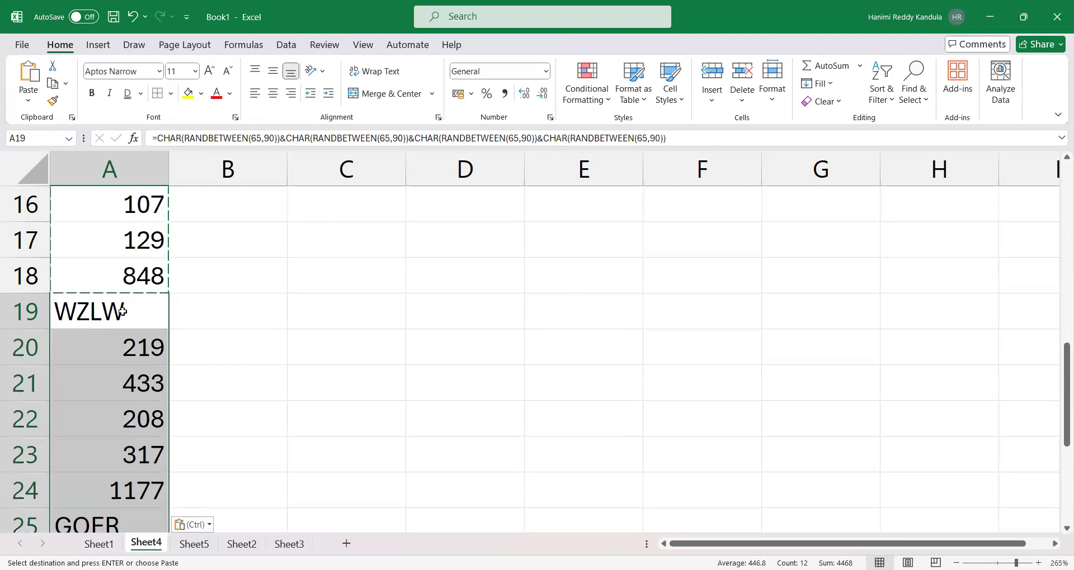
Duplicate the company blocks in A7:A30 directly below, starting at A31.
key("ctrl+Home")
key("Down")
key("Down")
key("Down")
key("Down")
key("Down")
key("Down")
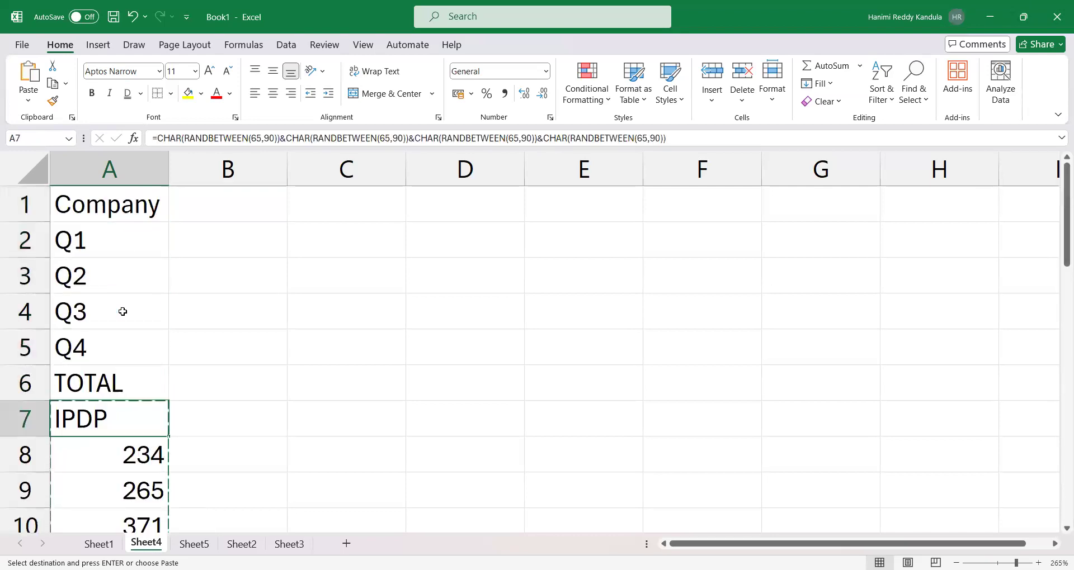
key("ctrl+shift+Down")
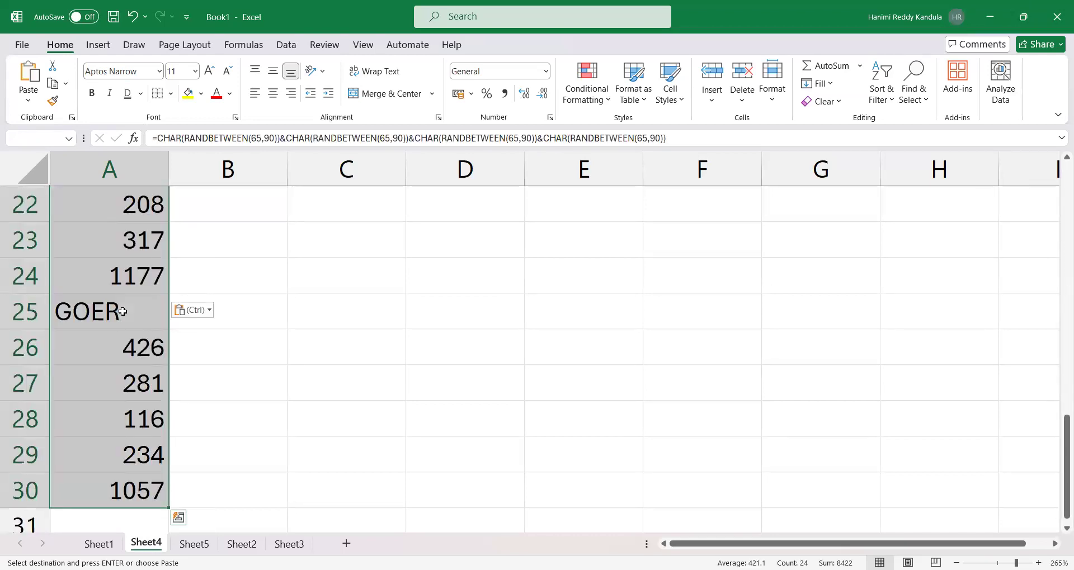
key("ctrl+c")
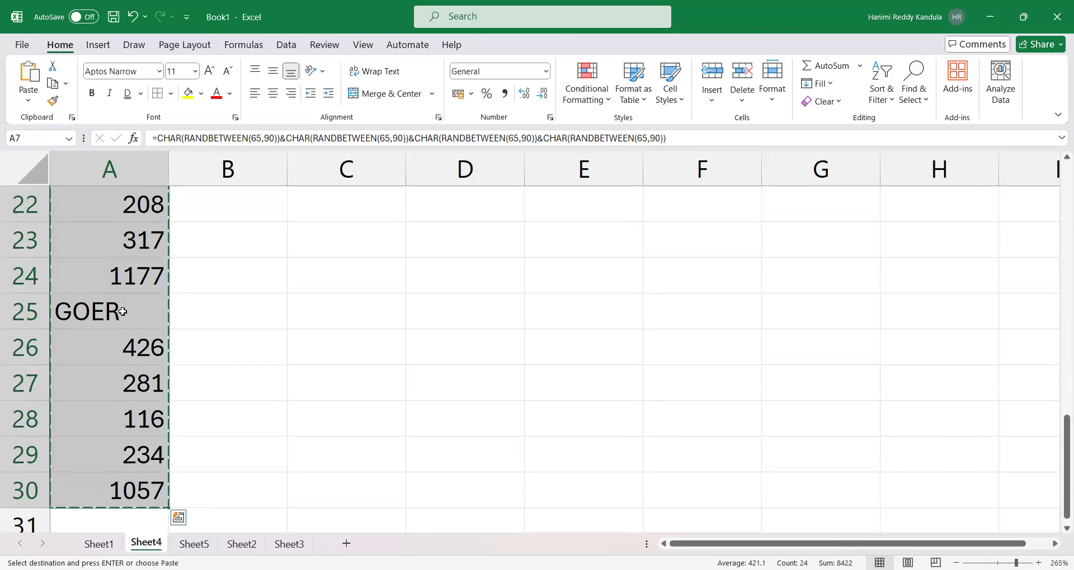
key("ctrl+Down")
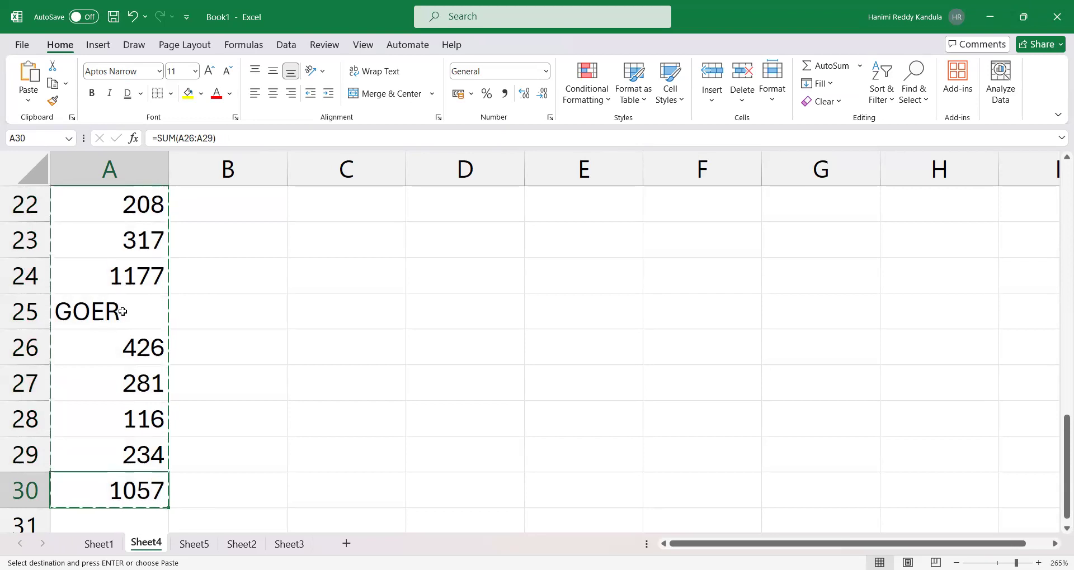
key("Down")
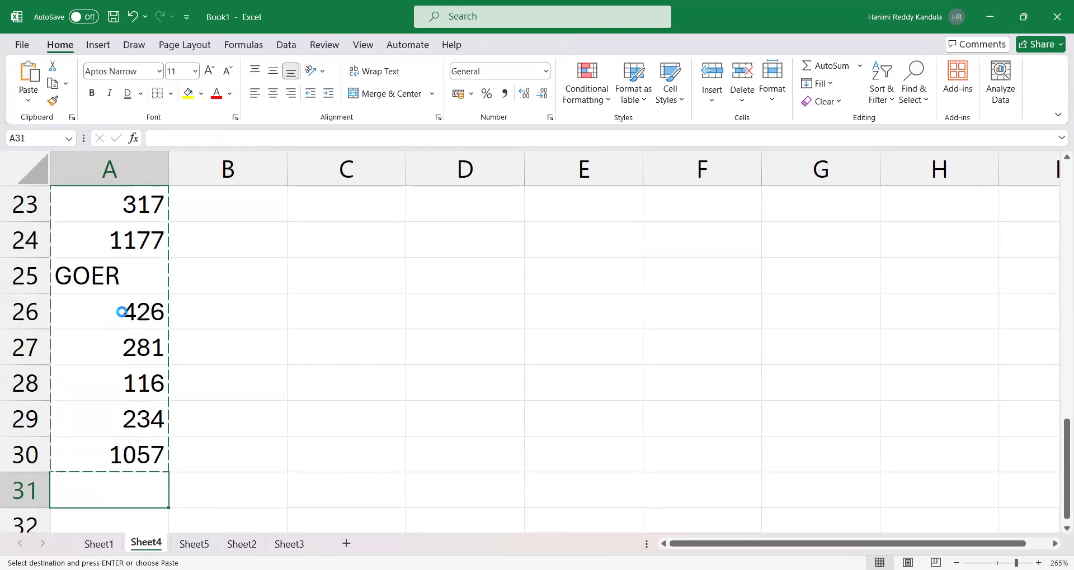
key("ctrl+v")
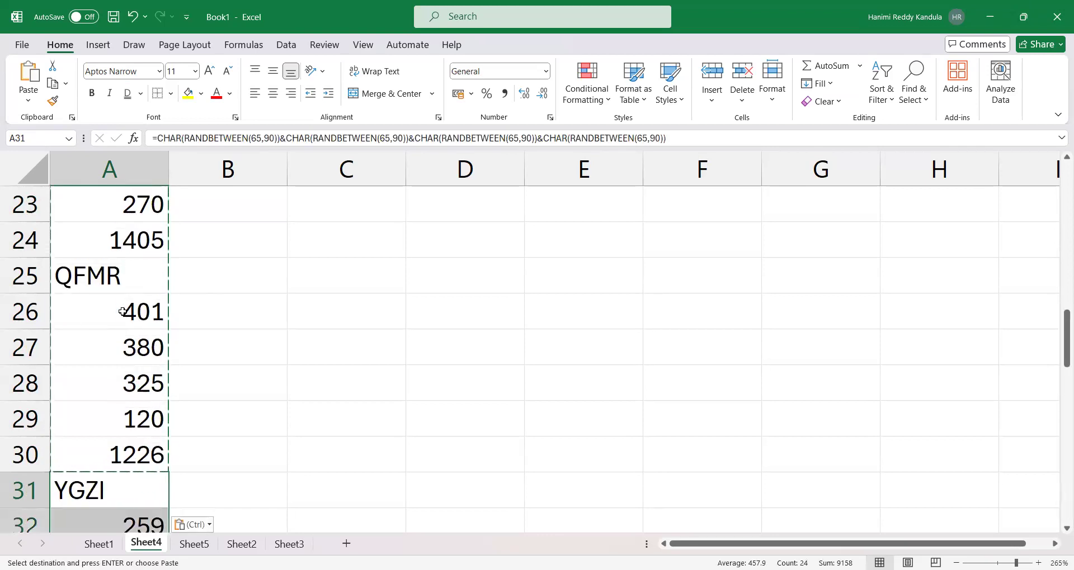
key("Delete")
key("ctrl+z")
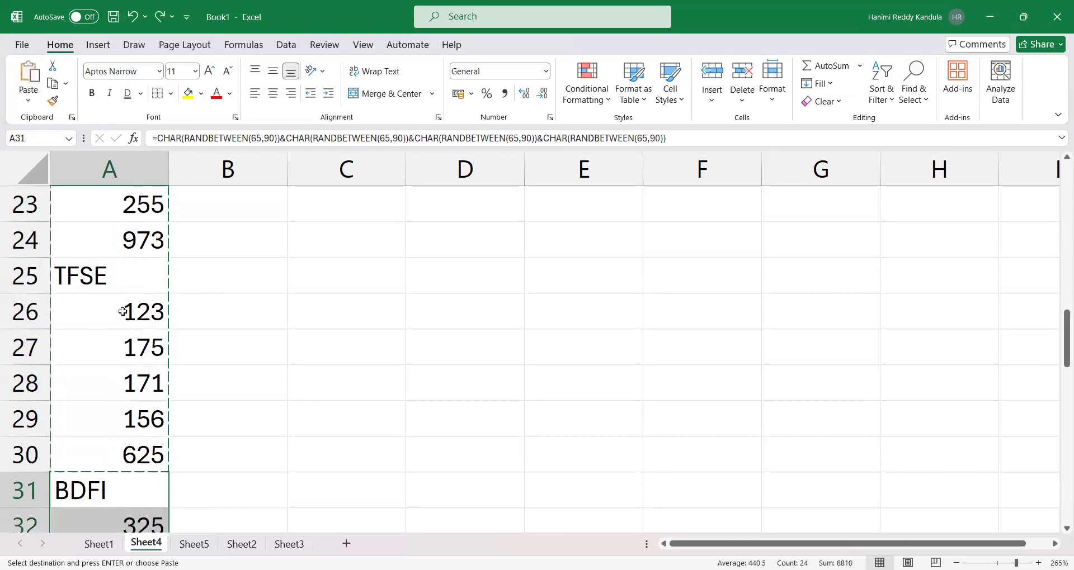
Duplicate the company blocks in A7:A54 directly below, starting at A55.
key("ctrl+Home")
key("Down")
key("Down")
key("Down")
key("Down")
key("Down")
key("Down")
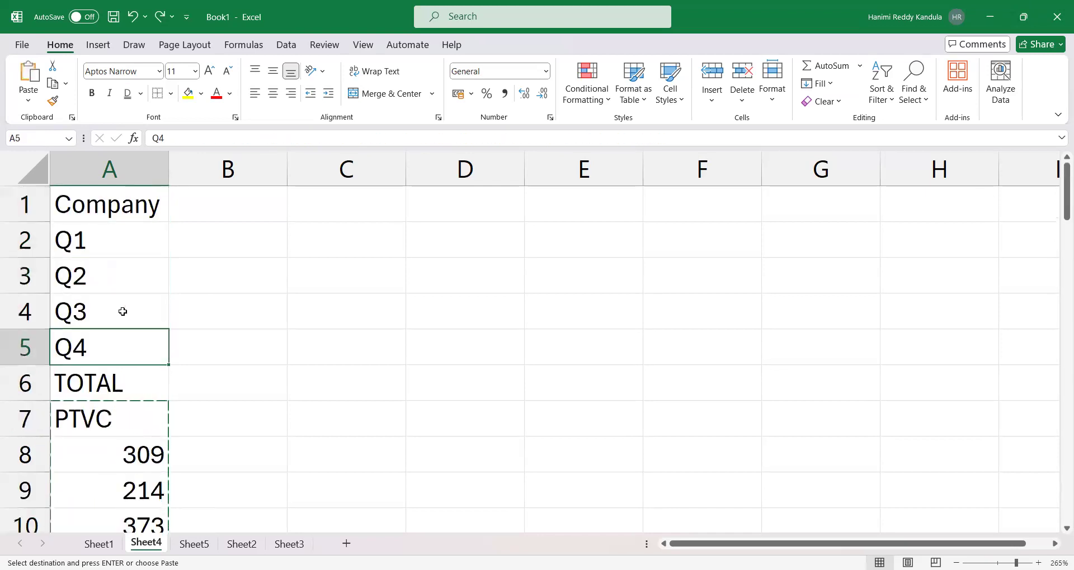
key("ctrl+shift+Down")
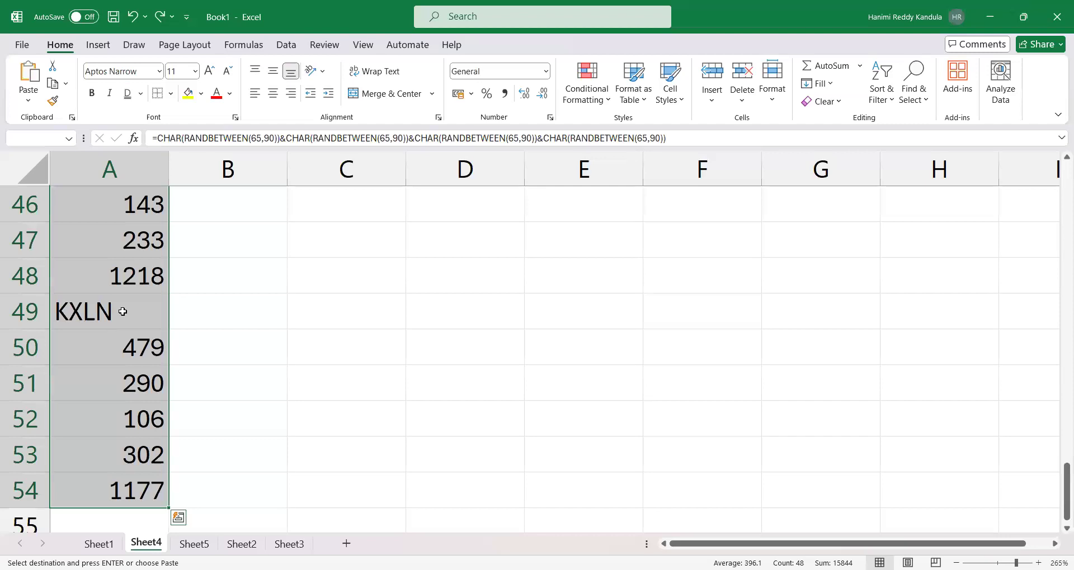
key("ctrl+c")
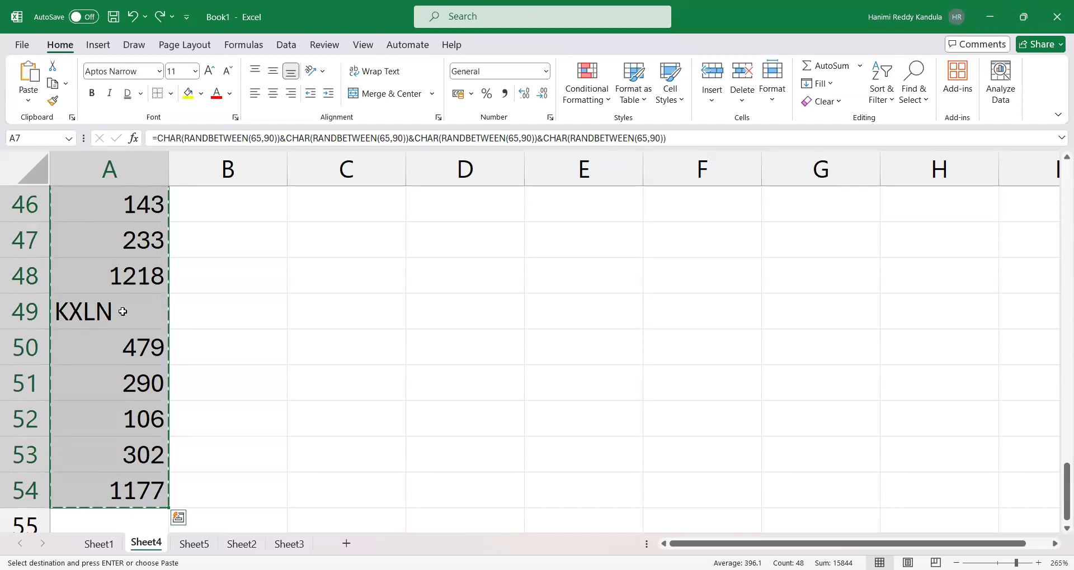
key("ctrl+q")
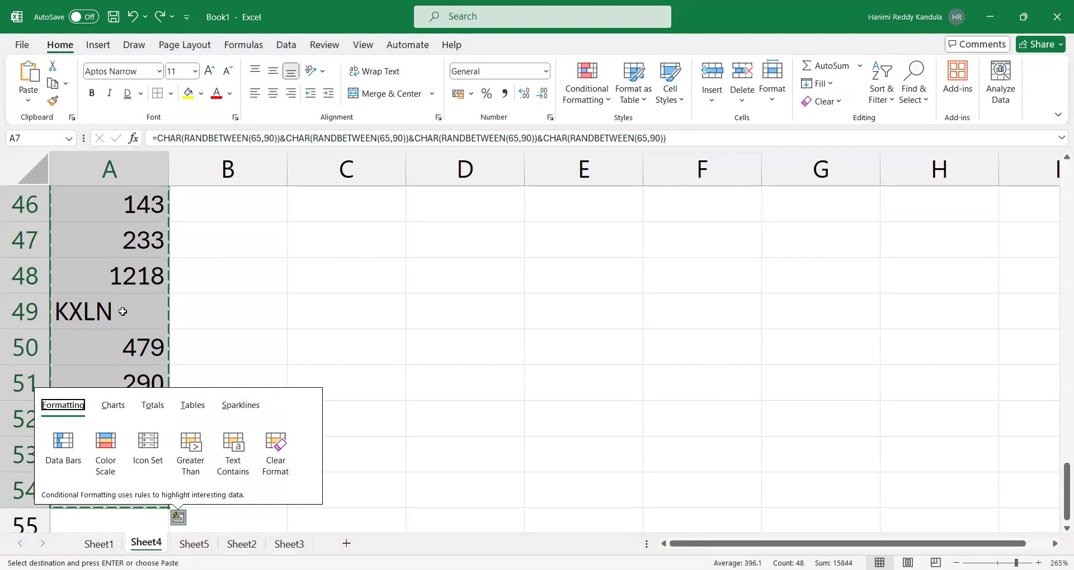
key("ctrl+Down")
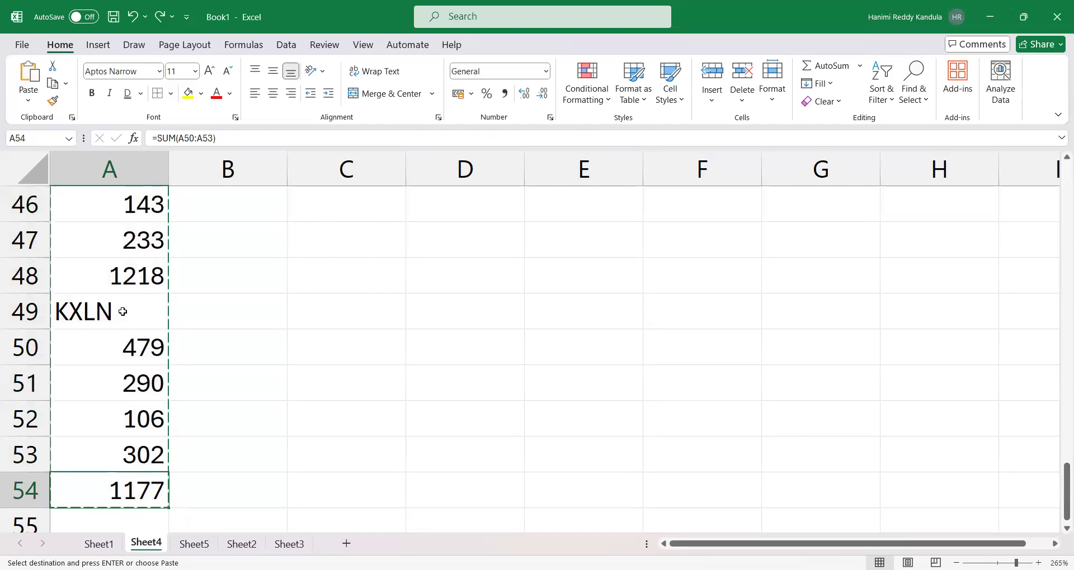
key("Down")
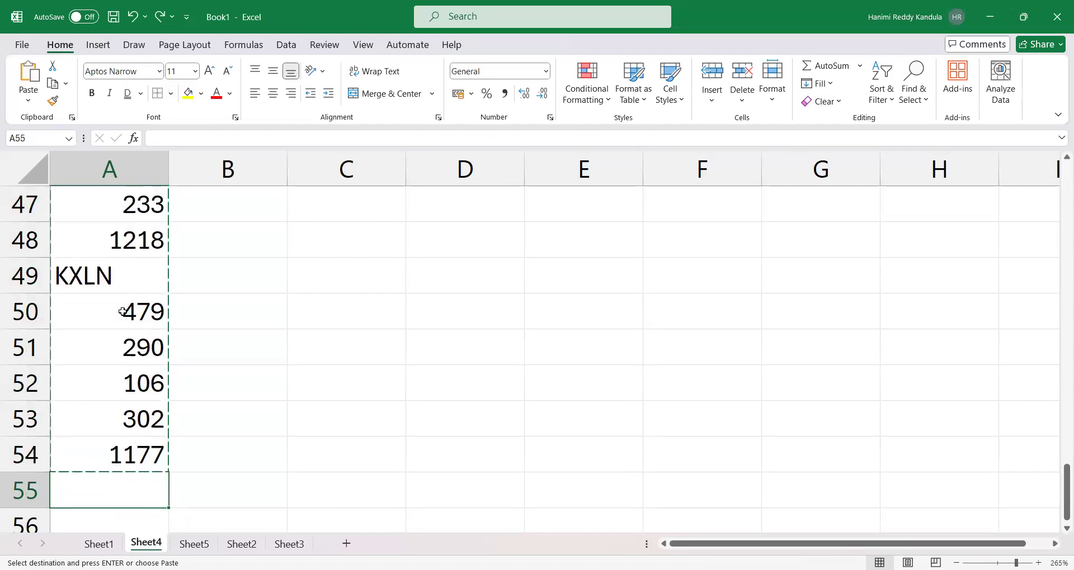
key("ctrl+v")
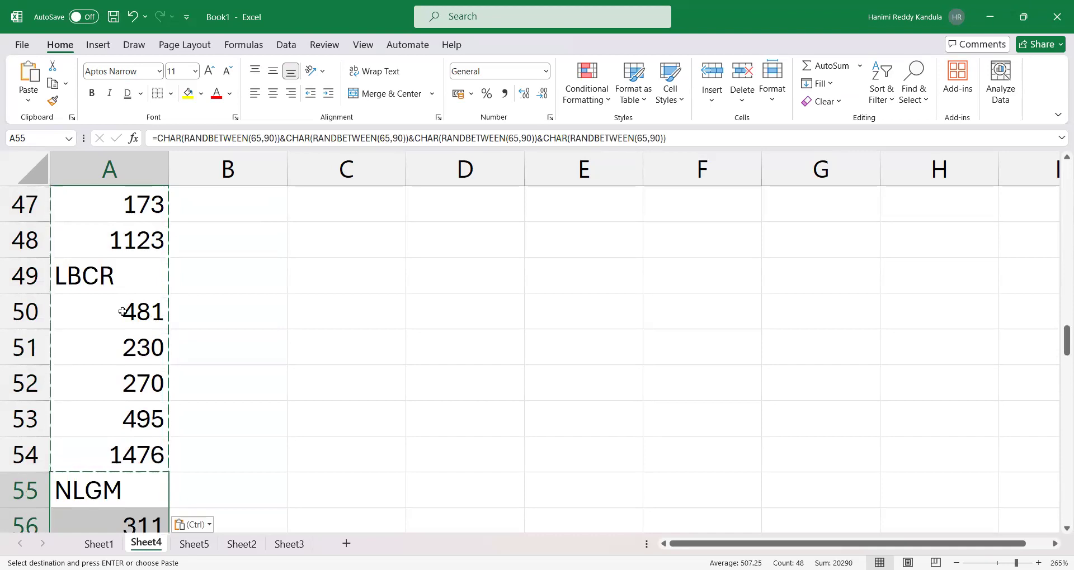
Replace all the random formulas in column A with their static values.
key("ctrl+a")
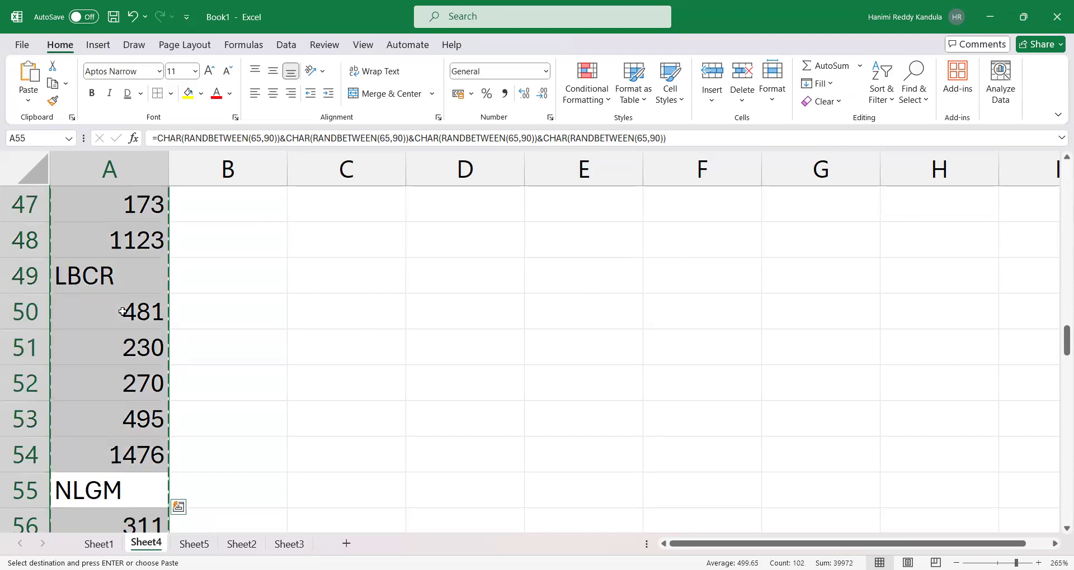
key("ctrl+shift+v")
key("Escape")
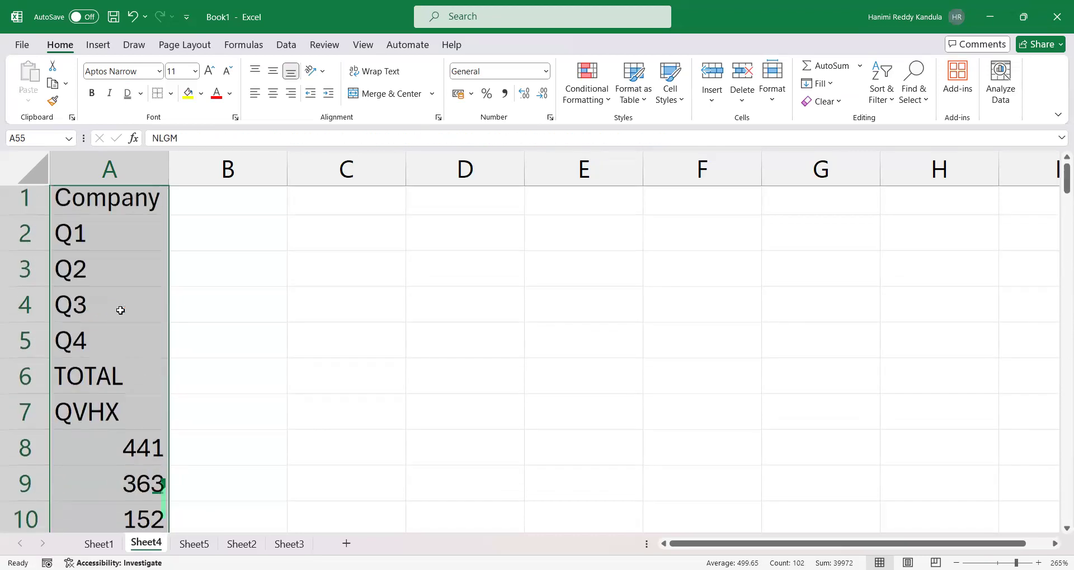
left_click(112, 164)
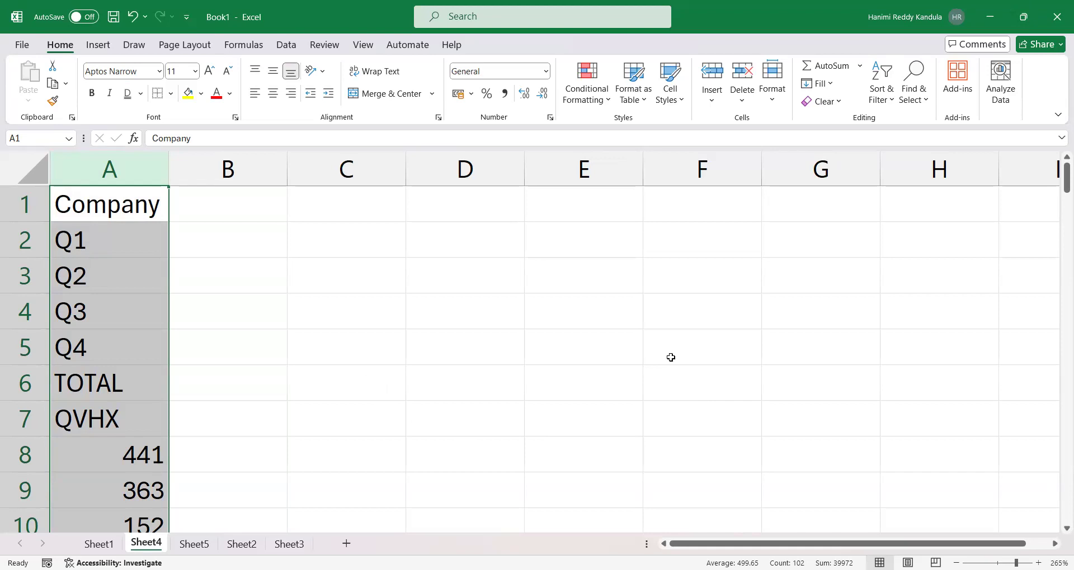
Copy the labels in A1:A6 and paste them transposed as a header row starting at D1.
left_click_drag(141, 218, 119, 386)
key("ctrl+c")
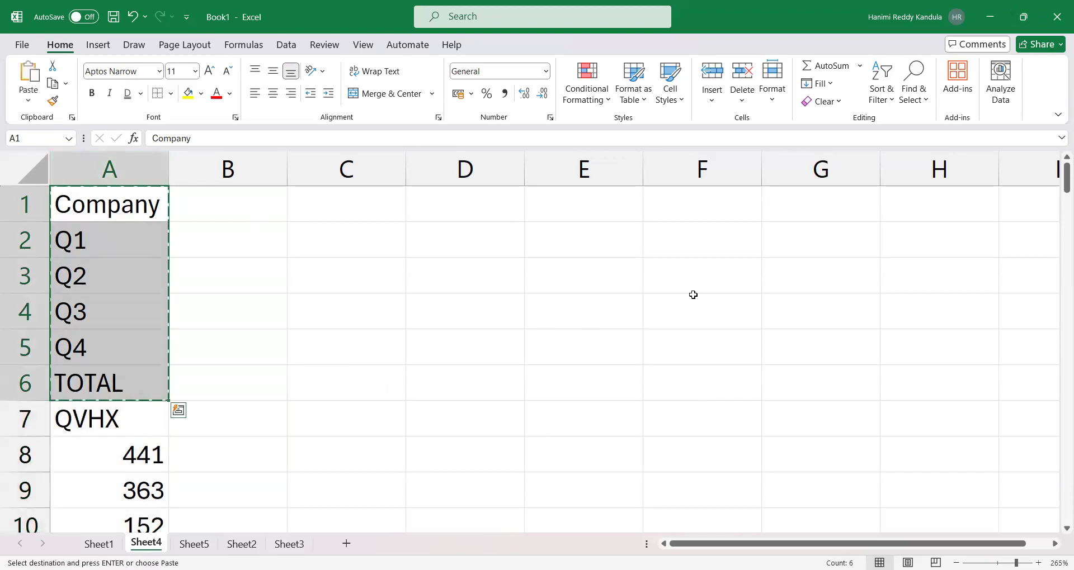
left_click(473, 207)
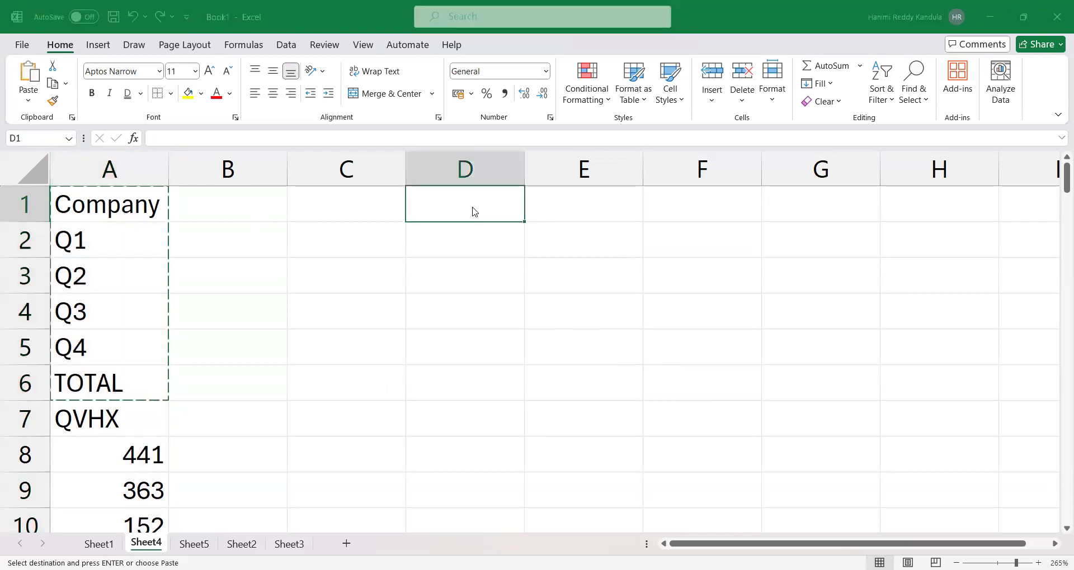
key("ctrl+alt+v")
left_click(671, 351)
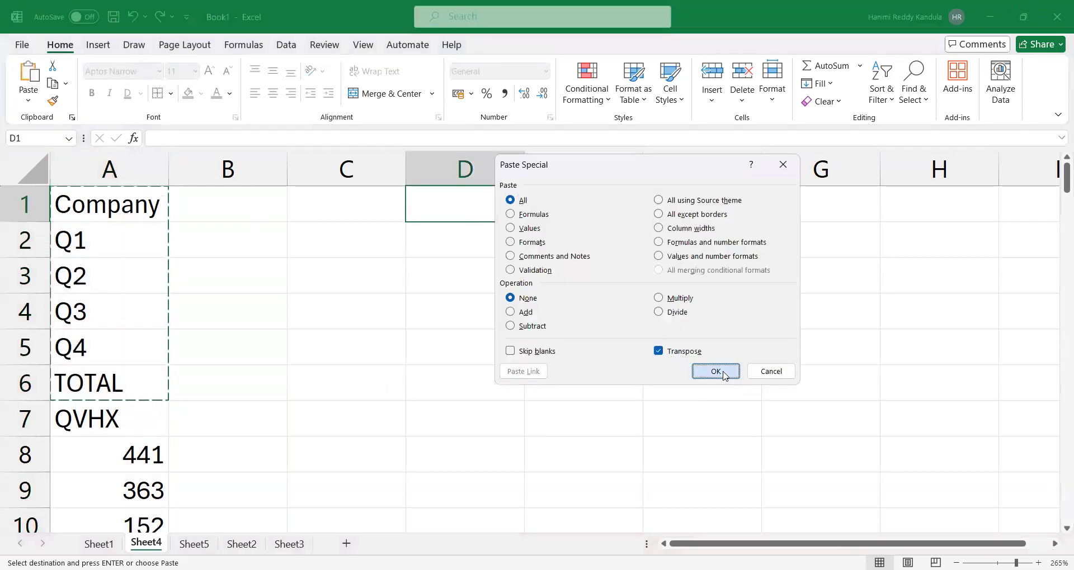
left_click(716, 372)
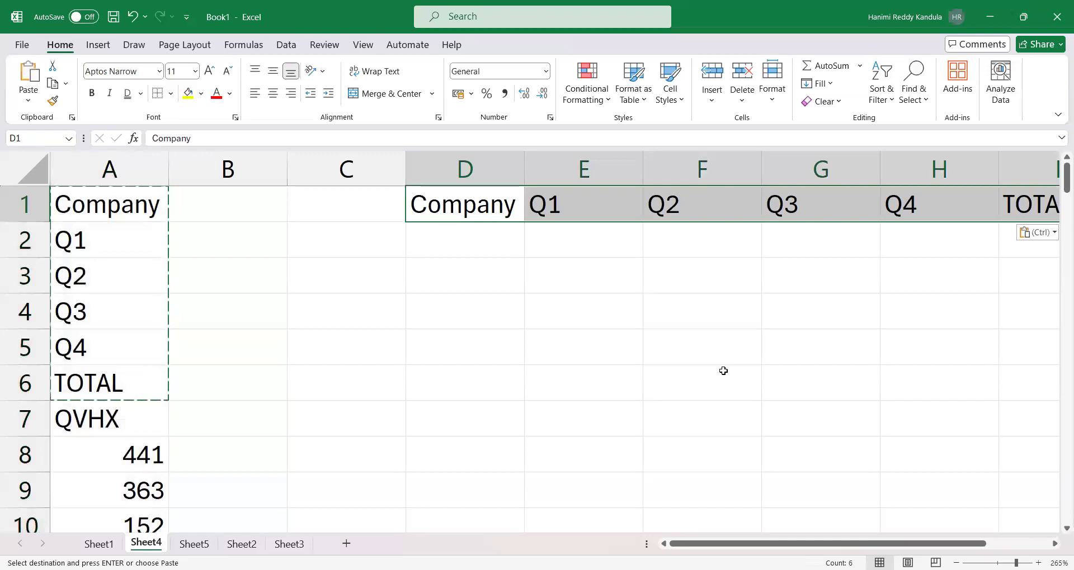
Copy the first company block in A7:A12.
left_click(487, 238)
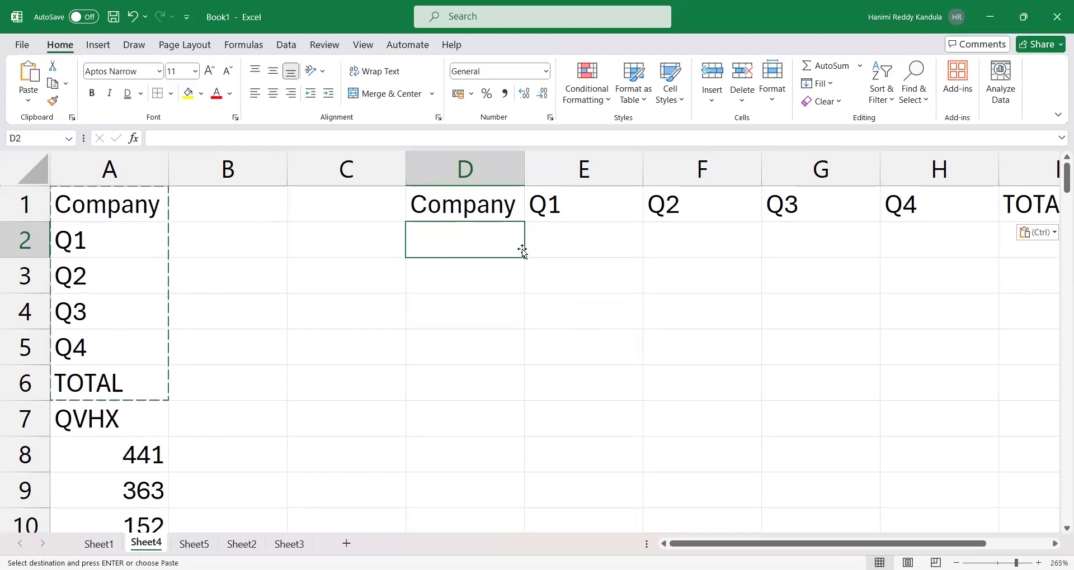
key("Left")
key("Left")
key("Left")
key("Down")
key("Down")
key("Down")
key("Down")
key("Down")
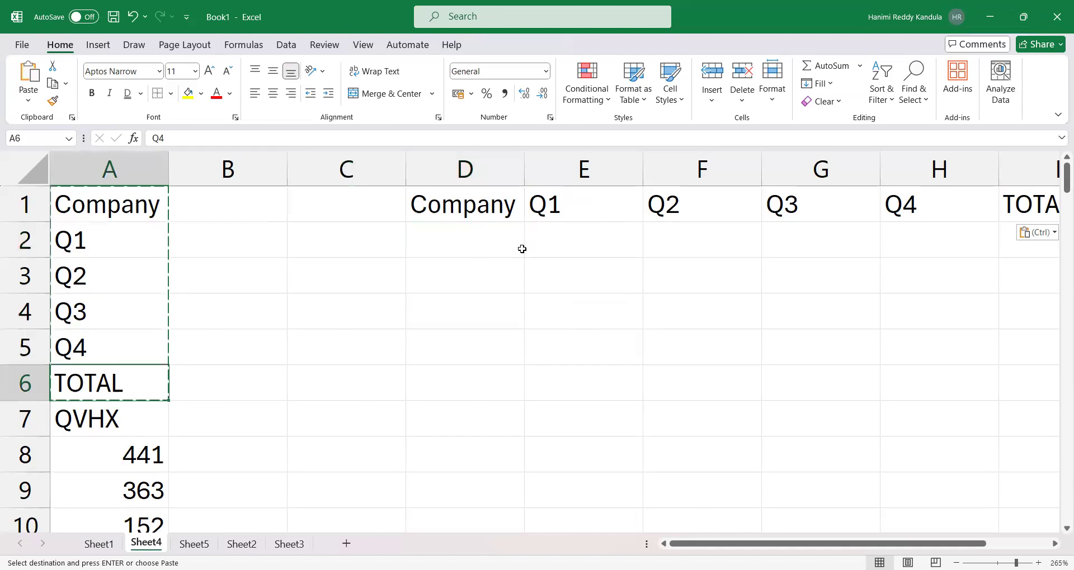
key("ctrl+shift+Down")
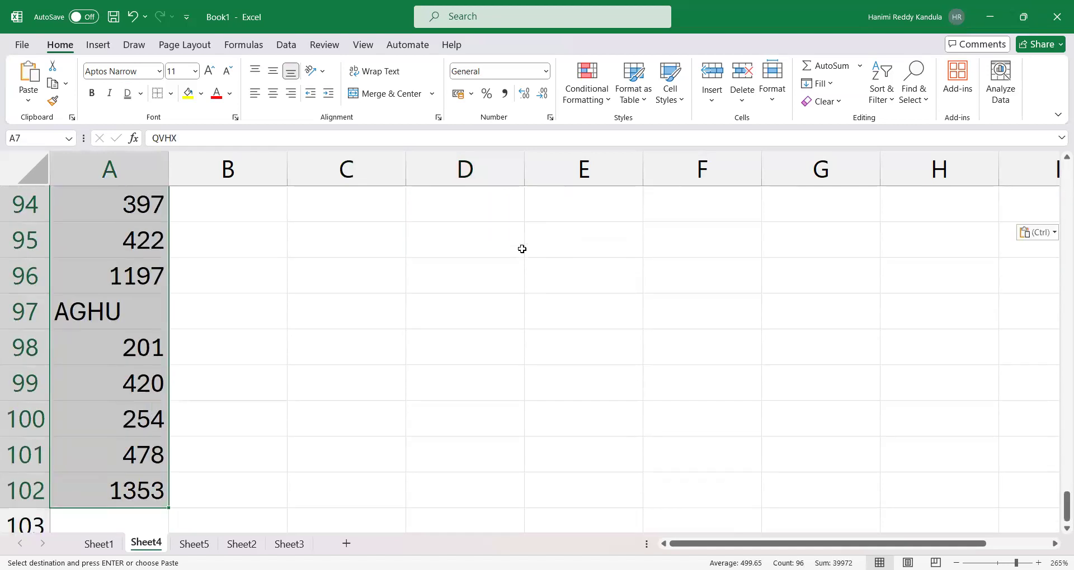
key("ctrl+shift+Up")
key("shift+Down")
key("shift+Down")
key("shift+Down")
key("shift+Down")
key("shift+Down")
key("shift+Down")
key("shift+Down")
key("shift+Down")
key("shift+Down")
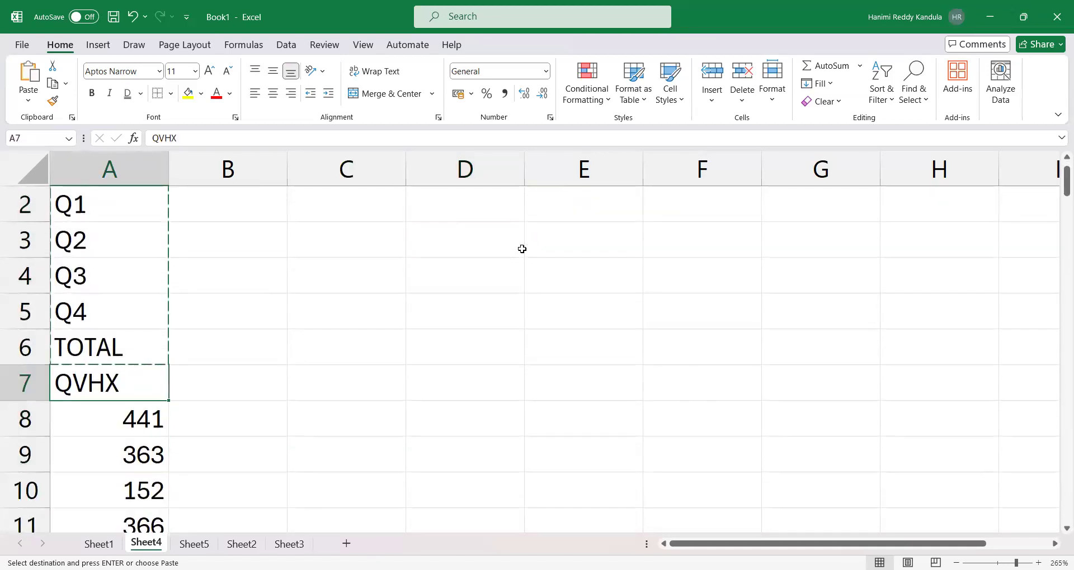
key("shift+Down")
key("shift+Down")
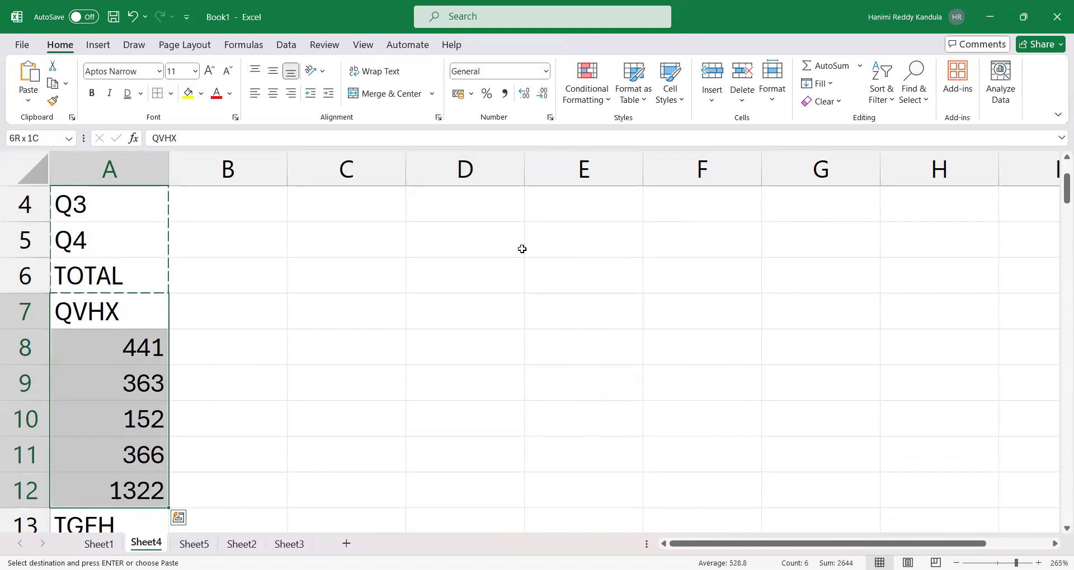
key("ctrl+c")
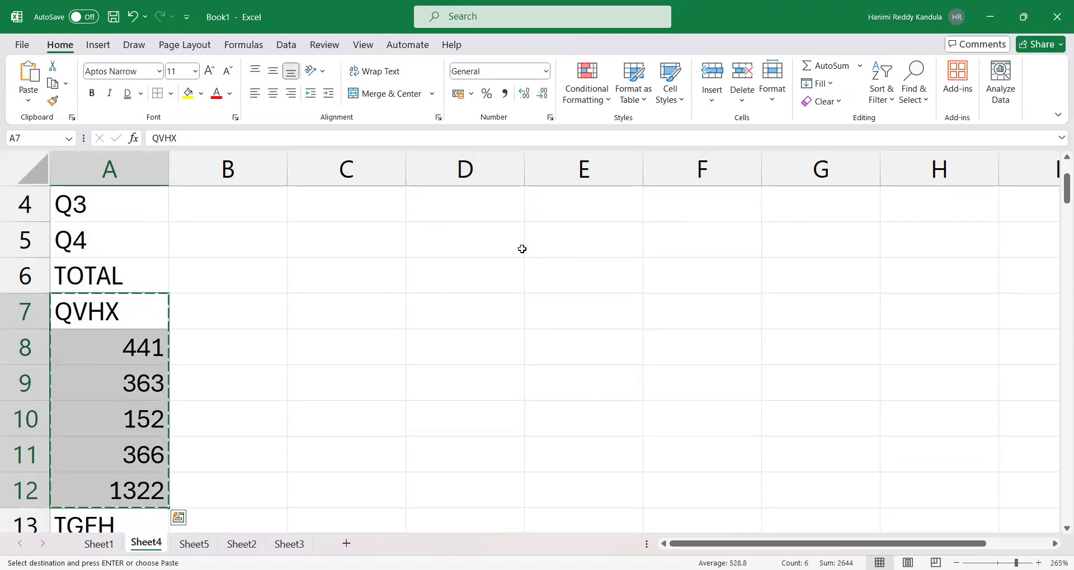
Paste the copied company block transposed as a row starting at D2, under the header row.
scroll(501, 230, "up", 1)
left_click(502, 230)
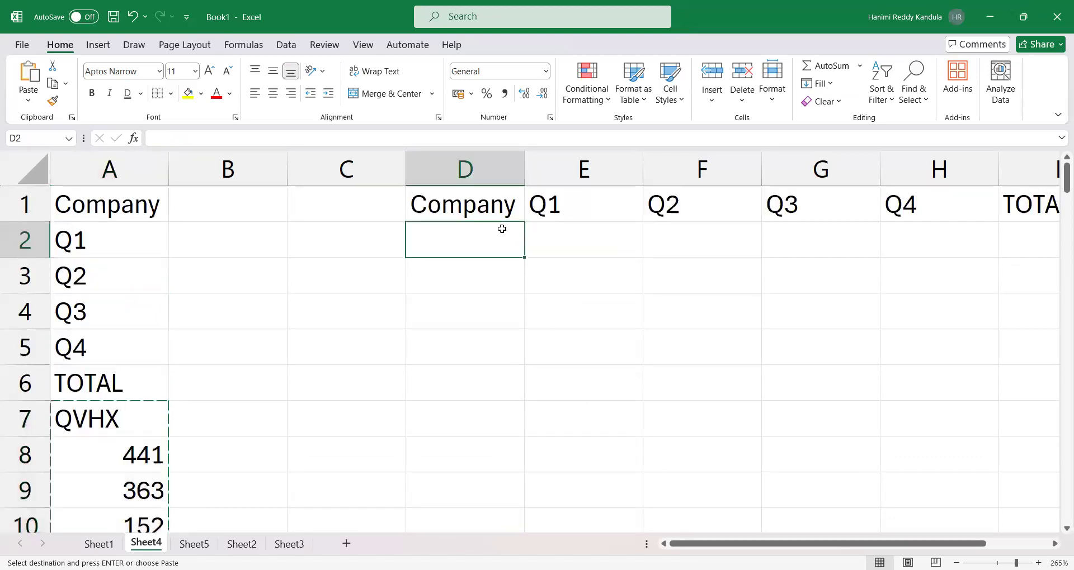
key("ctrl+alt+v")
left_click(681, 353)
left_click(716, 371)
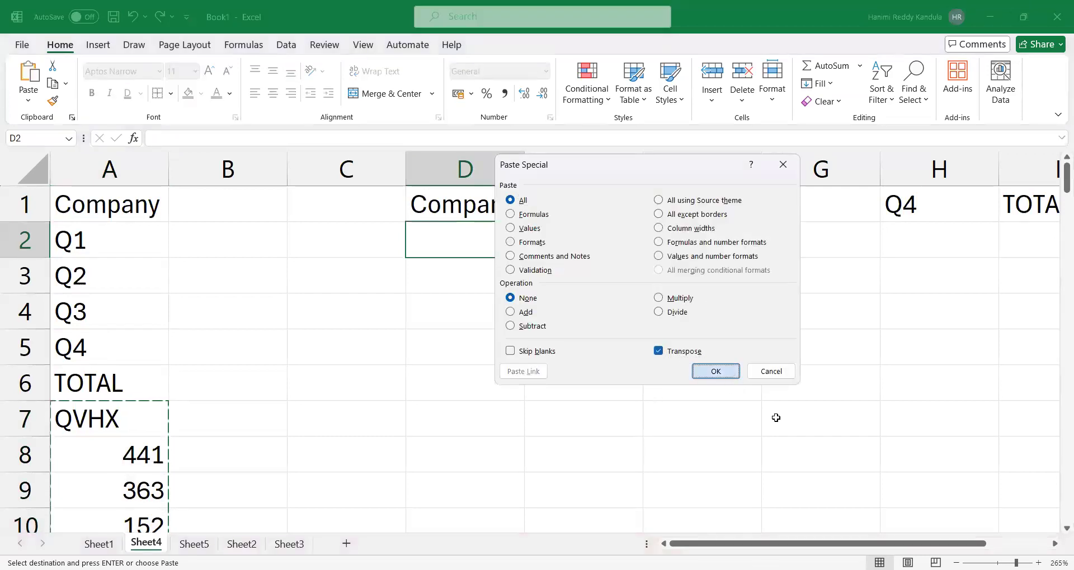
left_click_drag(909, 542, 968, 542)
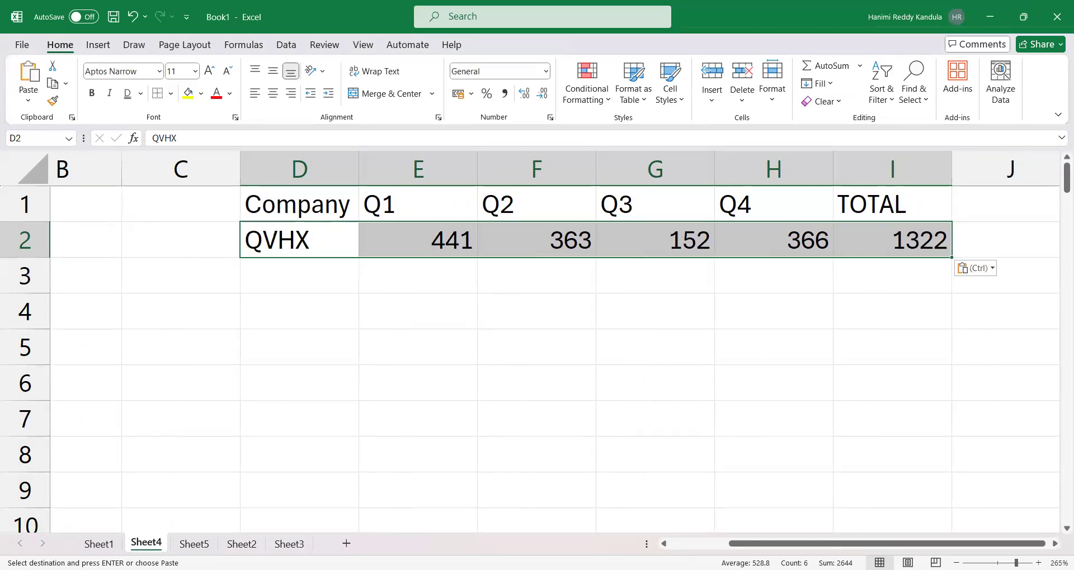
left_click_drag(959, 542, 837, 534)
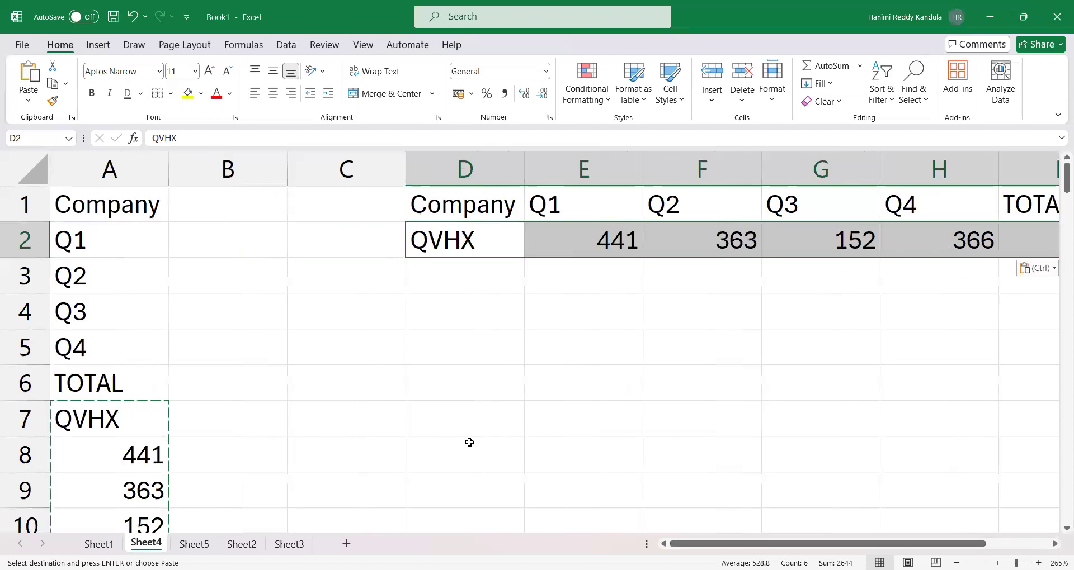
Copy the second company block in A13:A18 and paste it transposed as a row starting at D3.
scroll(391, 447, "down", 3)
left_click_drag(102, 311, 121, 482)
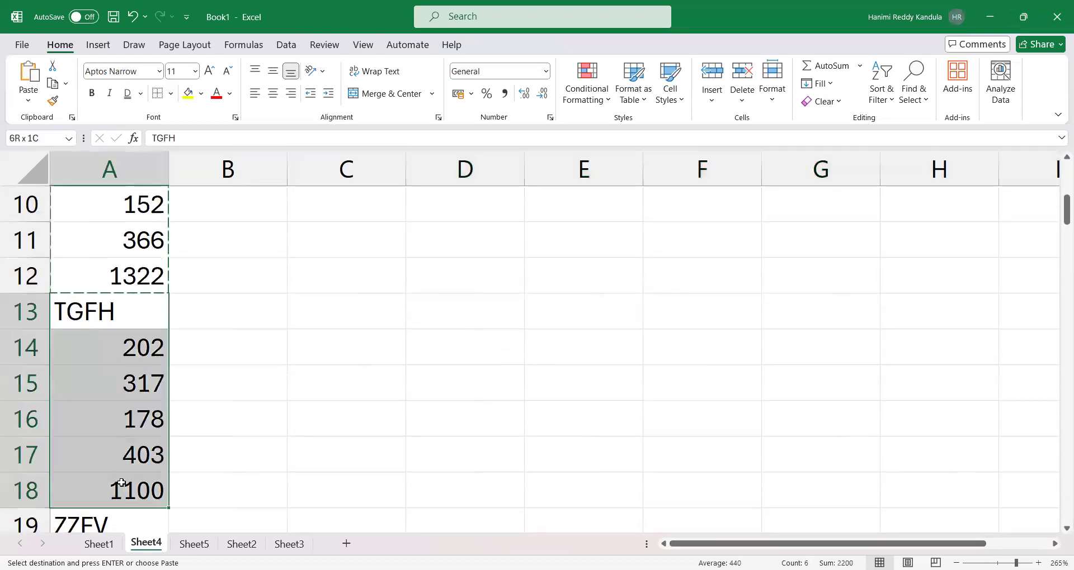
scroll(379, 510, "up", 3)
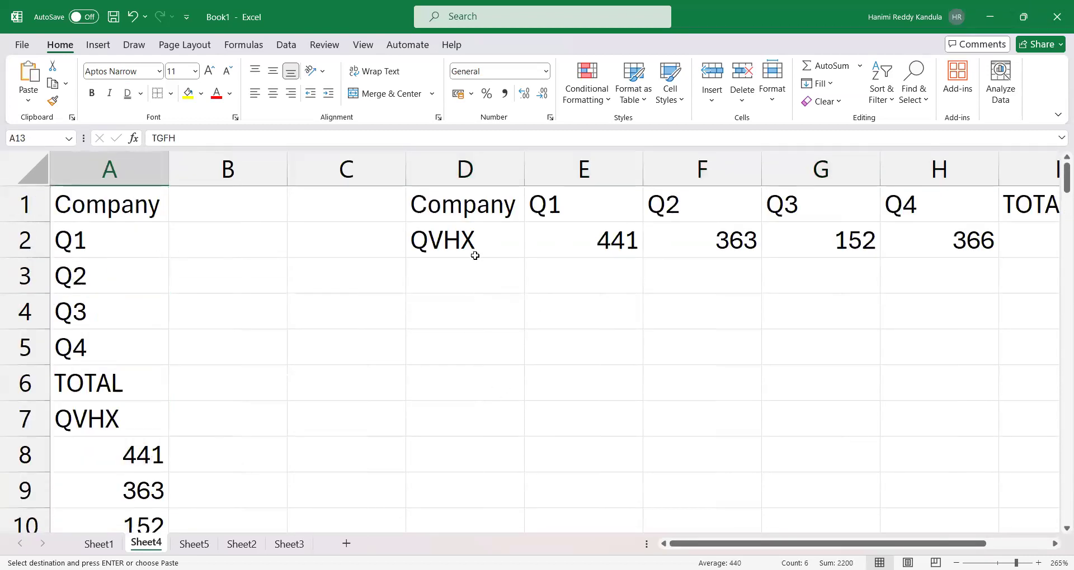
left_click(474, 276)
key("ctrl+alt+v")
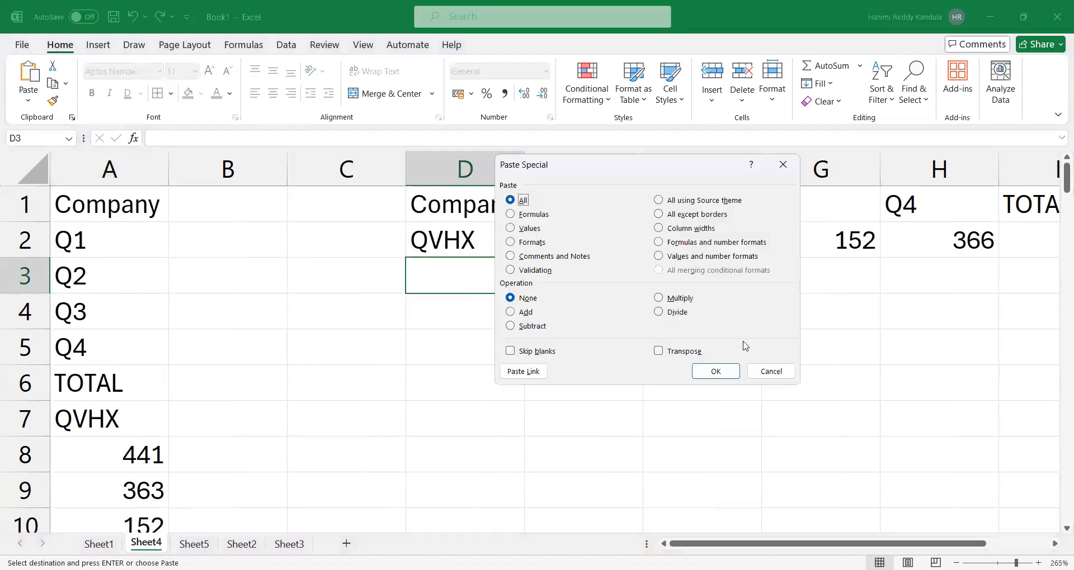
left_click(671, 353)
left_click(730, 374)
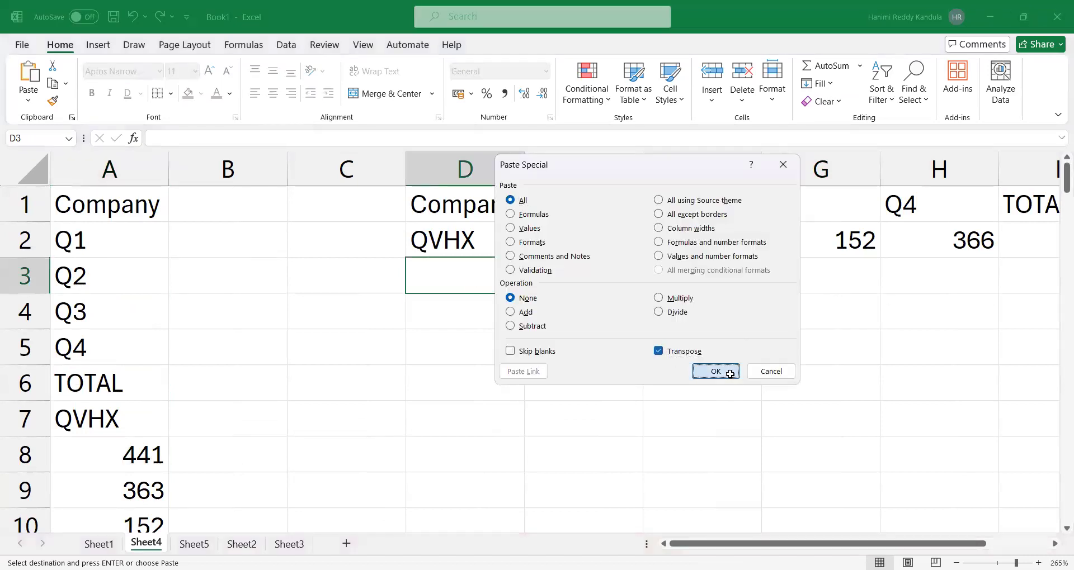
Look through the remaining stacked company blocks in column A down to the end of the data.
scroll(388, 408, "down", 2)
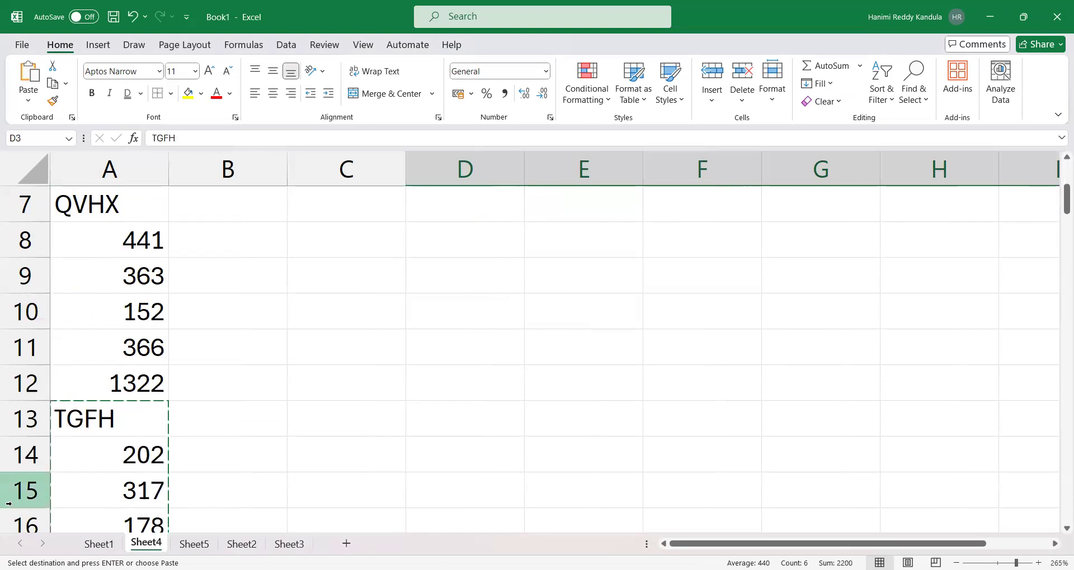
scroll(354, 414, "down", 4)
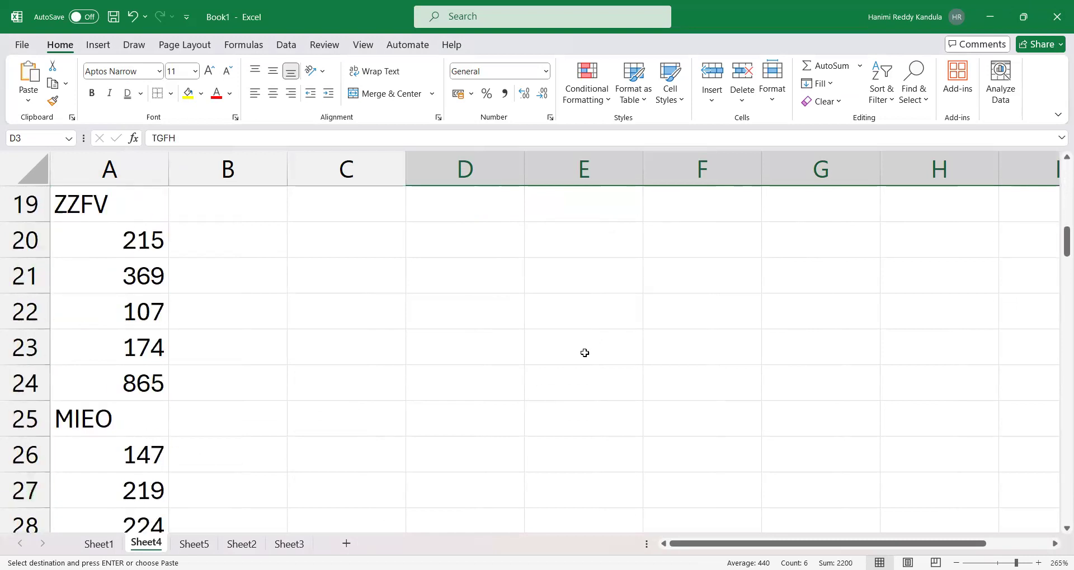
scroll(619, 456, "down", 4)
scroll(191, 472, "down", 3)
scroll(162, 455, "down", 20)
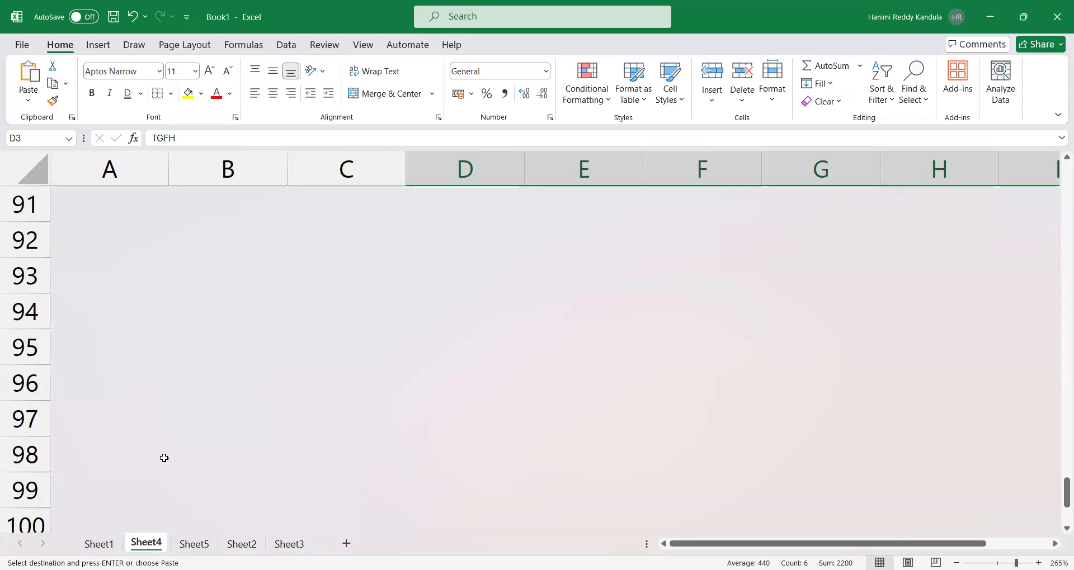
scroll(159, 450, "down", 3)
scroll(159, 451, "up", 17)
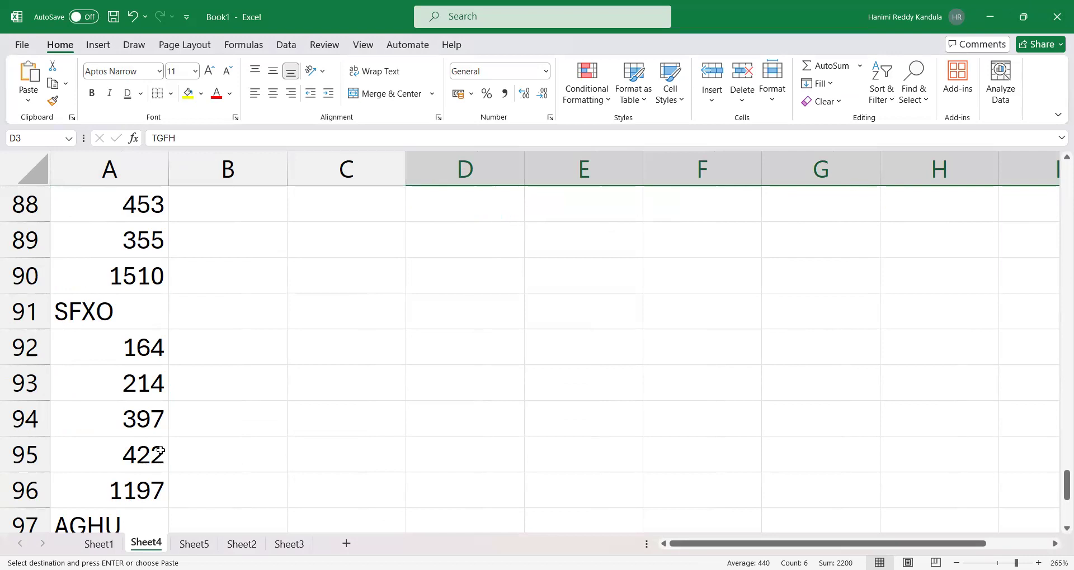
scroll(160, 451, "up", 1)
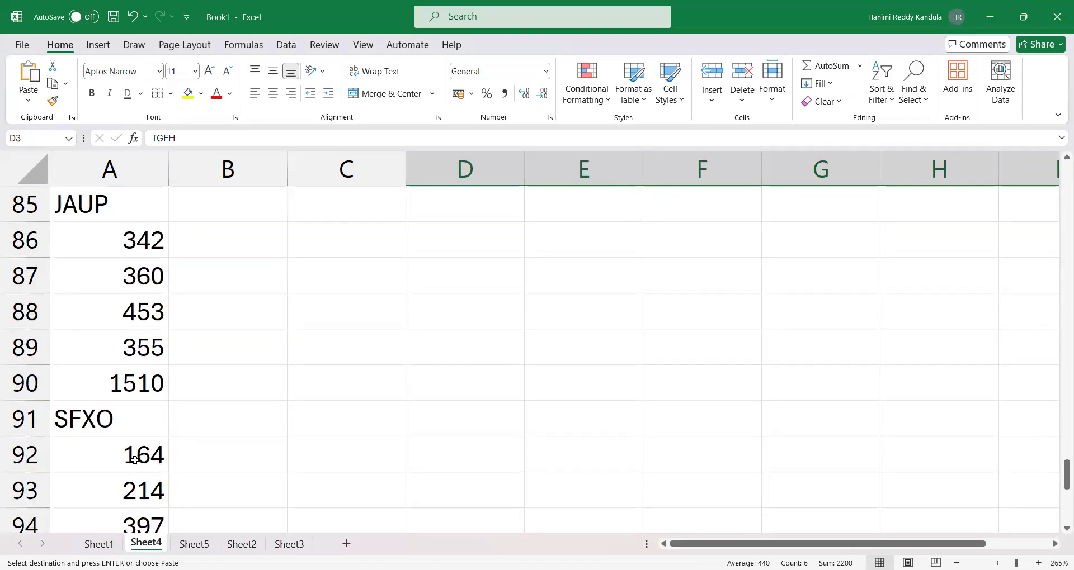
scroll(135, 459, "down", 1)
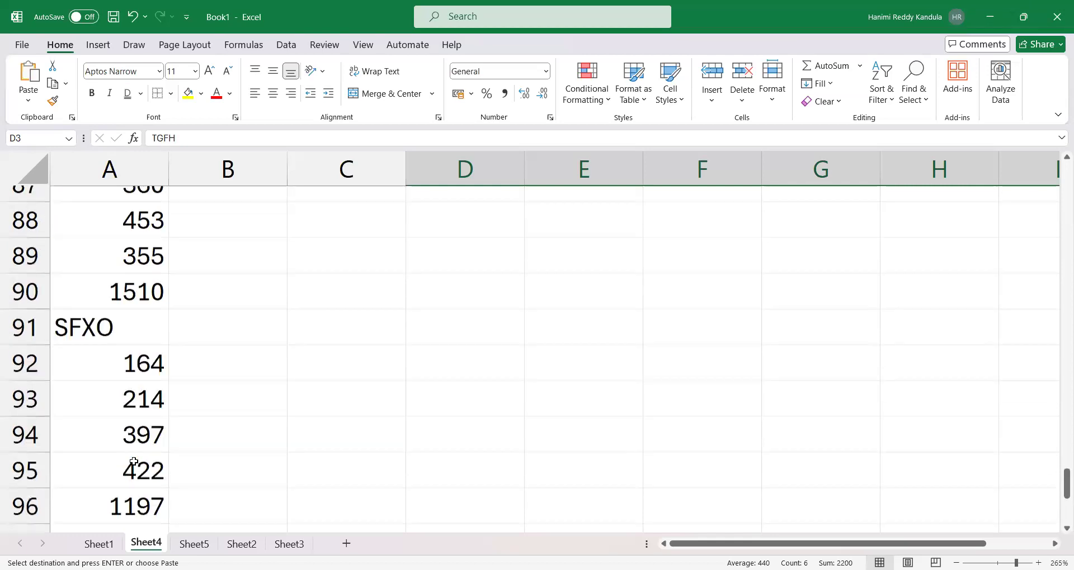
scroll(143, 453, "down", 1)
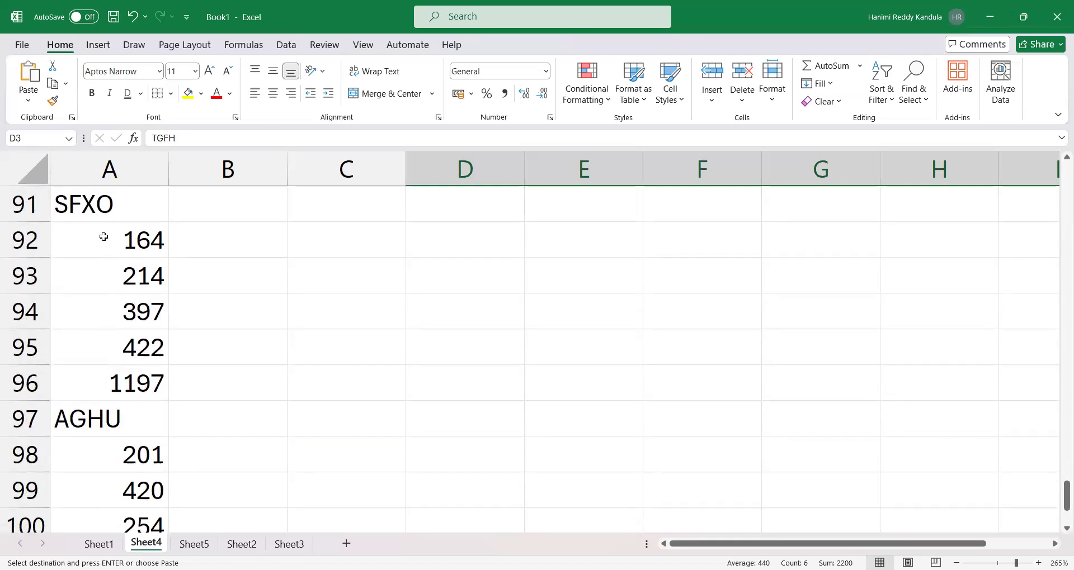
Highlight the company blocks in A91:A96 and A85:A90 to examine their repeating layout, and return to the start of the sheet.
left_click_drag(151, 220, 131, 368)
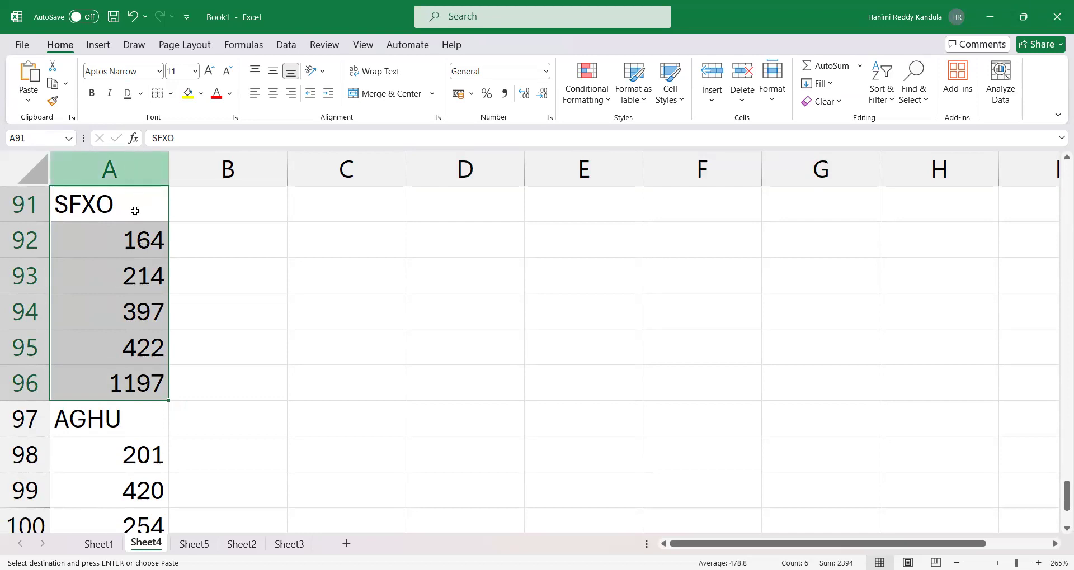
left_click(110, 321, "shift")
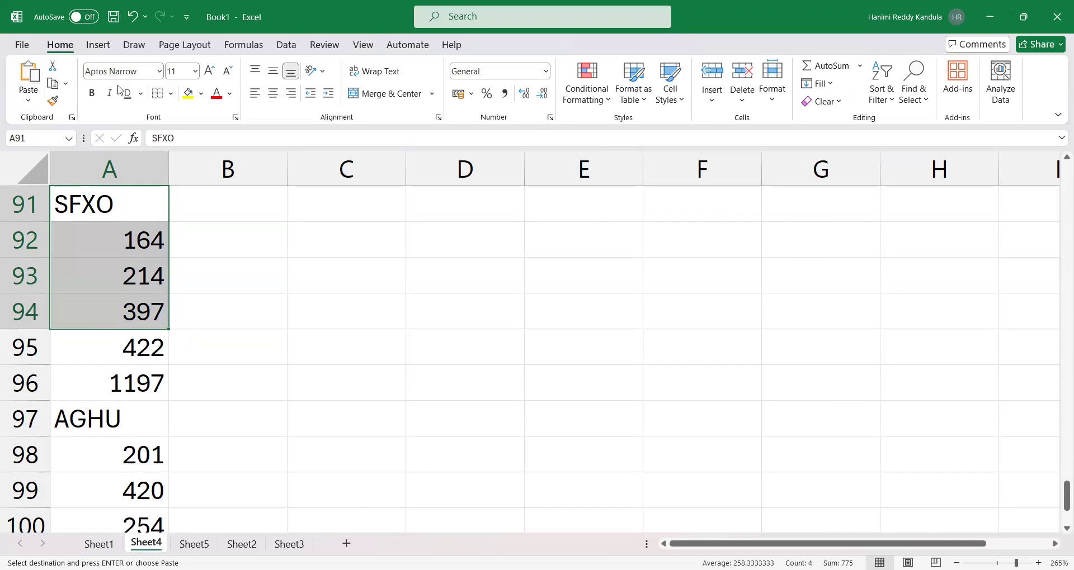
key("alt+Tab")
scroll(80, 473, "down", 2)
scroll(132, 302, "up", 4)
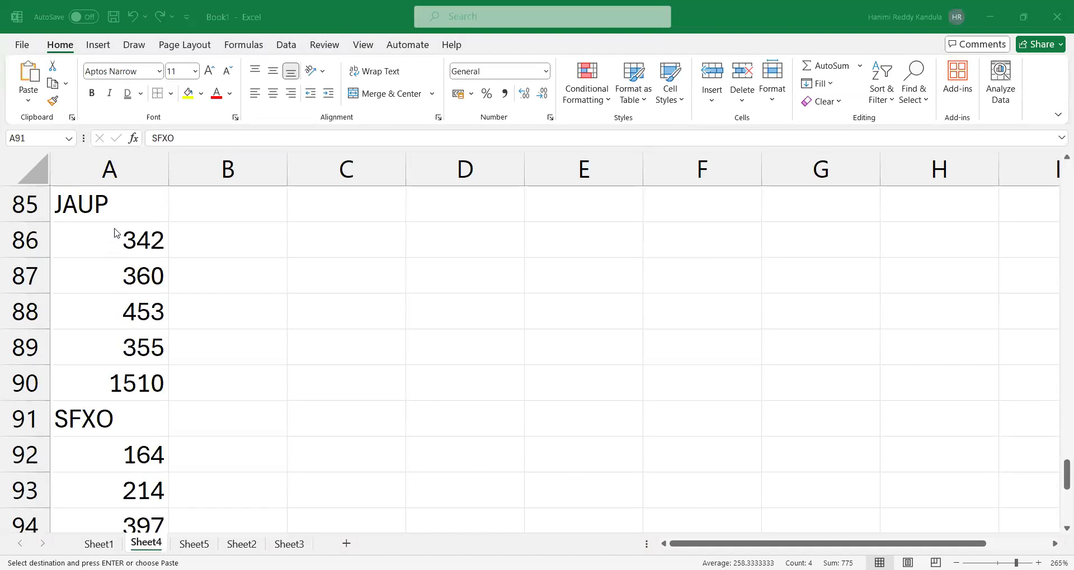
left_click_drag(117, 200, 118, 384)
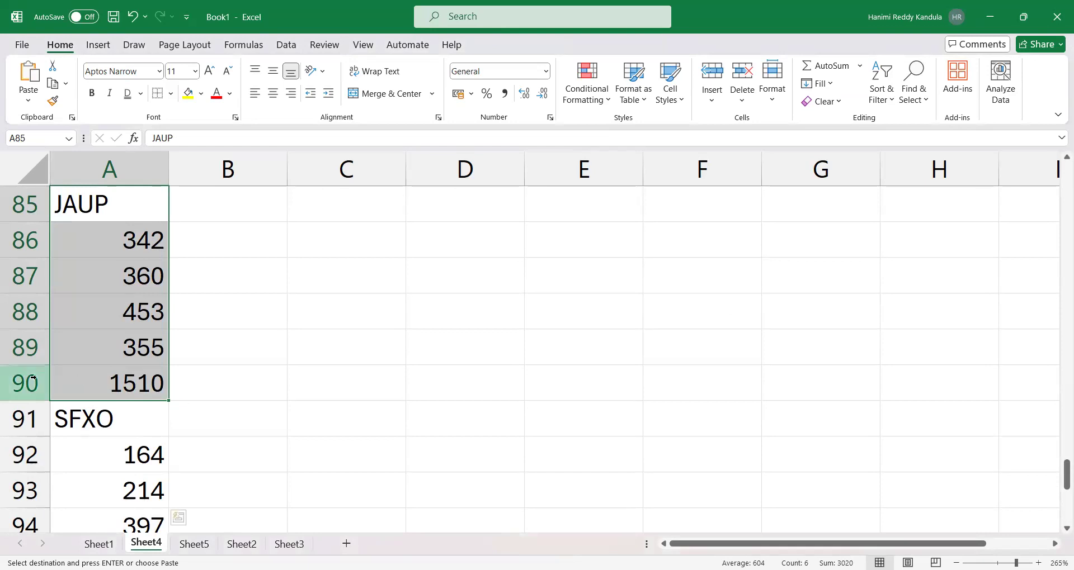
scroll(33, 379, "up", 2)
scroll(33, 379, "up", 15)
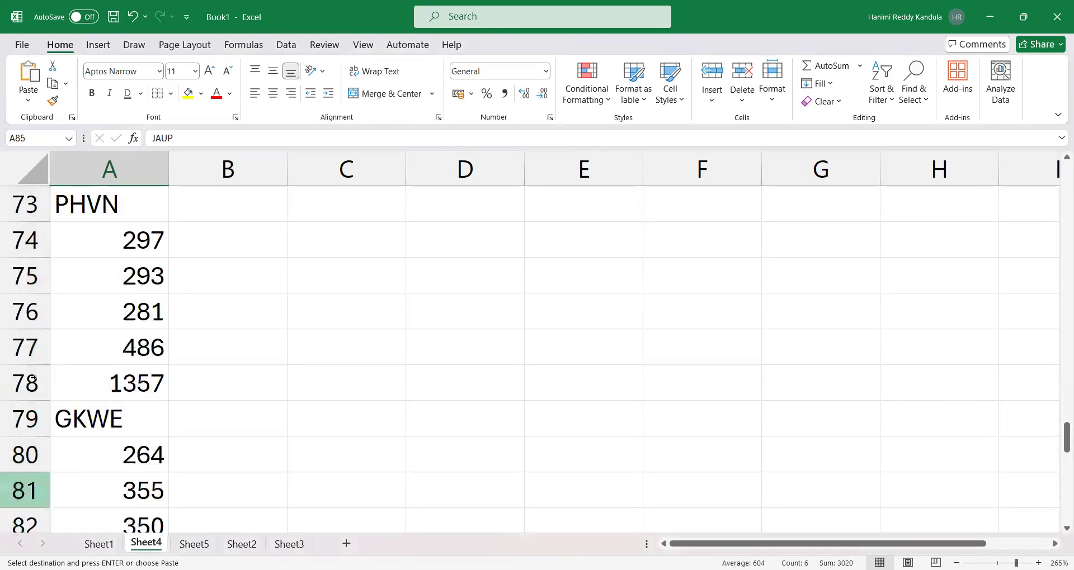
scroll(33, 379, "up", 6)
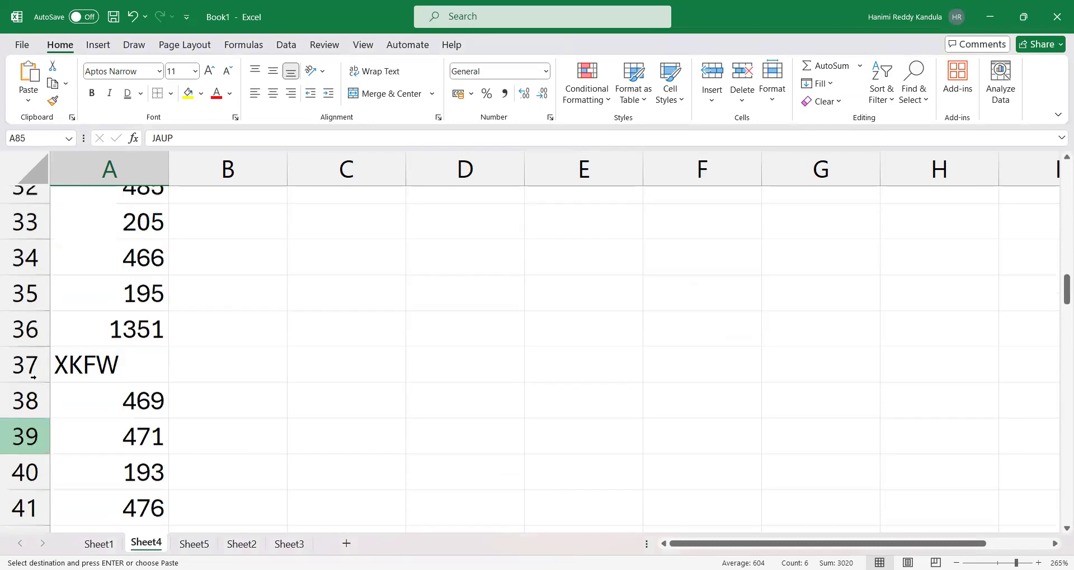
scroll(32, 379, "up", 5)
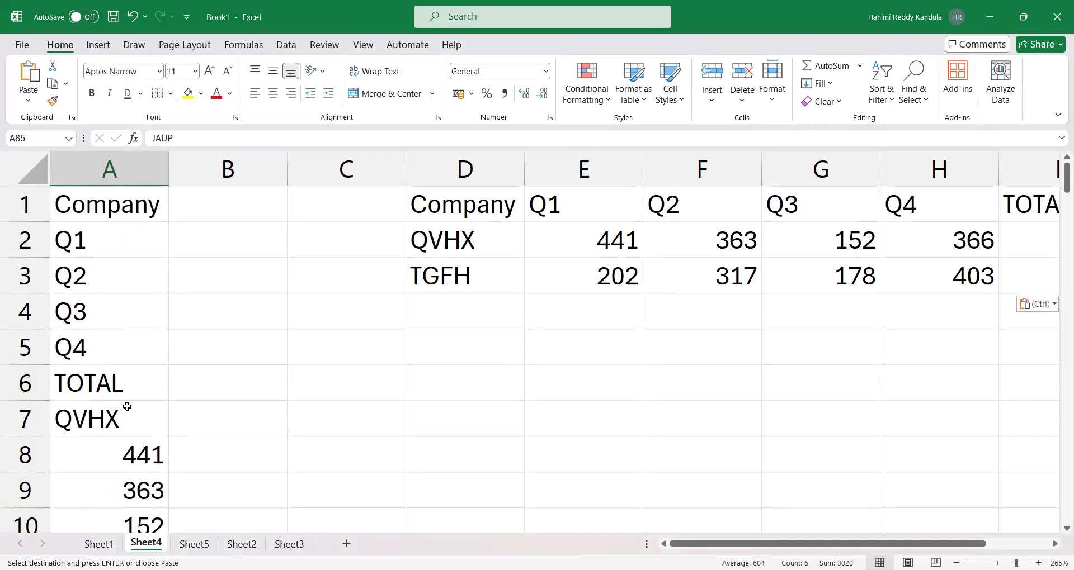
left_click(471, 382)
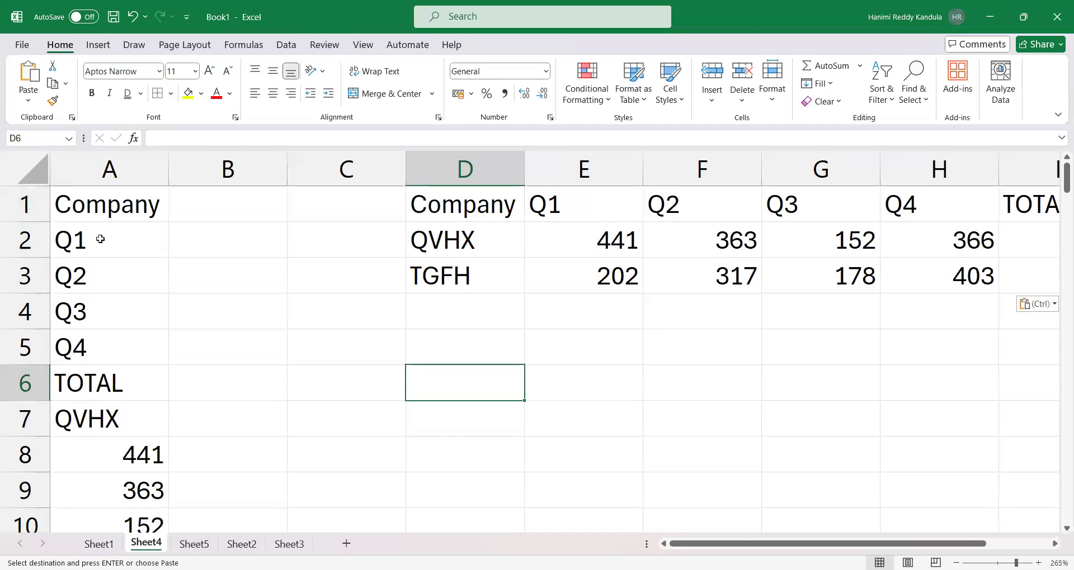
left_click(110, 169)
left_click(517, 372)
type("=")
key("Escape")
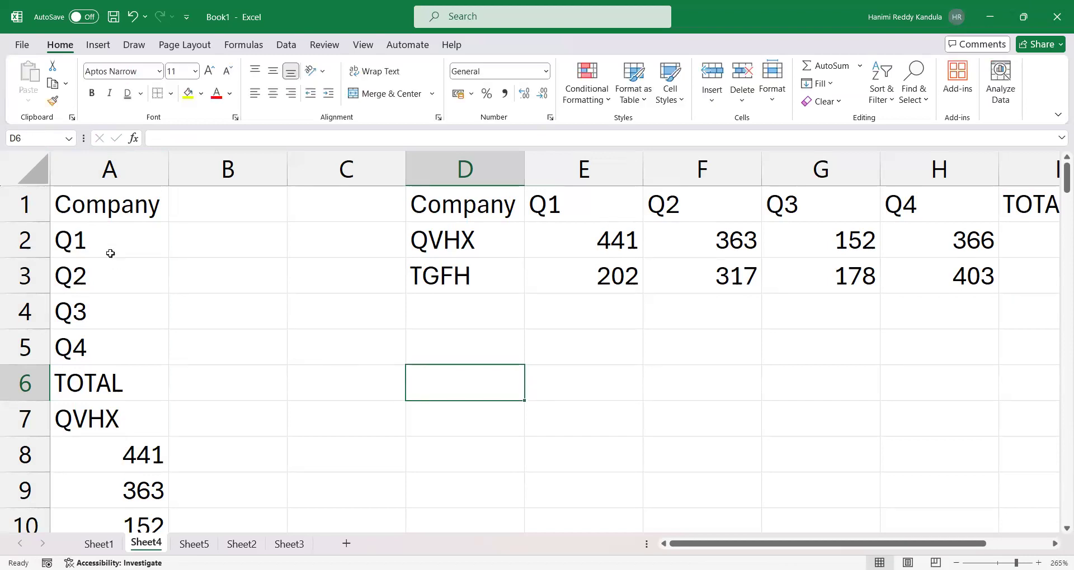
Copy the entire stacked data in A1:A102 and paste it transposed as a single row starting at D6.
left_click(120, 204)
key("ctrl+shift+Down")
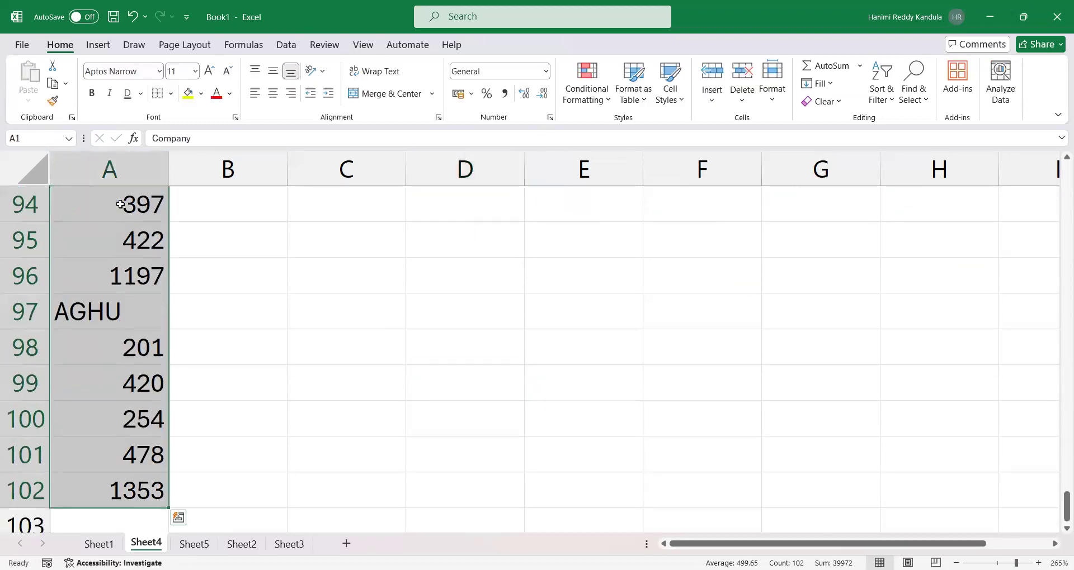
key("ctrl+c")
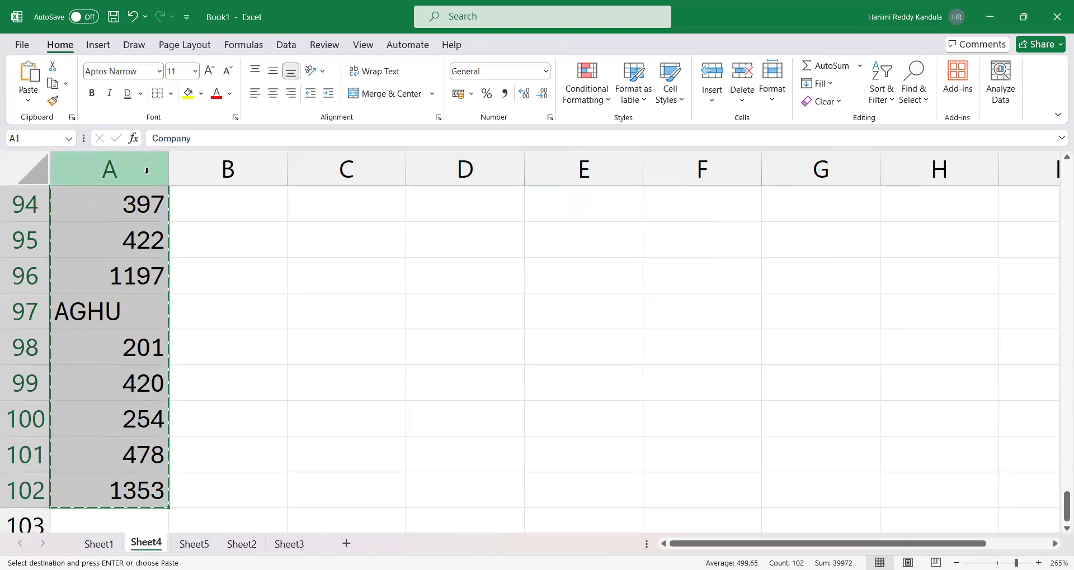
scroll(918, 333, "up", 20)
scroll(996, 314, "up", 6)
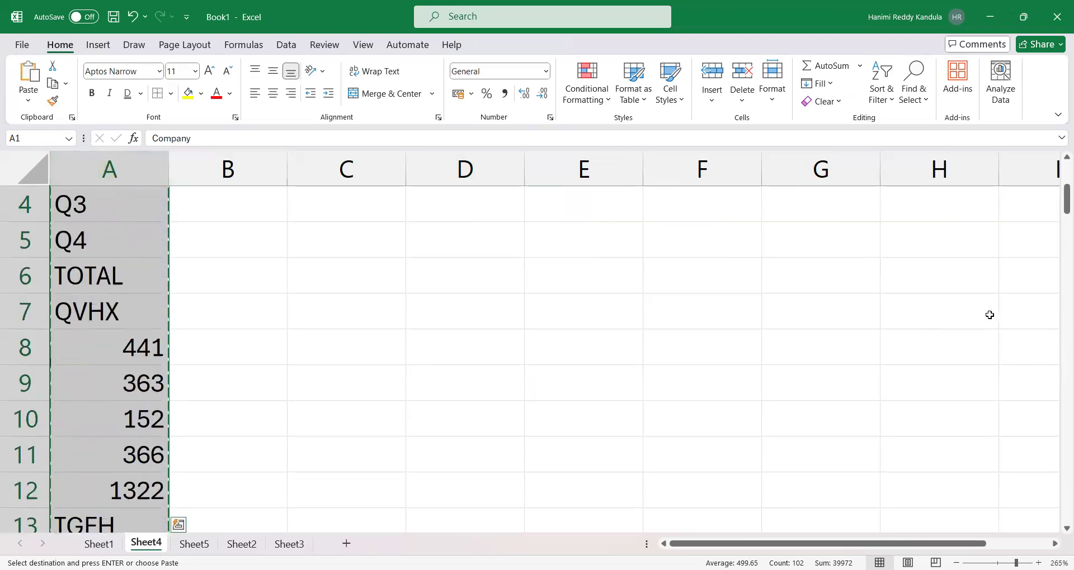
left_click(486, 389)
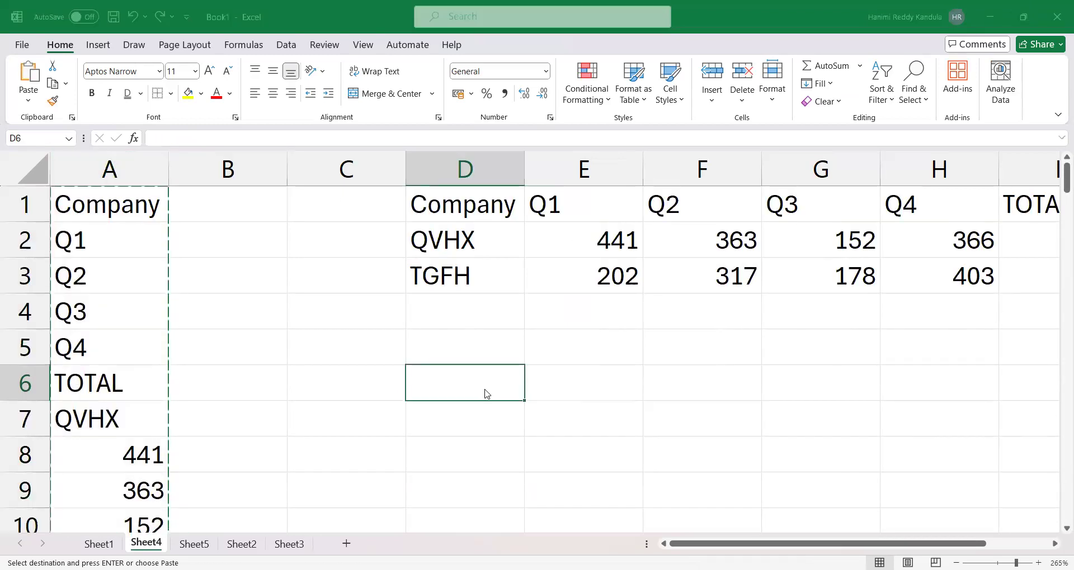
key("ctrl+alt+v")
left_click(658, 351)
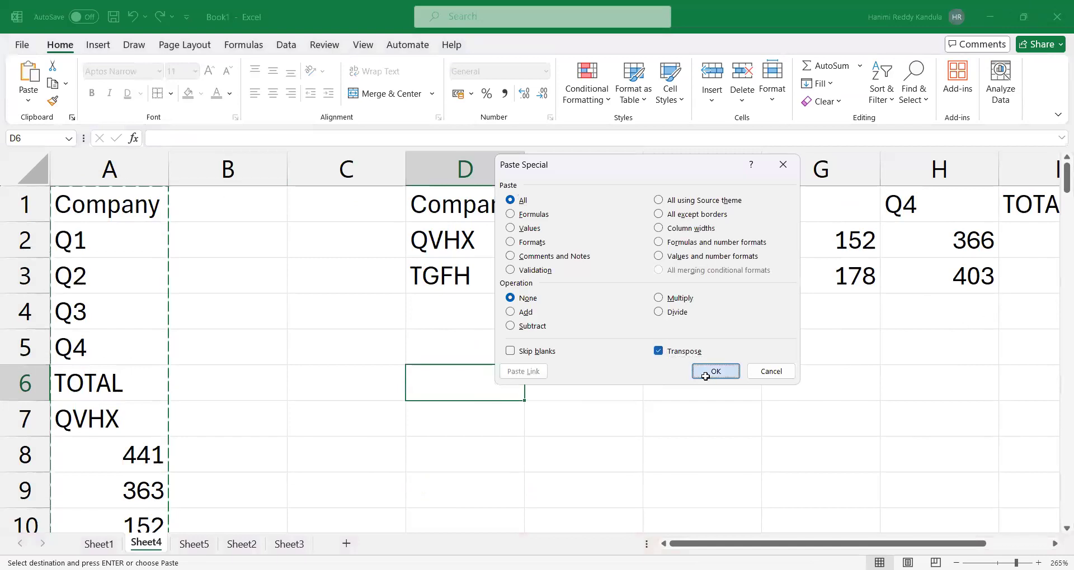
left_click(705, 376)
left_click_drag(696, 544, 1016, 518)
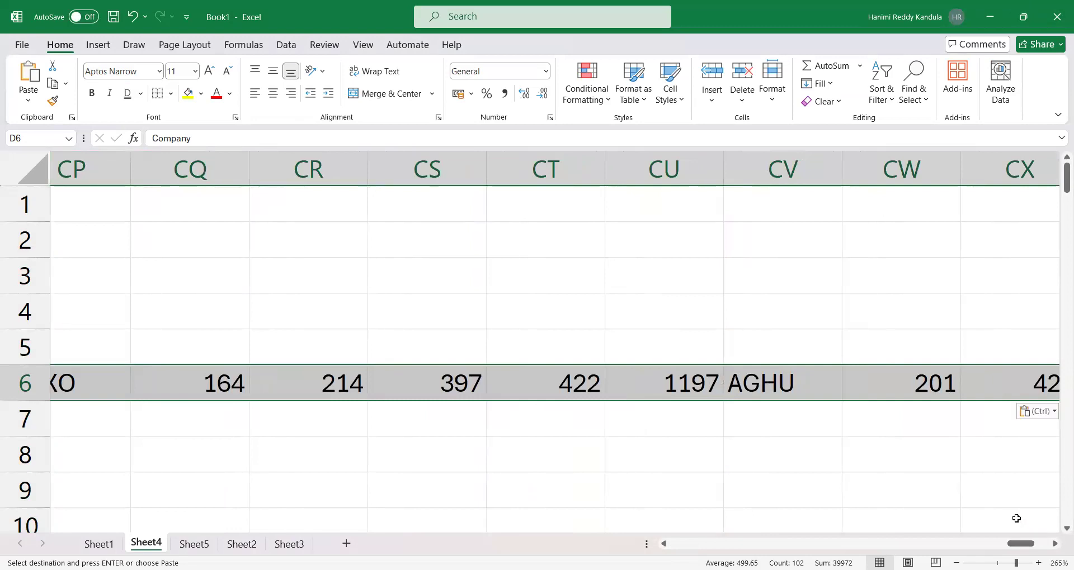
left_click_drag(1021, 544, 676, 545)
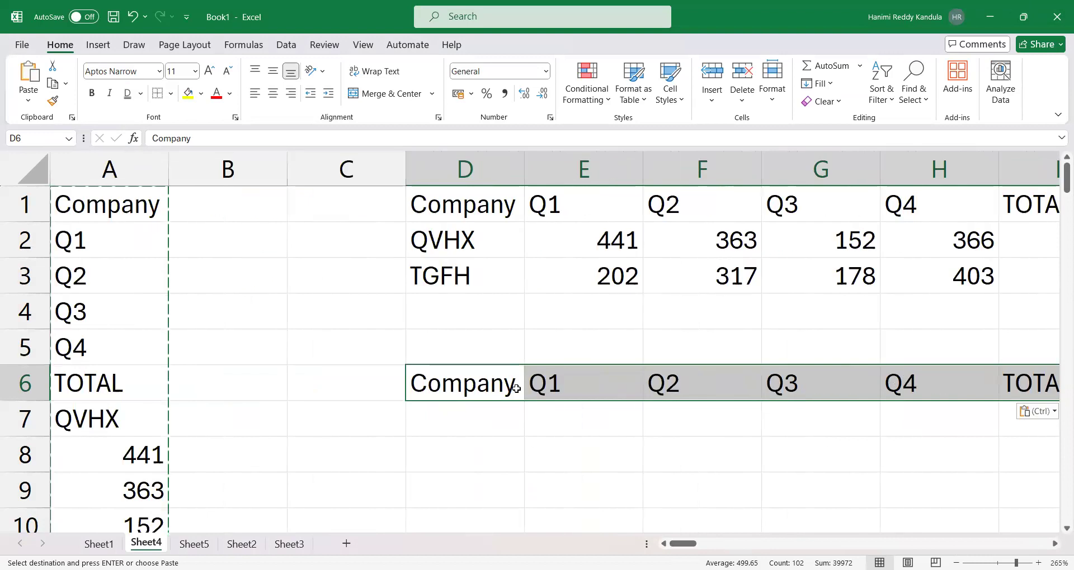
Highlight the horizontal table in D1:I3 and examine its second row across to the TOTAL column.
left_click(494, 269)
left_click(476, 213)
left_click_drag(476, 213, 1057, 268)
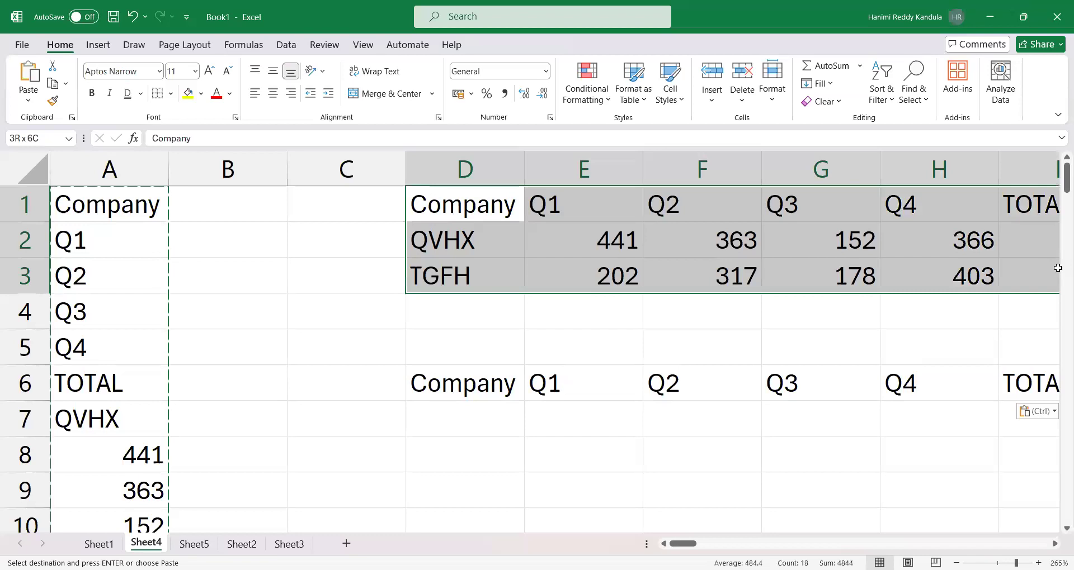
left_click(615, 219)
left_click(755, 238)
left_click(875, 245)
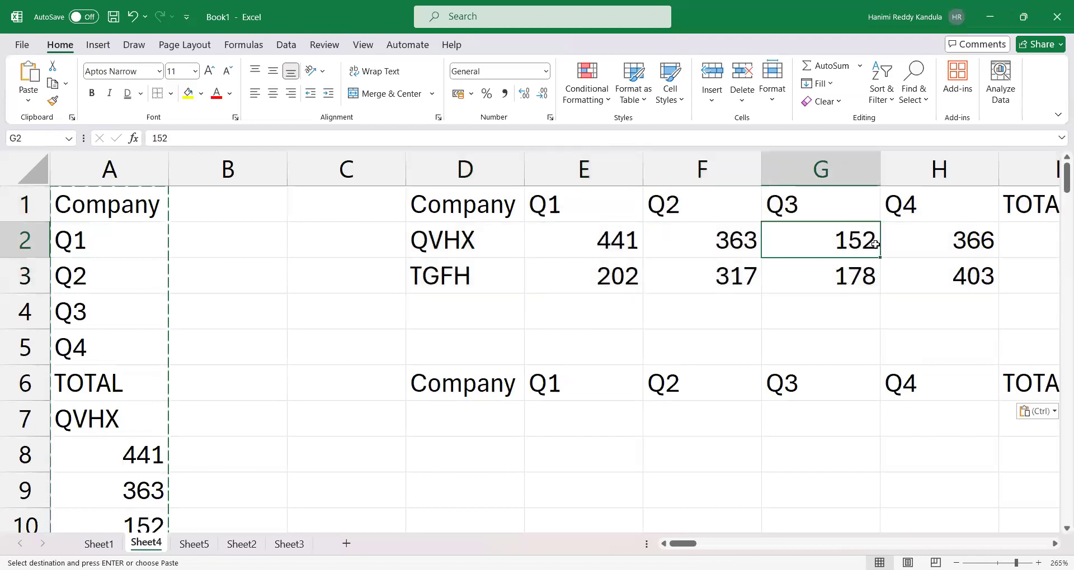
mouse_move(683, 544)
left_mouse_down()
mouse_move(741, 543)
mouse_move(694, 550)
left_mouse_up()
left_click(888, 255)
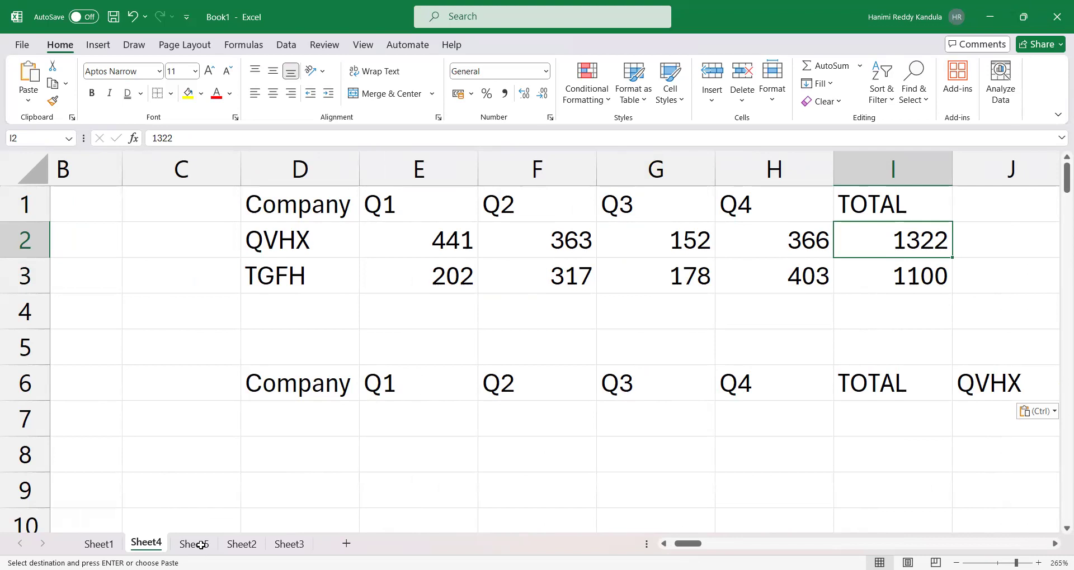
left_click(255, 309)
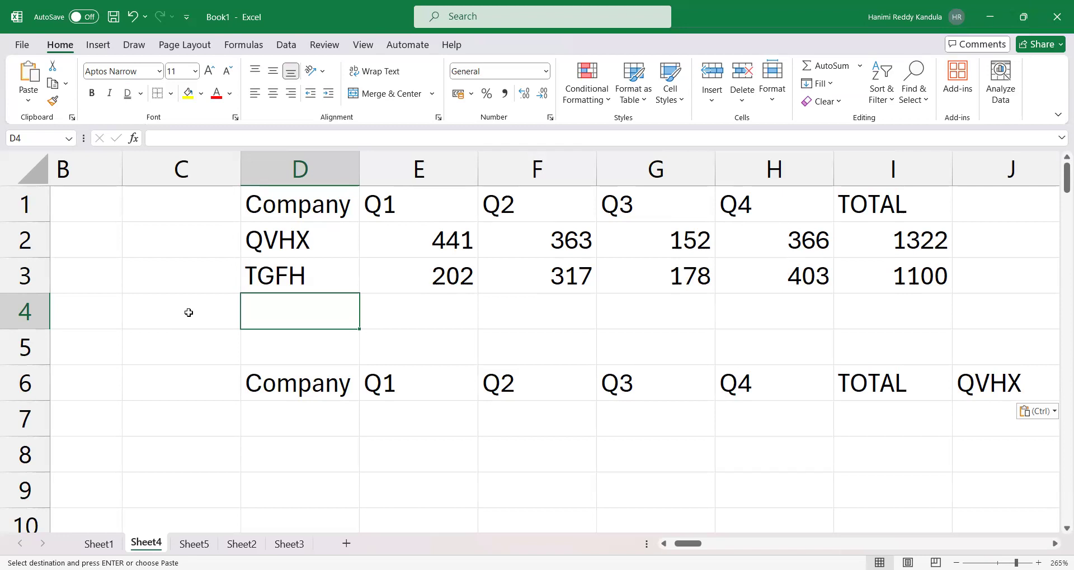
scroll(424, 336, "down", 3)
scroll(411, 330, "up", 3)
left_click(317, 372)
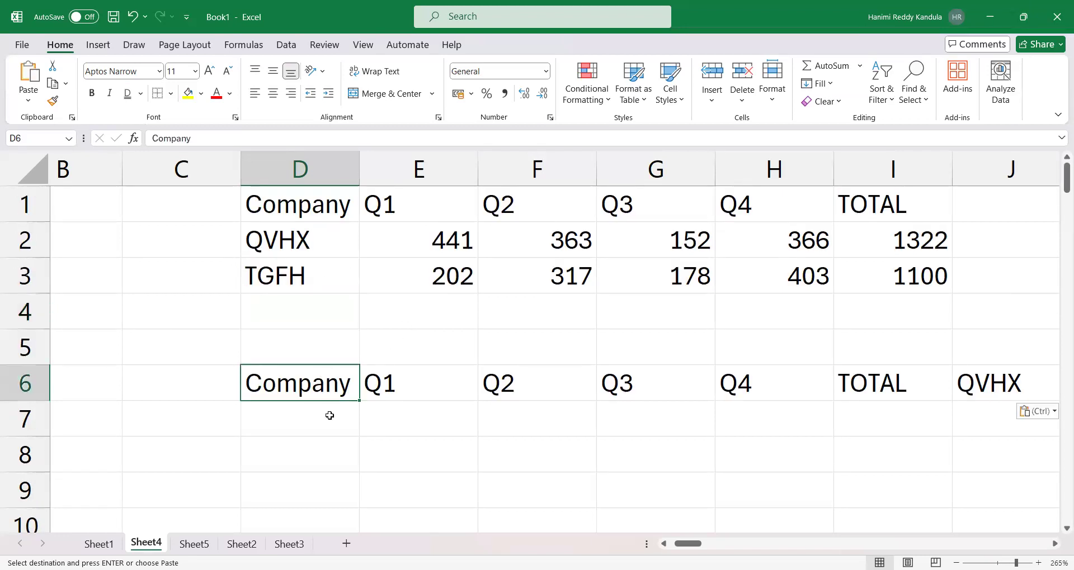
left_click_drag(693, 546, 688, 545)
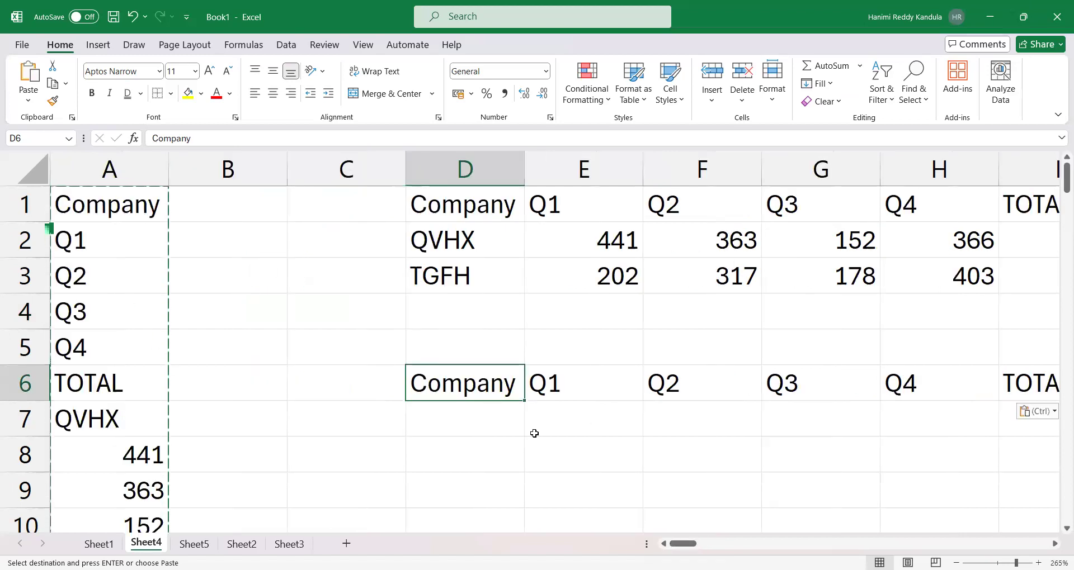
mouse_move(679, 544)
left_mouse_down()
mouse_move(708, 545)
mouse_move(688, 545)
left_mouse_up()
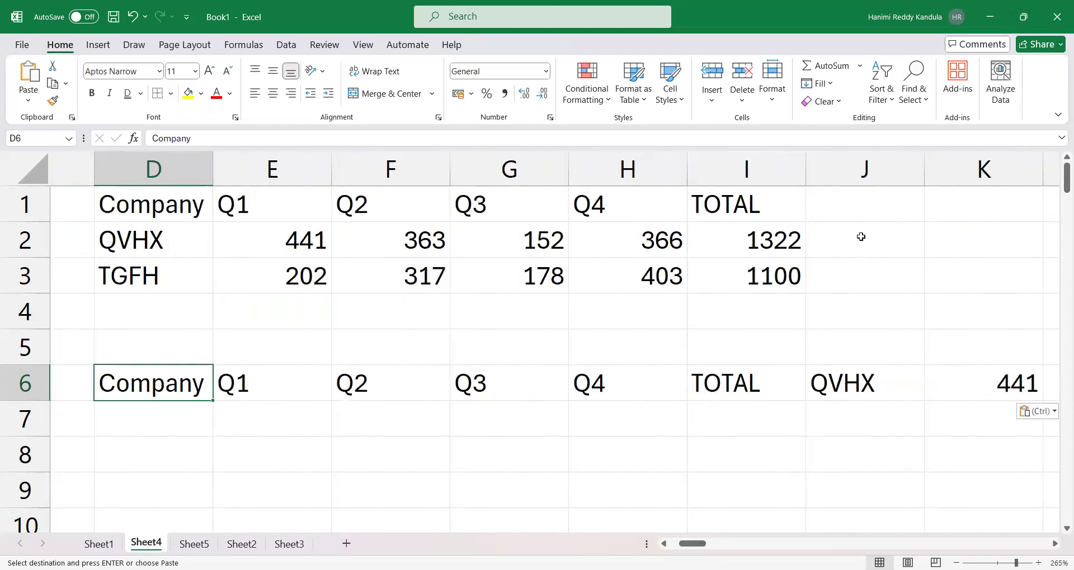
Replace the fixed total in I2 with an AutoSum formula adding the four quarter values in E2:H2.
left_click(786, 235)
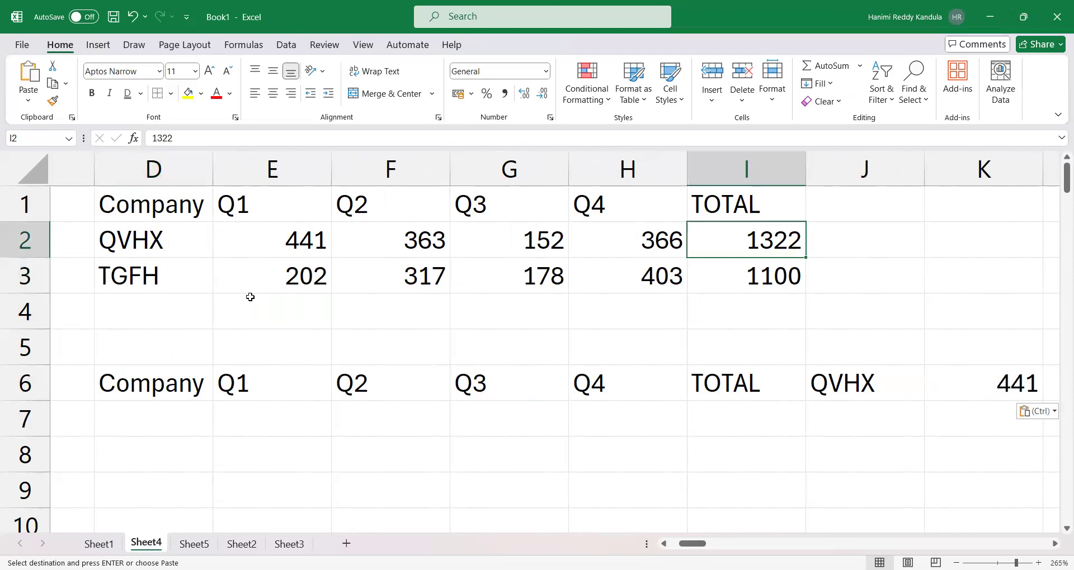
left_click_drag(263, 249, 585, 230)
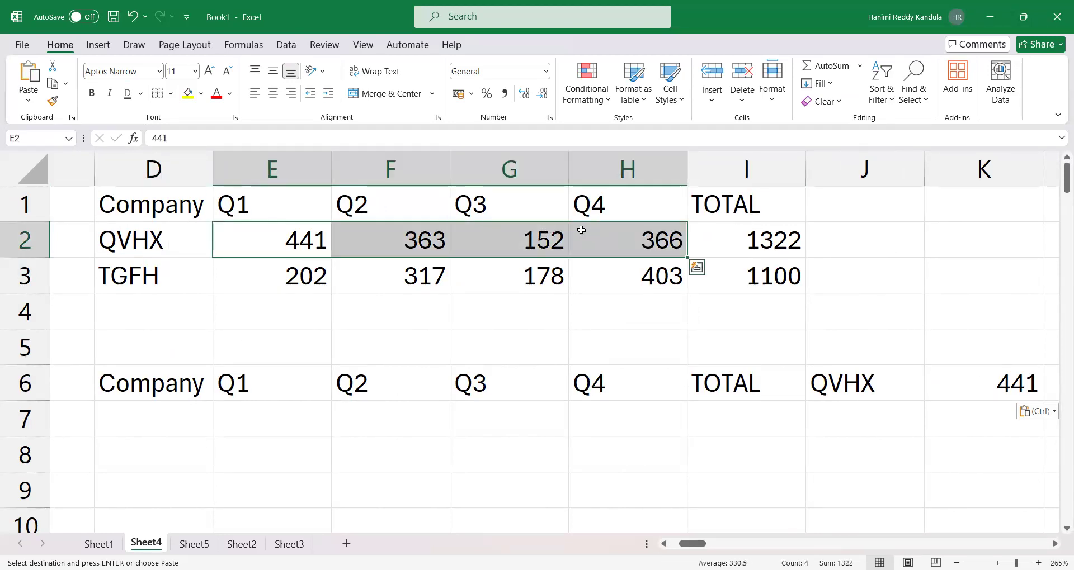
left_click(767, 248)
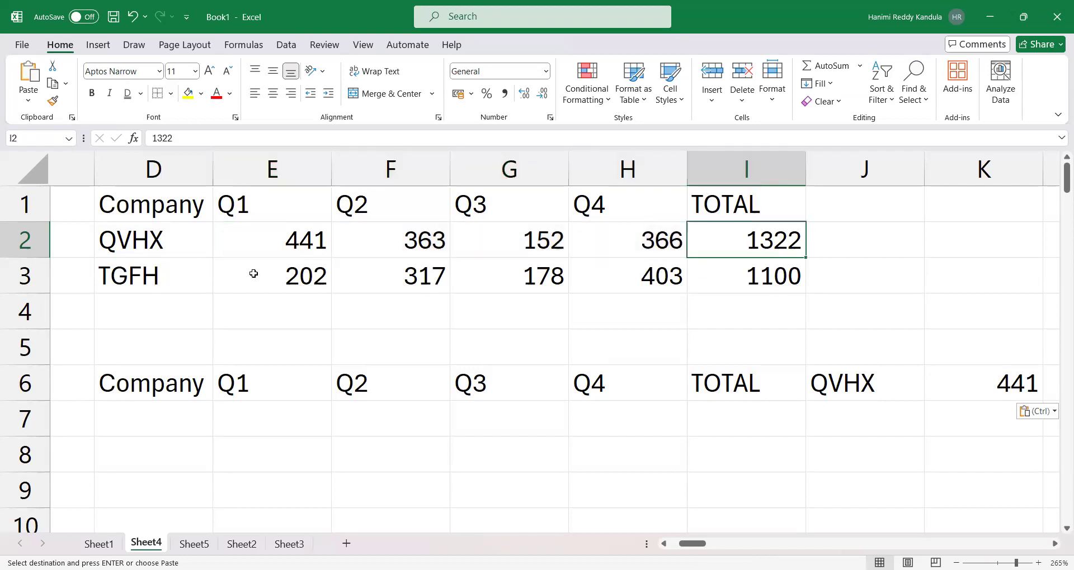
left_click_drag(274, 250, 603, 237)
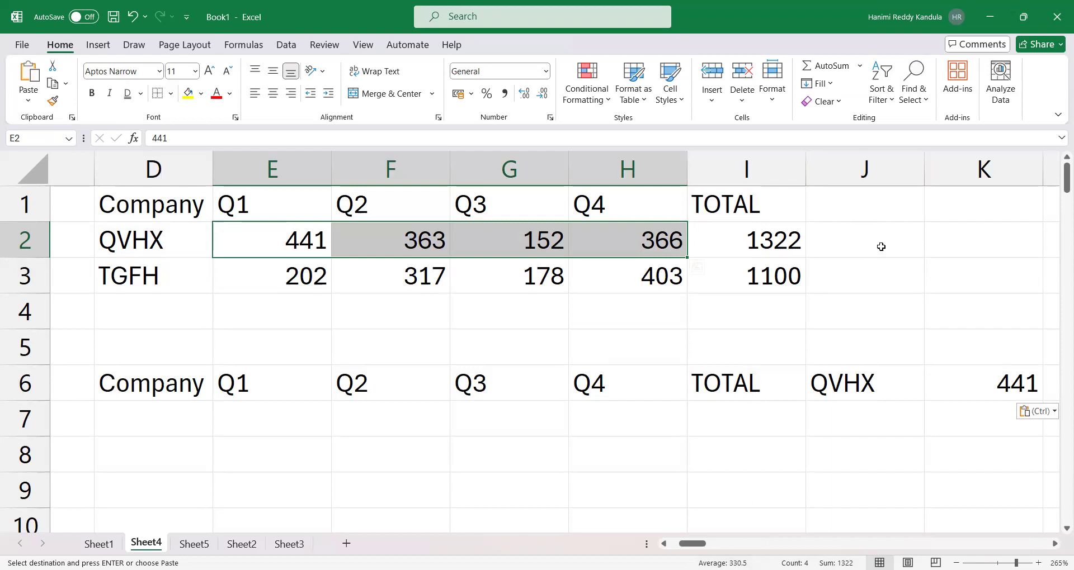
left_click(788, 233)
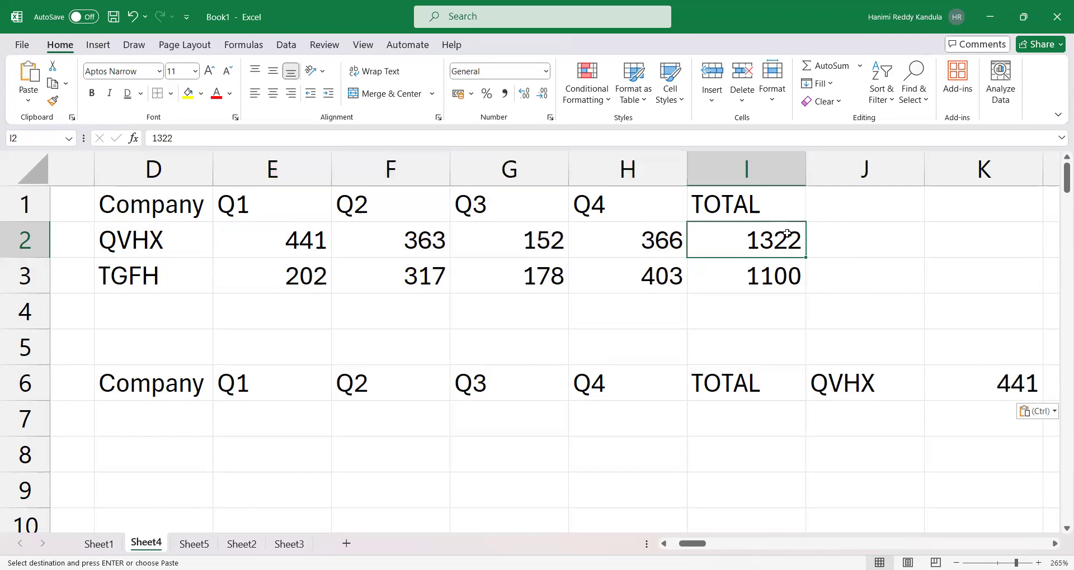
key("alt+equal")
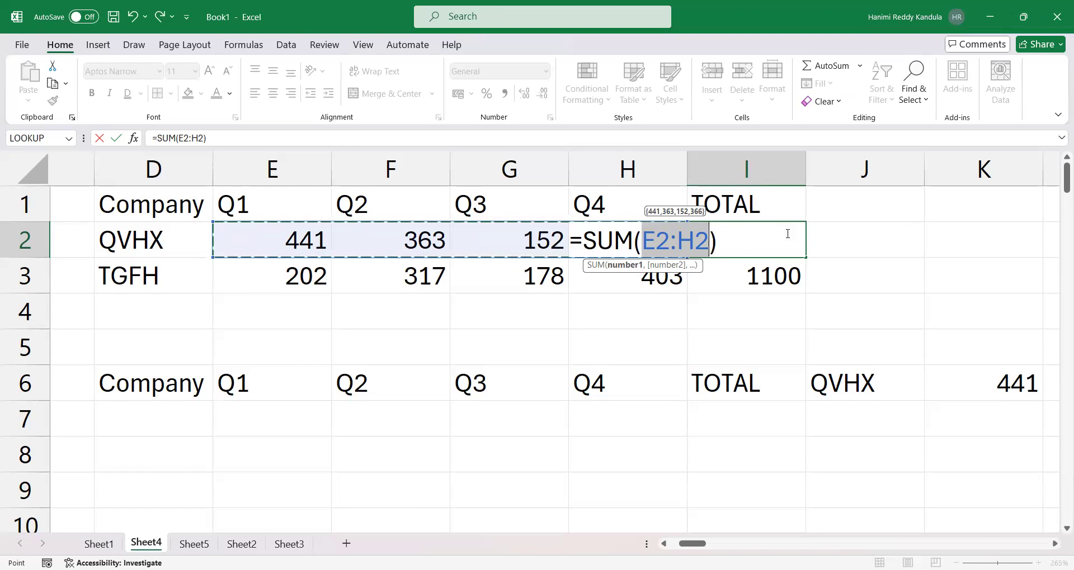
key("Return")
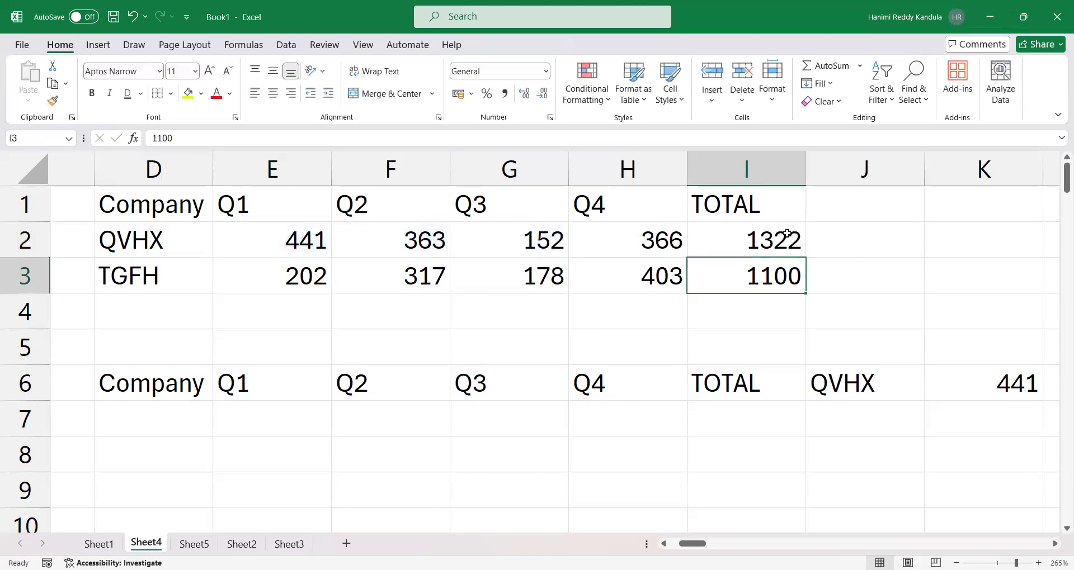
Enter 10, 20, 30, 40 and 50 down G9:G13 and total them with AutoSum in G14.
scroll(759, 372, "down", 2)
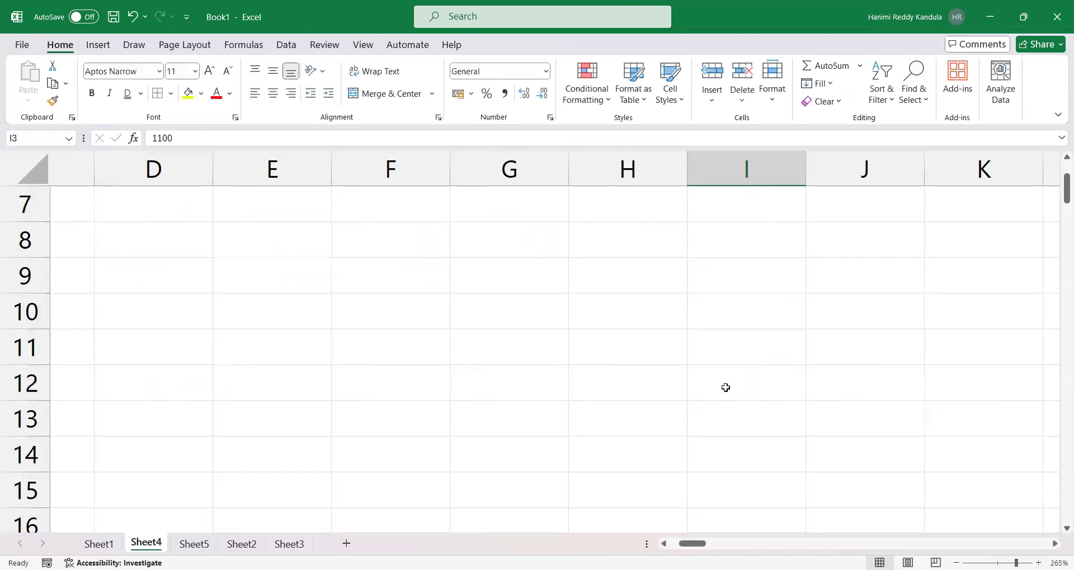
left_click(467, 260)
type("10")
key("Return")
type("20")
key("Return")
type("30")
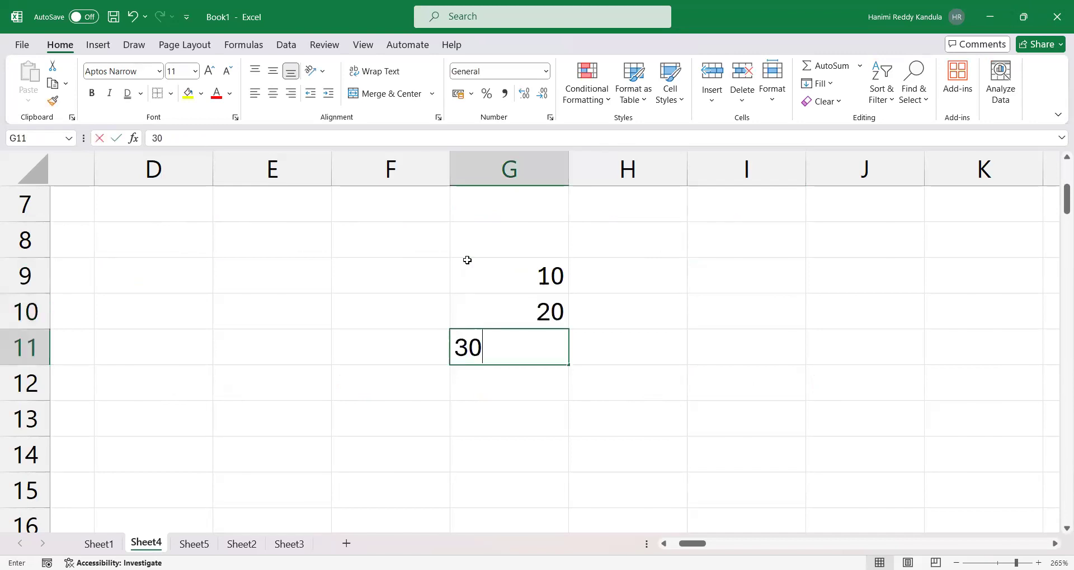
key("Return")
key("Return")
key("Up")
type("40")
key("Return")
type("50")
key("Return")
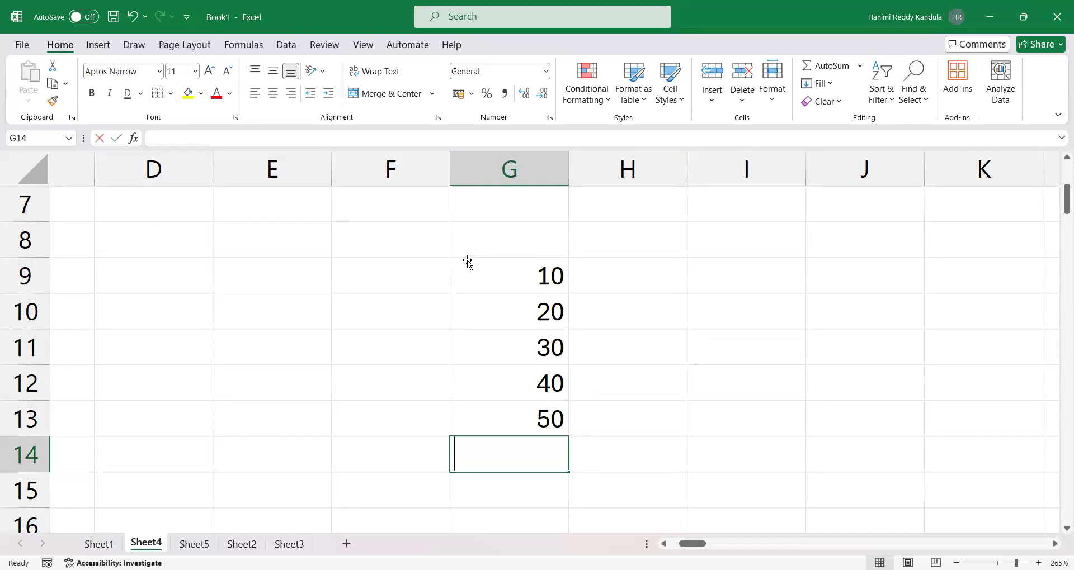
key("alt+equal")
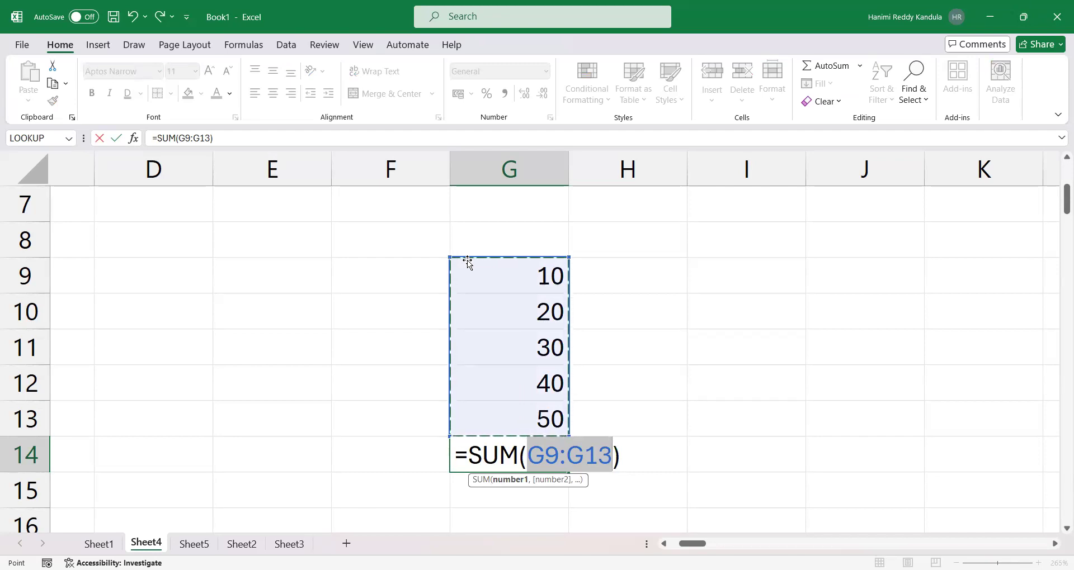
key("Return")
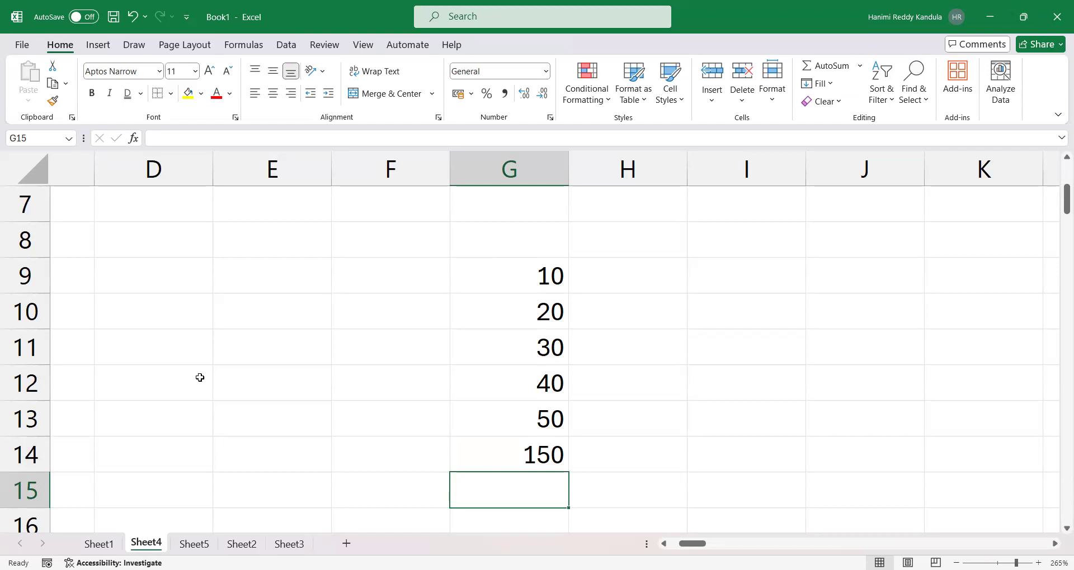
On Sheet2, enter the formula =SUM(E3:E7) in E8 below the column of numbers.
left_click(98, 544)
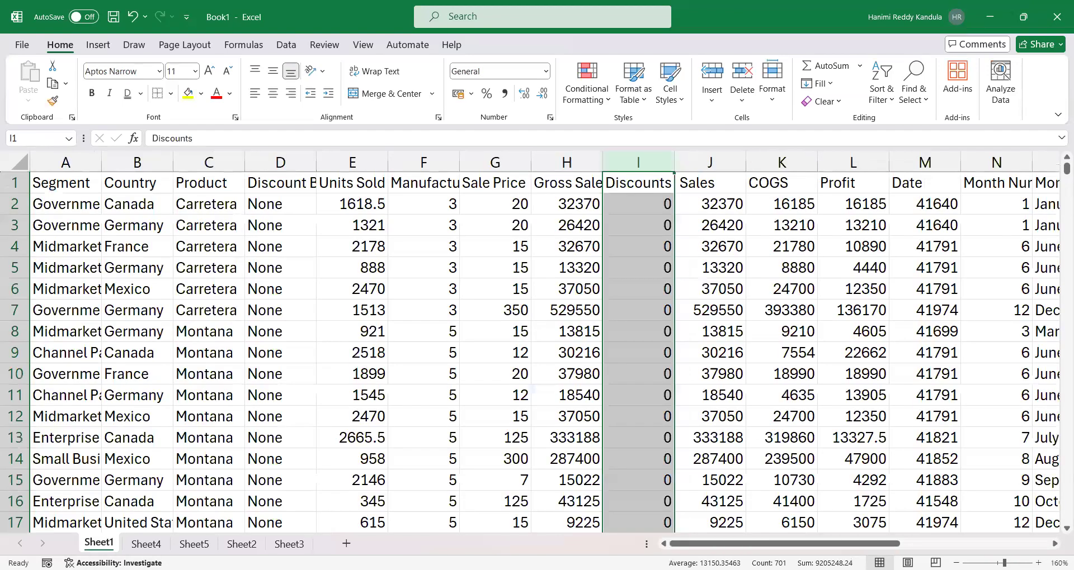
left_click(241, 544)
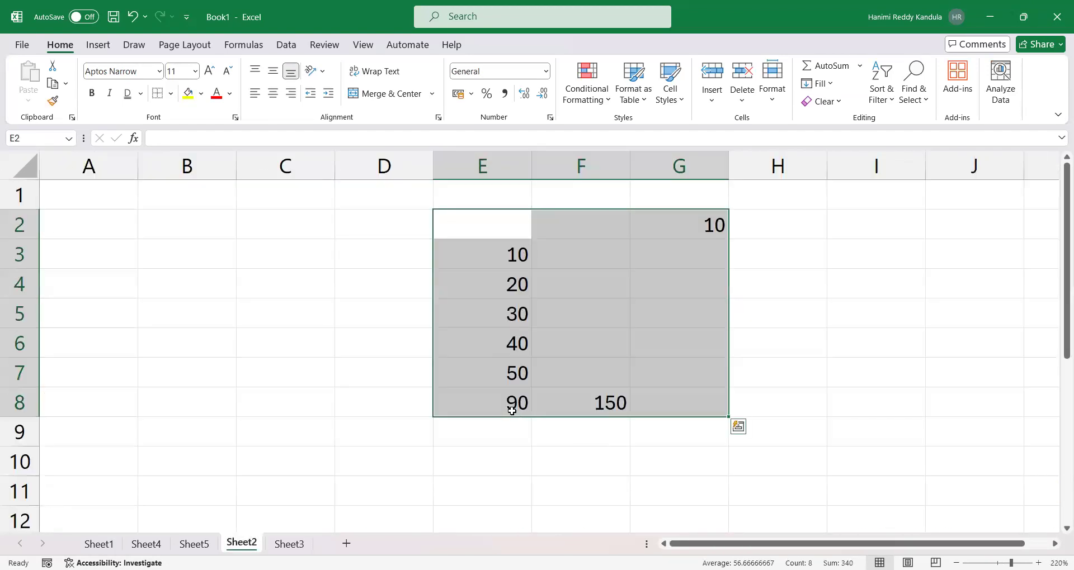
left_click(512, 411)
type("=")
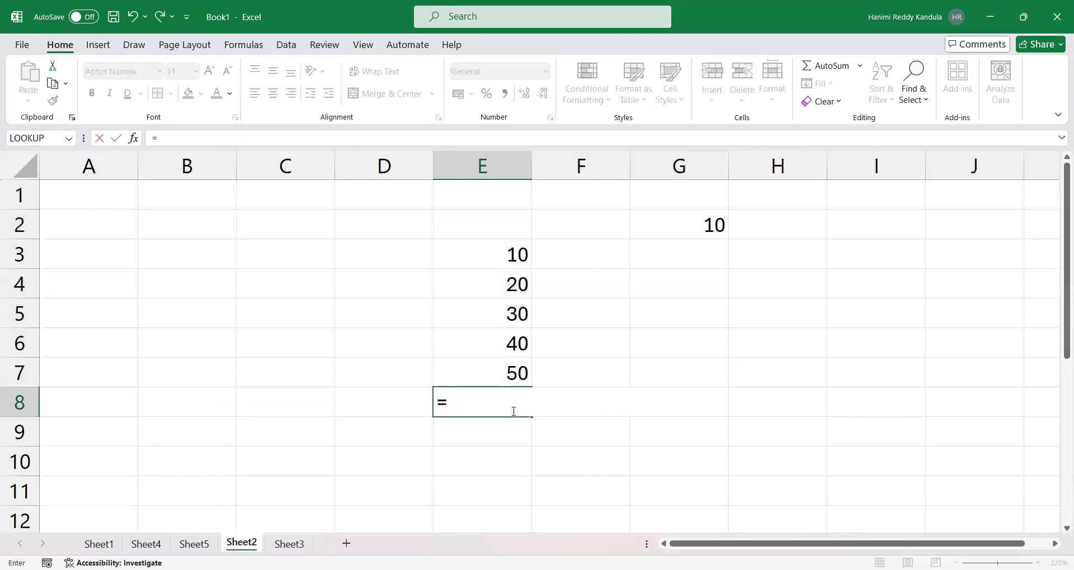
type("SUM(")
left_click_drag(504, 250, 502, 369)
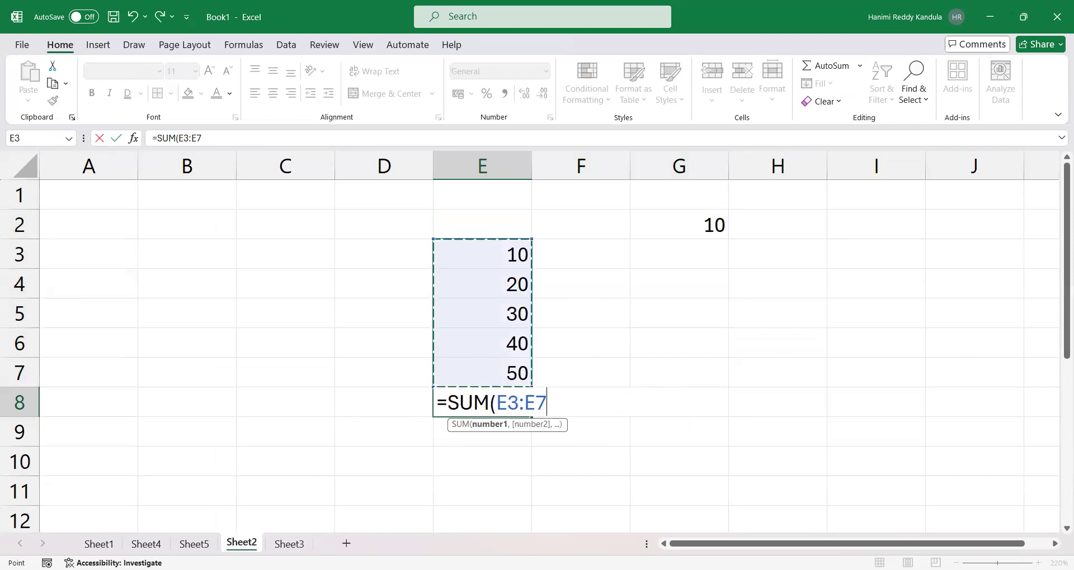
type(")")
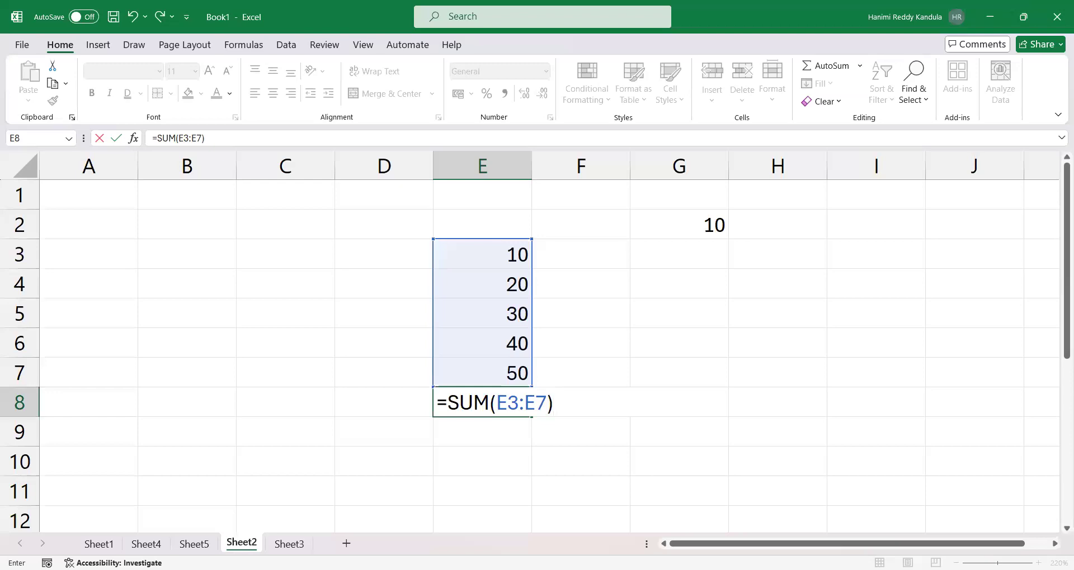
key("Return")
key("Up")
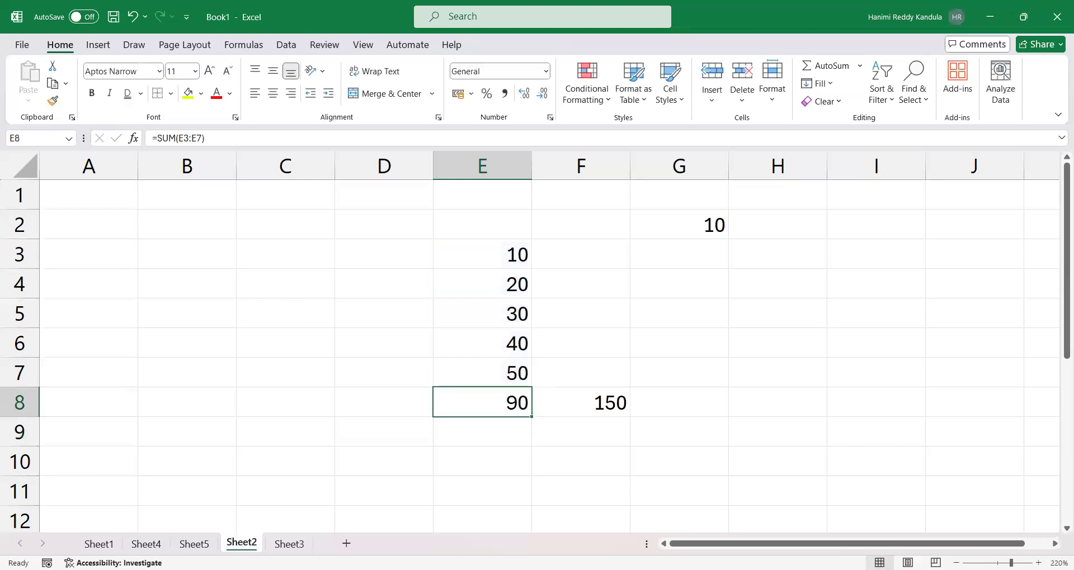
Extend the sum formula in E8 with a multiplication by 1, making it =SUM(E3:E7)*1.
key("F2")
type("*1")
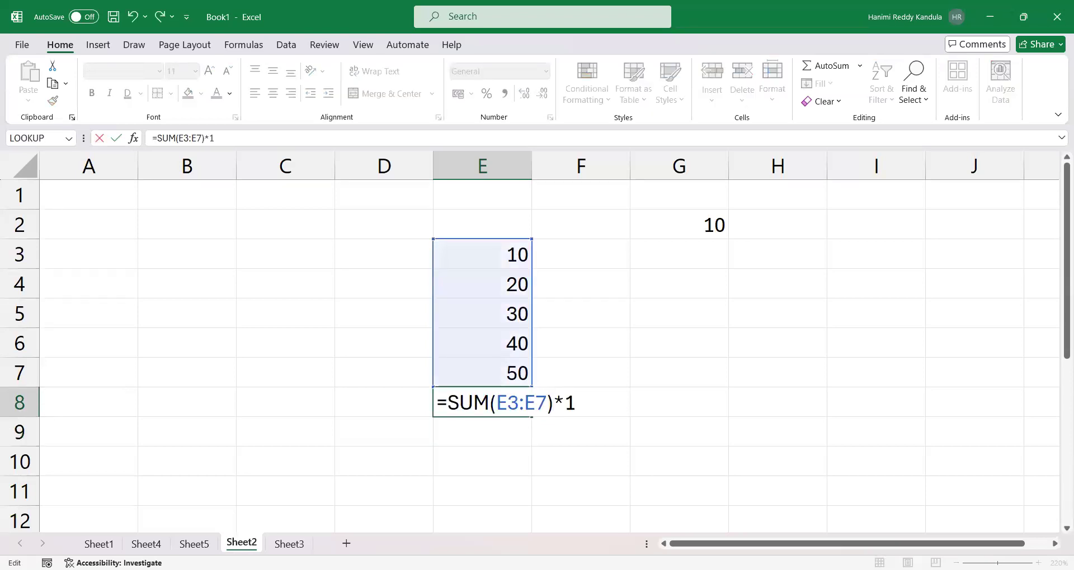
key("Return")
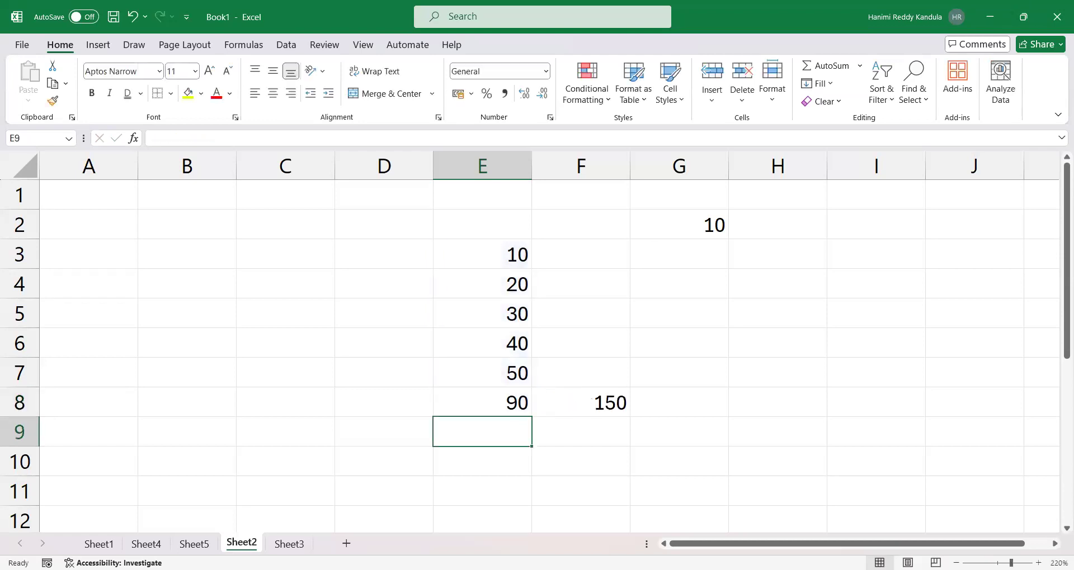
Rewrite the formula in E8 so the multiplication by 1 sits inside the sum, as the array formula =SUM(E3:E7*1).
key("Up")
key("F2")
key("BackSpace")
key("BackSpace")
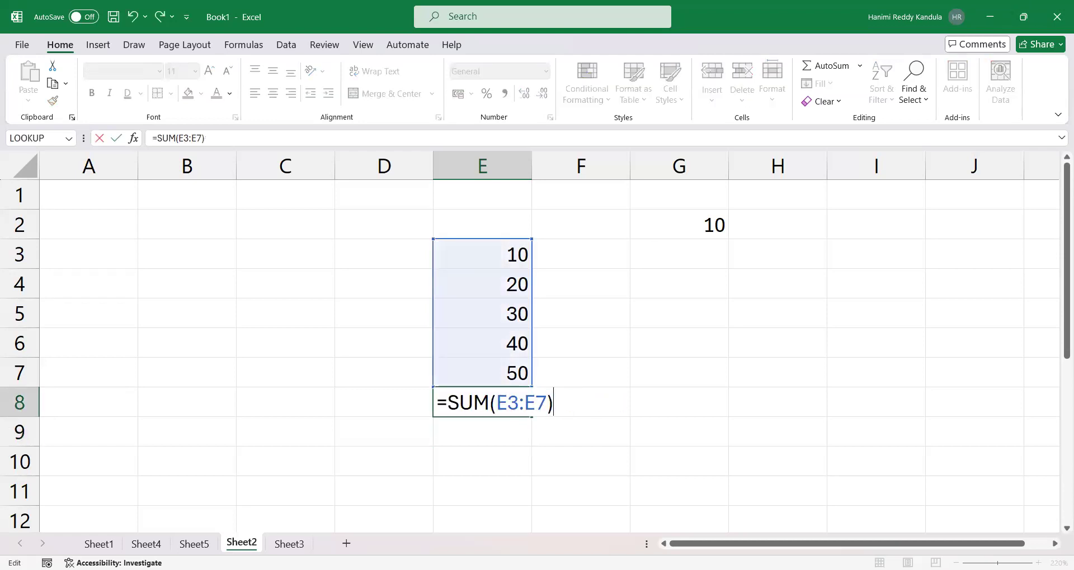
key("BackSpace")
type("*1)")
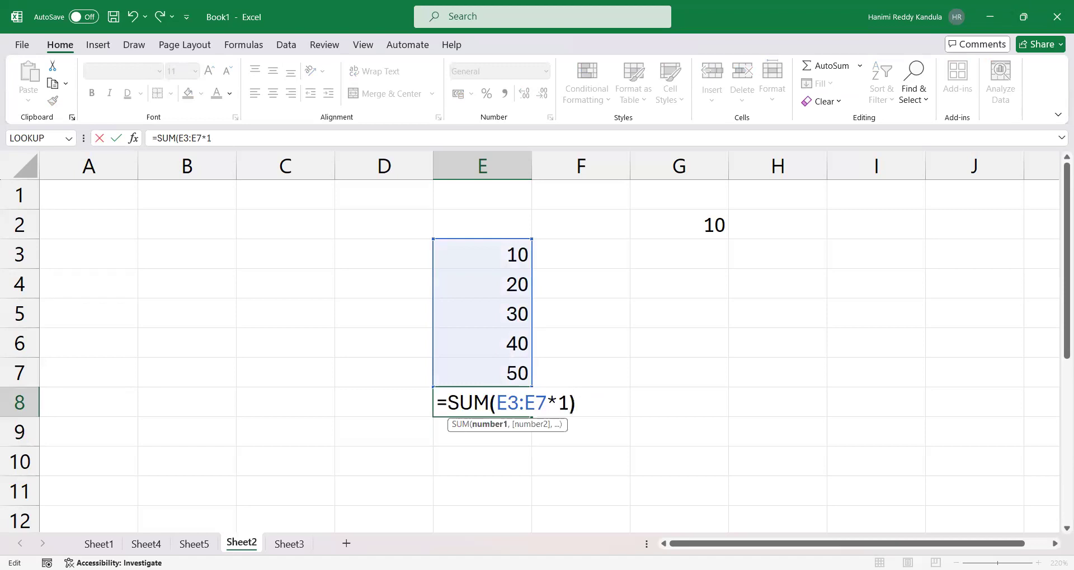
key("ctrl+Return")
key("Return")
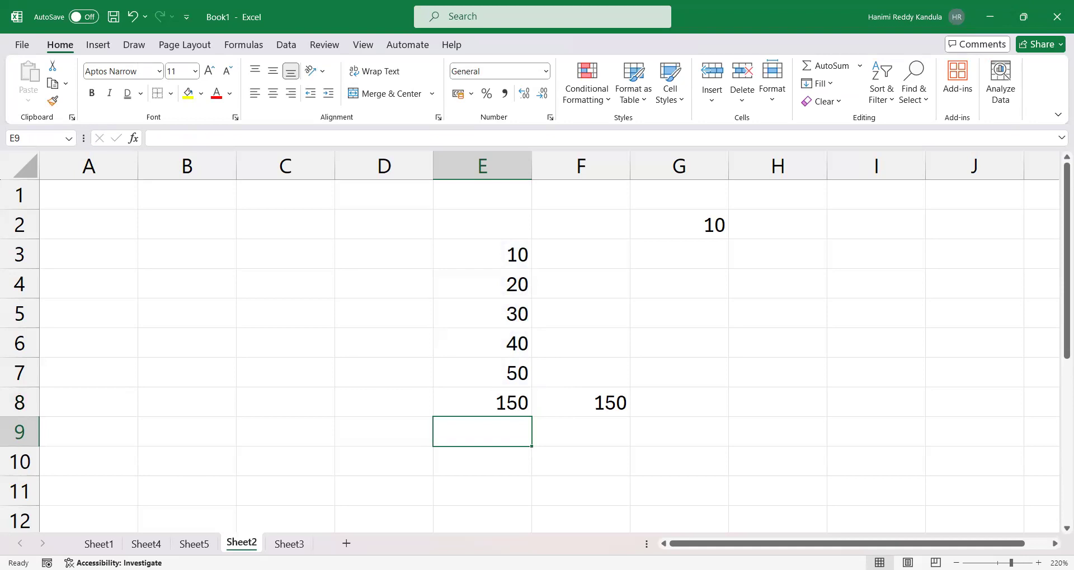
Remove the multiplication by 1 from the formula in E8, leaving =SUM(E3:E7).
key("Up")
key("F2")
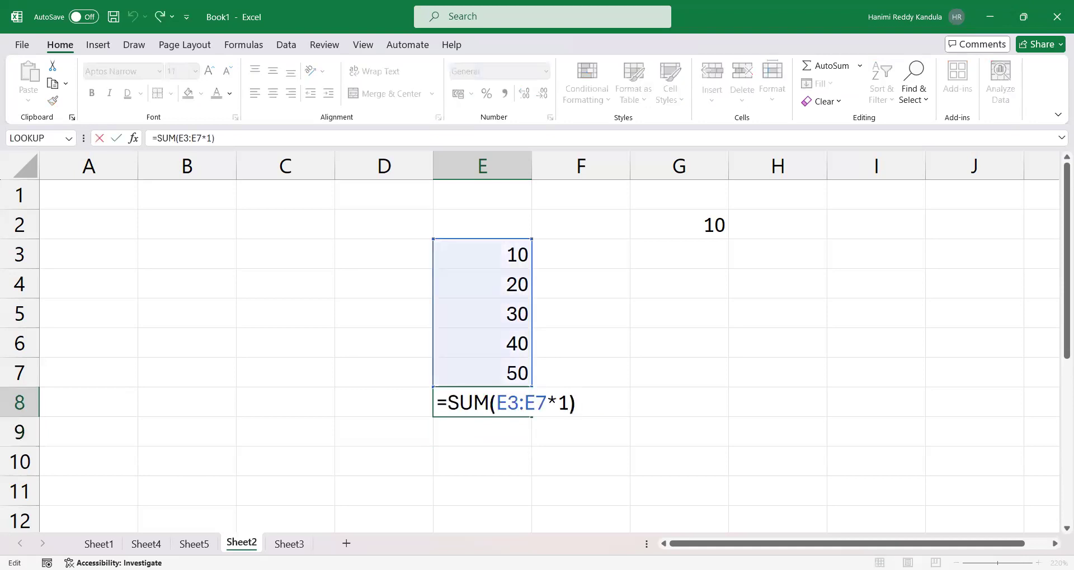
key("Left")
key("BackSpace")
key("BackSpace")
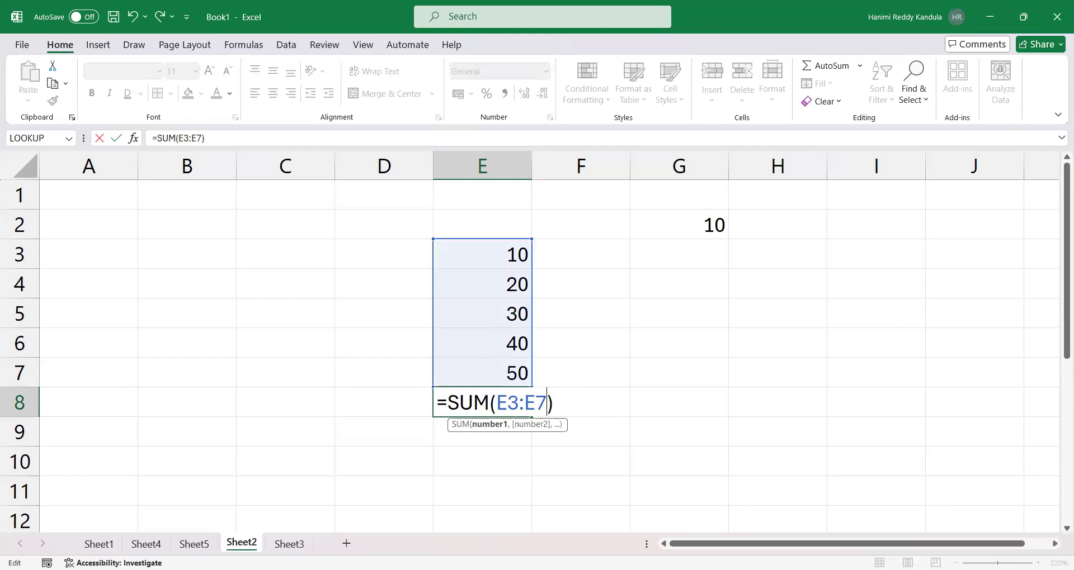
key("Return")
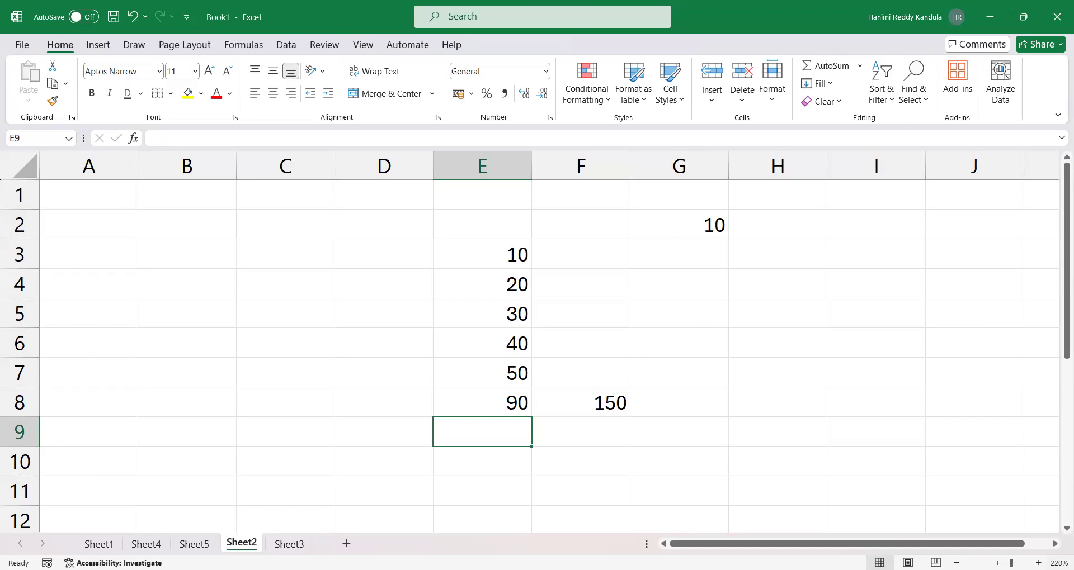
On Sheet1, total the whole Sales column in R6 with the formula =SUM(J2:J701).
left_click(98, 544)
left_click_drag(787, 544, 884, 547)
key("Right")
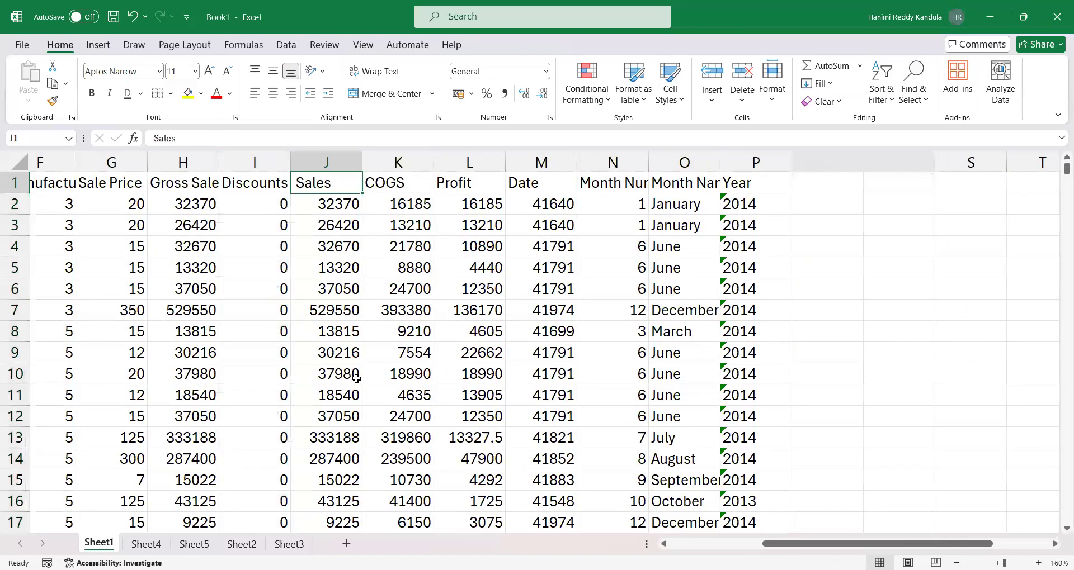
left_click(934, 287)
type("=")
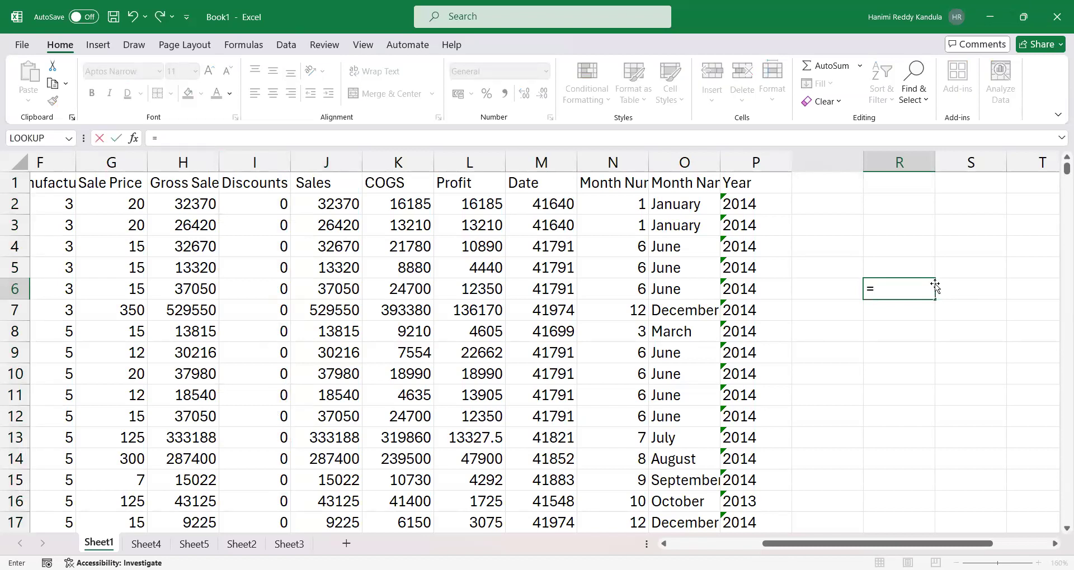
type("SUM(")
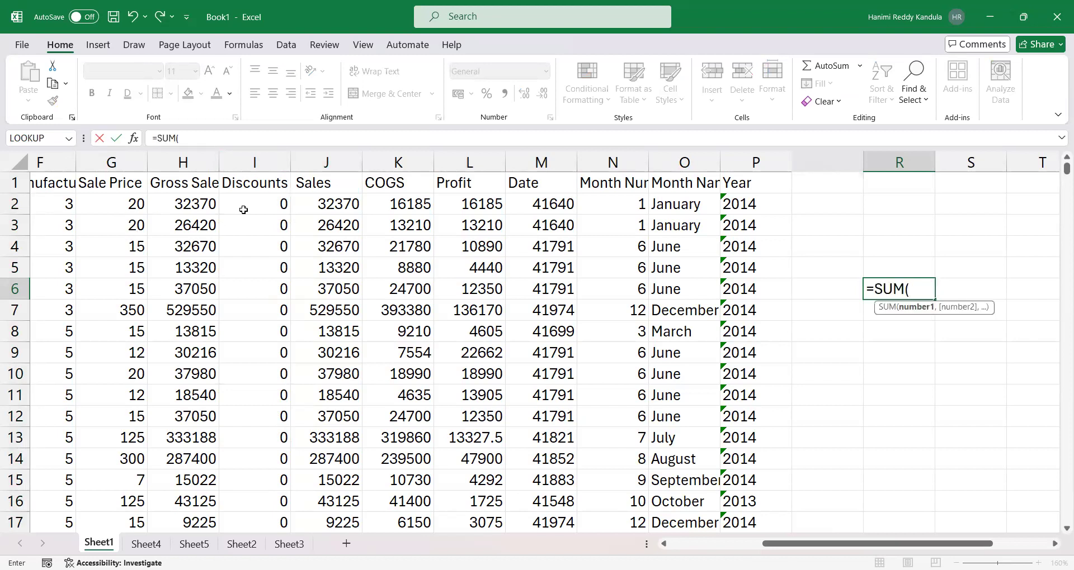
left_click(334, 202)
key("ctrl+shift+Down")
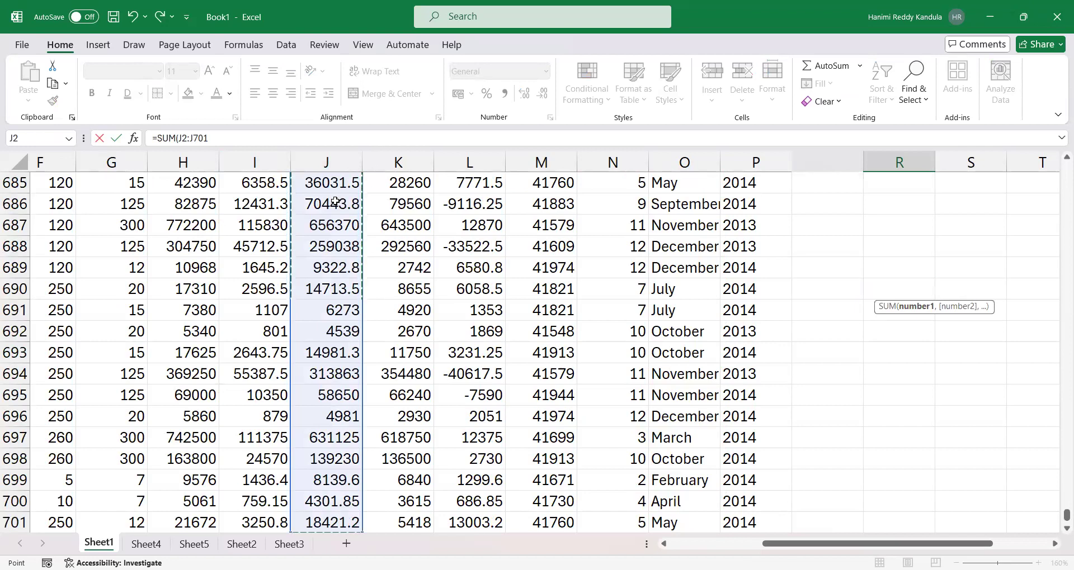
key("Return")
scroll(168, 260, "up", 2)
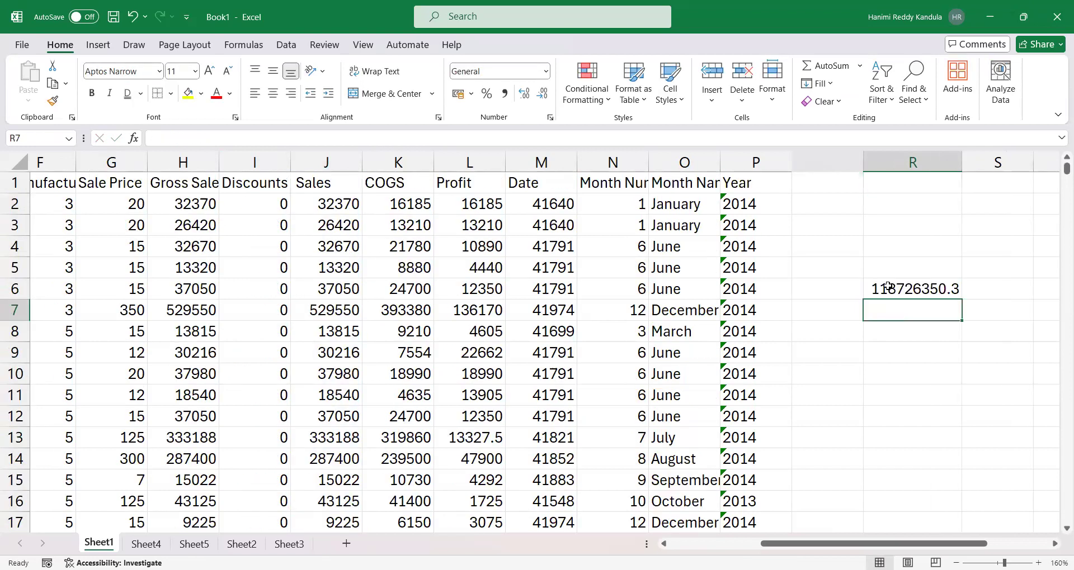
key("Up")
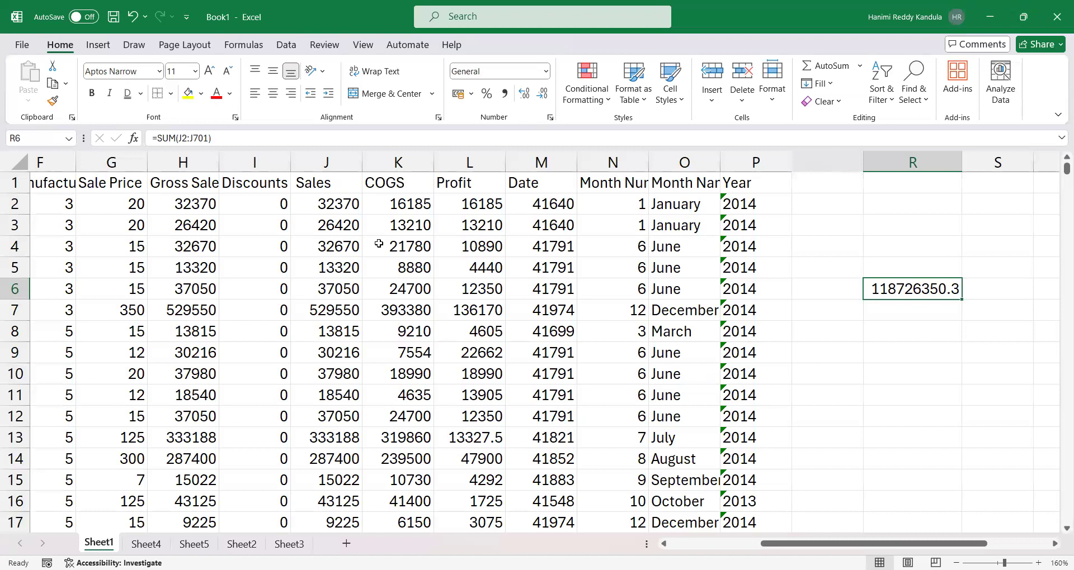
Enter the formula =SUM(10,20,3) in T5 to add typed-in numbers directly.
left_click_drag(770, 546, 701, 538)
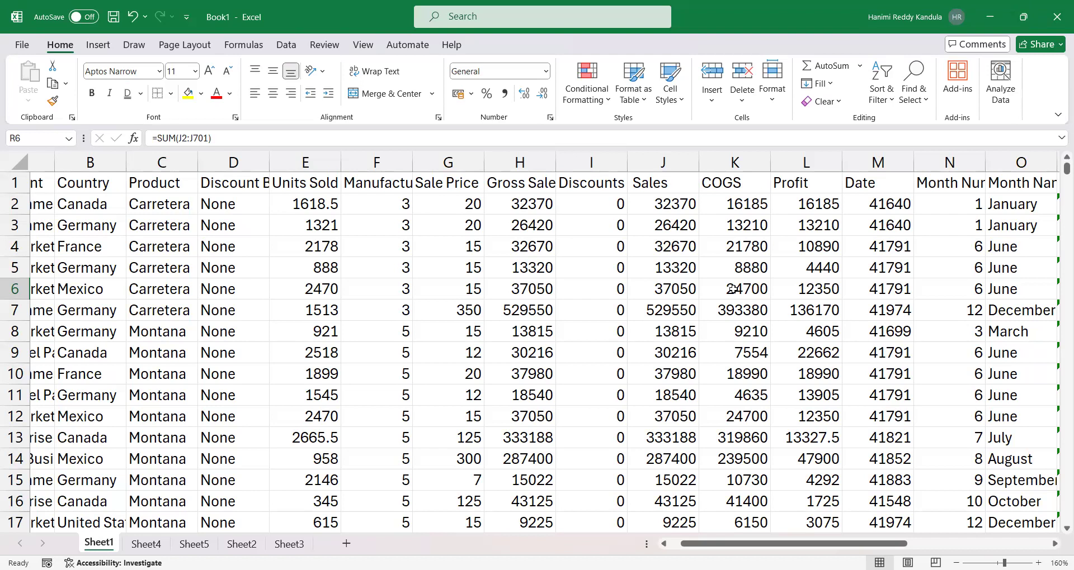
left_click_drag(883, 544, 685, 296)
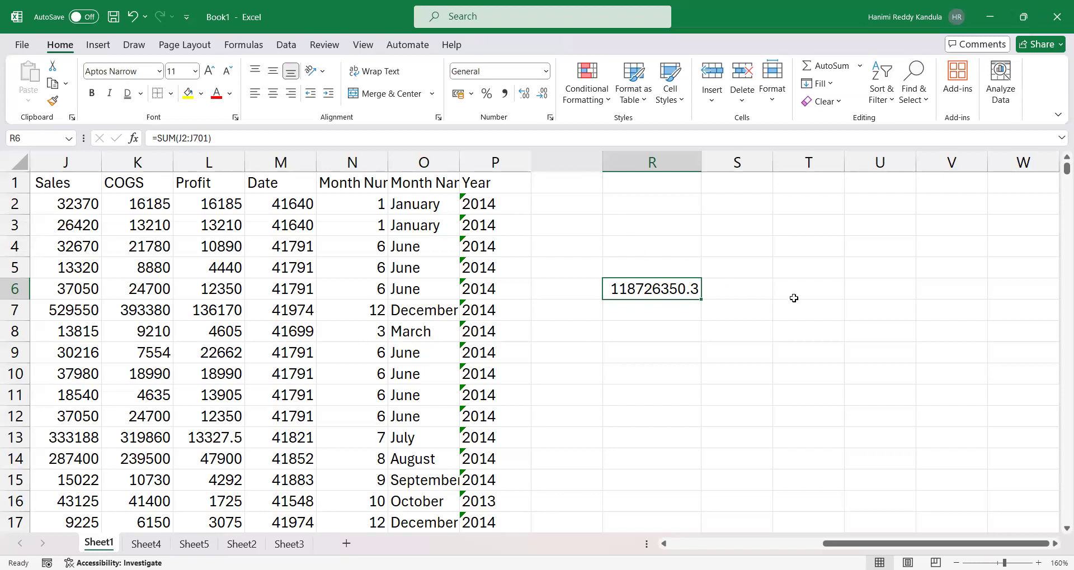
left_click(769, 286)
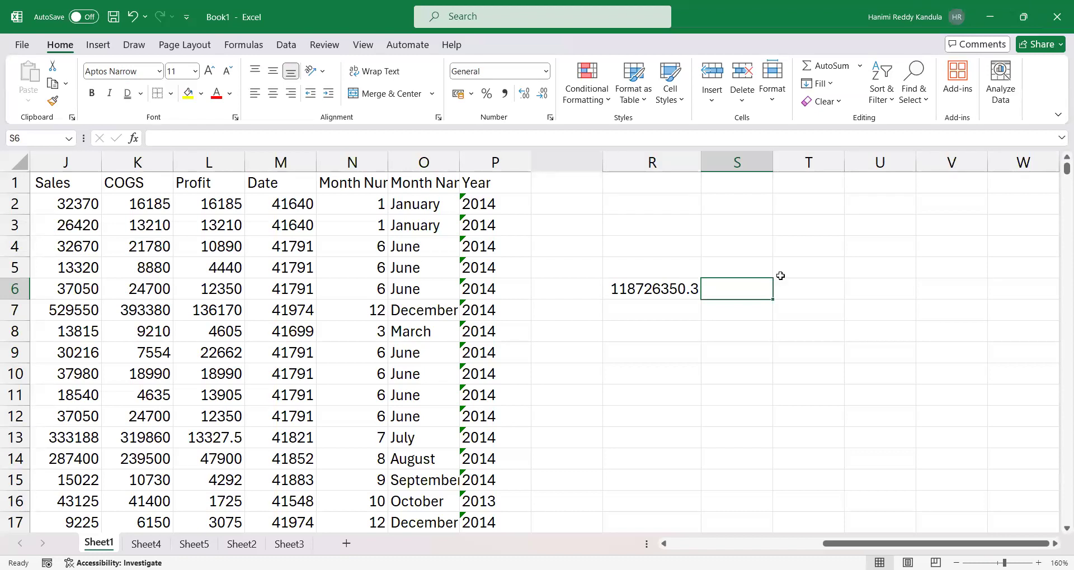
left_click(784, 273)
type("=")
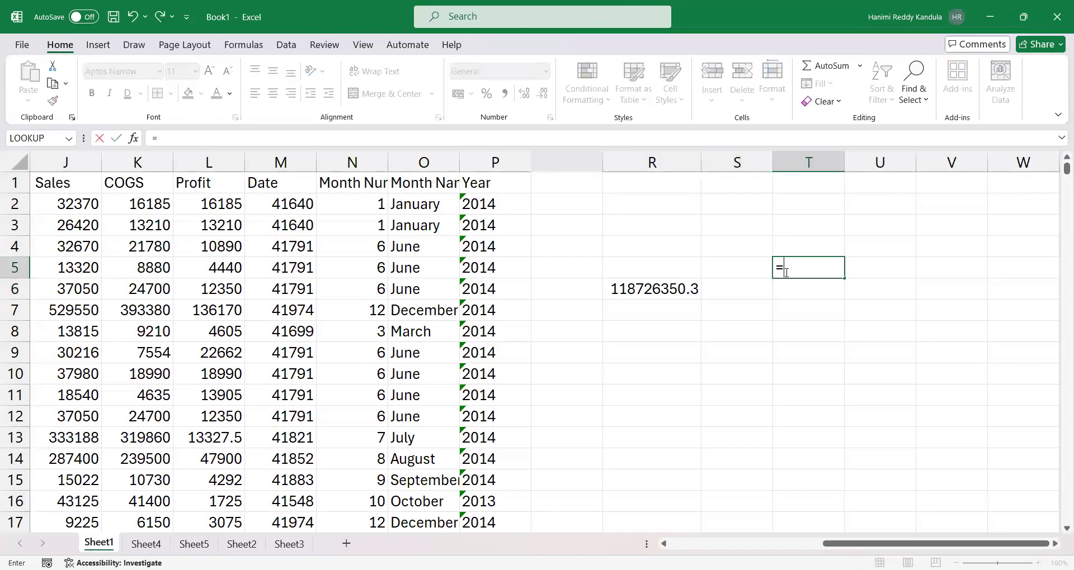
type("SUM(")
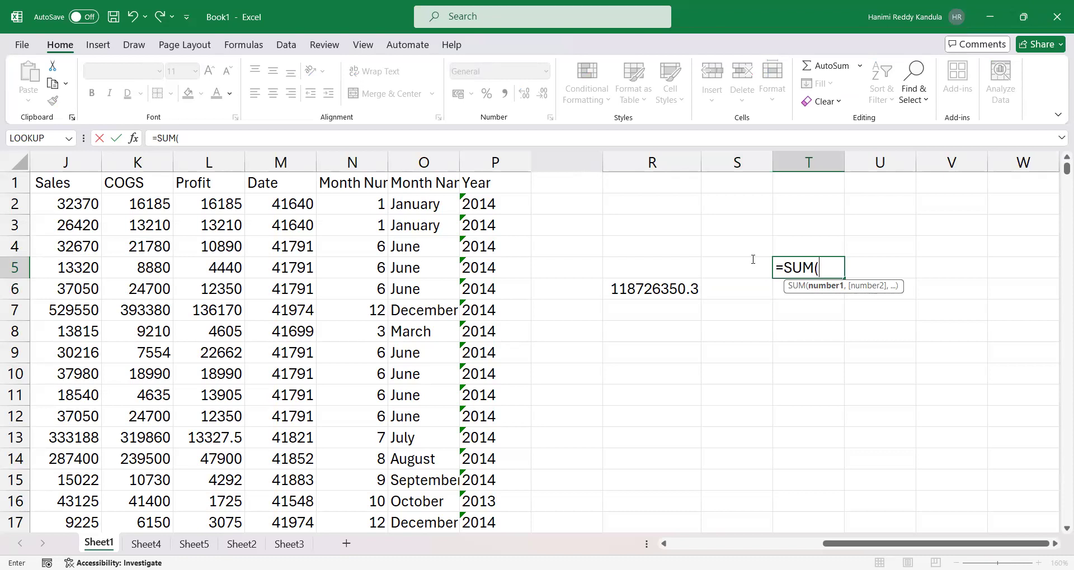
left_click_drag(874, 545, 754, 292)
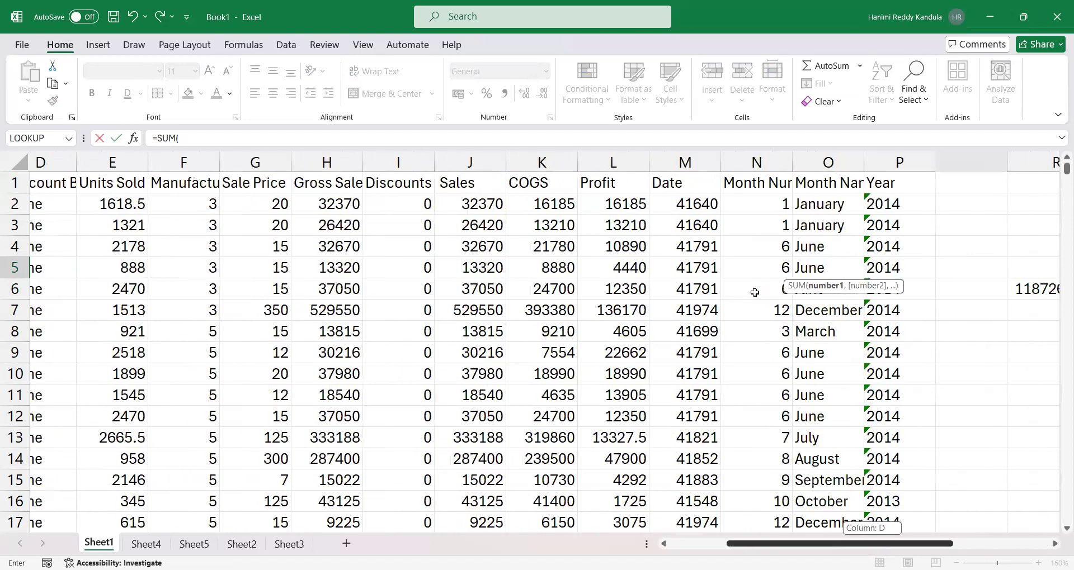
scroll(755, 292, "right", 1)
scroll(754, 292, "right", 6)
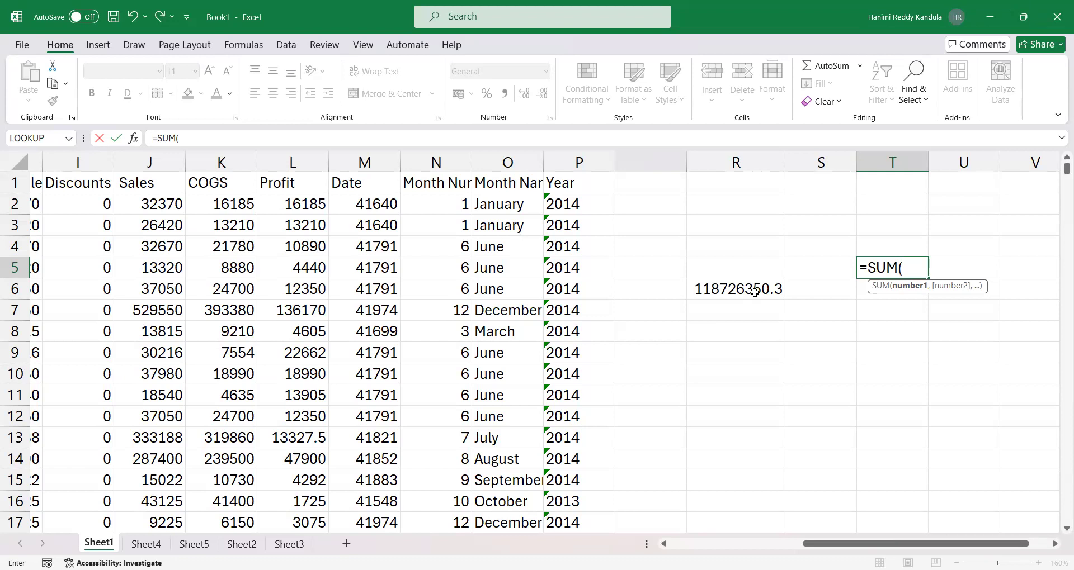
type("10,20,3)")
key("Return")
type("0")
key("Escape")
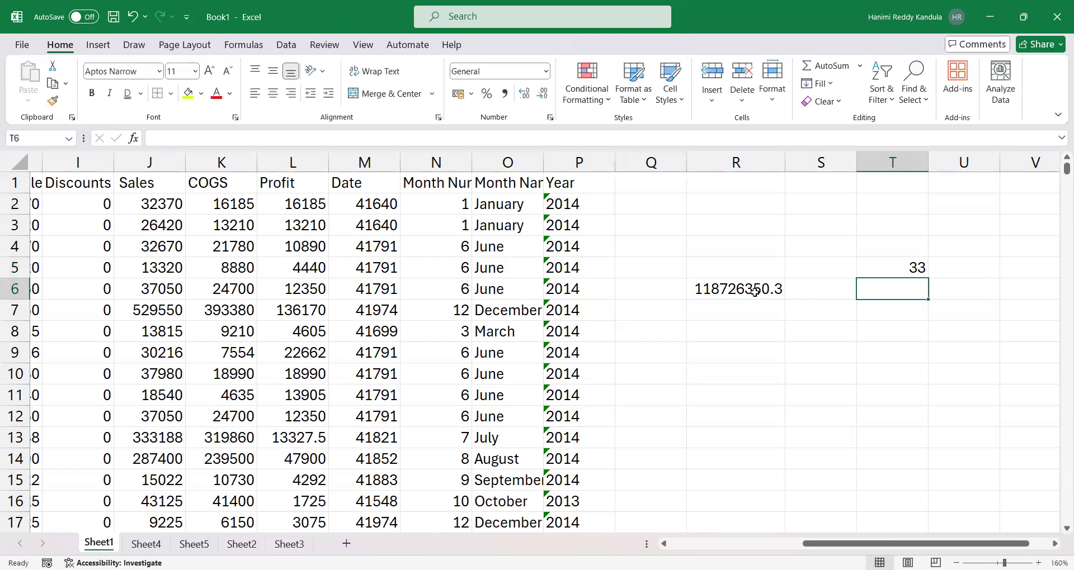
key("Up")
key("F2")
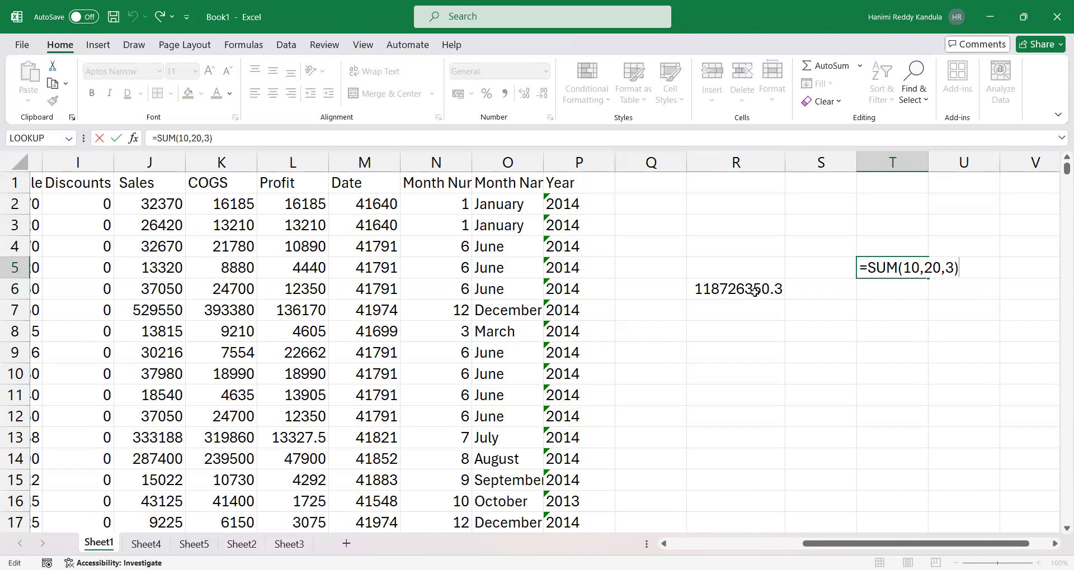
key("BackSpace")
key("BackSpace")
key("BackSpace")
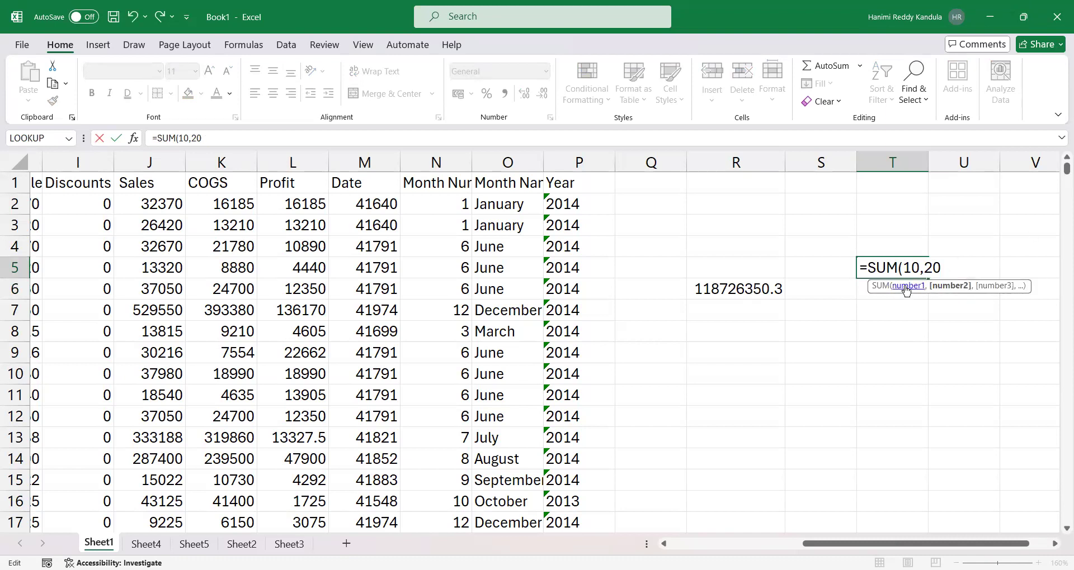
left_click(948, 292)
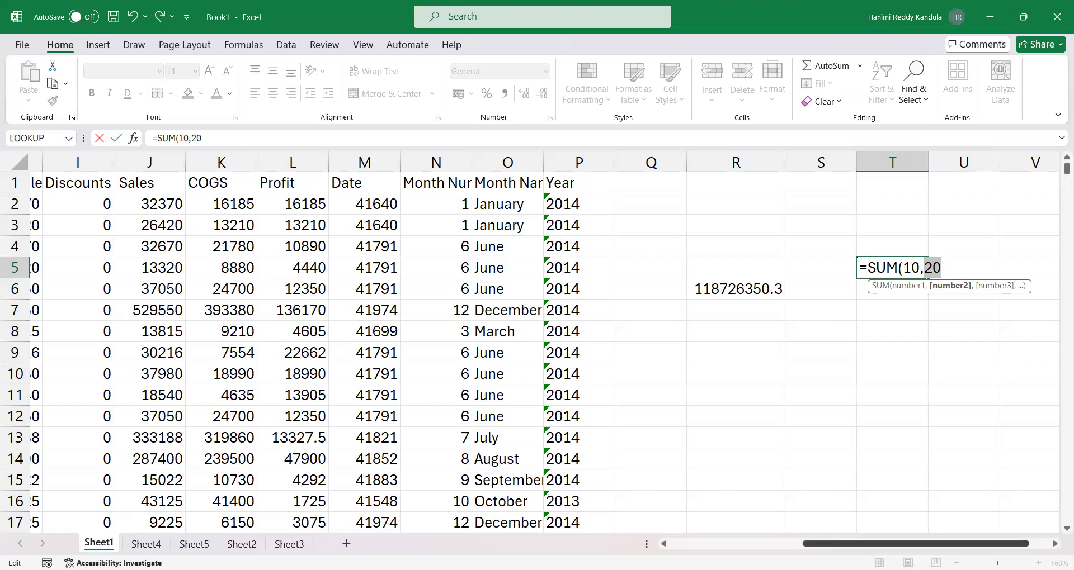
scroll(537, 353, "left", 3)
left_click(832, 352)
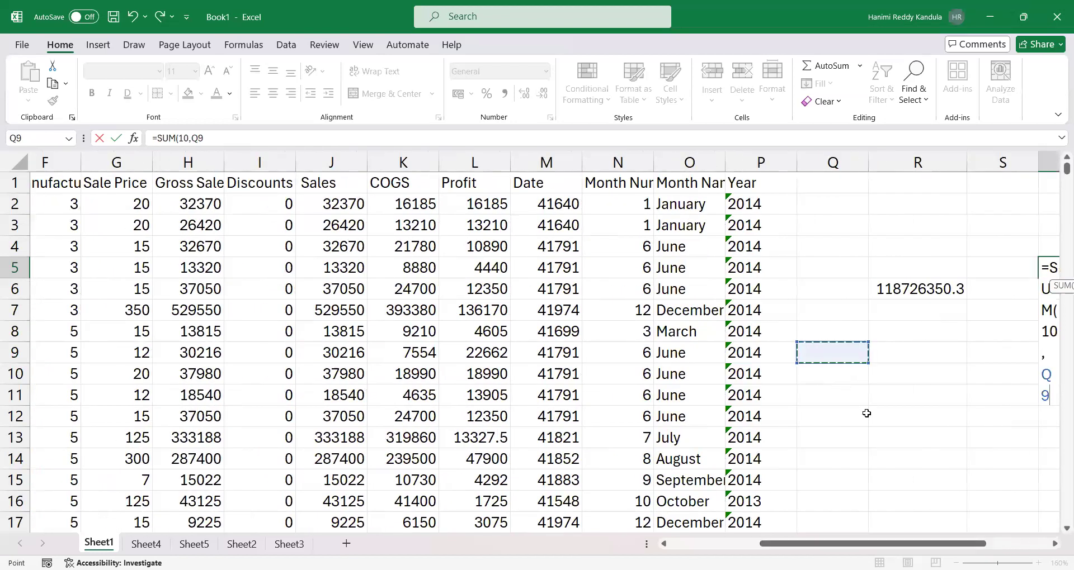
key("Escape")
Make the Gross Sales header in H1 bold, italic and underlined, and widen column H to show the full heading.
left_click_drag(863, 545, 96, 228)
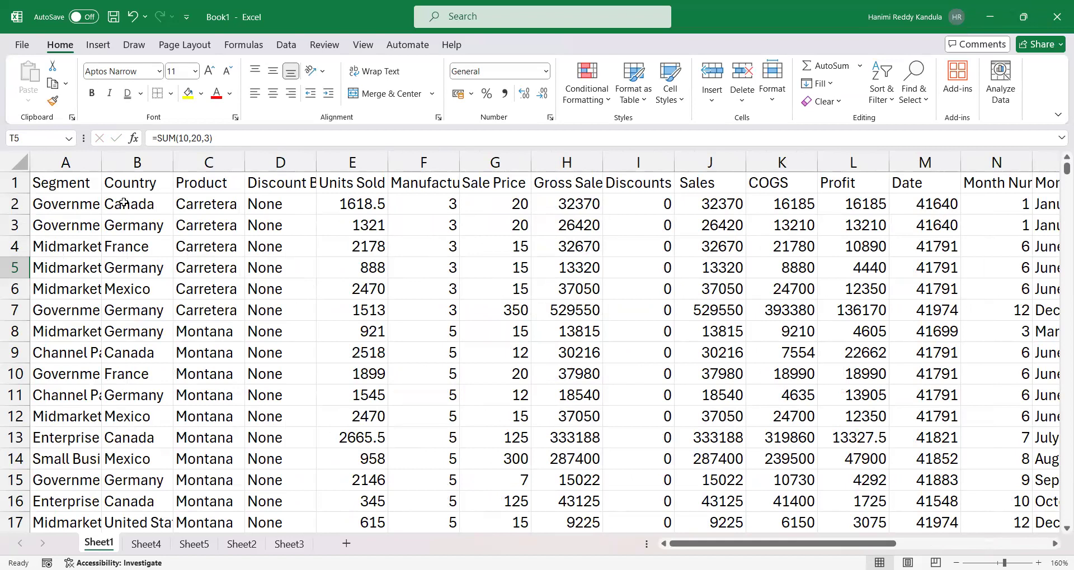
key("ctrl+Home")
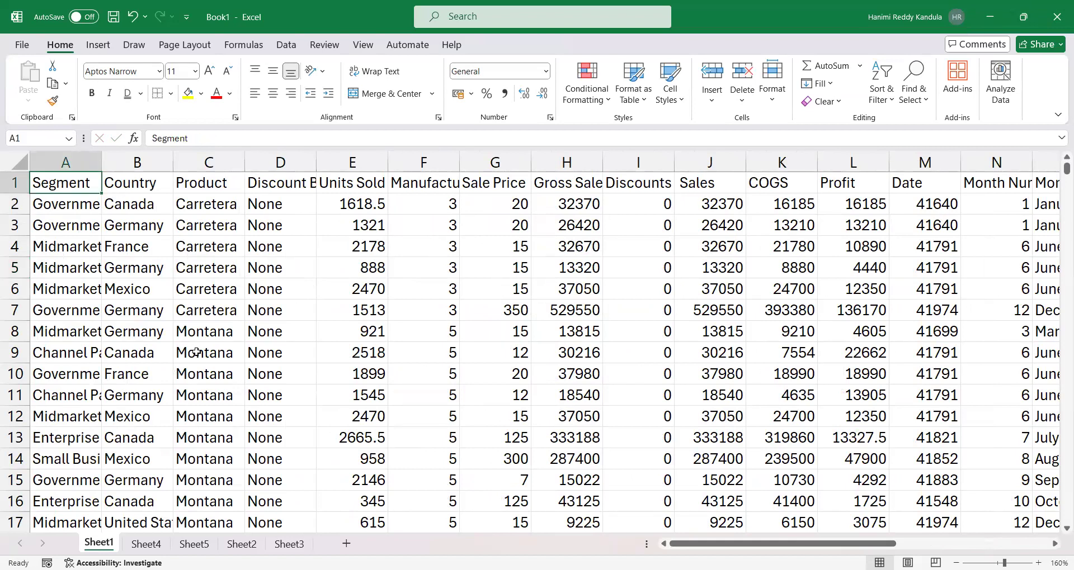
key("Right")
key("Right")
key("Right")
key("Right")
key("Right")
key("Right")
key("Right")
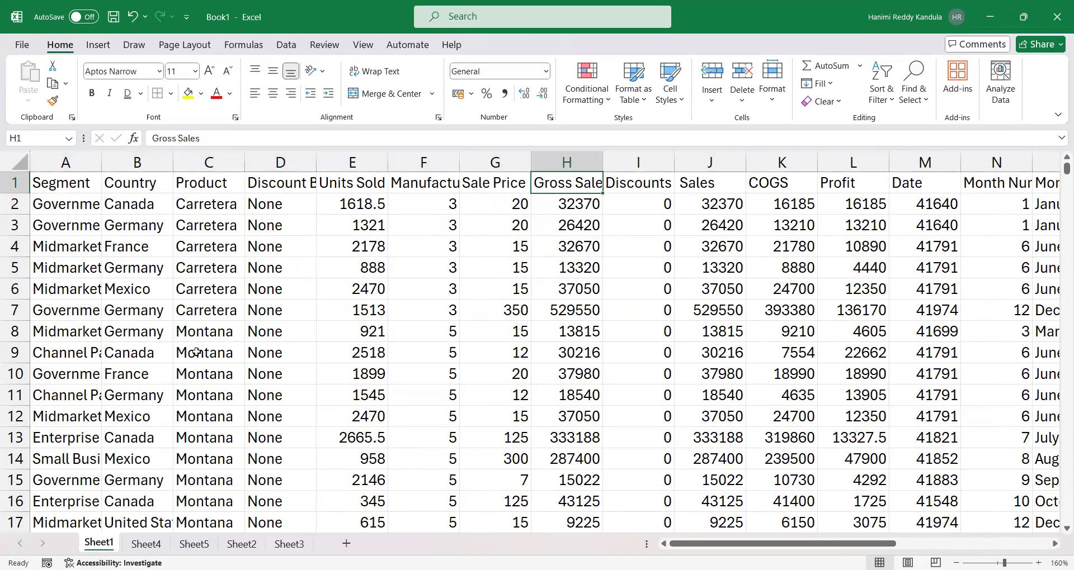
key("ctrl+b")
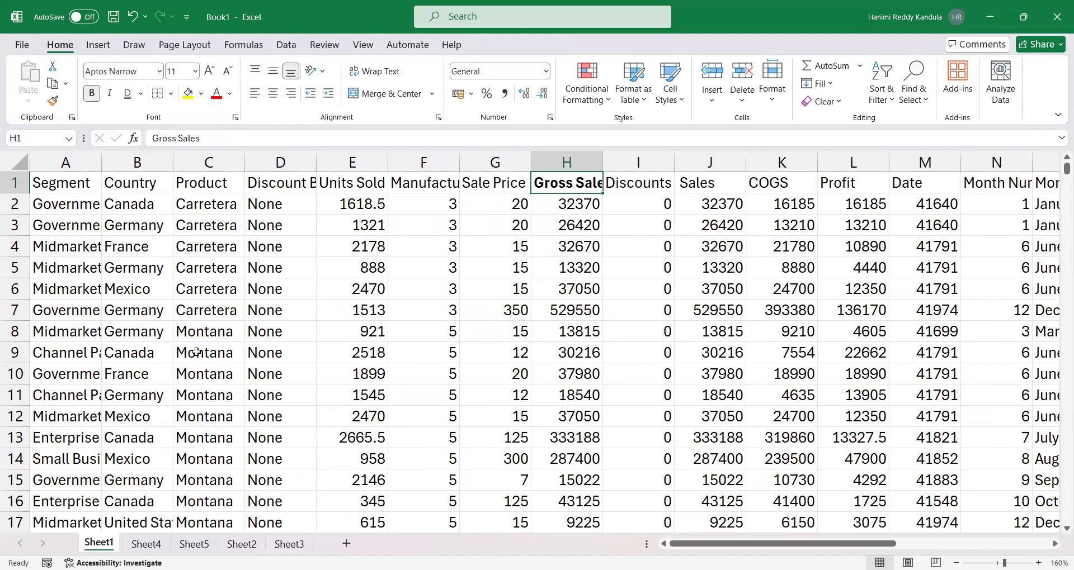
key("ctrl+i")
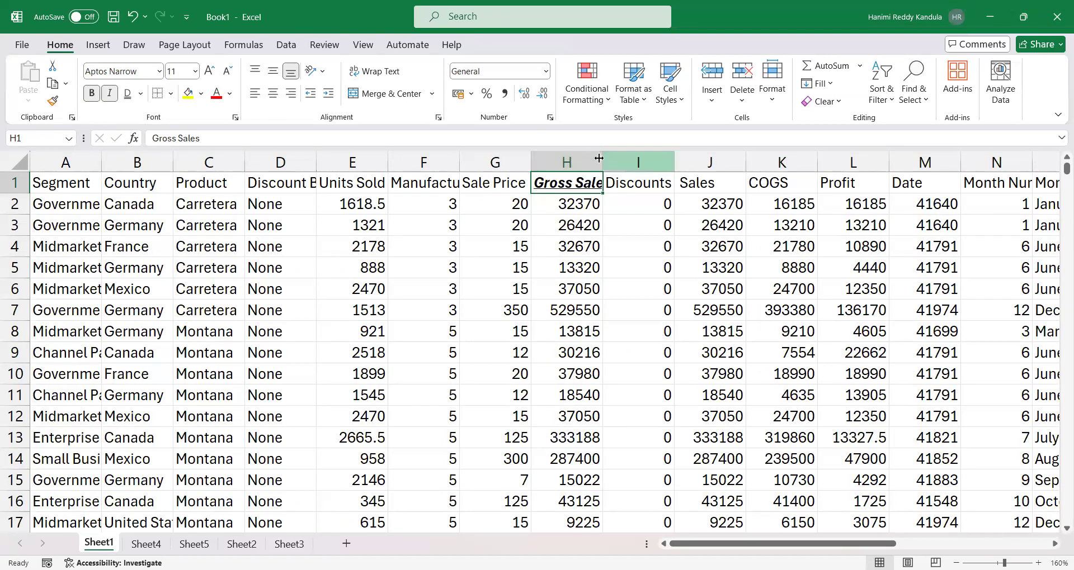
left_click_drag(617, 157, 624, 159)
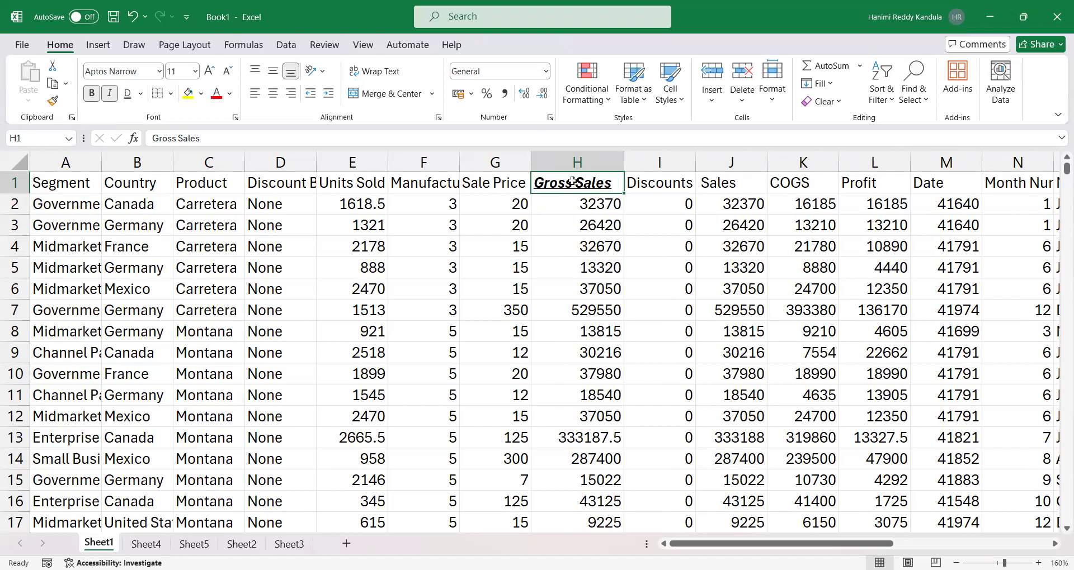
Make the Segment, Country and Product headers in A1:C1 bold, underlined and italic.
left_click_drag(67, 188, 222, 186)
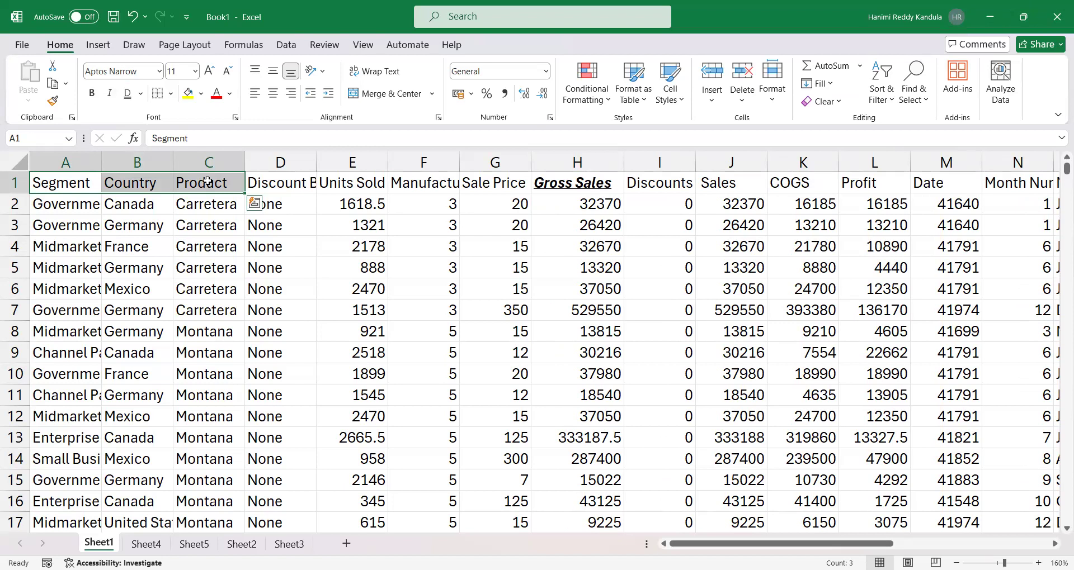
key("ctrl+b")
key("ctrl+u")
key("ctrl+i")
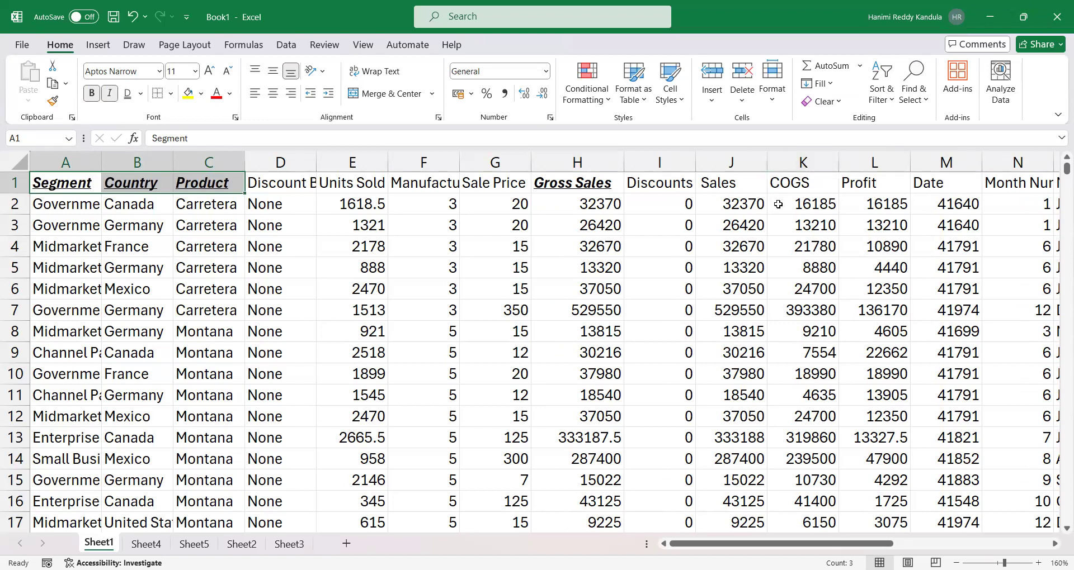
left_click(808, 204)
left_click(810, 180)
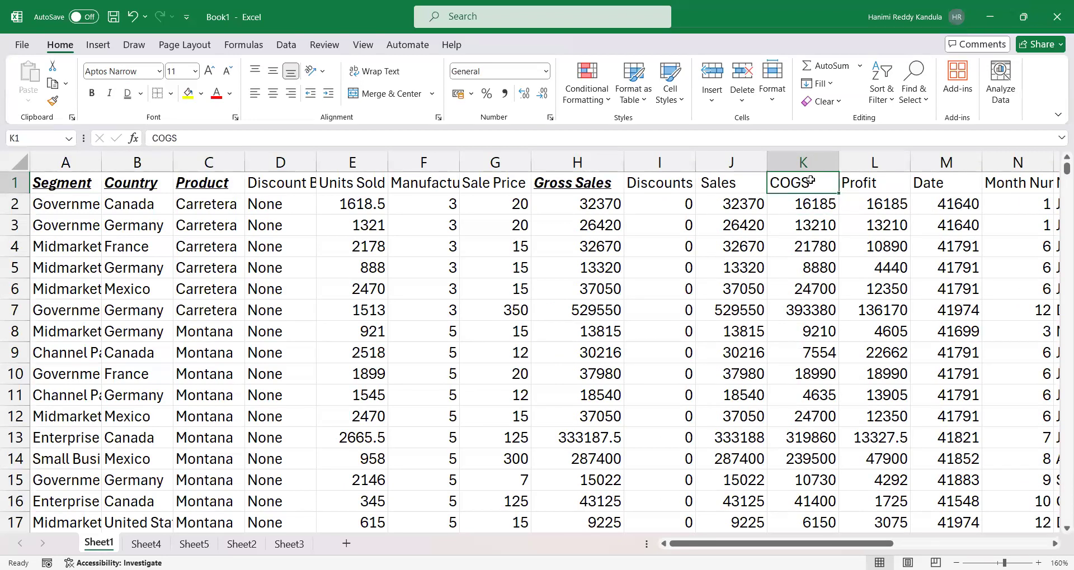
left_click(943, 183)
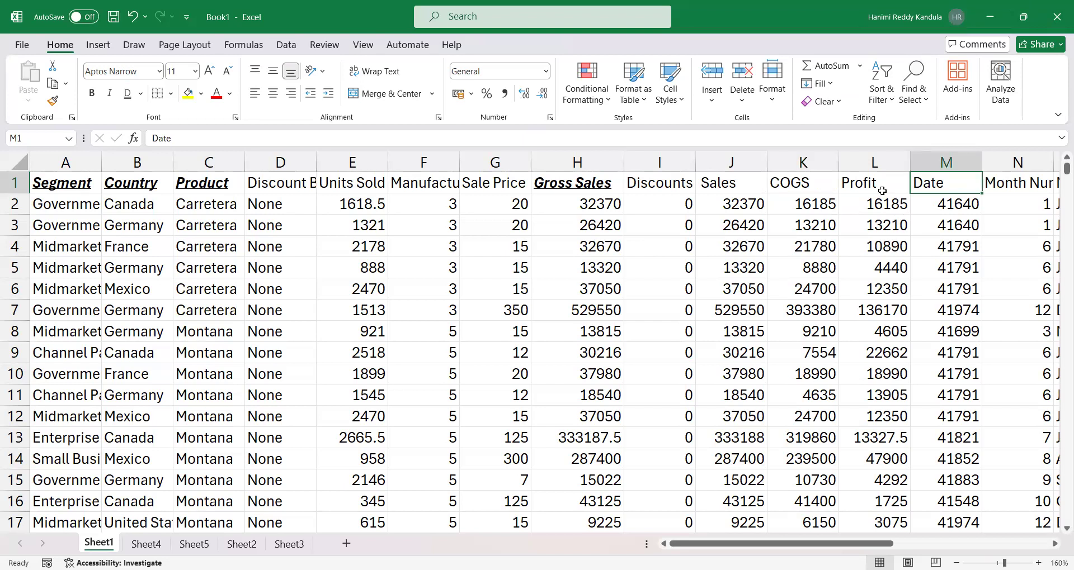
left_click(787, 185)
left_click_drag(65, 208, 56, 416)
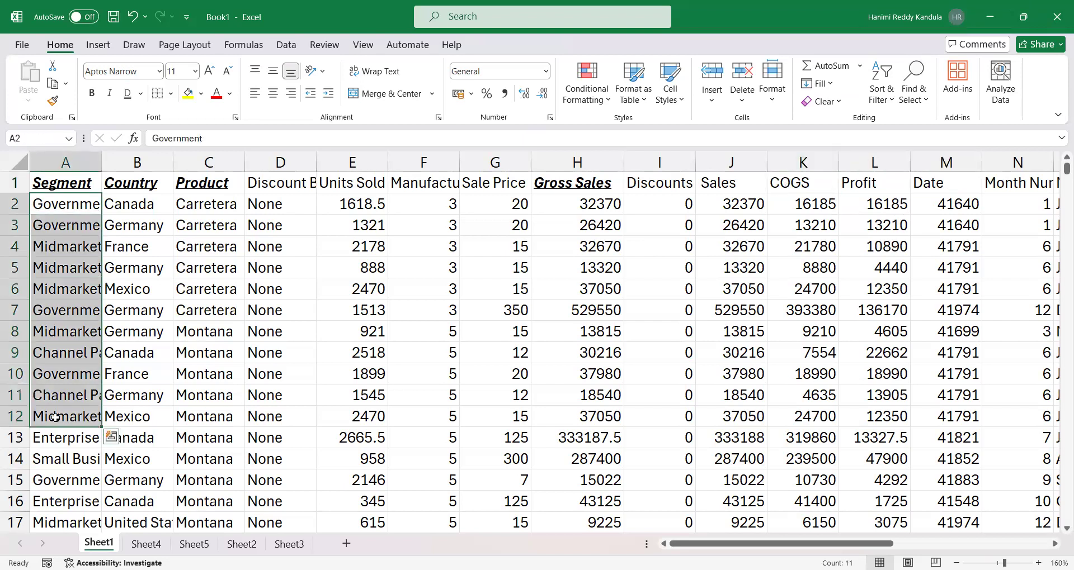
left_click(201, 93)
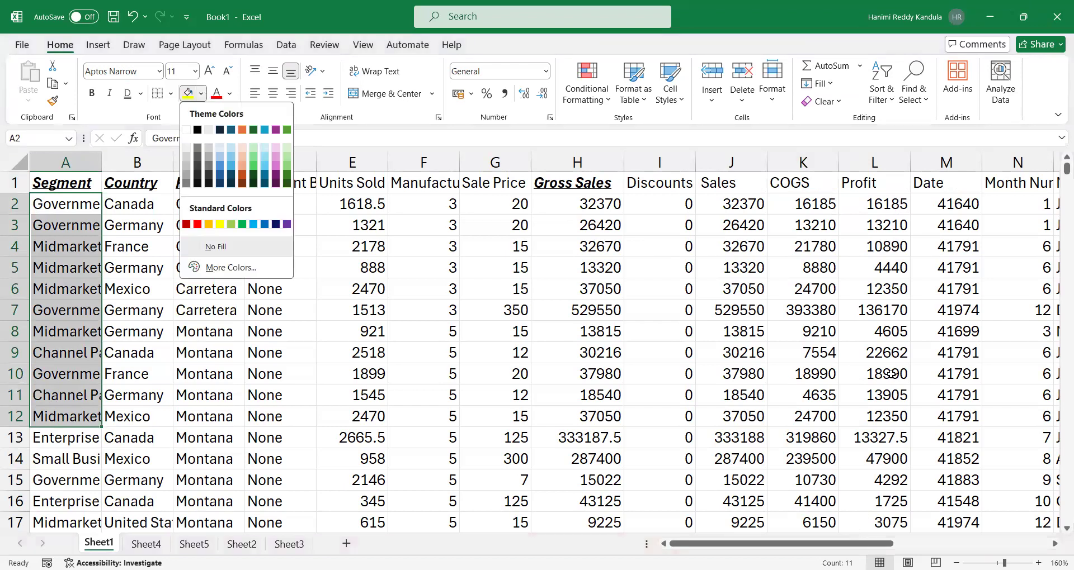
left_click(564, 248)
Apply All Borders to the Gross Sales and Discounts cells in H1:I9.
left_click_drag(576, 182, 656, 352)
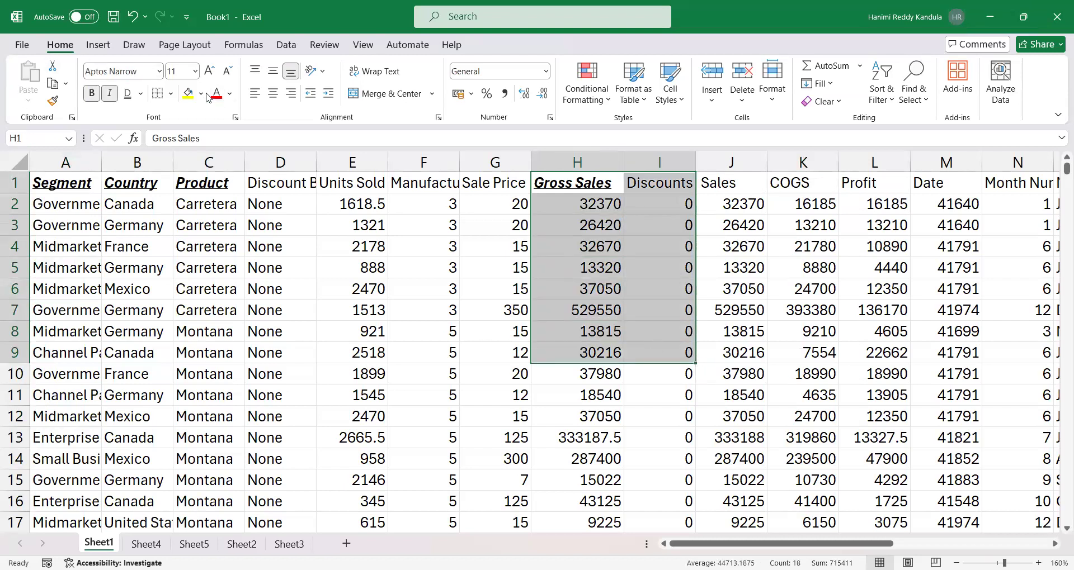
left_click(172, 94)
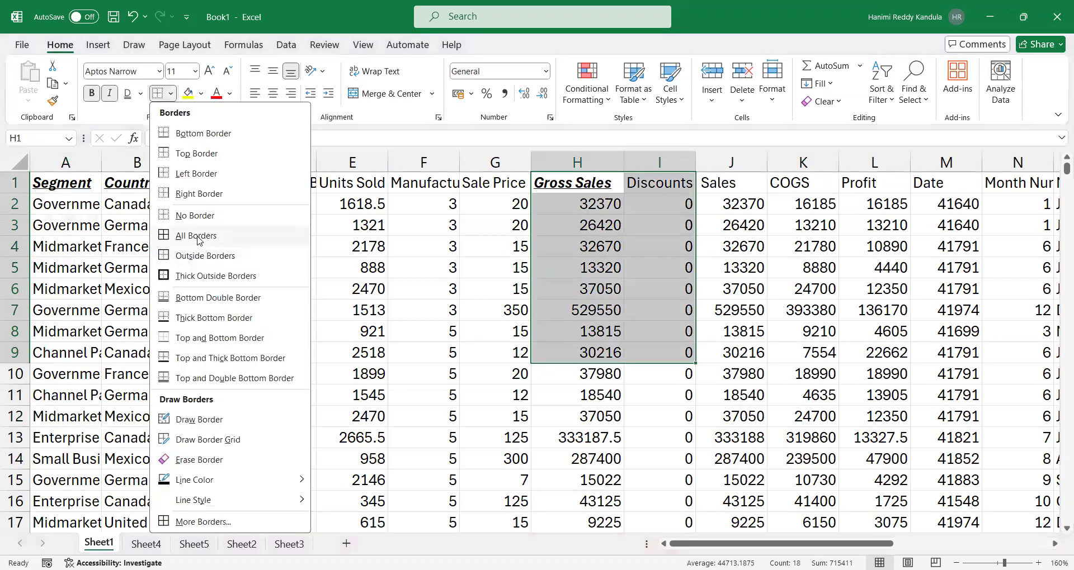
left_click(197, 237)
left_click(874, 310)
left_click(595, 184)
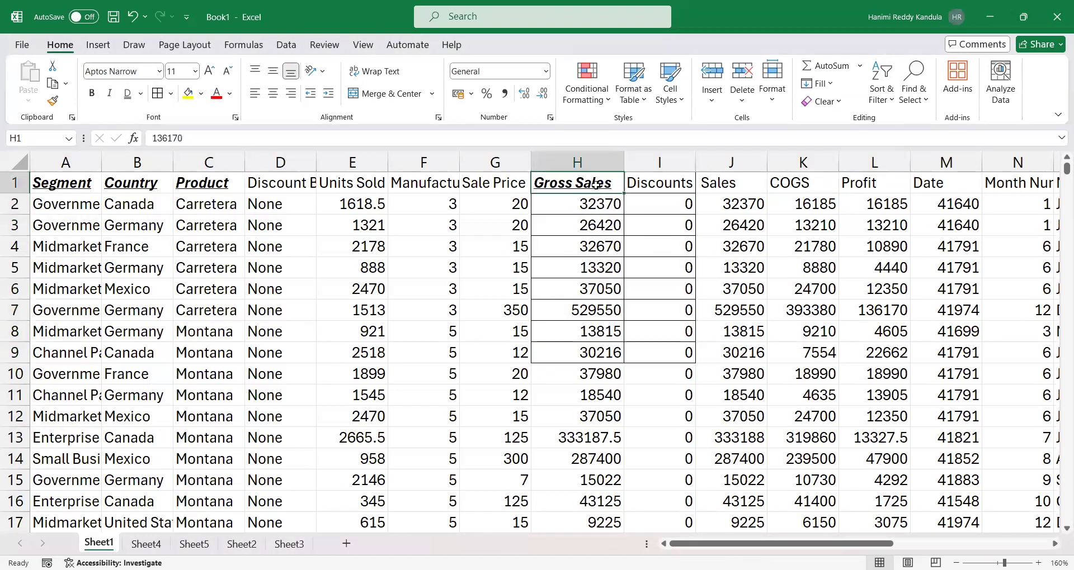
Make the bordered Gross Sales and Discounts cells in H1:I9 bold, italic and underlined.
left_click_drag(578, 184, 652, 350)
left_click(92, 94)
left_click(92, 94)
left_click(109, 93)
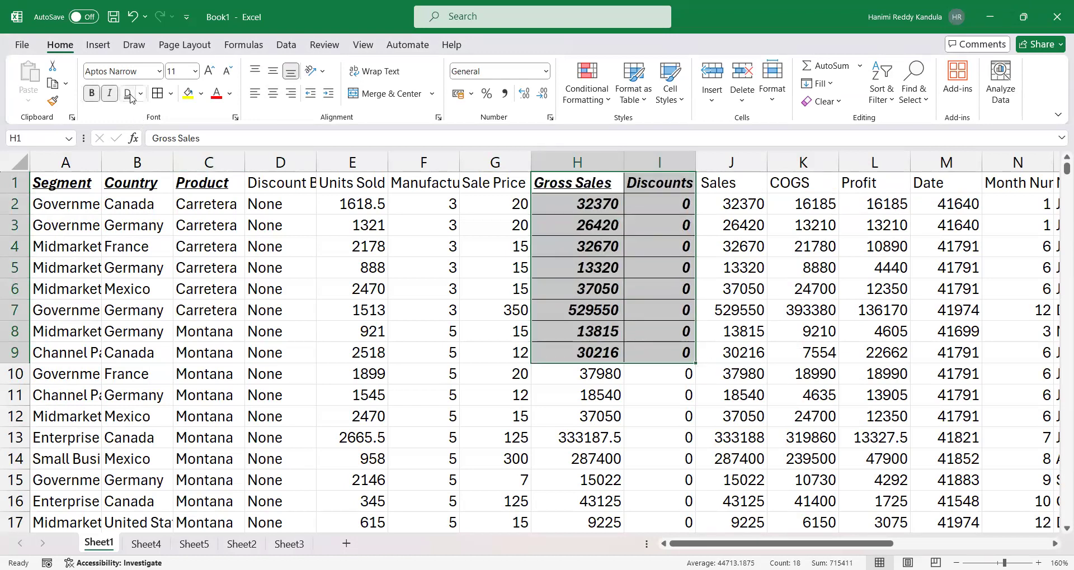
left_click(128, 94)
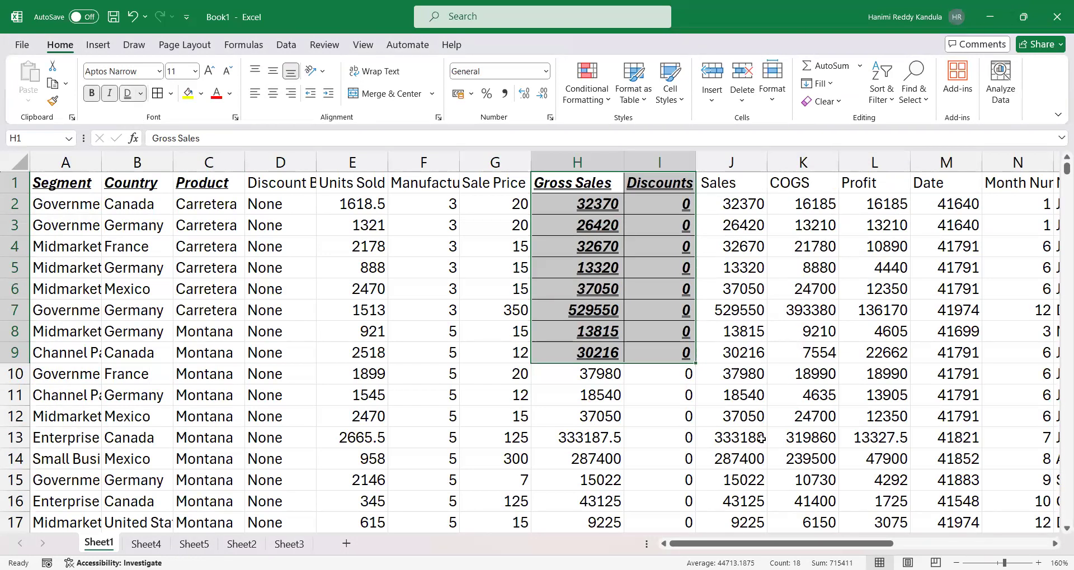
left_click(783, 400)
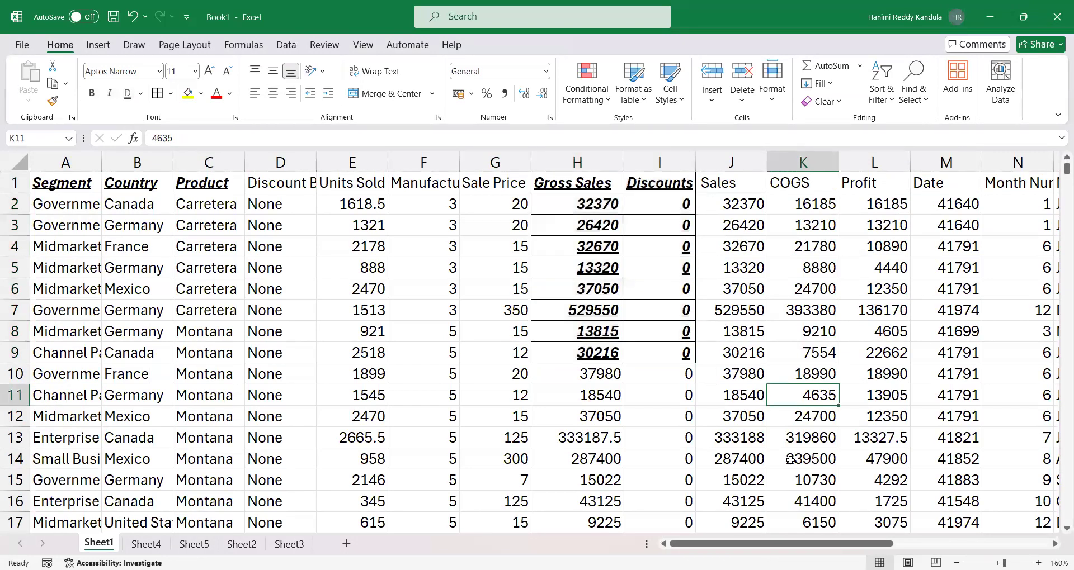
left_click_drag(584, 179, 662, 358)
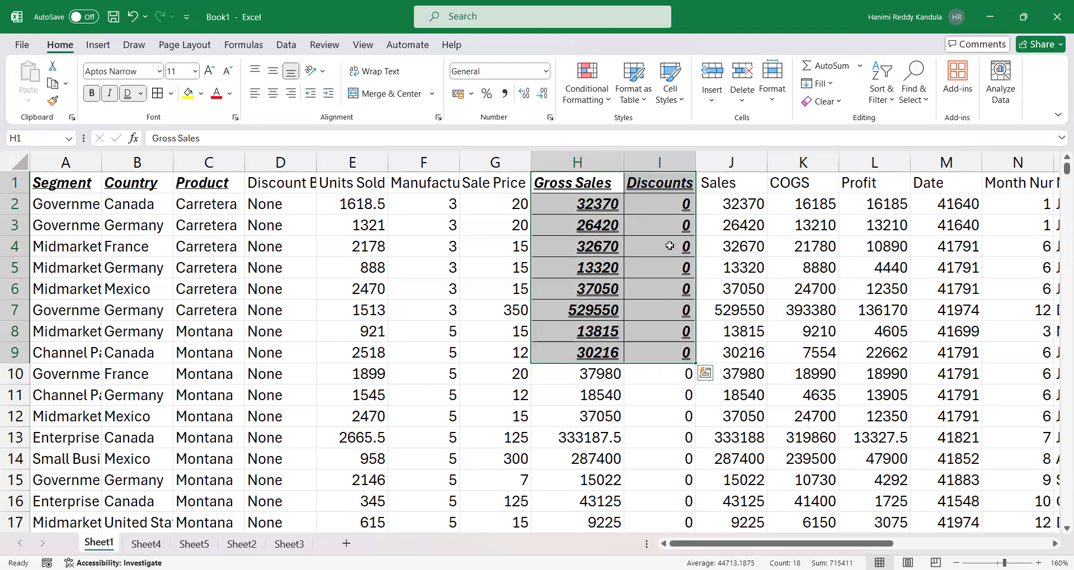
left_click_drag(60, 189, 175, 283)
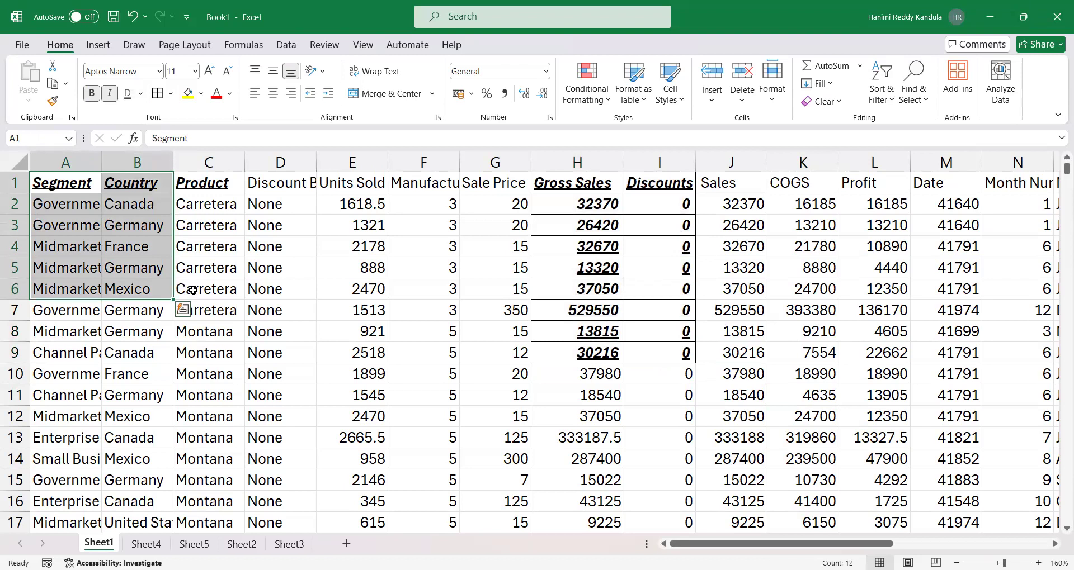
left_click(607, 192)
left_click_drag(607, 192, 643, 330)
Copy the formatting of H4:I6 onto the cells A1:D11 with Format Painter.
left_click_drag(593, 237, 650, 293)
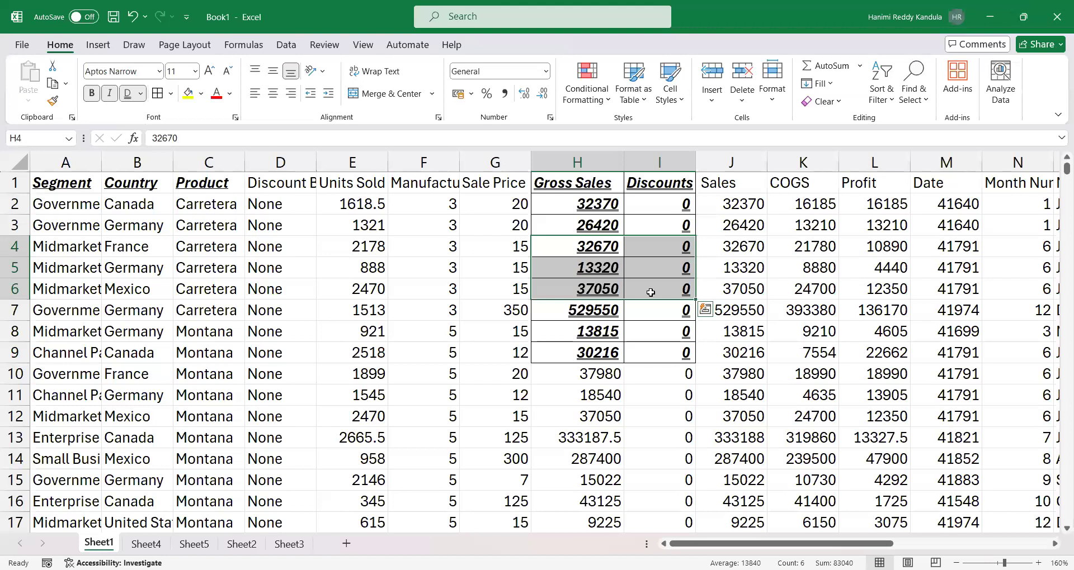
left_click(54, 101)
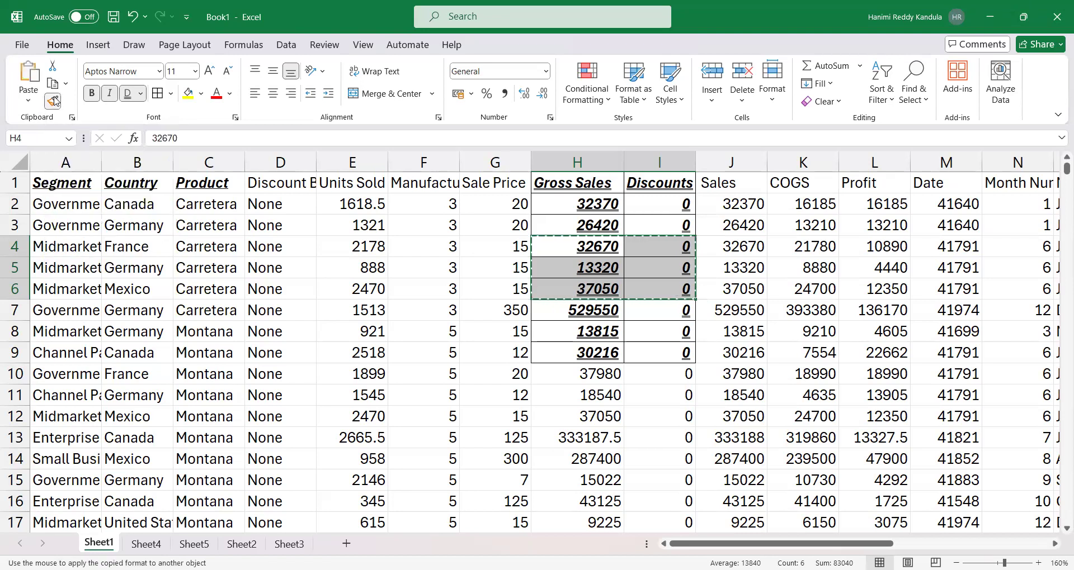
left_click(597, 250)
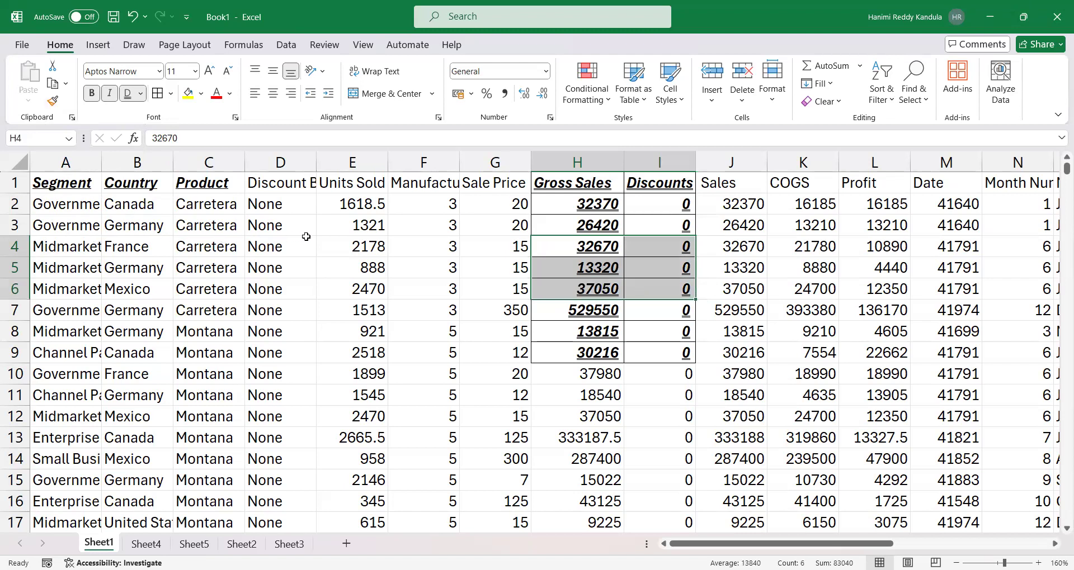
left_click(55, 100)
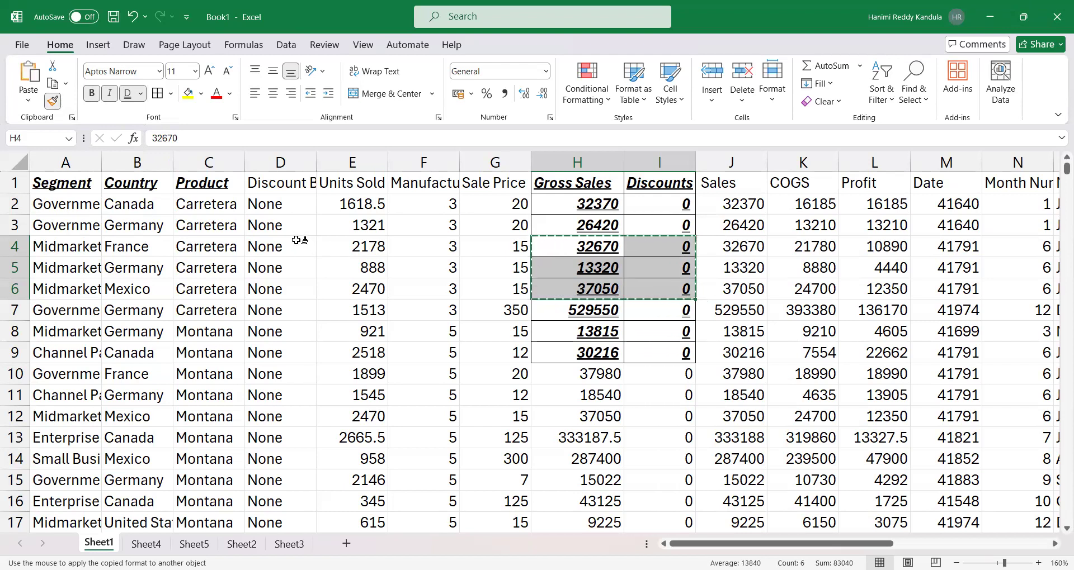
left_click(69, 186)
mouse_move(190, 226)
left_mouse_down()
mouse_move(207, 311)
mouse_move(254, 396)
left_mouse_up()
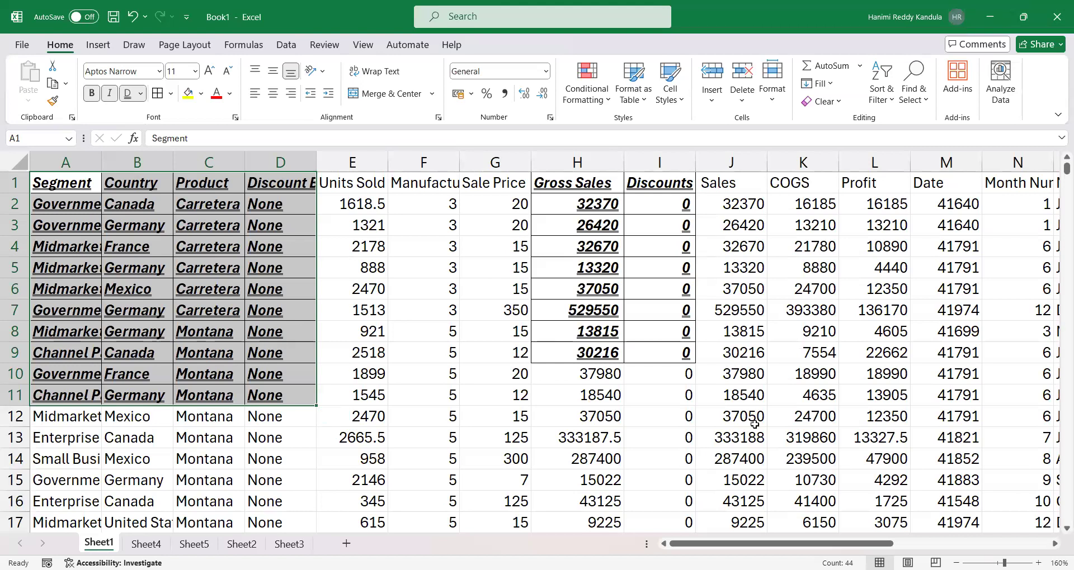
Select the empty cells U3:U15 by extending the selection down from U3, and reselect the range as U3:U12.
left_click_drag(774, 545, 954, 240)
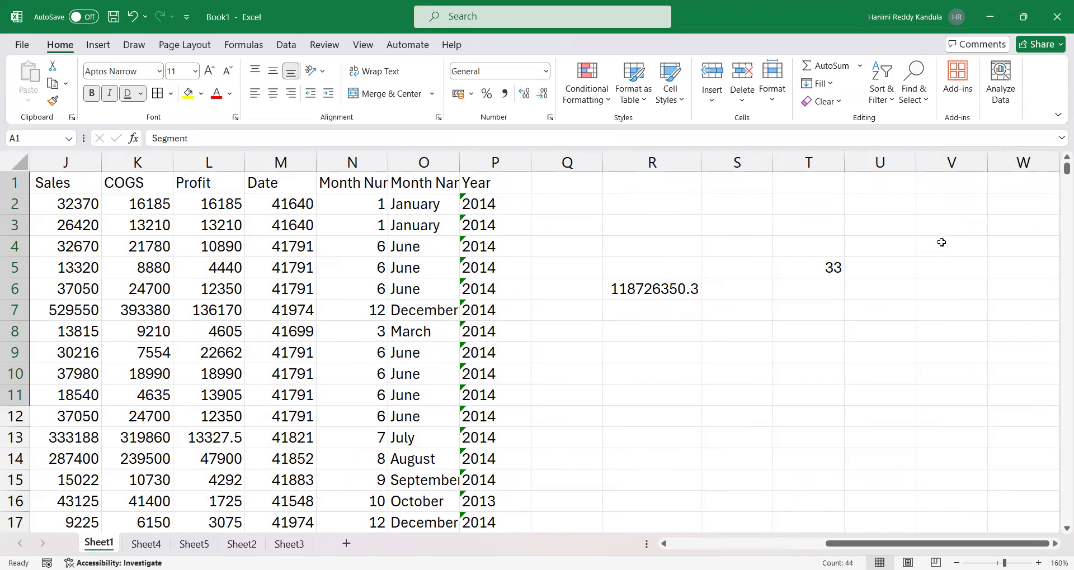
left_click(943, 249)
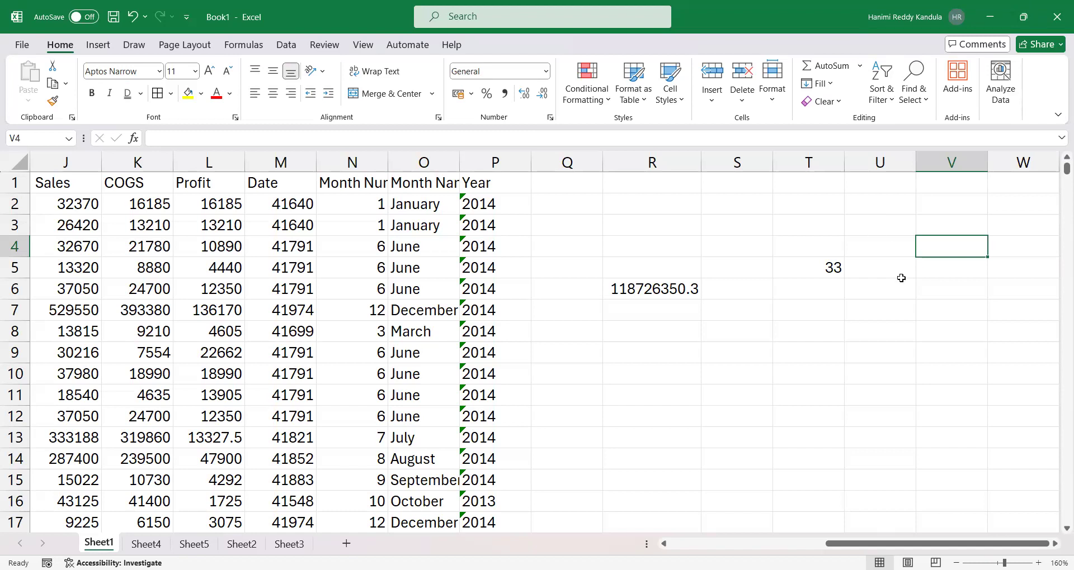
key("Up")
key("Left")
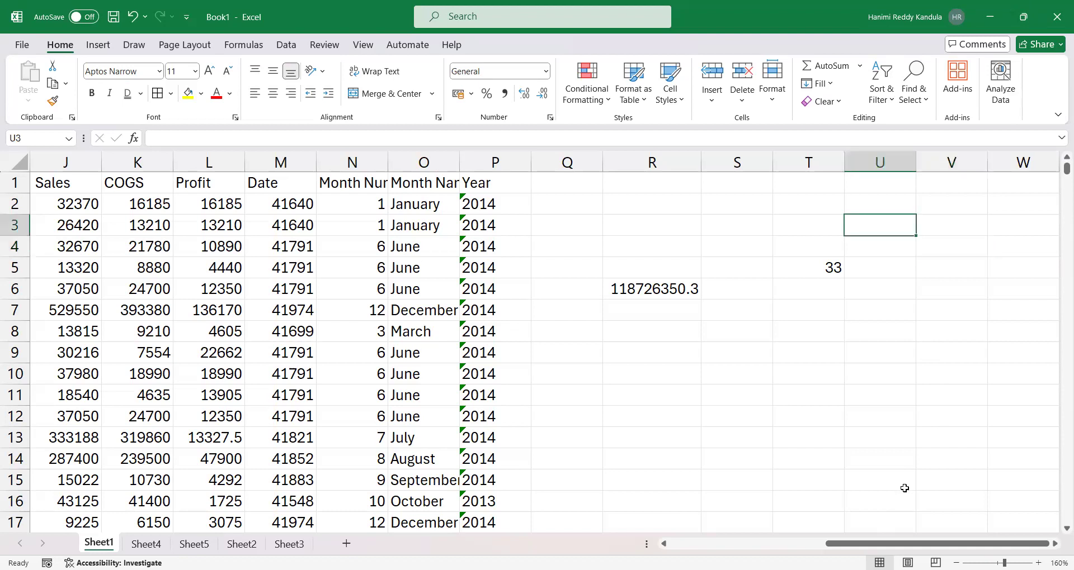
key("shift+Down")
key("shift+Down")
key("shift+Down")
key("shift+Down")
key("shift+Down")
key("shift+Down")
key("shift+Down")
key("shift+Down")
key("shift+Down")
key("shift+Right")
key("shift+Down")
key("shift+Left")
key("shift+Down")
key("shift+Down")
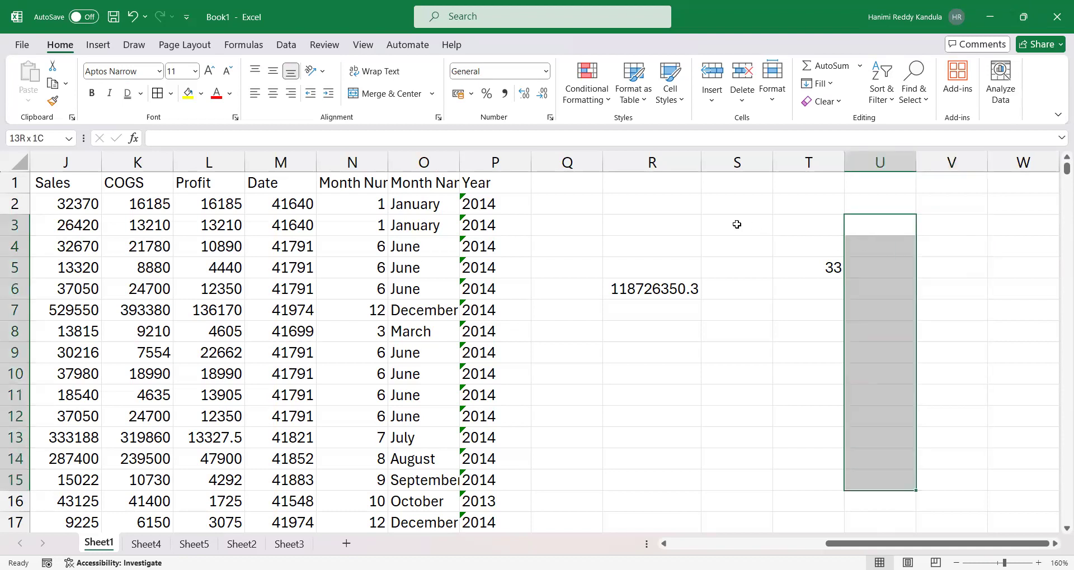
left_click_drag(896, 223, 884, 416)
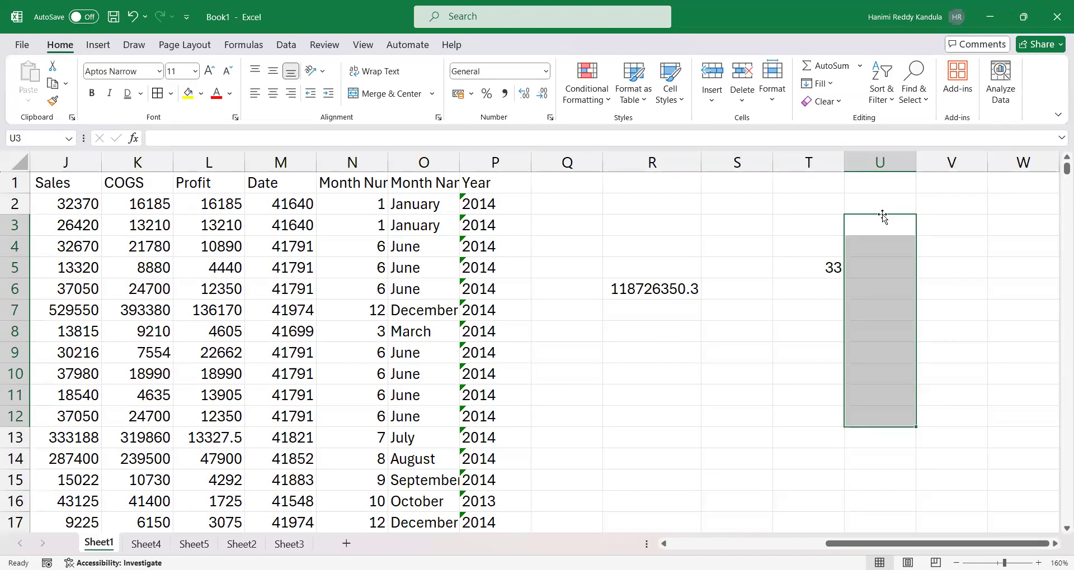
Enter the numbers 10, 20, 30, 40 and 50 down column U in U4:U8.
left_click(879, 246)
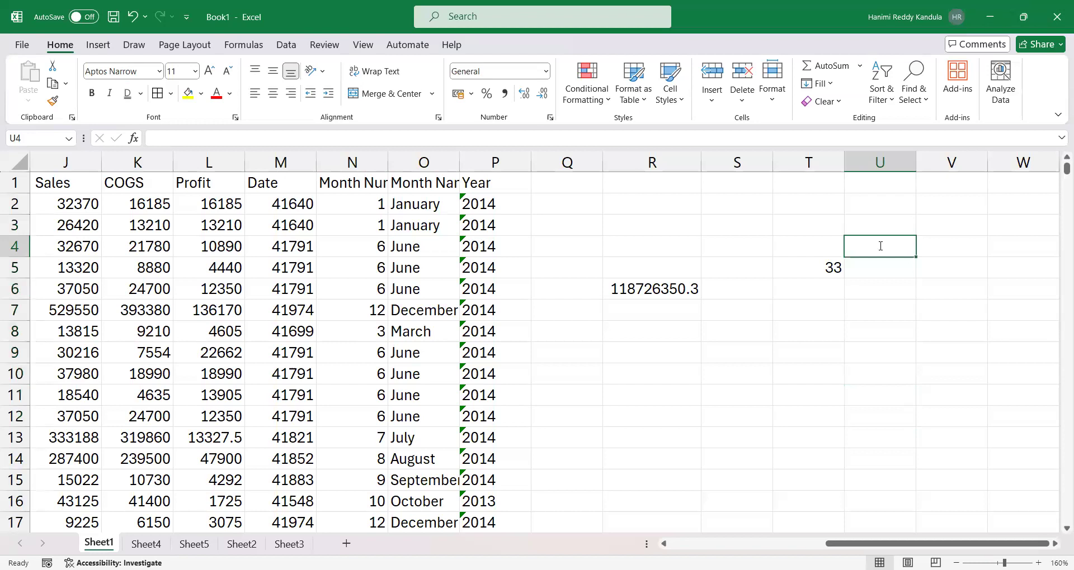
type("10")
key("Return")
type("230")
key("Return")
key("Up")
type("20")
key("Return")
type("30")
key("Return")
type("40")
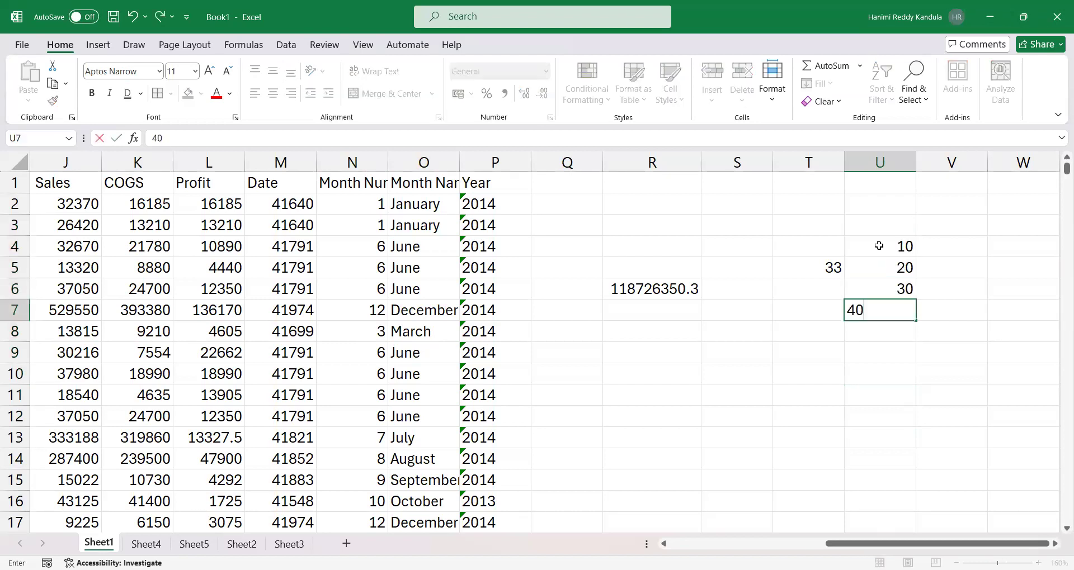
key("Return")
type("50")
key("Return")
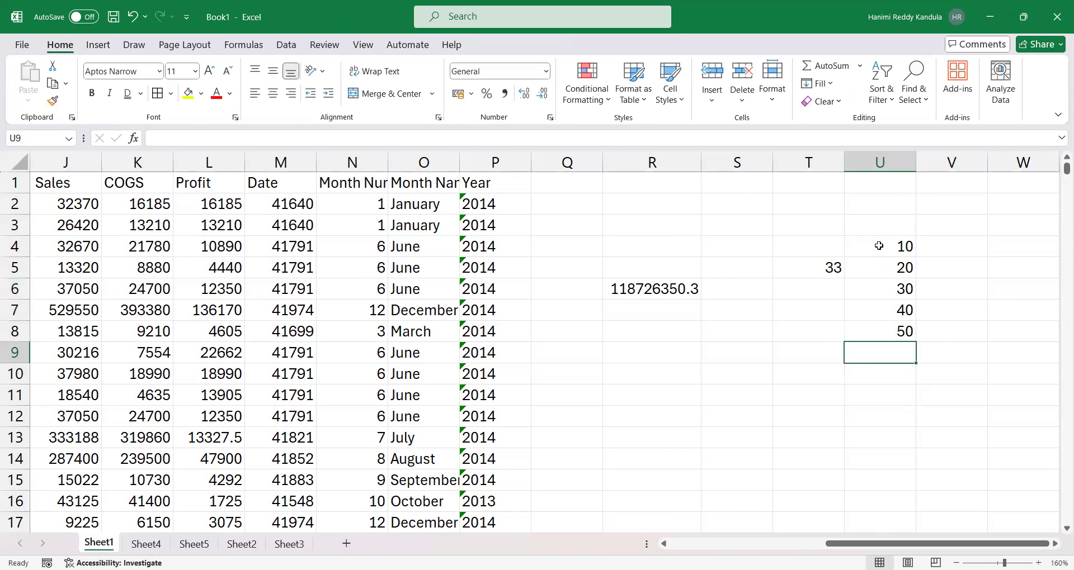
Move the number list in U4:U8 to AB4:AB8.
left_click_drag(880, 246, 888, 333)
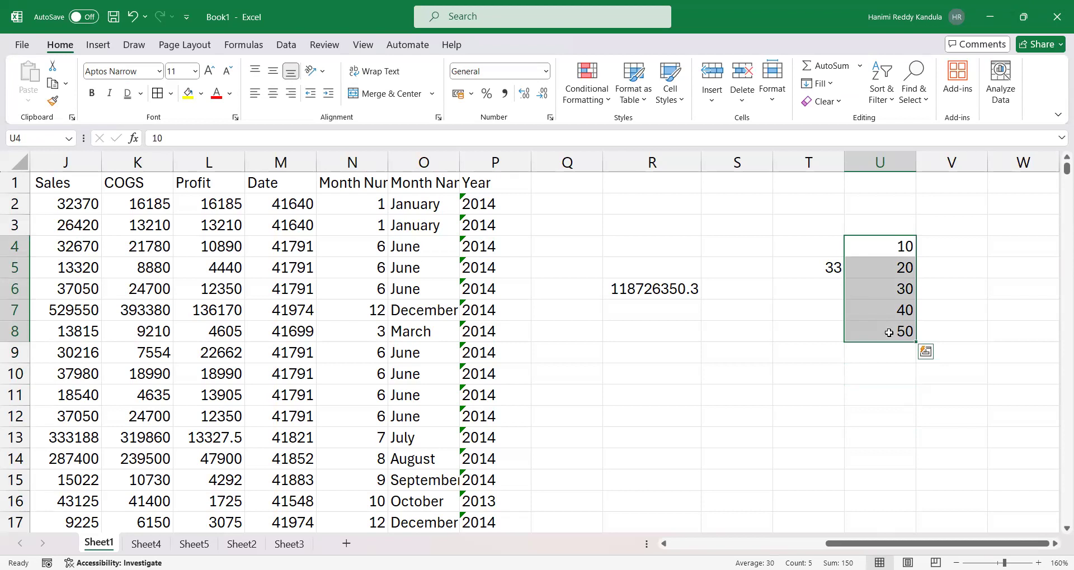
left_click_drag(896, 236, 918, 239)
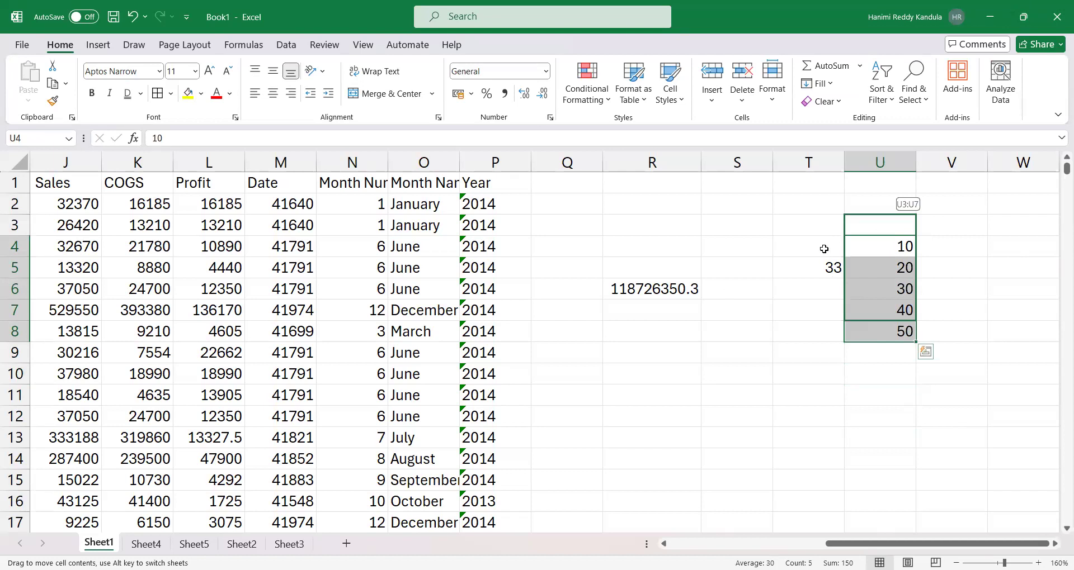
left_click_drag(823, 249, 824, 249)
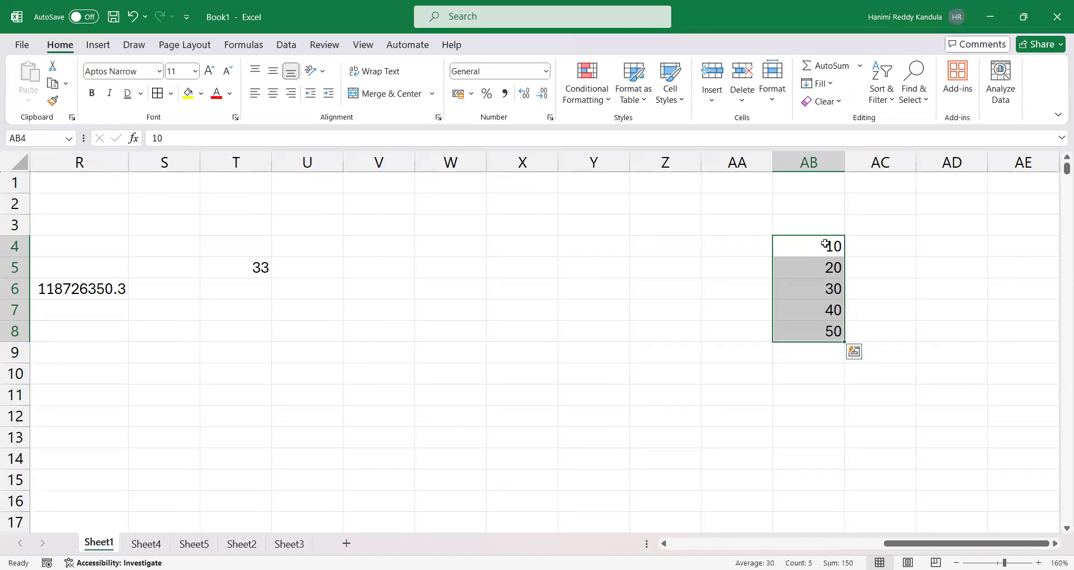
Cut the numbers in AB4:AB8 and paste them into V4:V8, and move them from there to AC3:AC7.
key("ctrl+c")
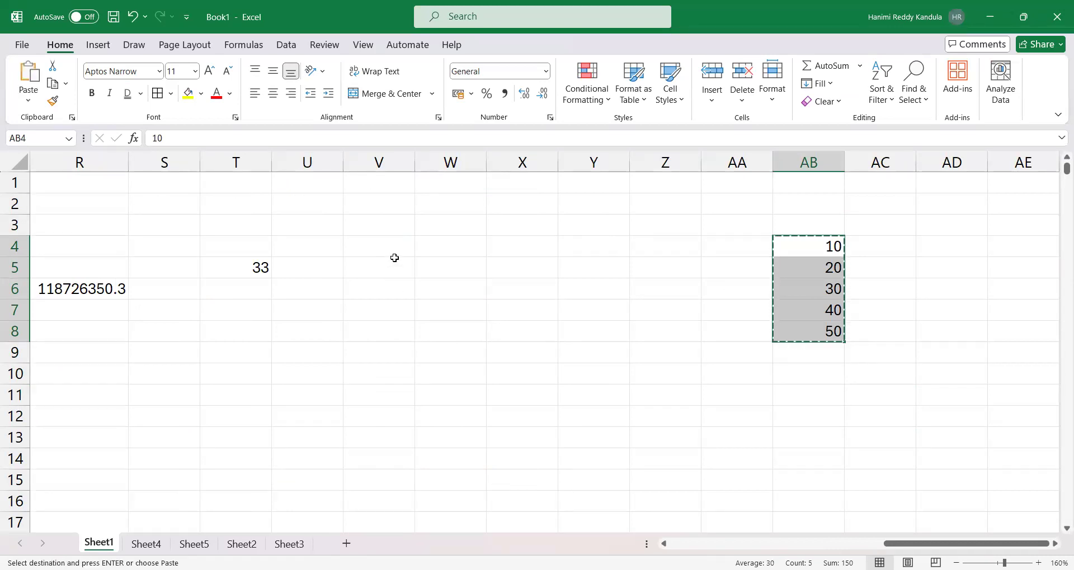
left_click(395, 253)
key("ctrl+v")
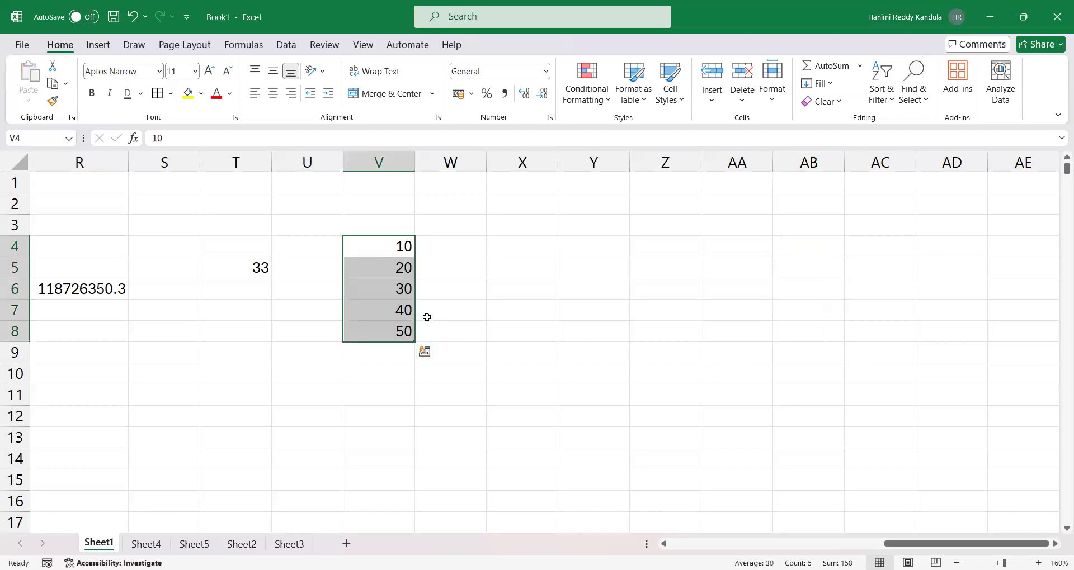
left_click_drag(404, 241, 709, 233)
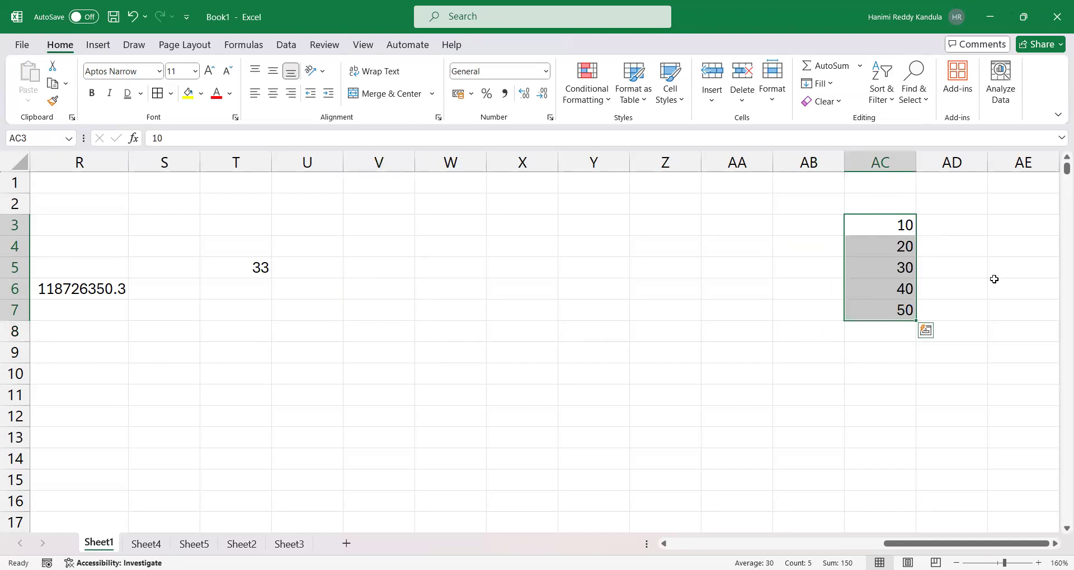
AutoFill the number series in AC3:AC7 down to AC14 and undo the fill.
left_click_drag(915, 343, 915, 462)
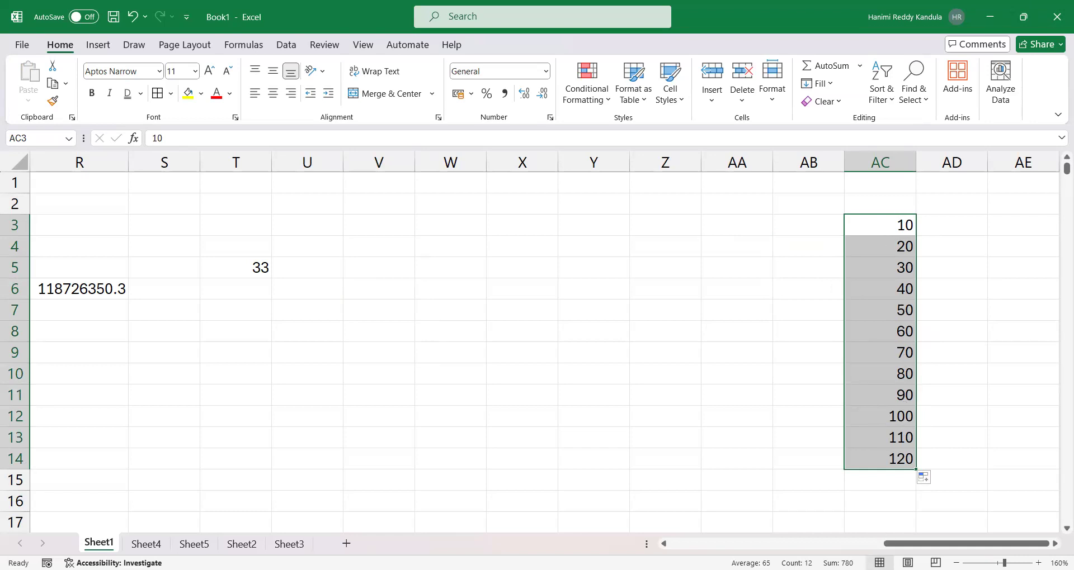
key("ctrl+z")
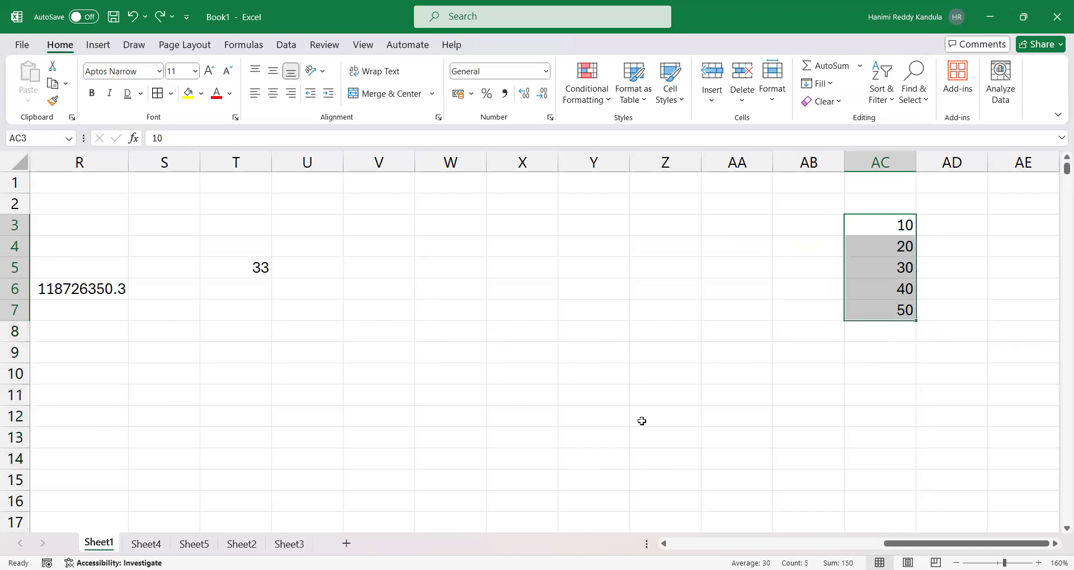
Enter the starting numbers 1 and 2 in Y3 and Y4.
double_click(608, 223)
type("1")
key("Return")
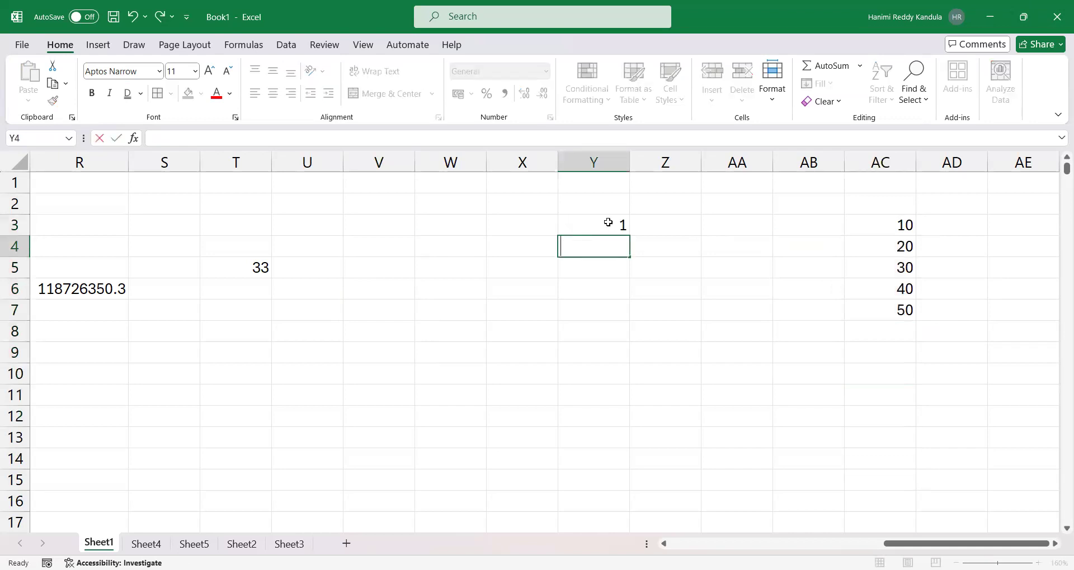
type("2")
key("Return")
key("Up")
left_click(608, 222)
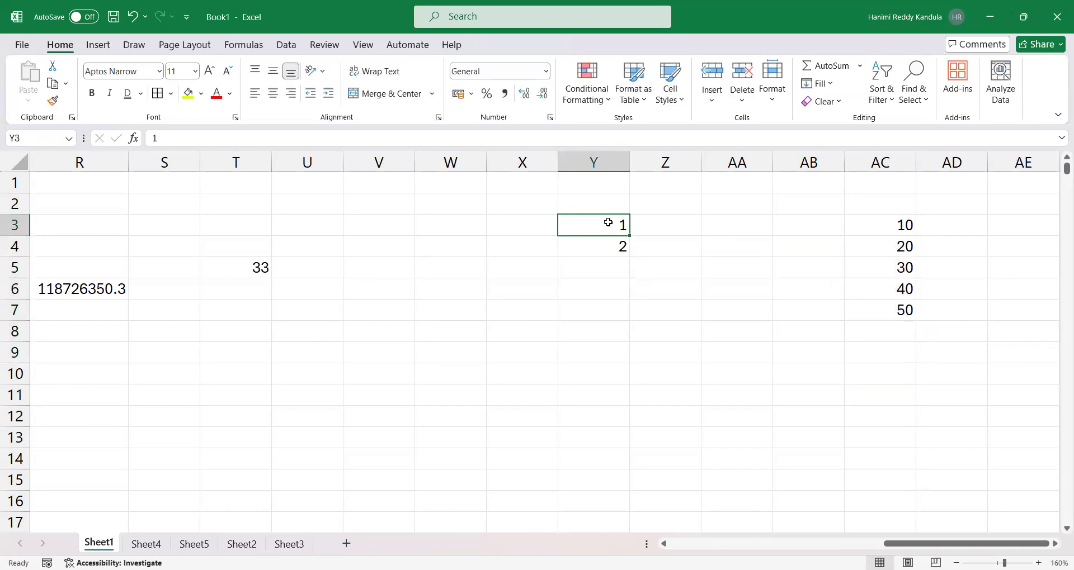
AutoFill the series starting with 1 and 2 in Y3:Y4 down to Y15.
key("shift+Down")
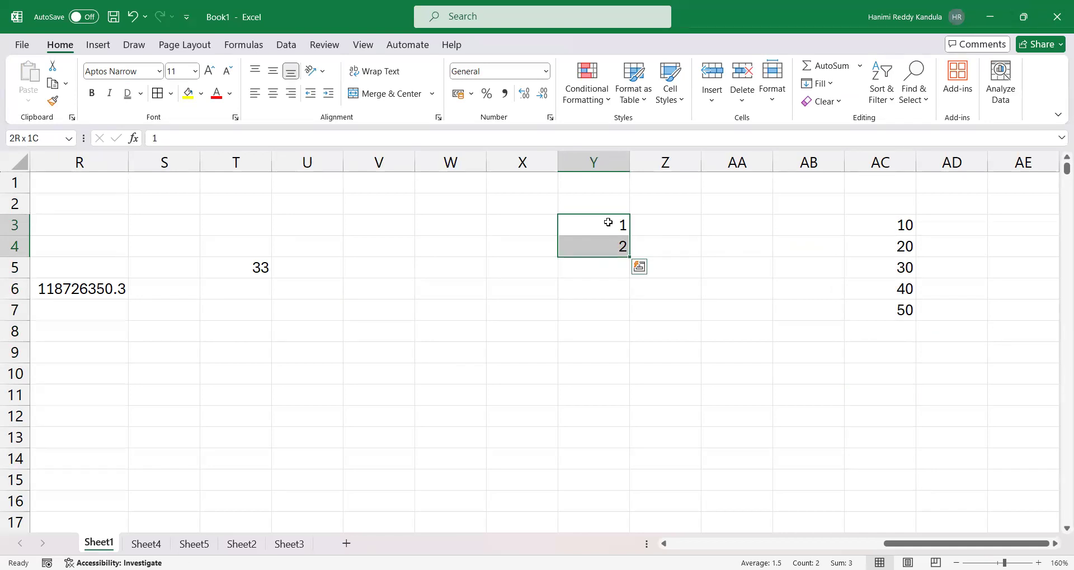
left_click_drag(629, 257, 630, 487)
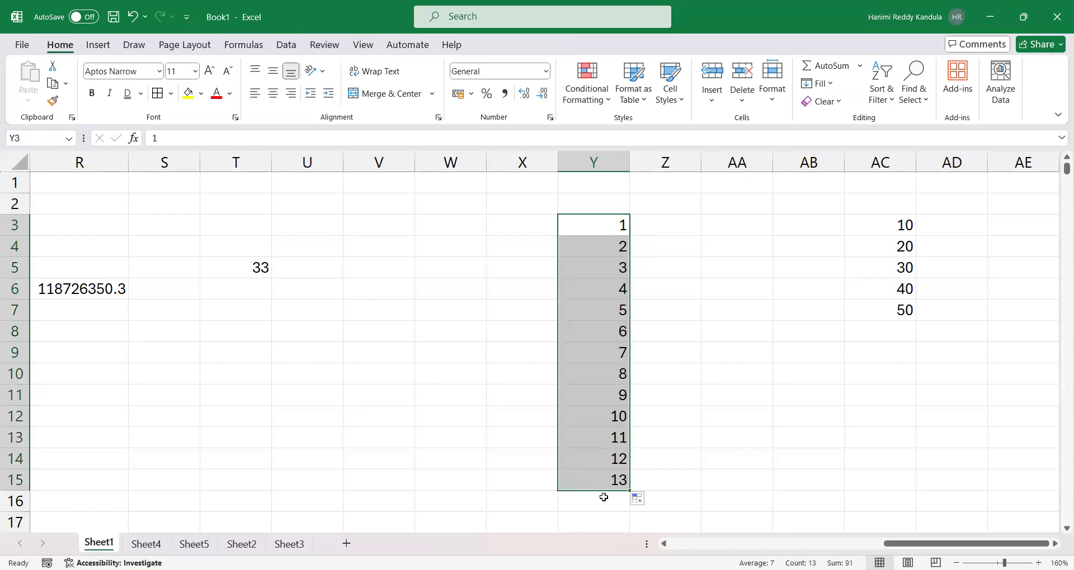
Move the numbers in AC3:AC7 to V3:V7, and move them from there to AE3:AE7.
left_click_drag(881, 225, 886, 310)
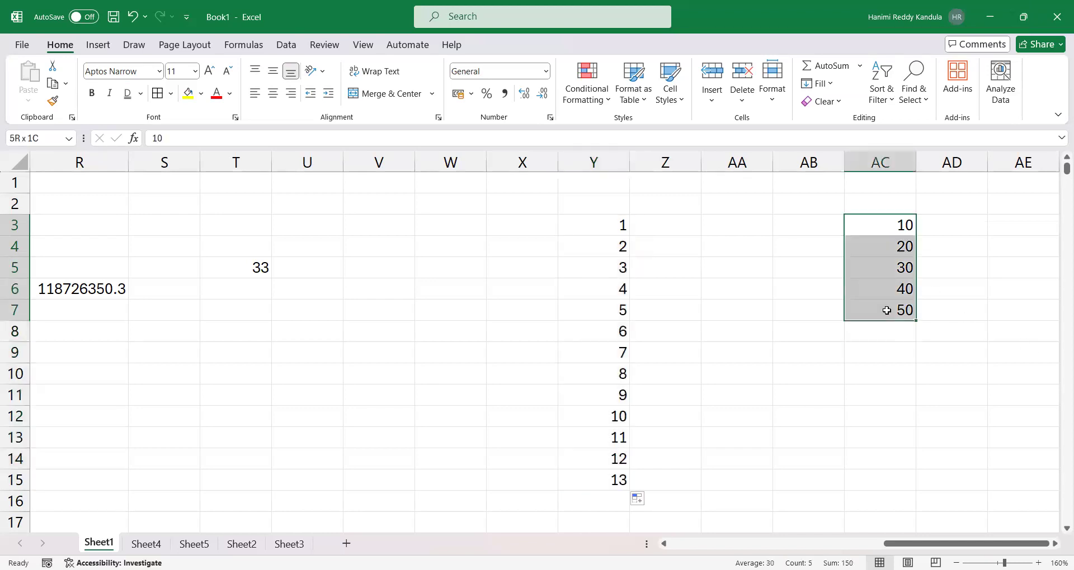
left_click_drag(888, 217, 365, 235)
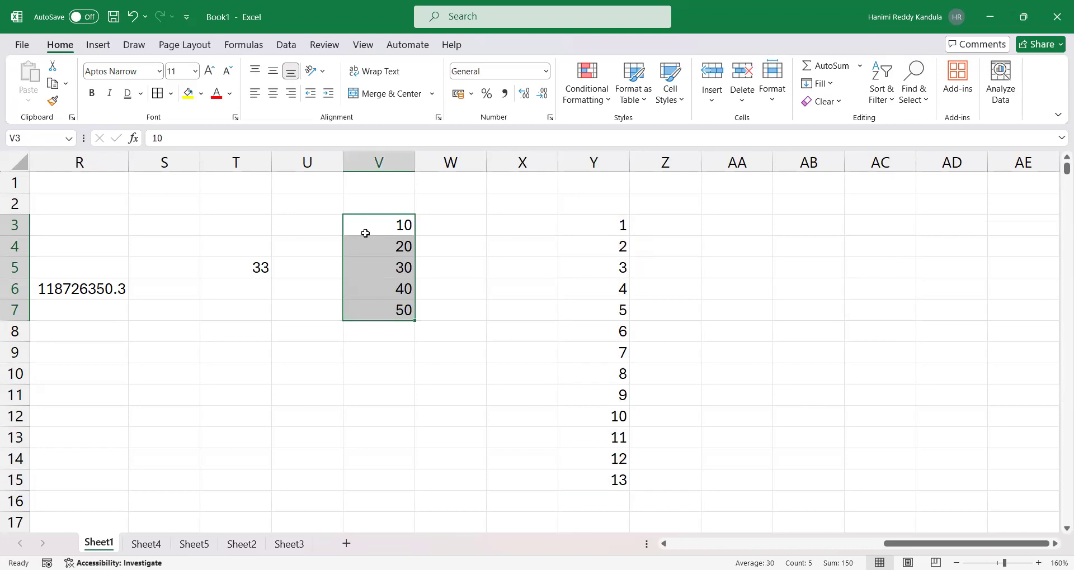
left_click_drag(383, 215, 414, 232)
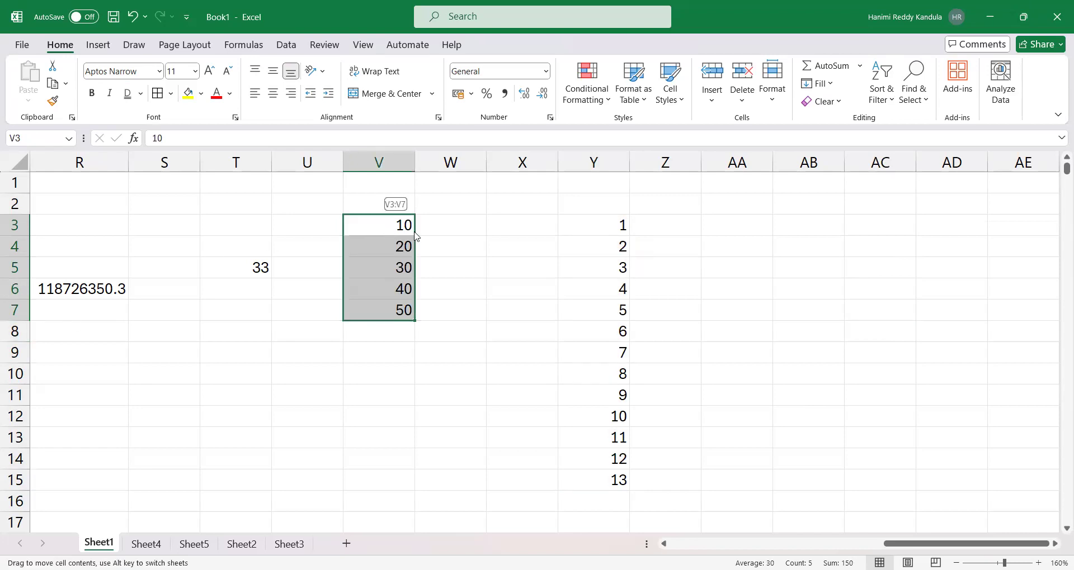
left_click_drag(862, 360, 910, 219)
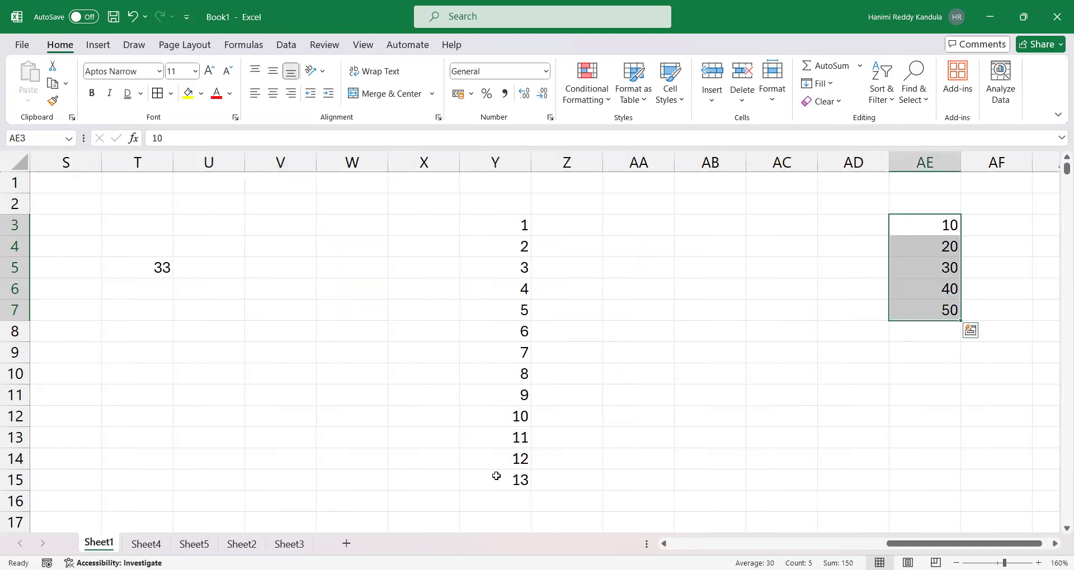
Move the number series in Y3:Y15 to AR3:AR15.
left_click_drag(496, 225, 496, 477)
left_click_drag(499, 214, 464, 215)
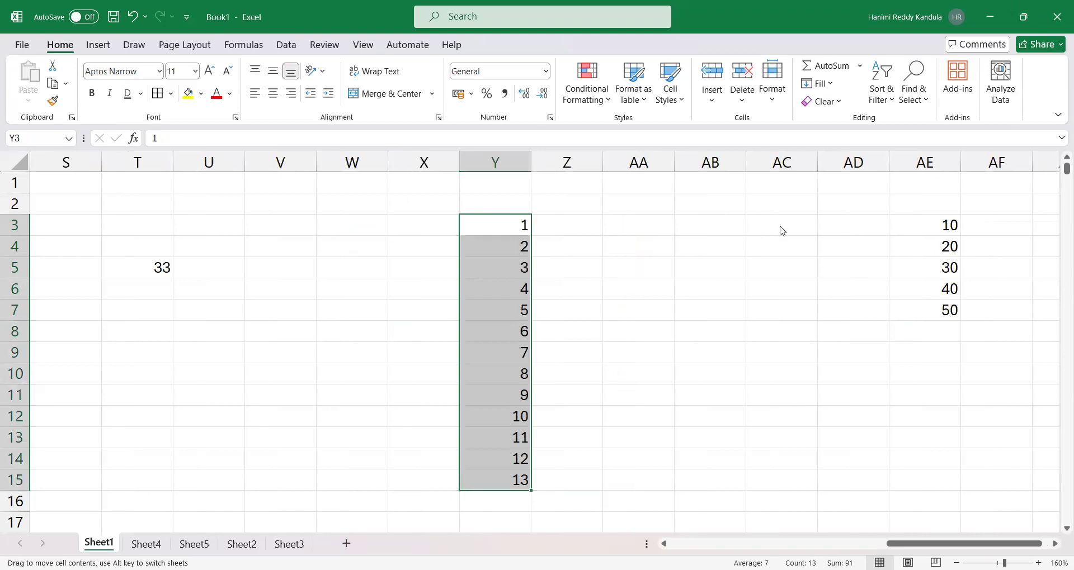
key("ctrl+z")
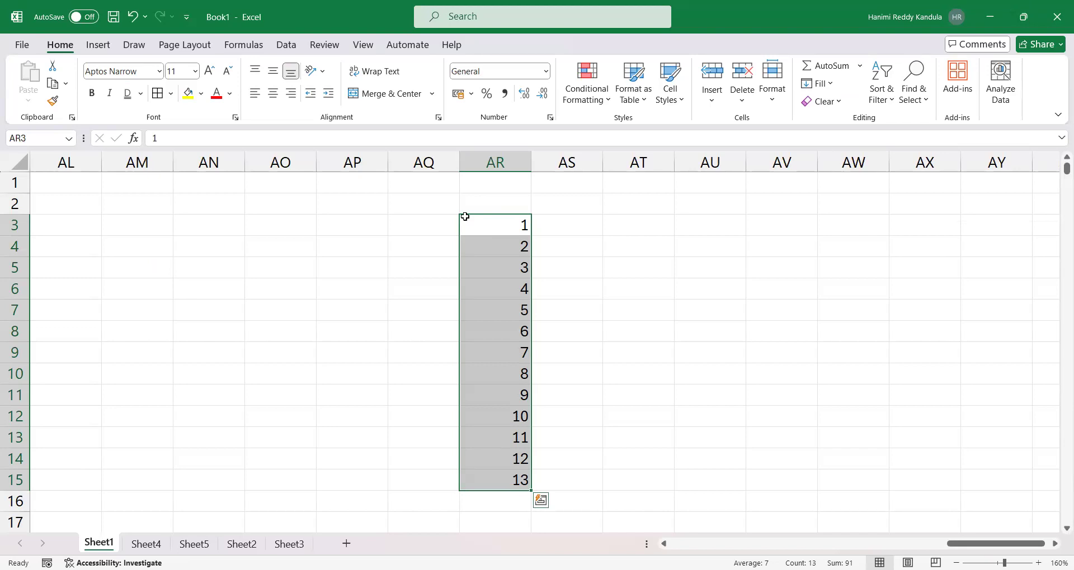
Extend the series of tens in AE3:AE7 down to AE10 with AutoFill.
left_click_drag(1001, 544, 871, 544)
mouse_move(813, 544)
left_mouse_down()
mouse_move(745, 543)
mouse_move(790, 549)
mouse_move(760, 543)
mouse_move(873, 425)
mouse_move(796, 216)
mouse_move(786, 290)
left_mouse_up()
left_click_drag(794, 225, 791, 309)
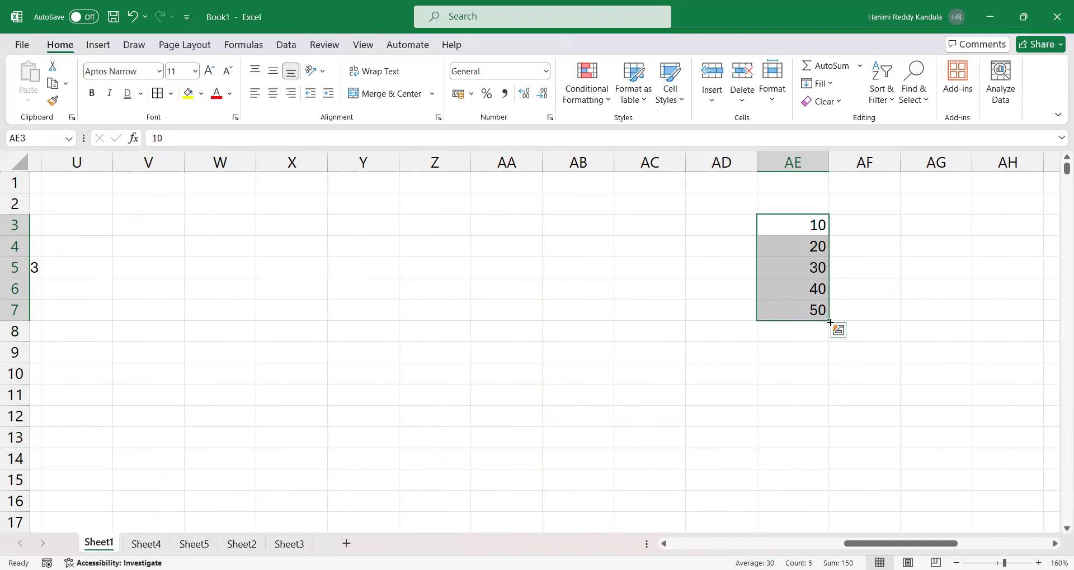
left_click_drag(830, 322, 839, 353)
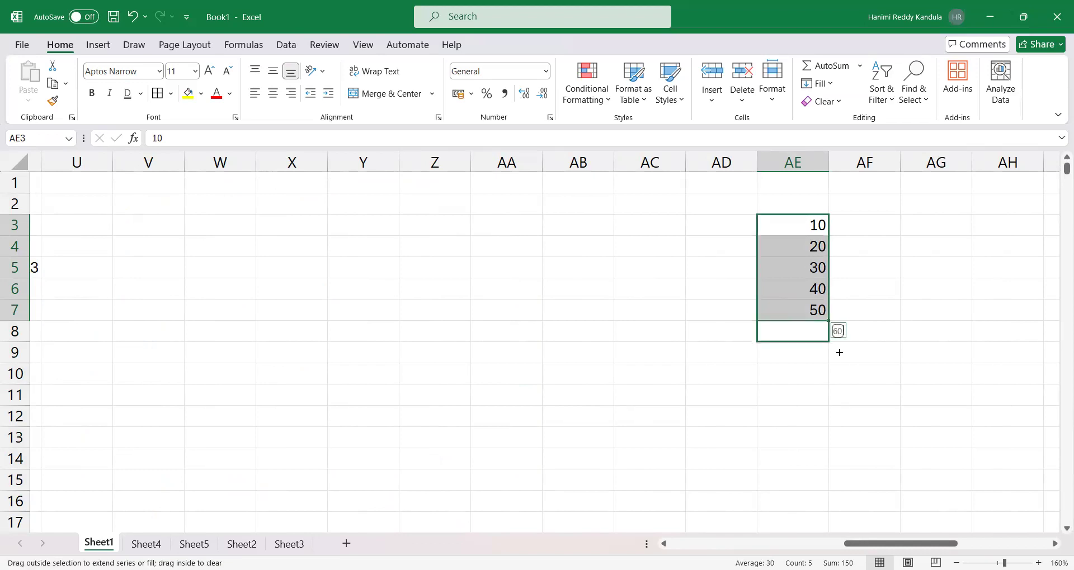
left_click_drag(840, 394, 840, 395)
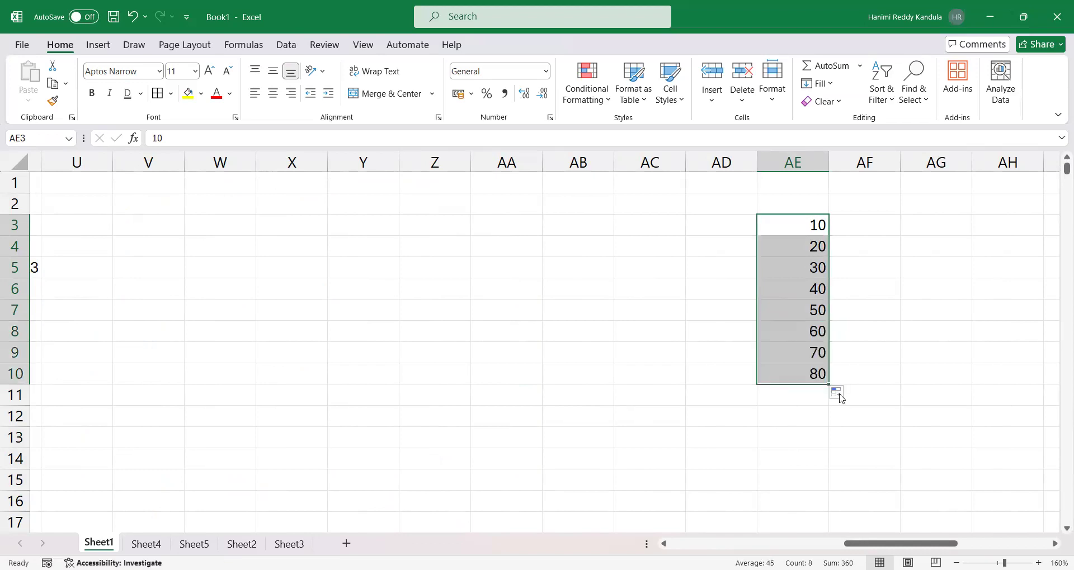
Enter 1 and 2 in AF3 and AF4 and AutoFill them down to AF10, matching the adjacent column.
left_click(410, 228)
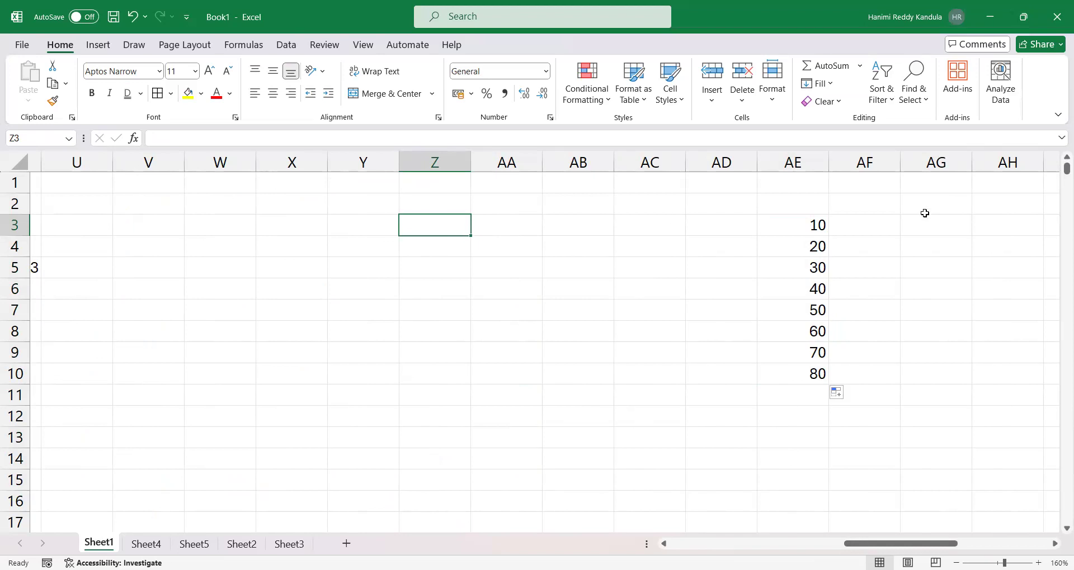
left_click(875, 224)
type("1")
key("Return")
type("2")
key("Return")
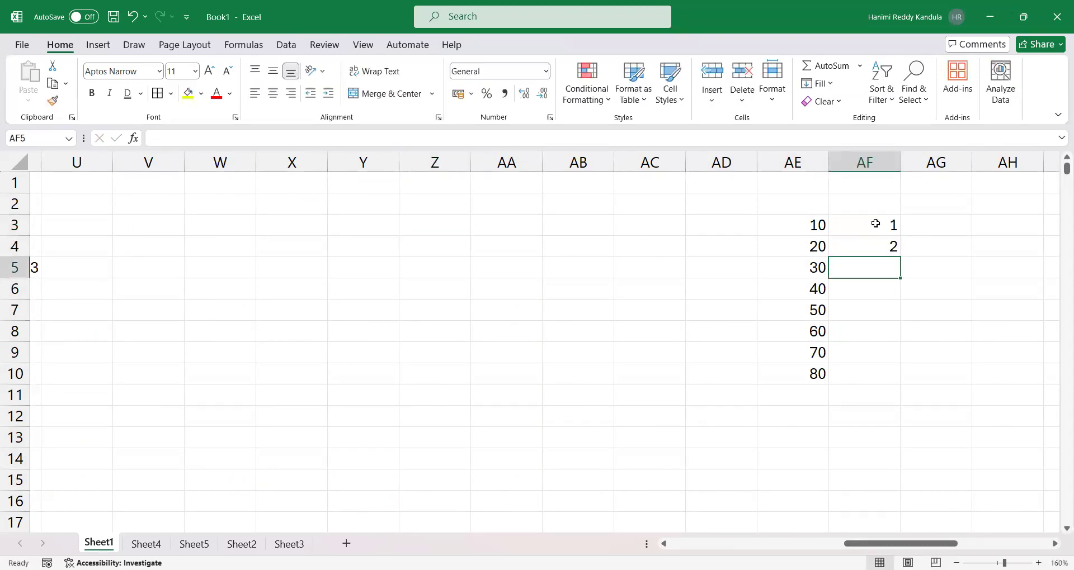
left_click(875, 223)
key("shift+Down")
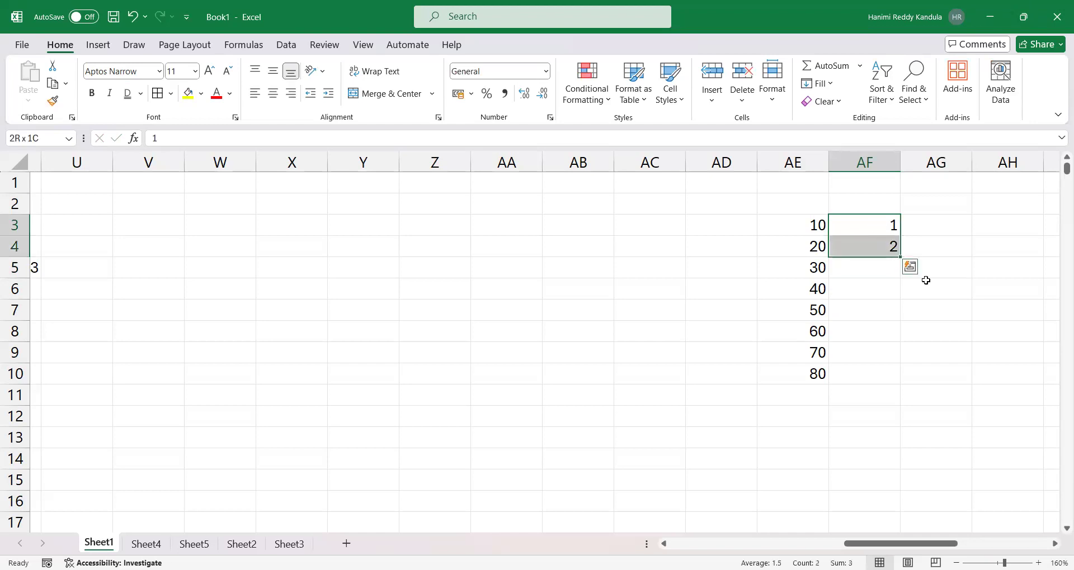
double_click(899, 256)
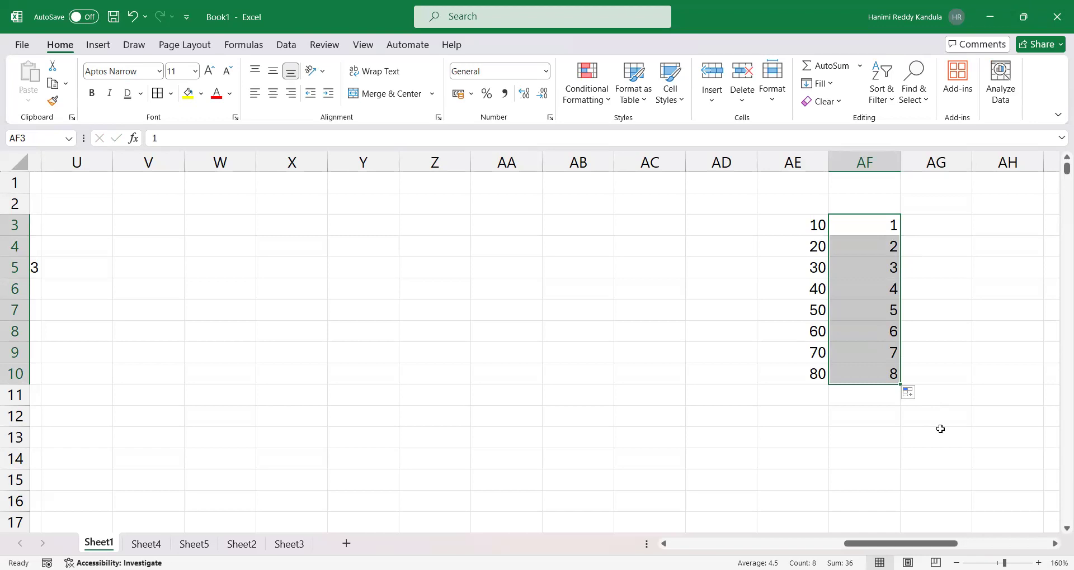
Enter 1 and 2 in Z4 and Z5 and try to AutoFill them down without a neighbouring column of data.
left_click(415, 244)
type("1")
key("Return")
type("2")
key("Return")
left_click(415, 244)
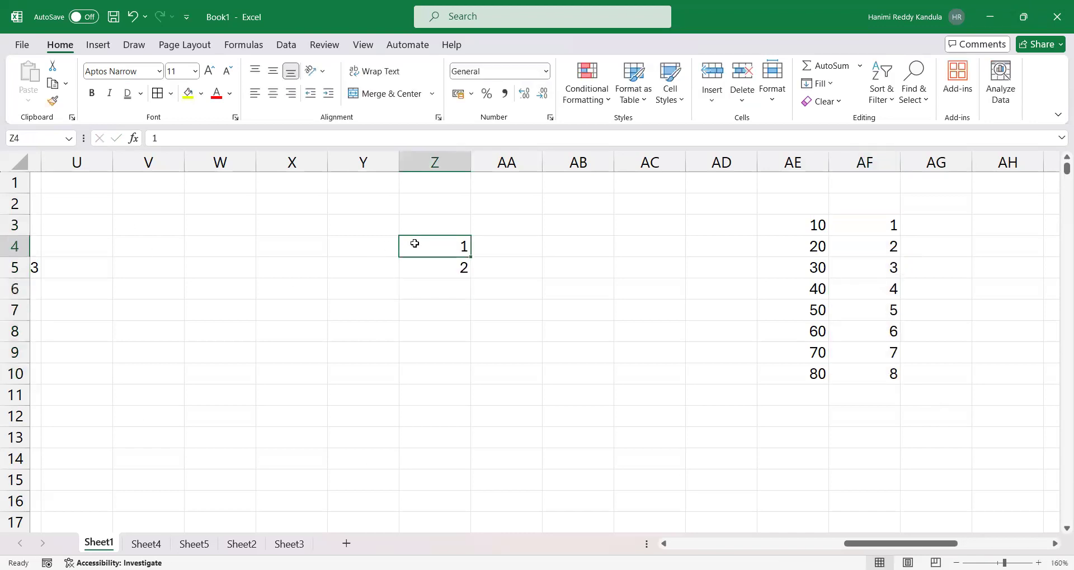
key("shift+Down")
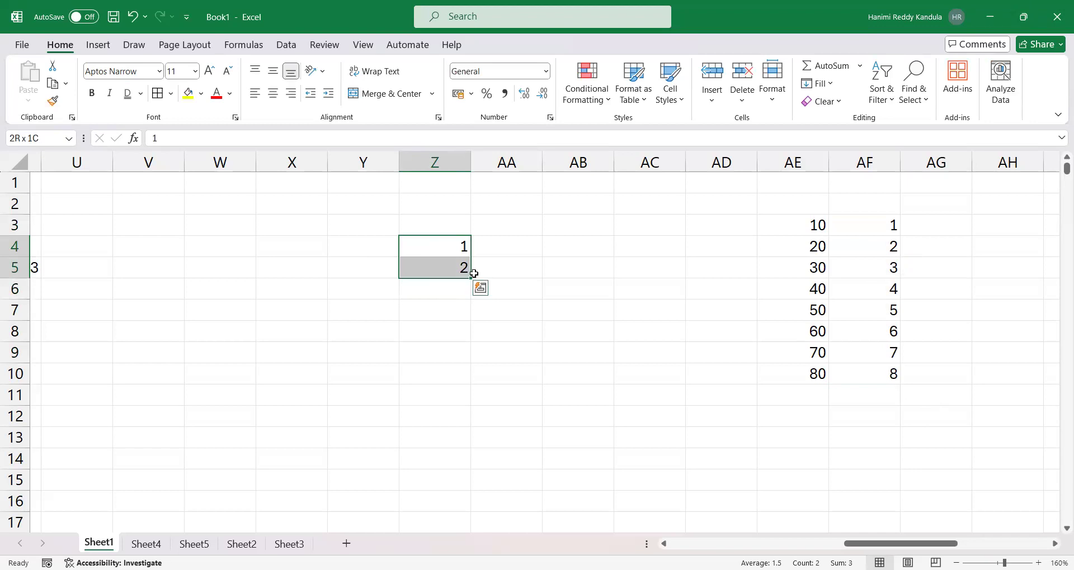
left_click(472, 279)
Enter 1 and 2 in Y4 and Y5 and AutoFill the series down to Y16.
left_click(348, 248)
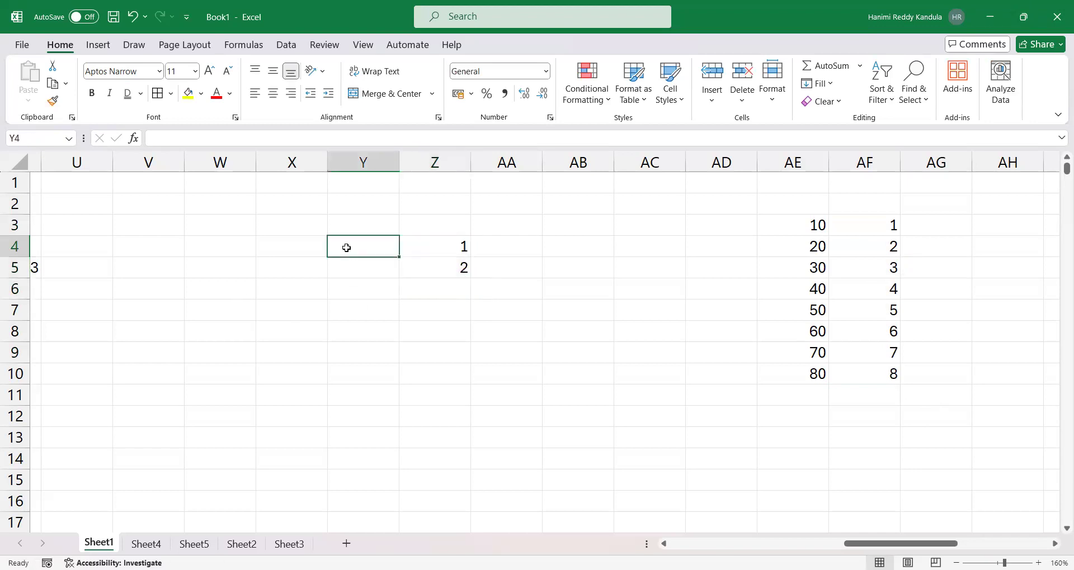
type("1")
key("Return")
type("2")
left_click(347, 248)
key("shift+Down")
left_click_drag(400, 278, 401, 502)
AutoFill the numbers in Z4:Z5 down to Z16 to match column Y, and select AF3:AF10.
left_click_drag(463, 245, 471, 278)
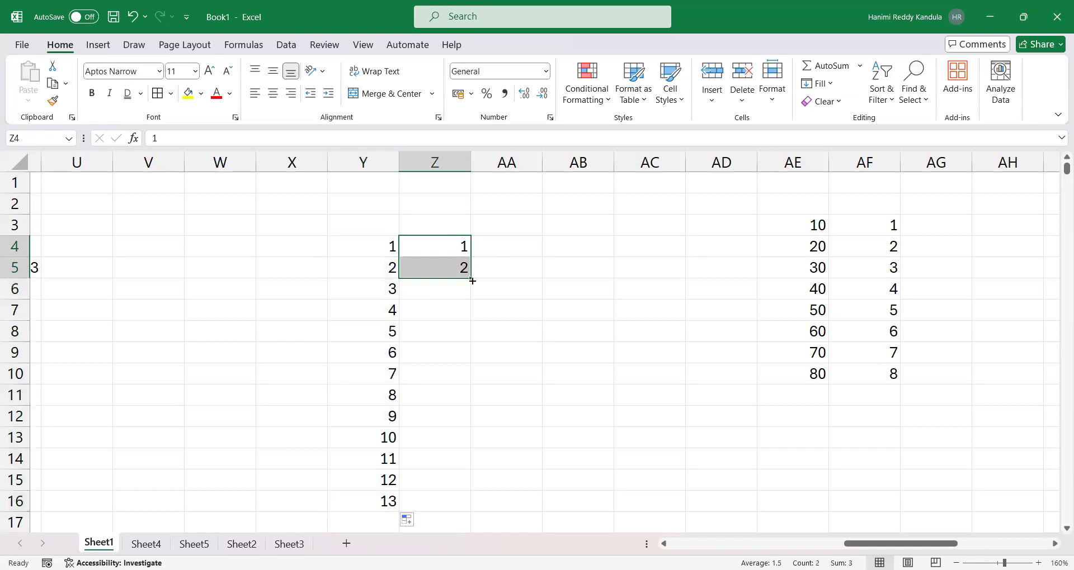
double_click(471, 279)
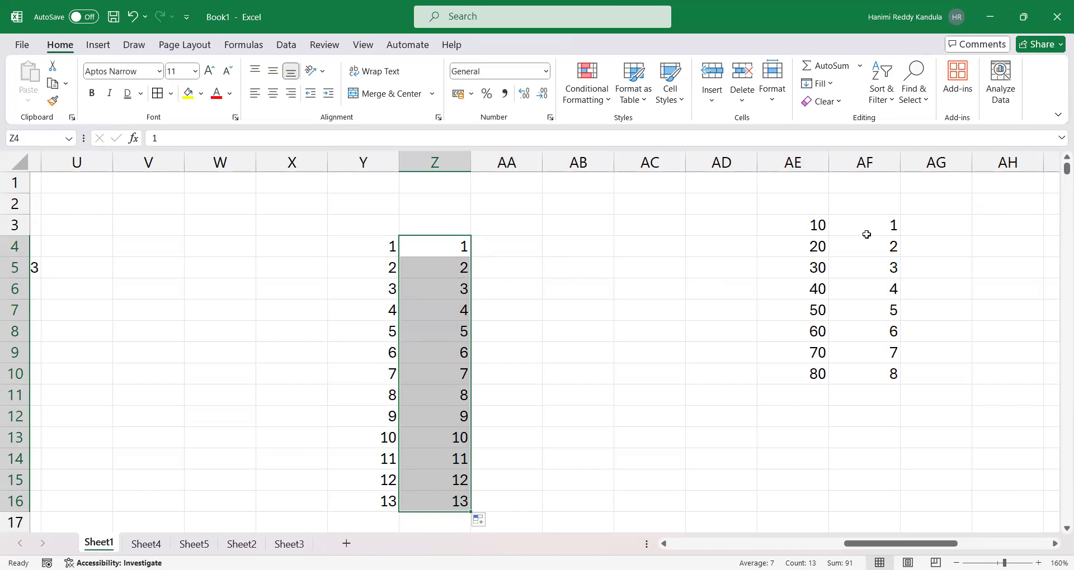
left_click_drag(867, 232, 895, 379)
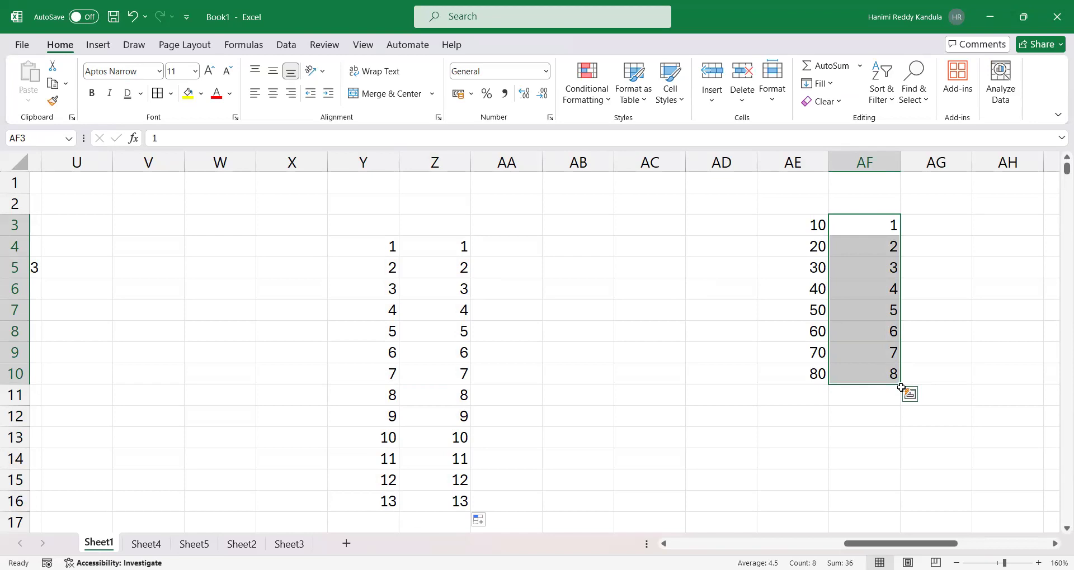
Turn off the advanced Excel editing option "Enable fill handle and cell drag-and-drop".
left_click(22, 45)
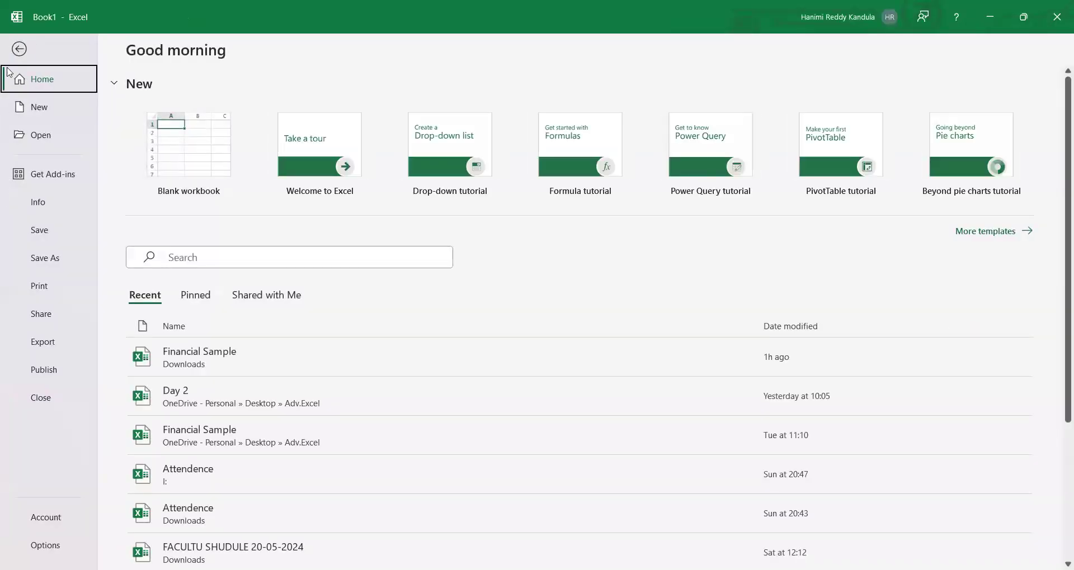
left_click(50, 546)
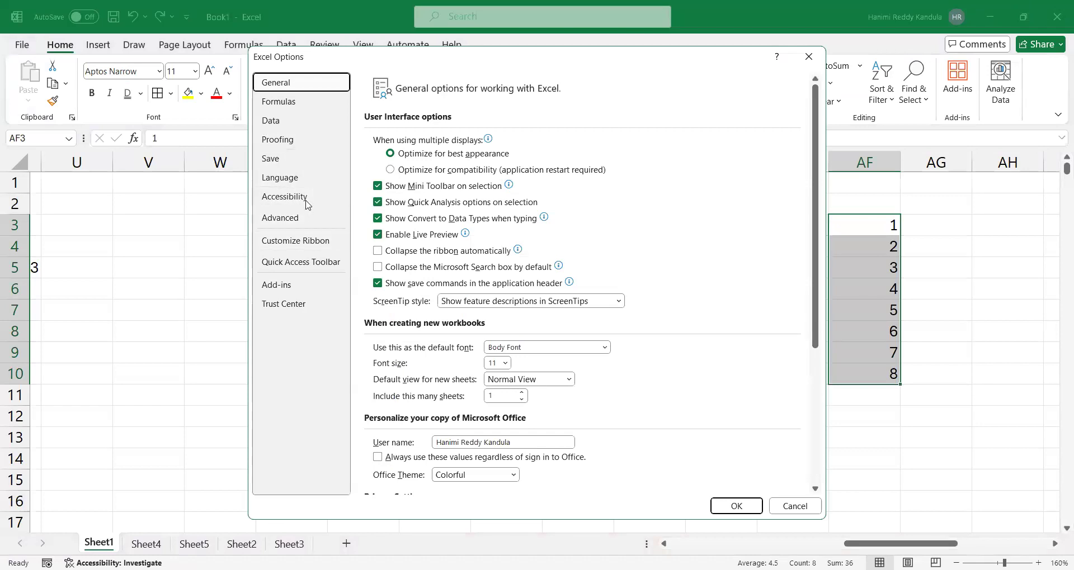
left_click(296, 219)
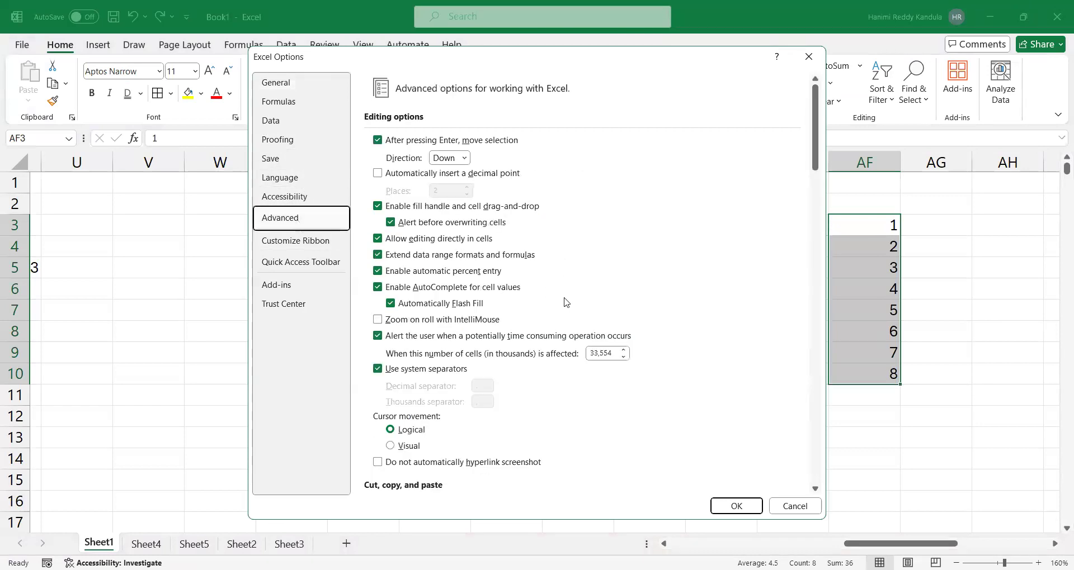
scroll(567, 307, "down", 3)
scroll(584, 324, "up", 3)
left_click(377, 206)
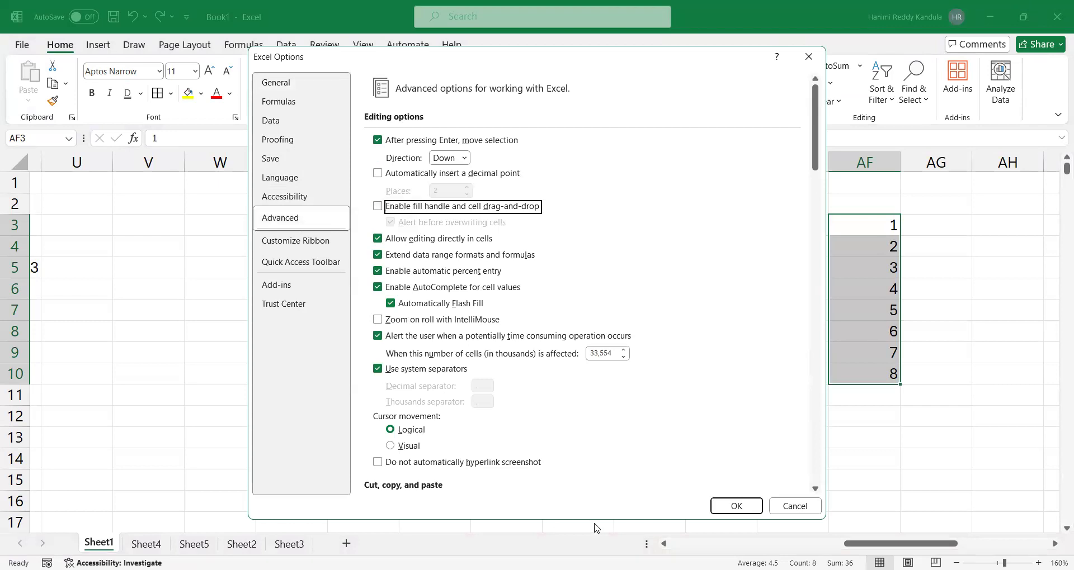
left_click(722, 510)
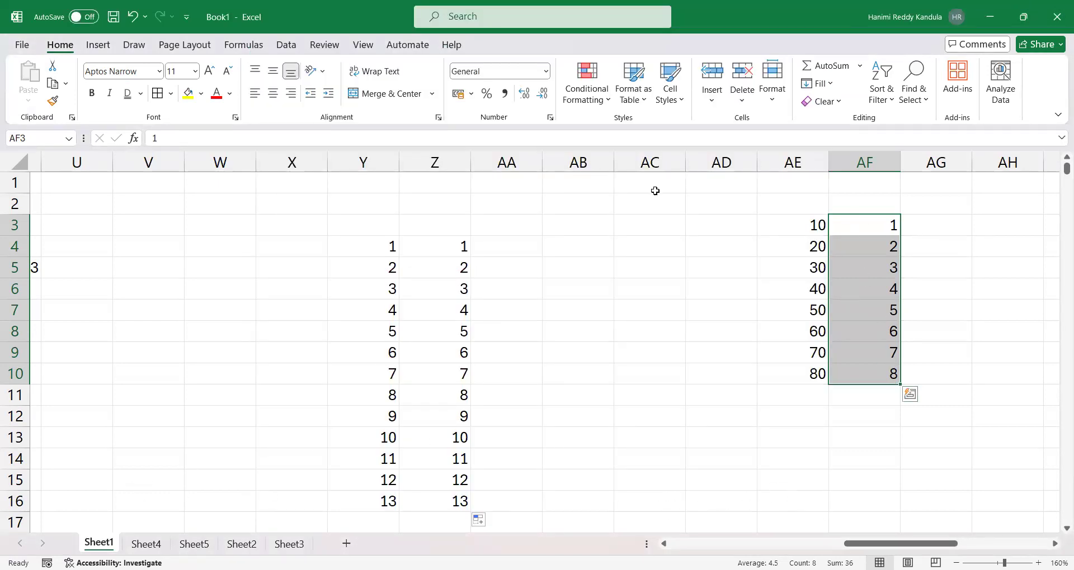
Enter 1 and 2 in AA4 and AA5 and try to fill the series down to AA10.
left_click(479, 248)
type("1")
key("Return")
type("2")
key("Return")
left_click(480, 248)
key("shift+Down")
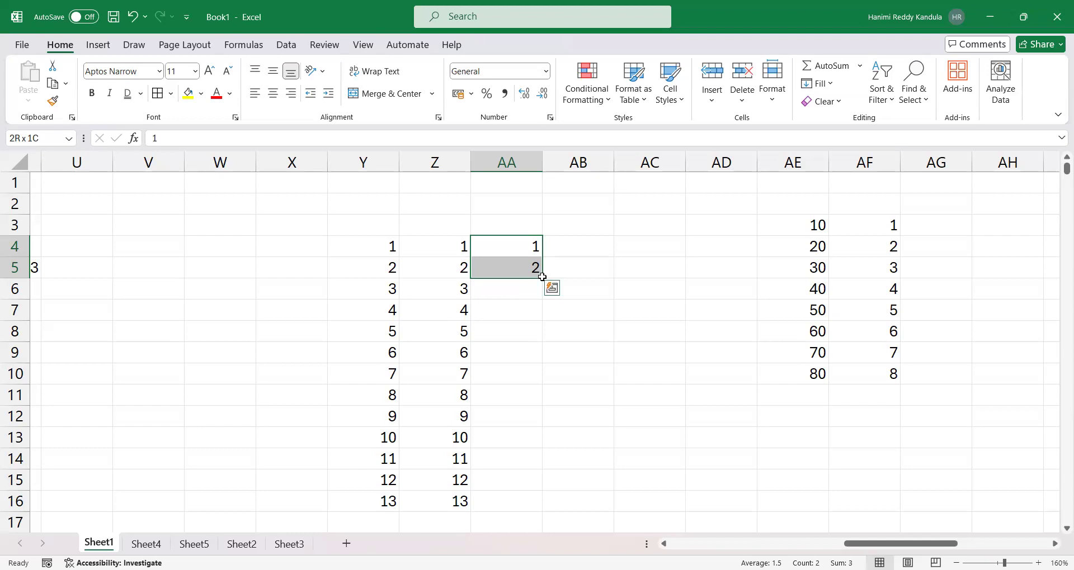
left_click_drag(540, 274, 539, 382)
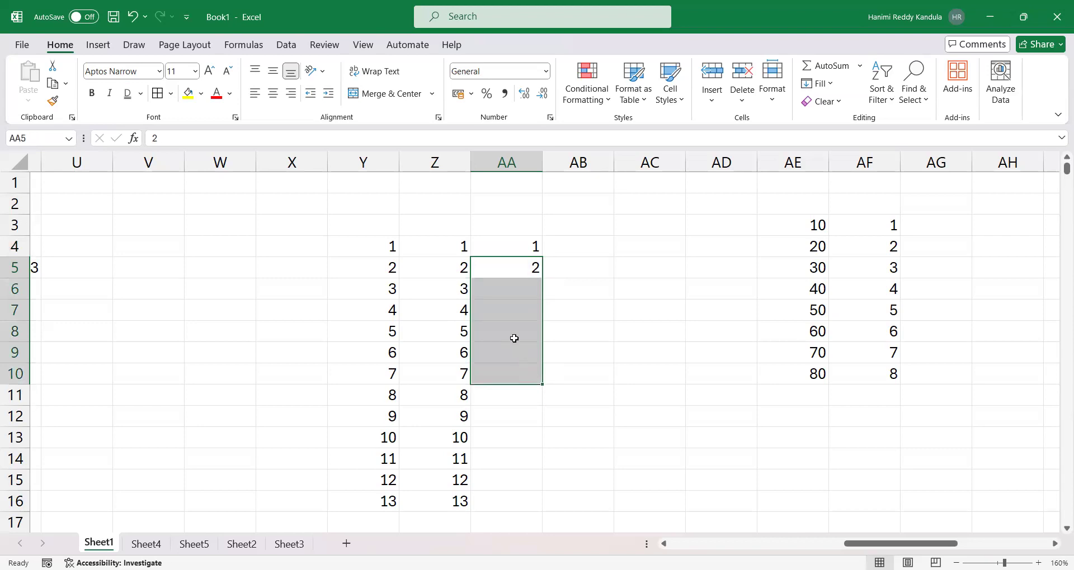
left_click_drag(494, 246, 492, 260)
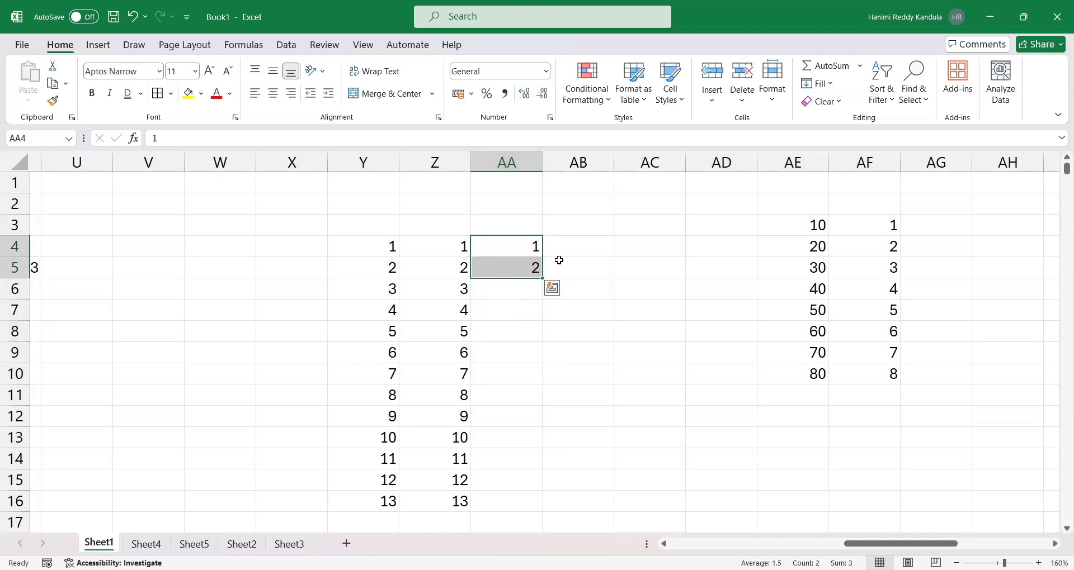
Turn the advanced option "Enable fill handle and cell drag-and-drop" back on.
left_click(25, 47)
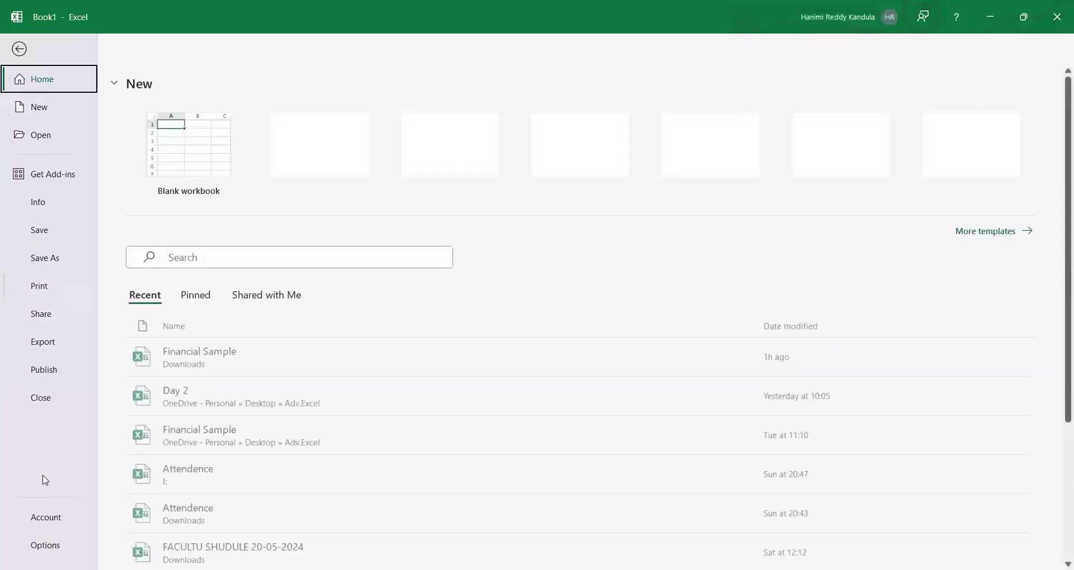
left_click(46, 545)
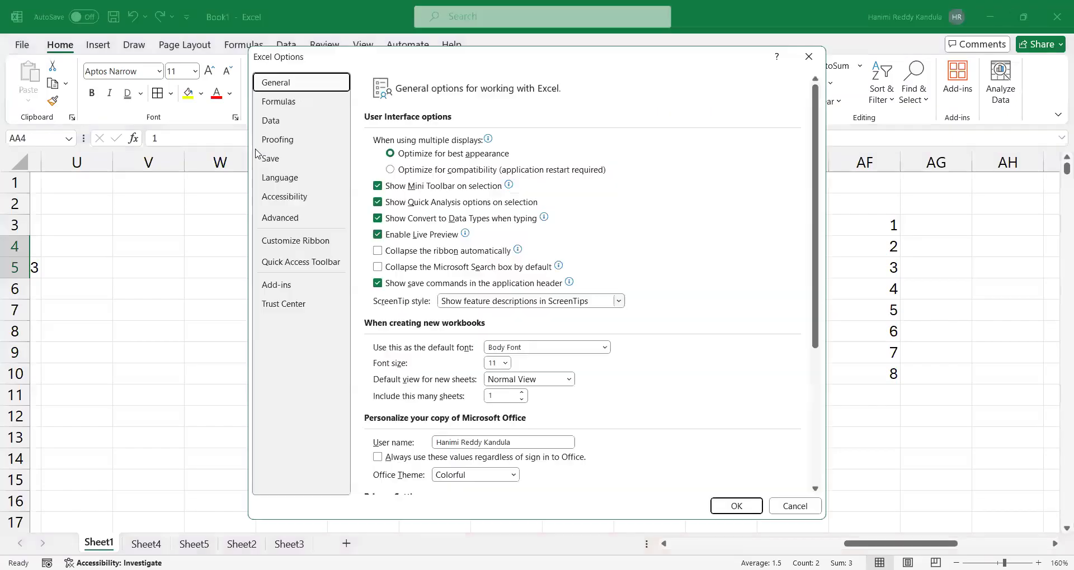
left_click(282, 217)
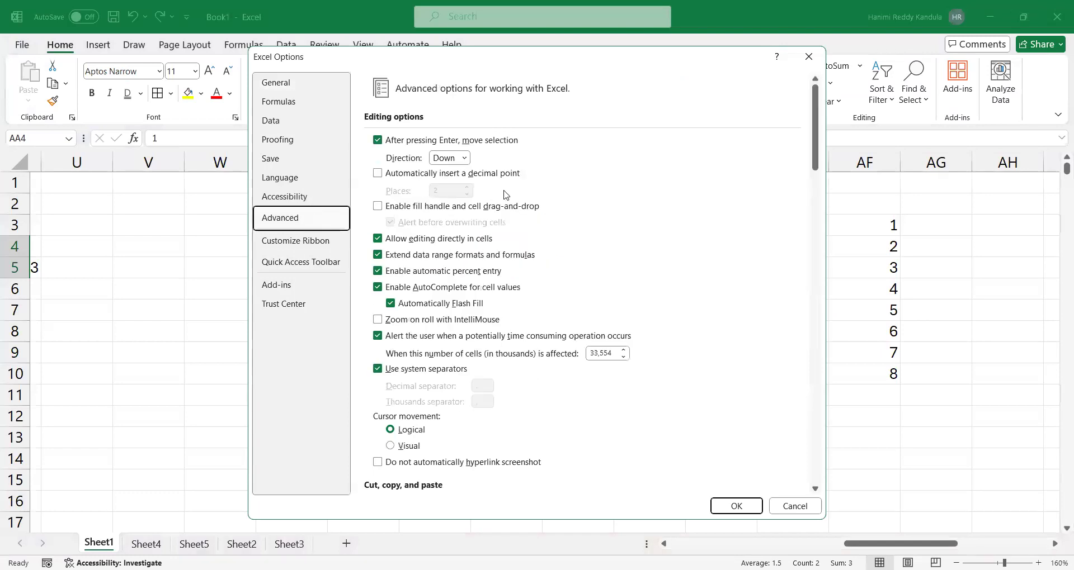
left_click(379, 206)
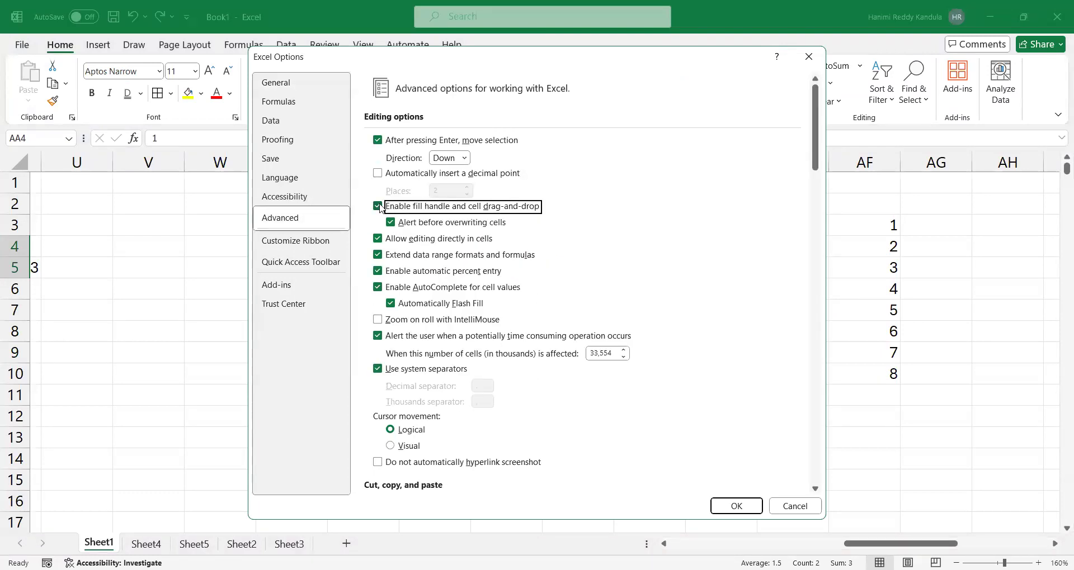
left_click(751, 507)
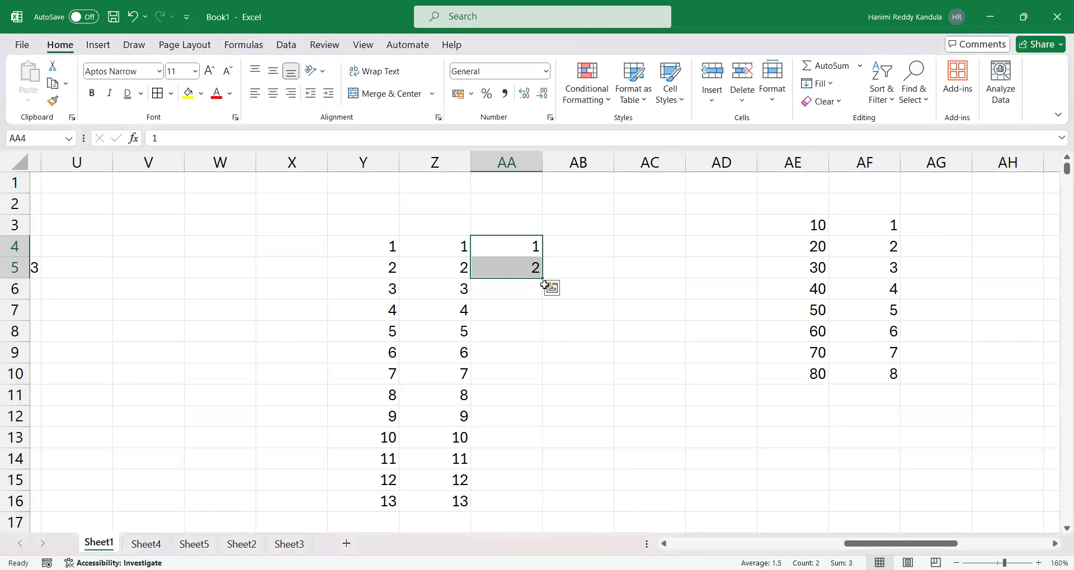
AutoFill the numbers in AA4:AA5 down to AA15.
double_click(546, 286)
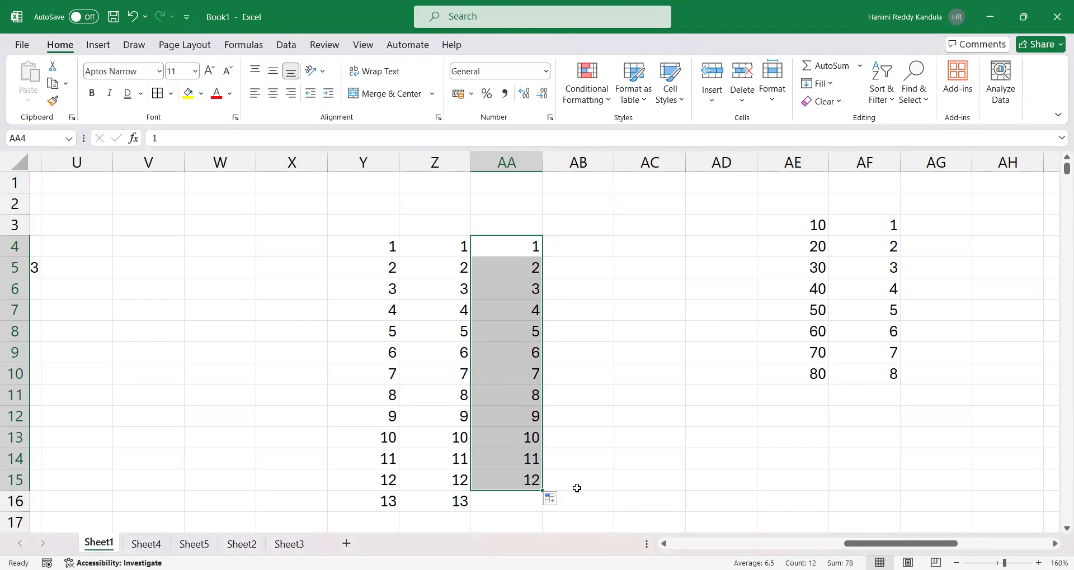
left_click(252, 1)
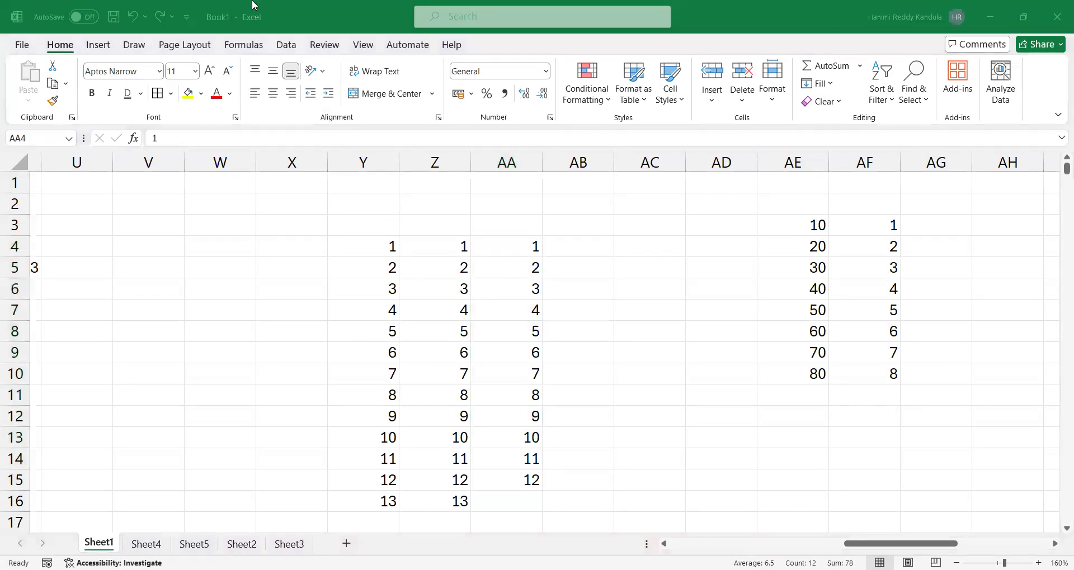